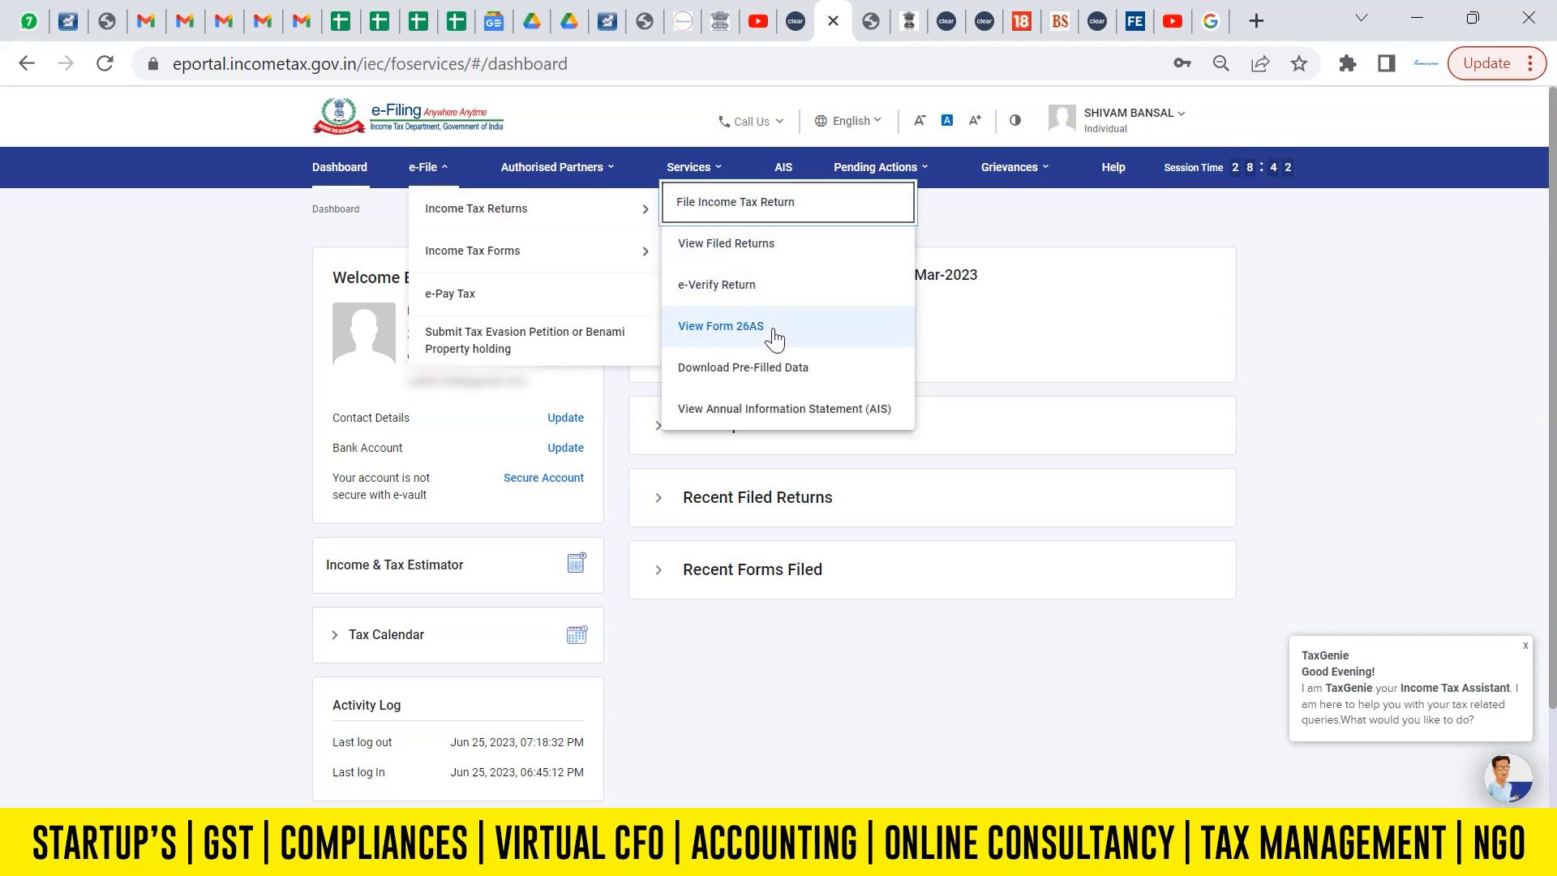
Open the Form 26AS tax credit view on TRACES, accepting the redirect disclaimer and the Form 16/16A usage agreement.
left_click(740, 333)
left_click(947, 597)
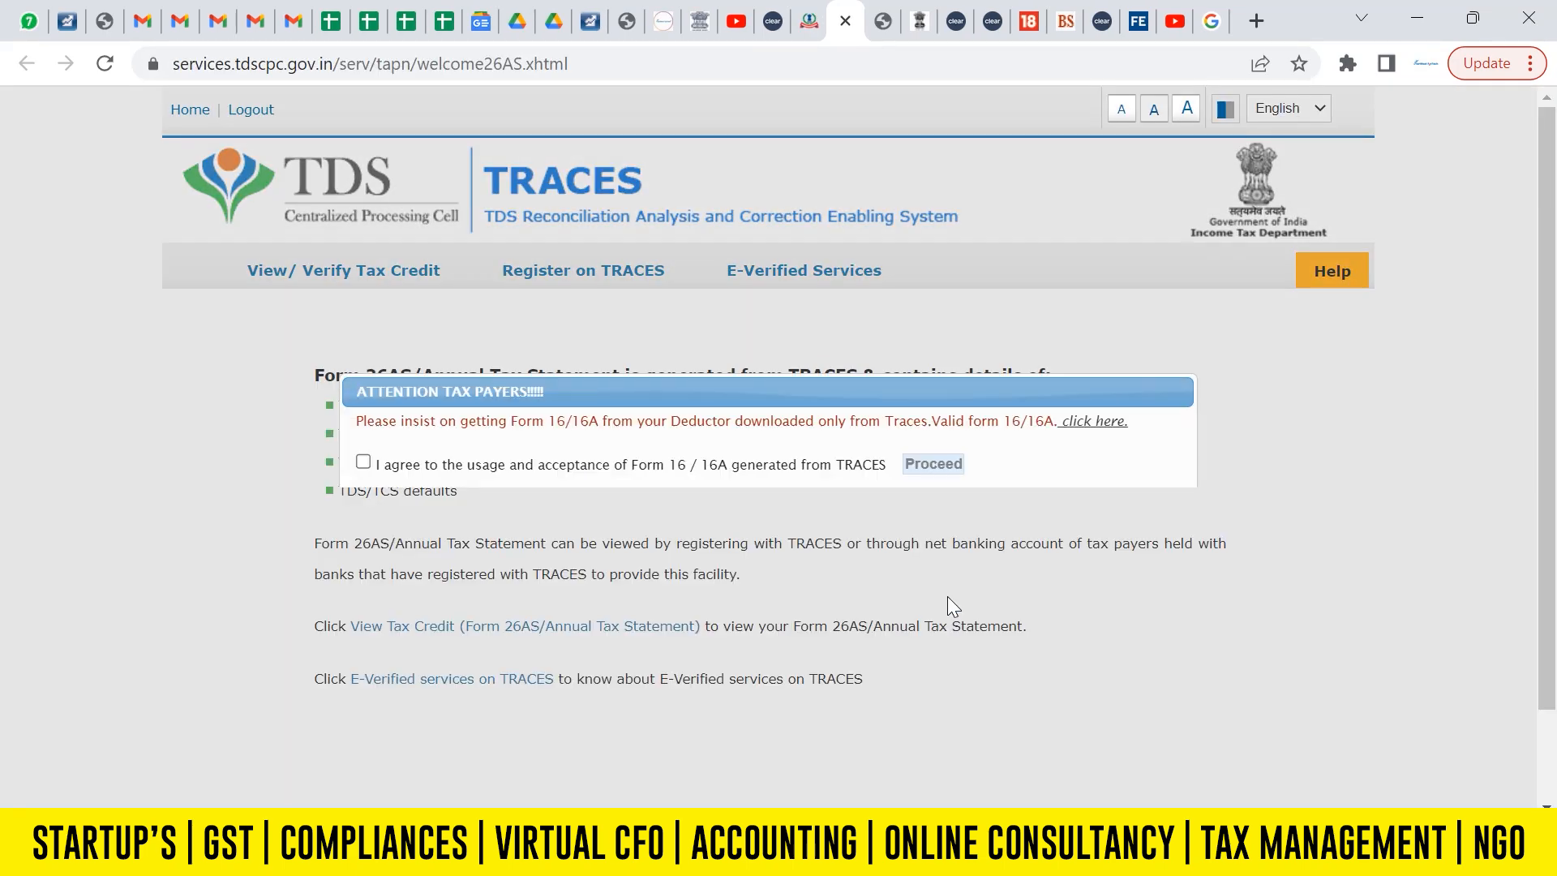
left_click(363, 462)
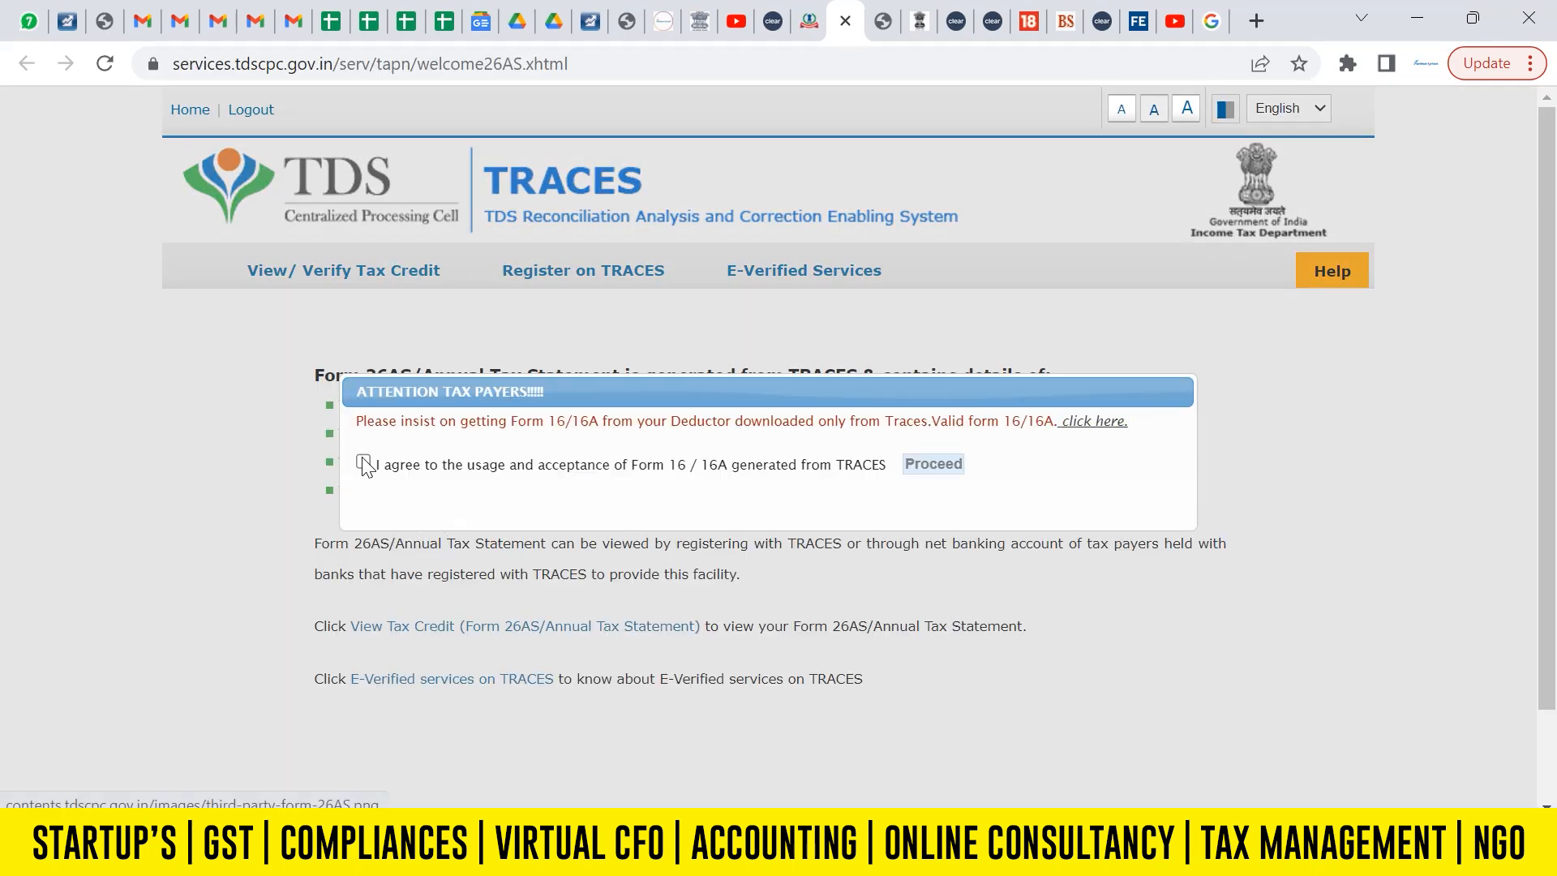
left_click(934, 464)
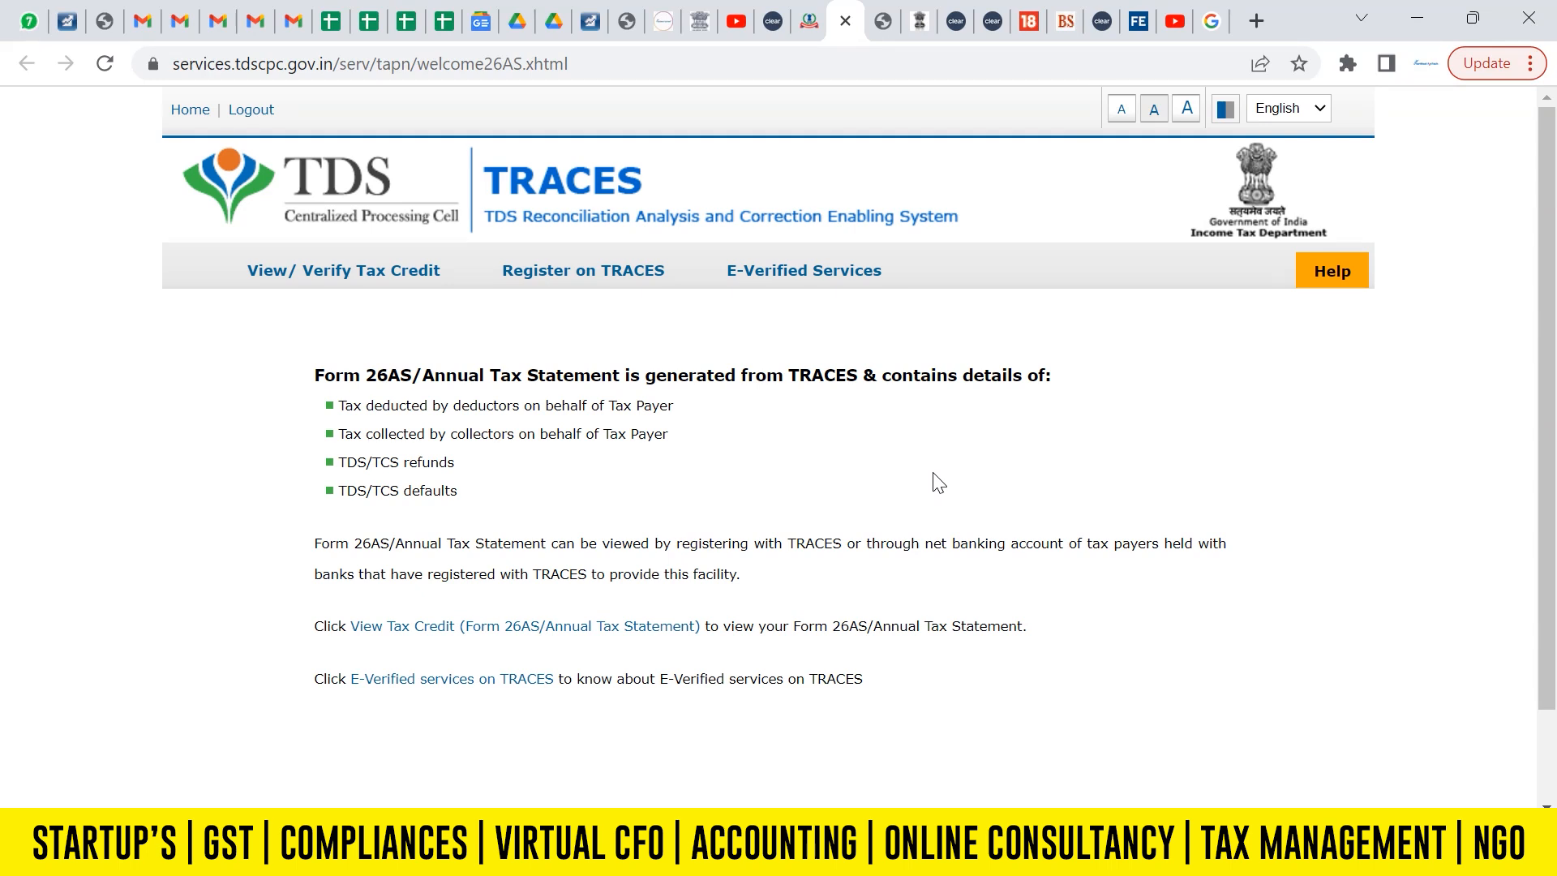
left_click(569, 629)
View the Form 26AS statement for assessment year 2023-24 as HTML and export it as PDF.
left_click(852, 395)
left_click(851, 678)
left_click(813, 418)
left_click(813, 418)
left_click(818, 418)
left_click(825, 450)
left_click(751, 475)
left_click(882, 479)
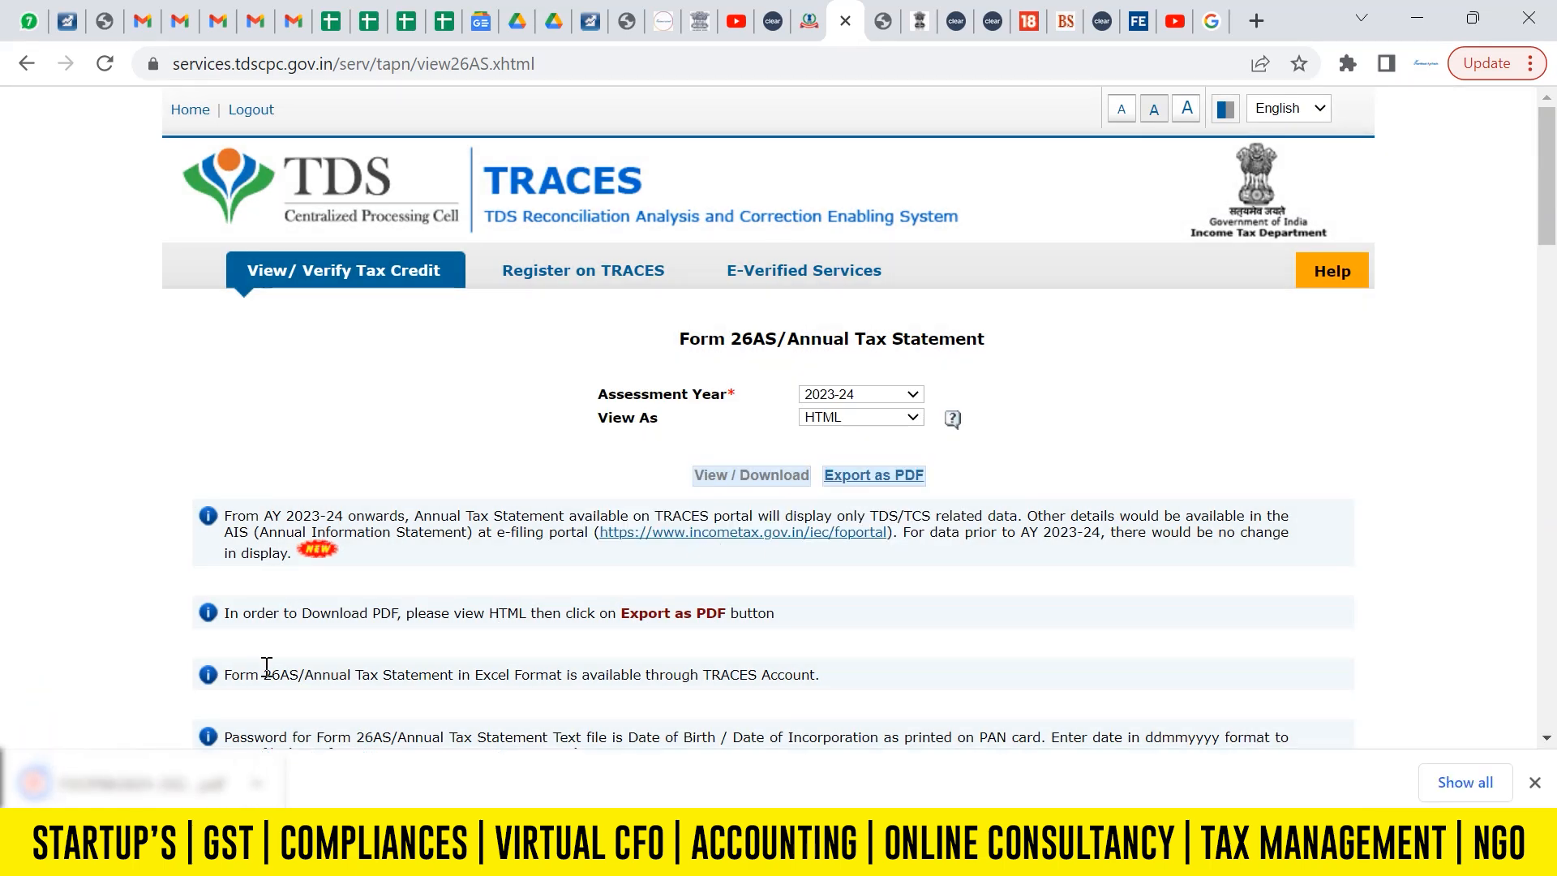
left_click(1533, 783)
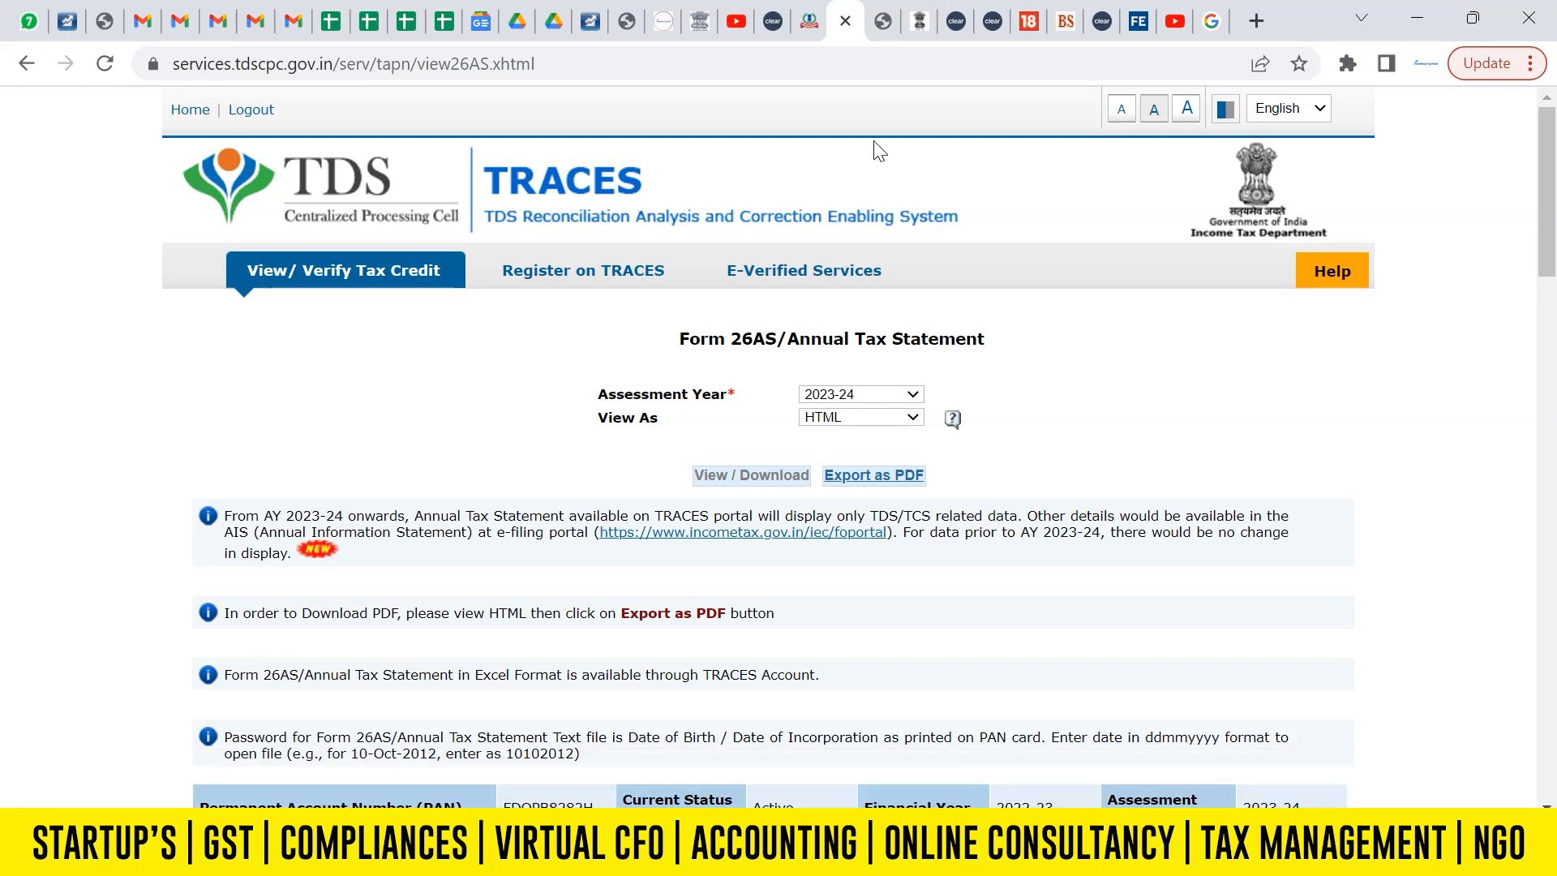
Return to the e-Filing dashboard and proceed to the AIS home page on the Compliance Portal.
left_click(810, 20)
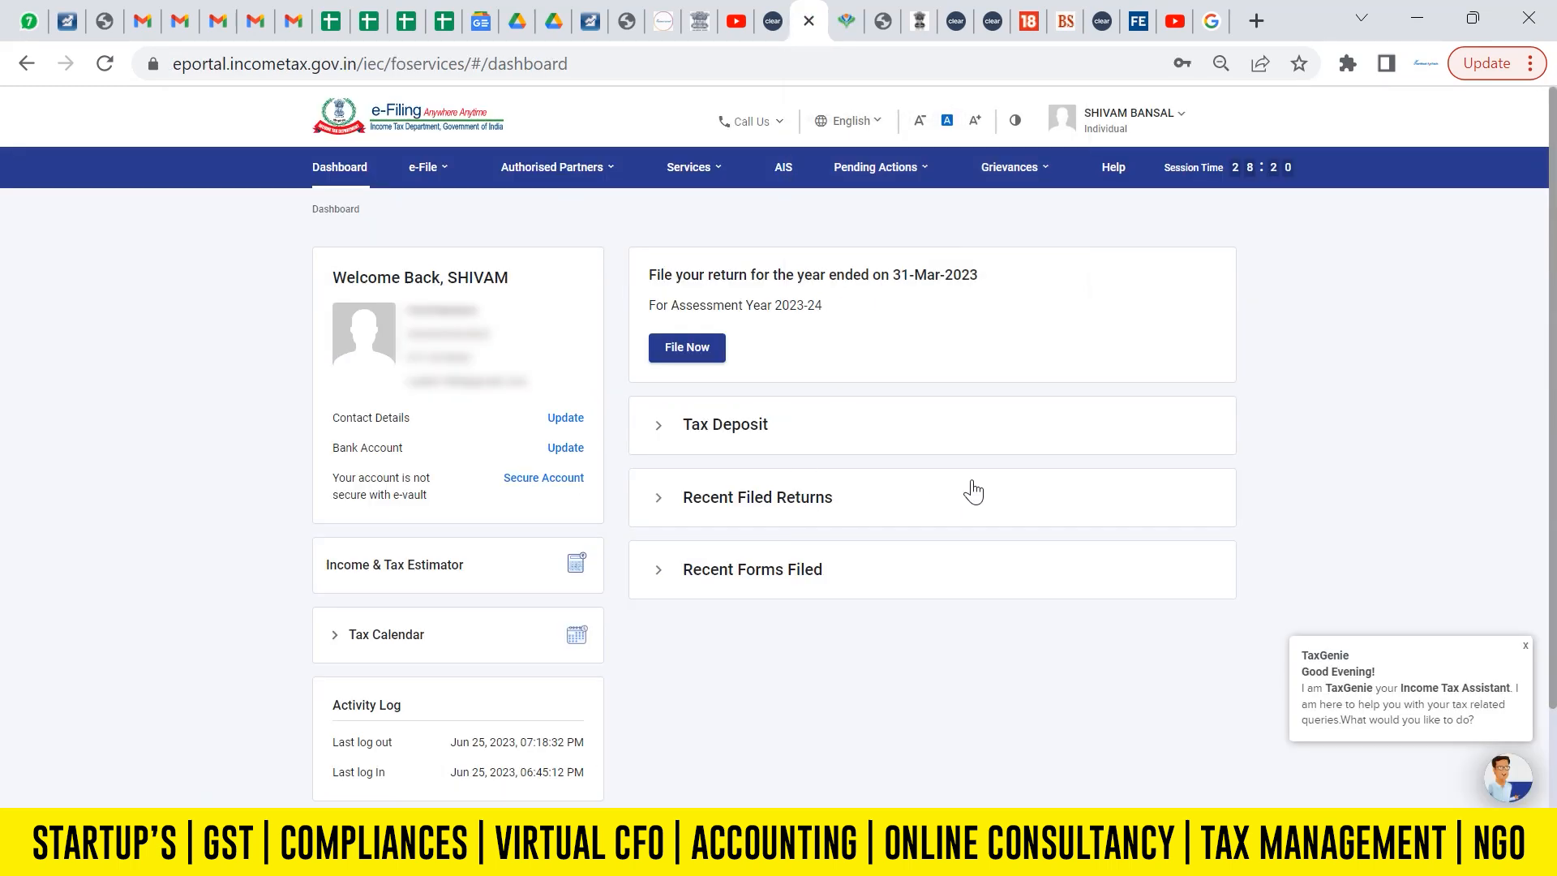
left_click(697, 167)
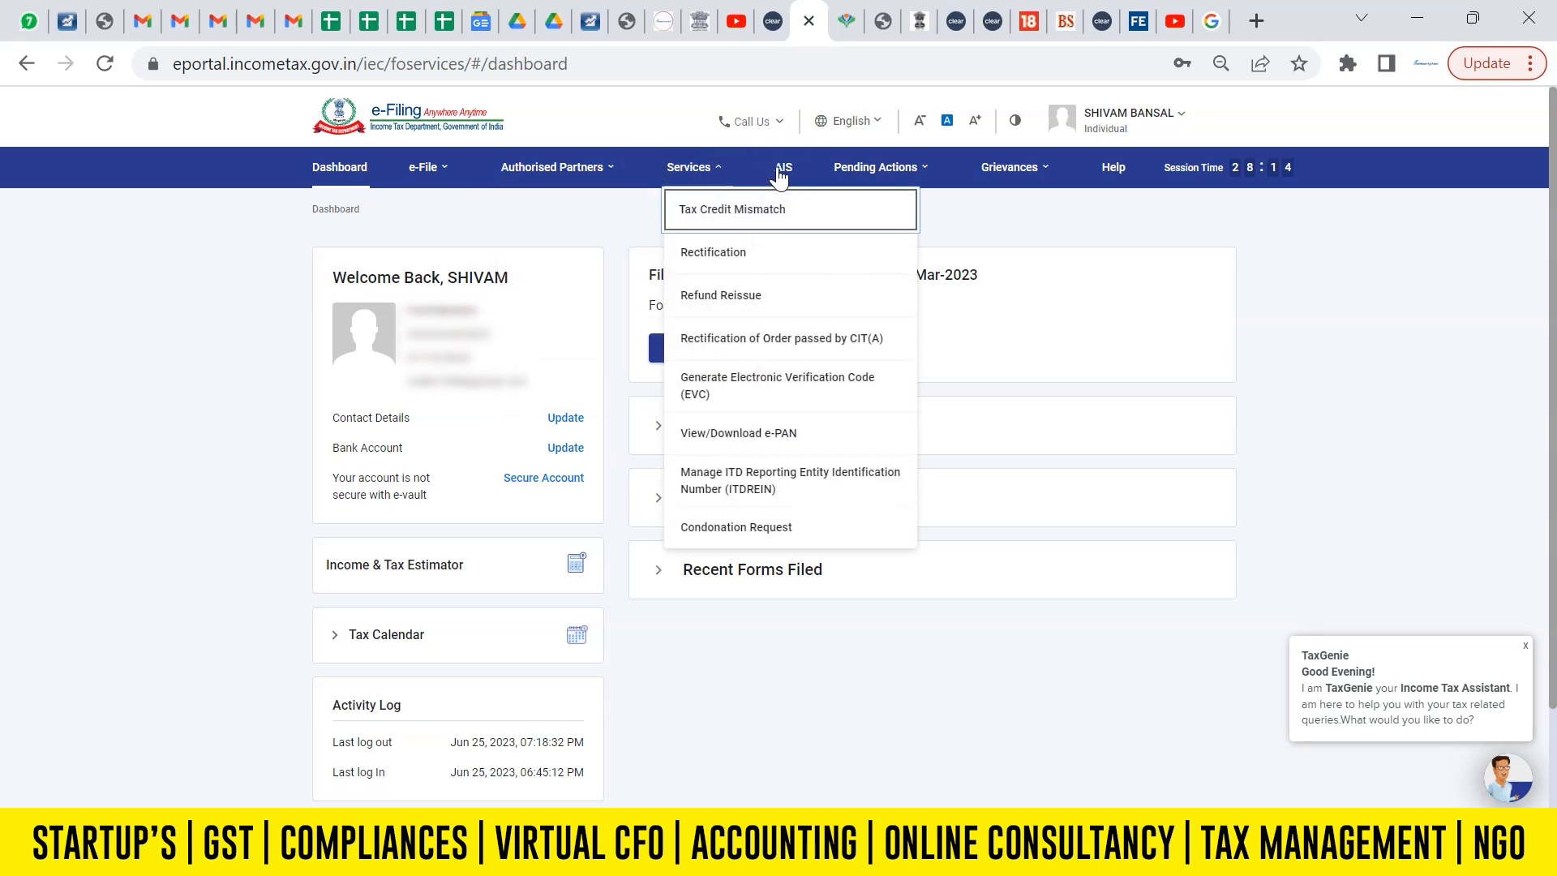
mouse_move(708, 173)
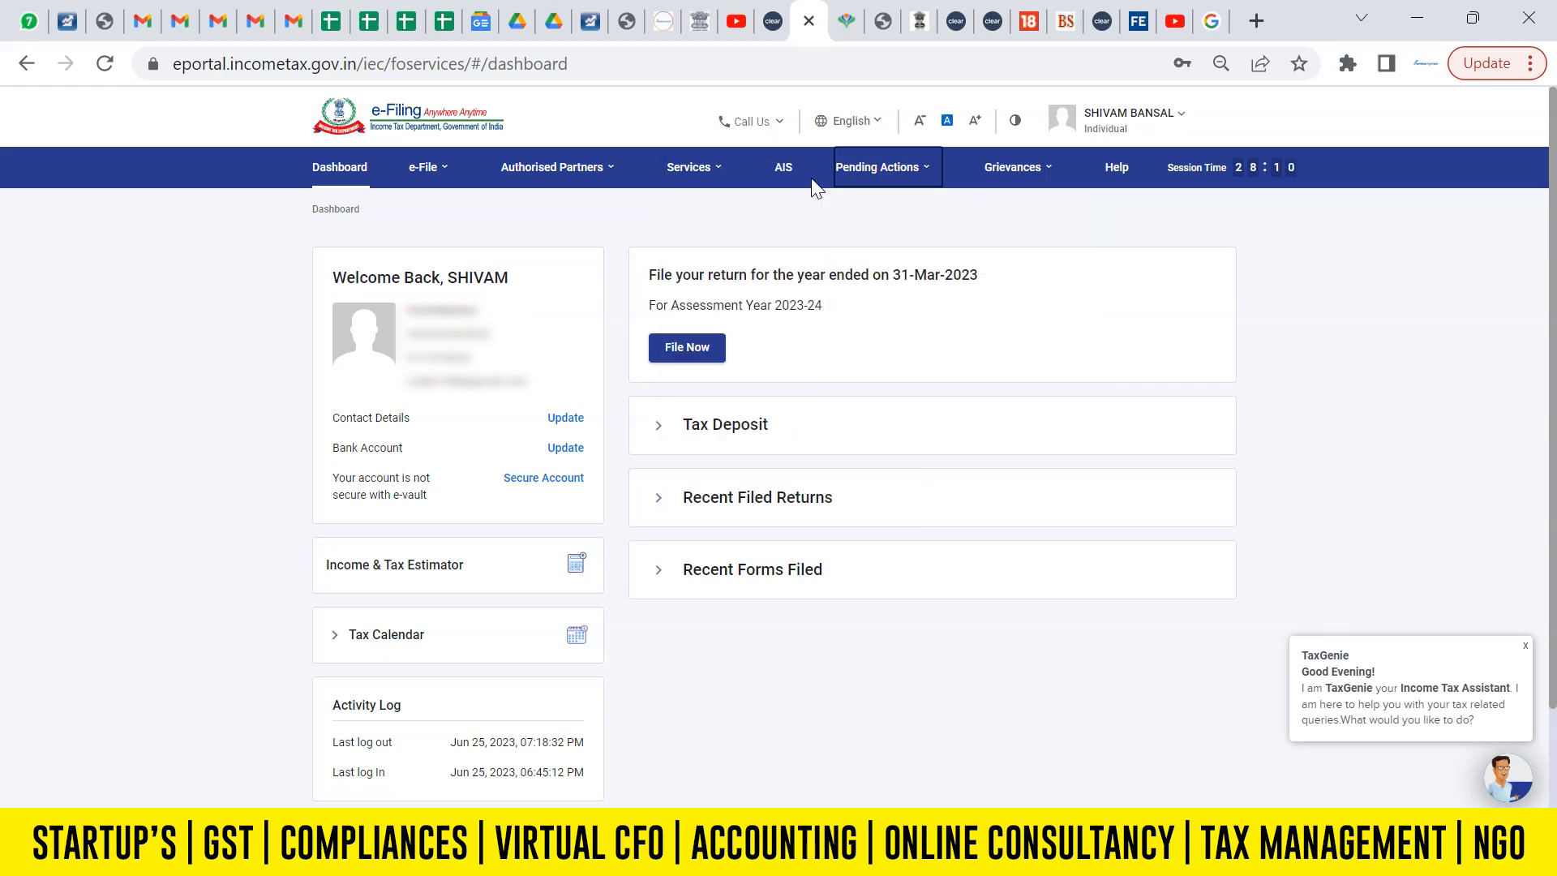
left_click(782, 156)
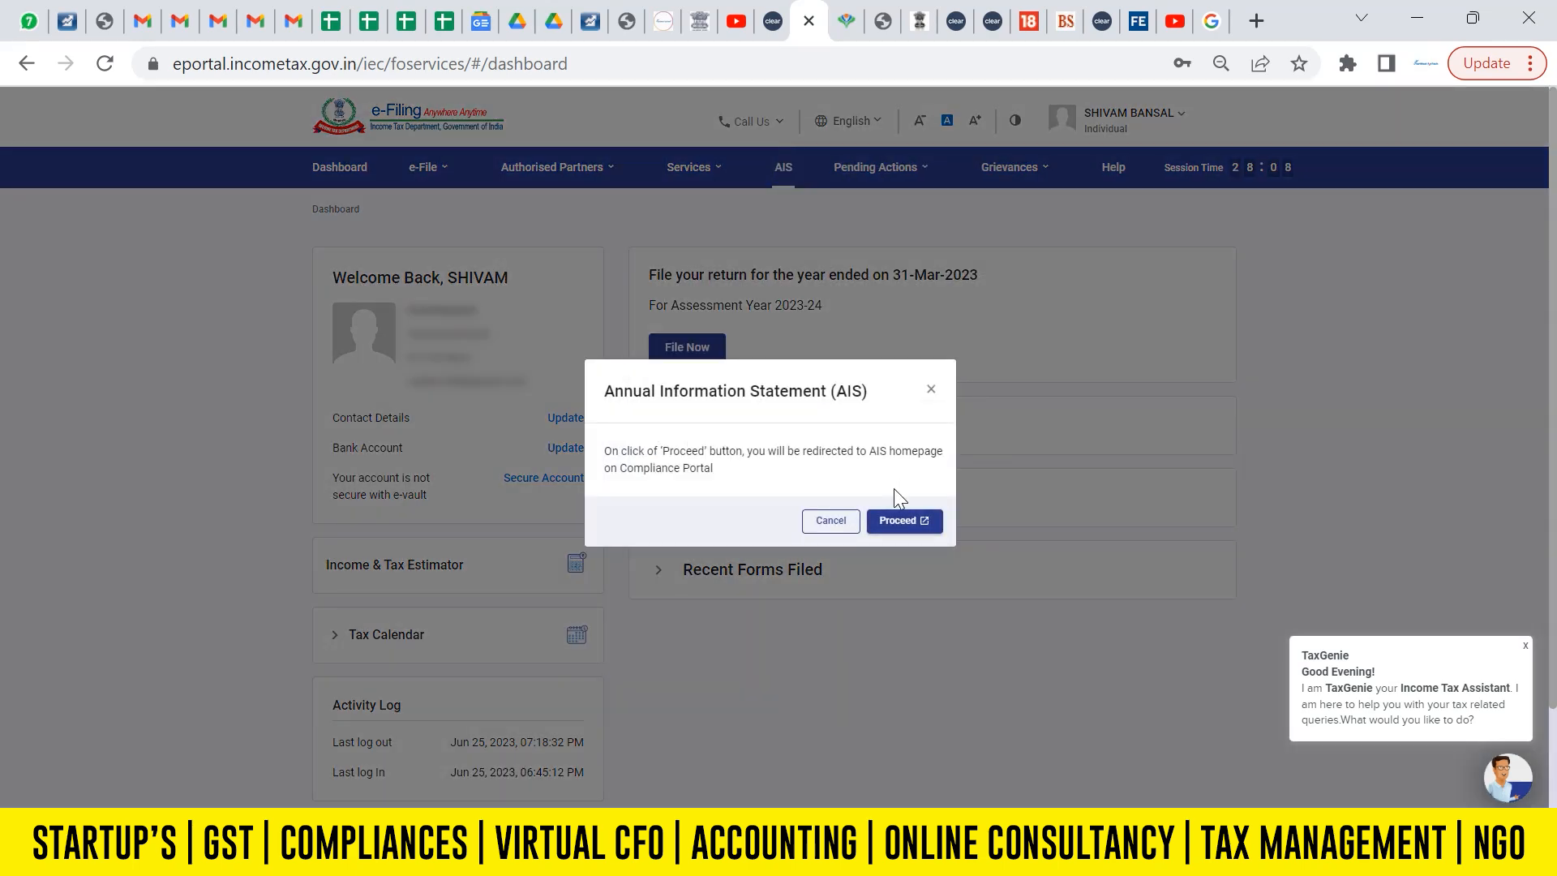
left_click(904, 520)
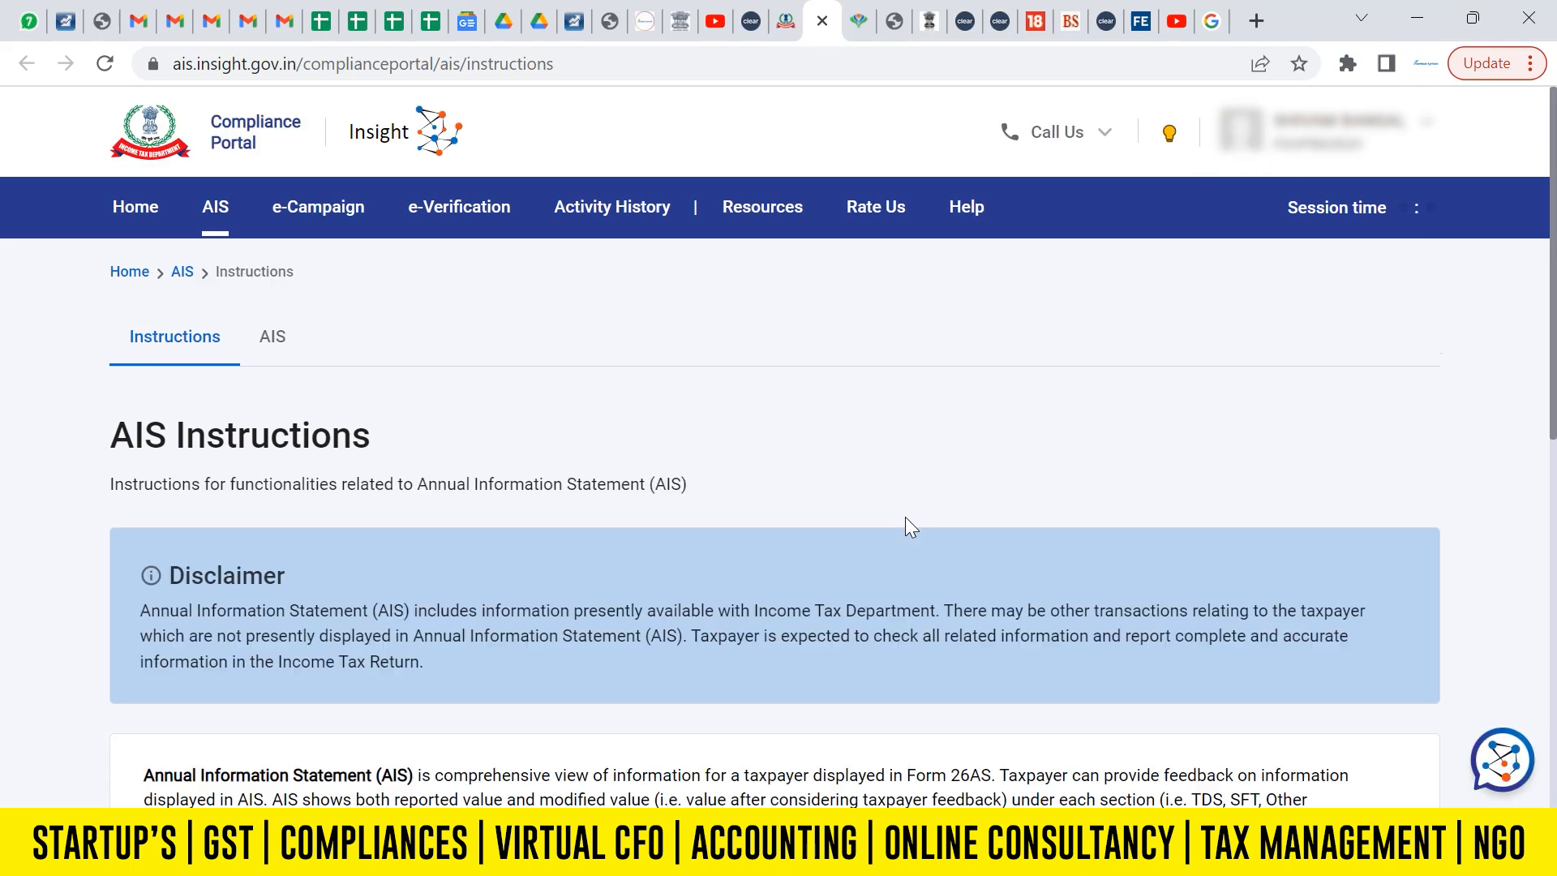
left_click(269, 337)
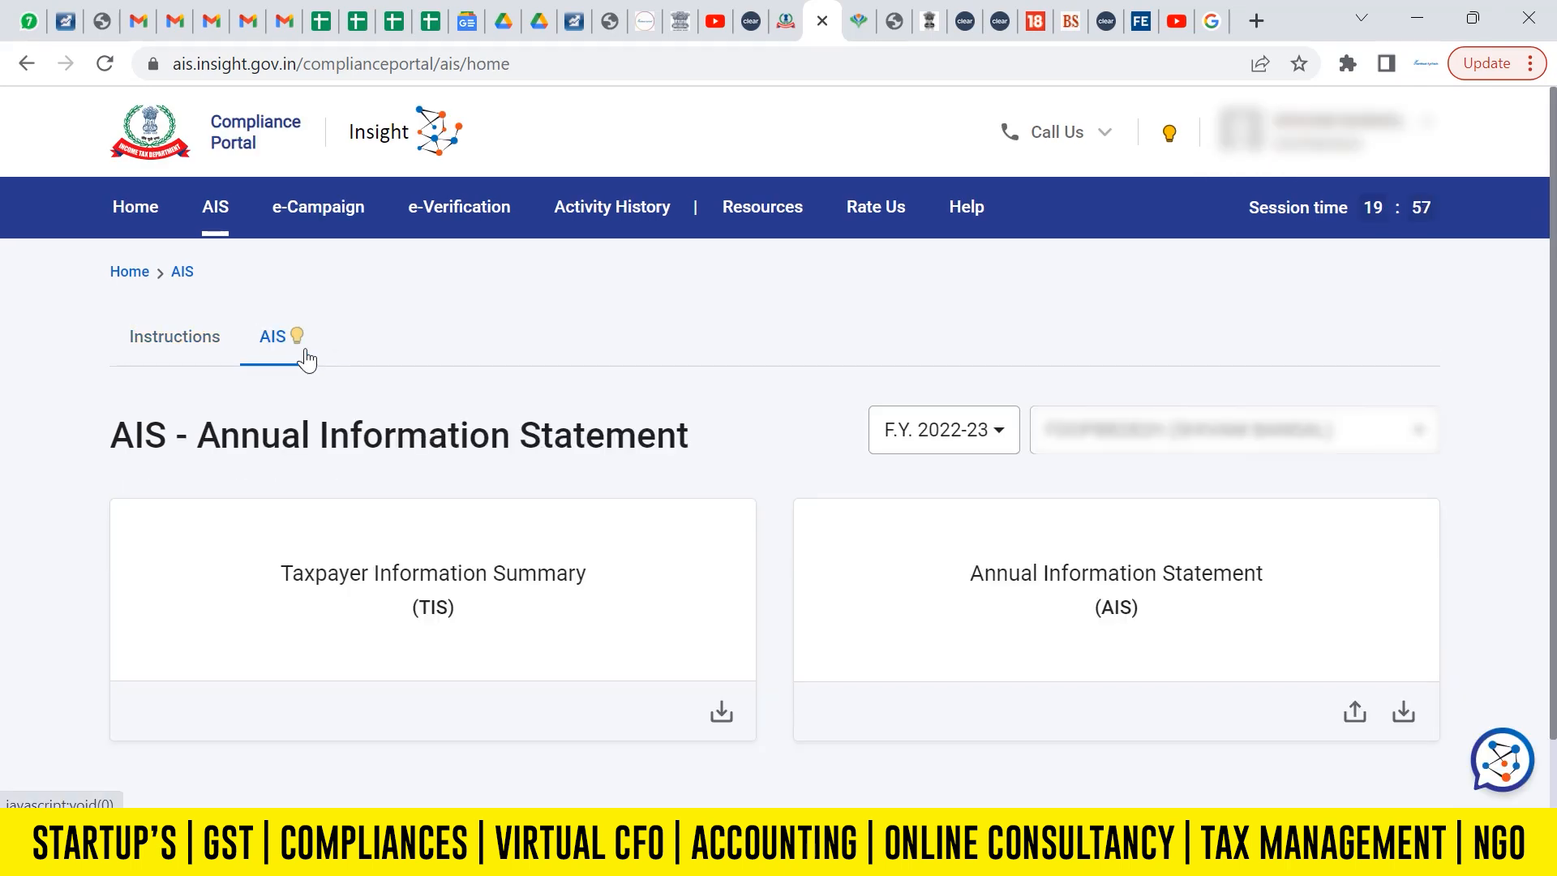
Open the Annual Information Statement and examine the TDS/TCS and SFT information in Part B.
left_click(1076, 604)
left_click_drag(1554, 373, 1555, 592)
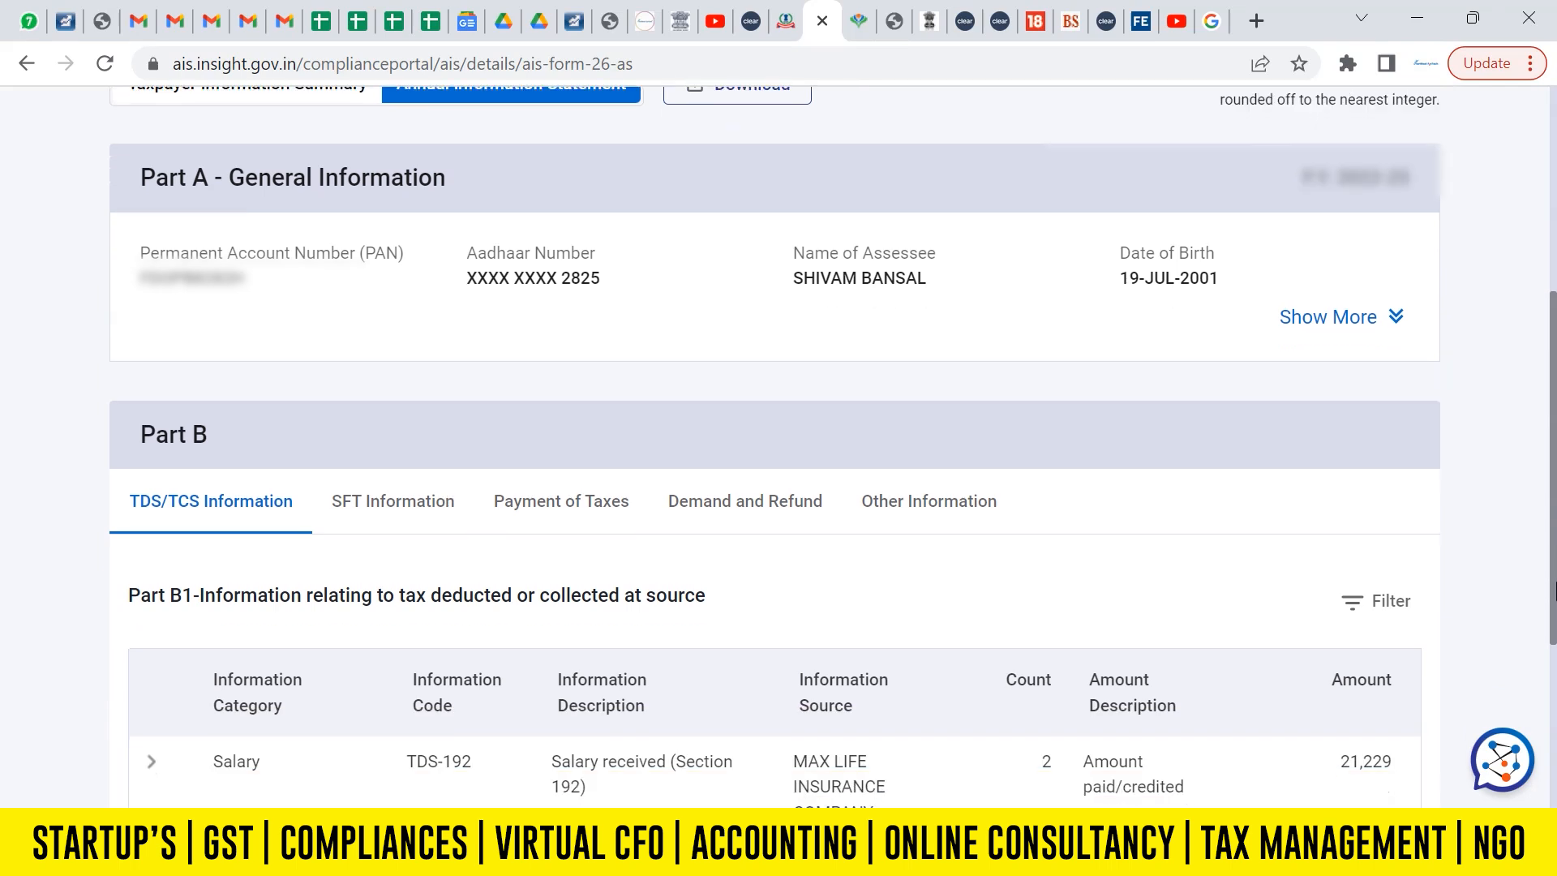
scroll(1555, 592, "down", 3)
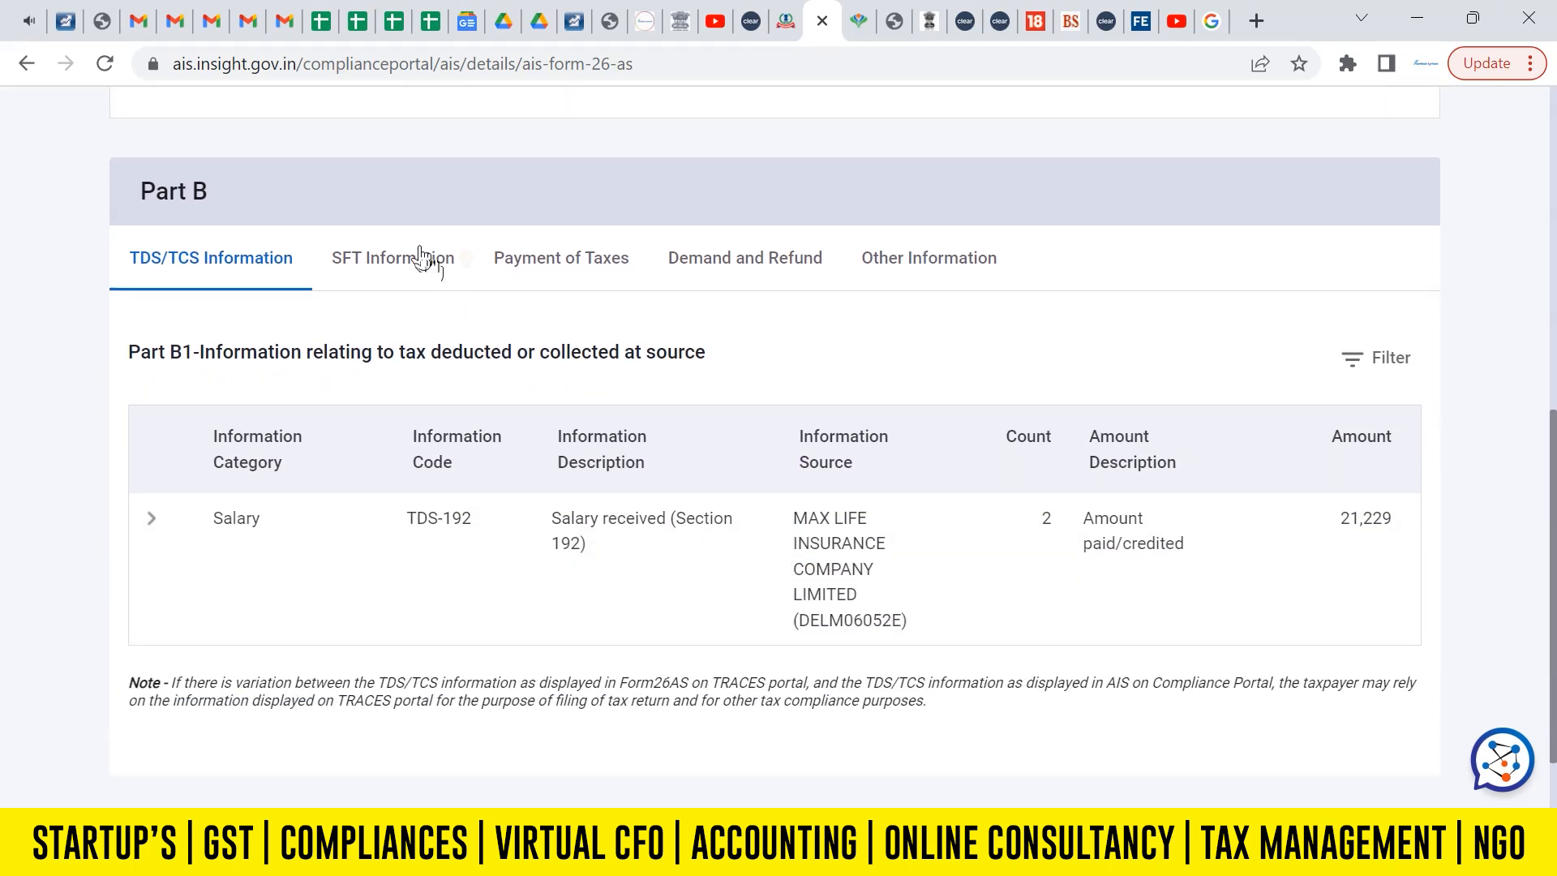
left_click(422, 258)
left_click_drag(1554, 462, 1554, 324)
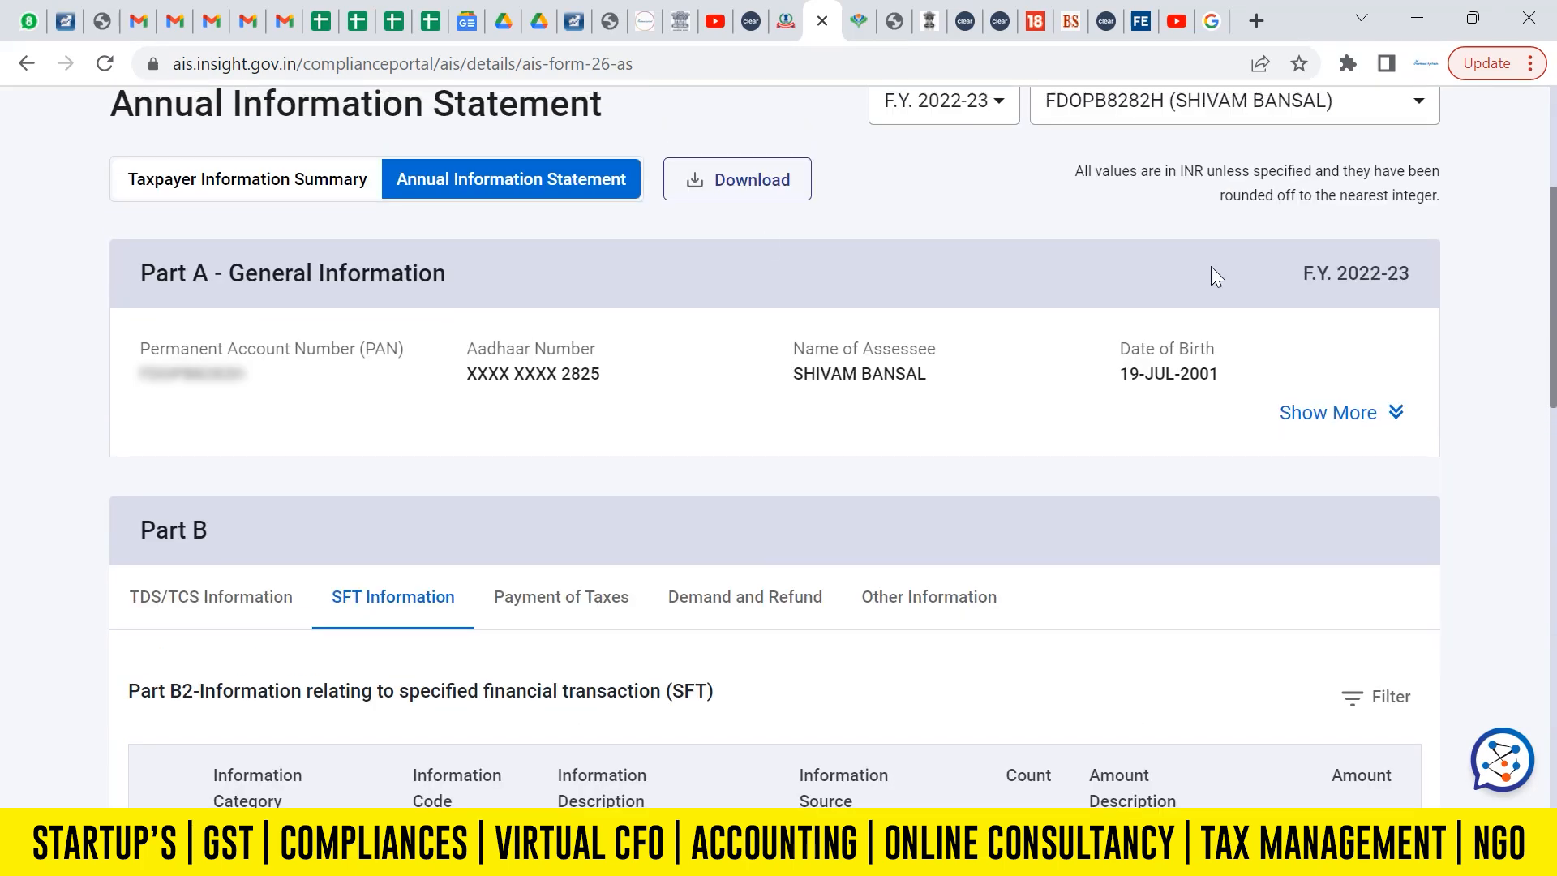
Examine the income categories and their values in the Taxpayer Information Summary.
left_click(260, 184)
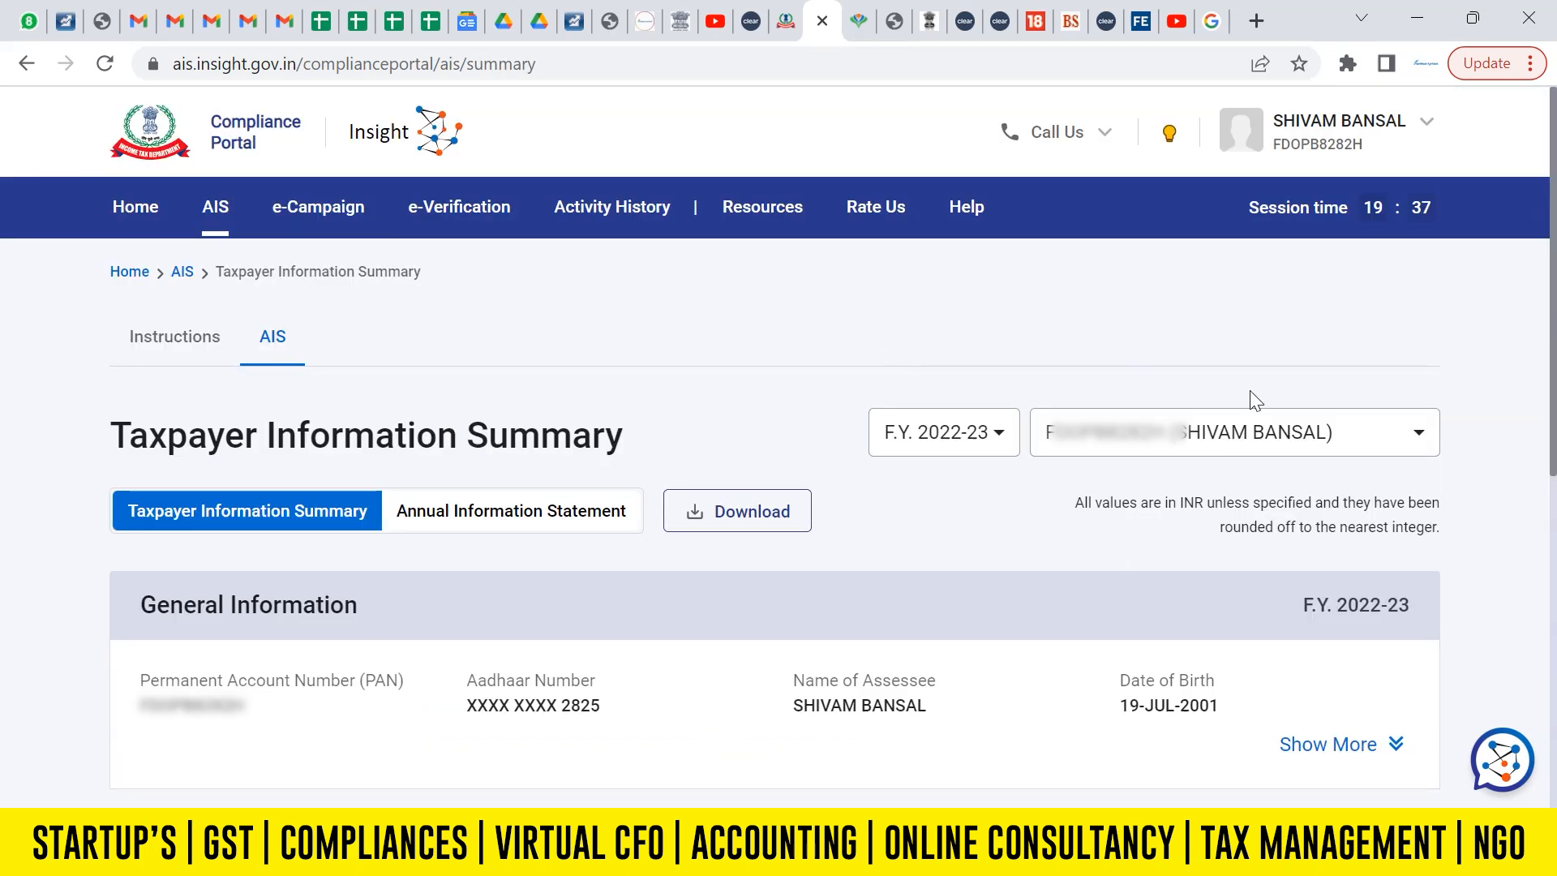
left_click_drag(1554, 365, 1554, 687)
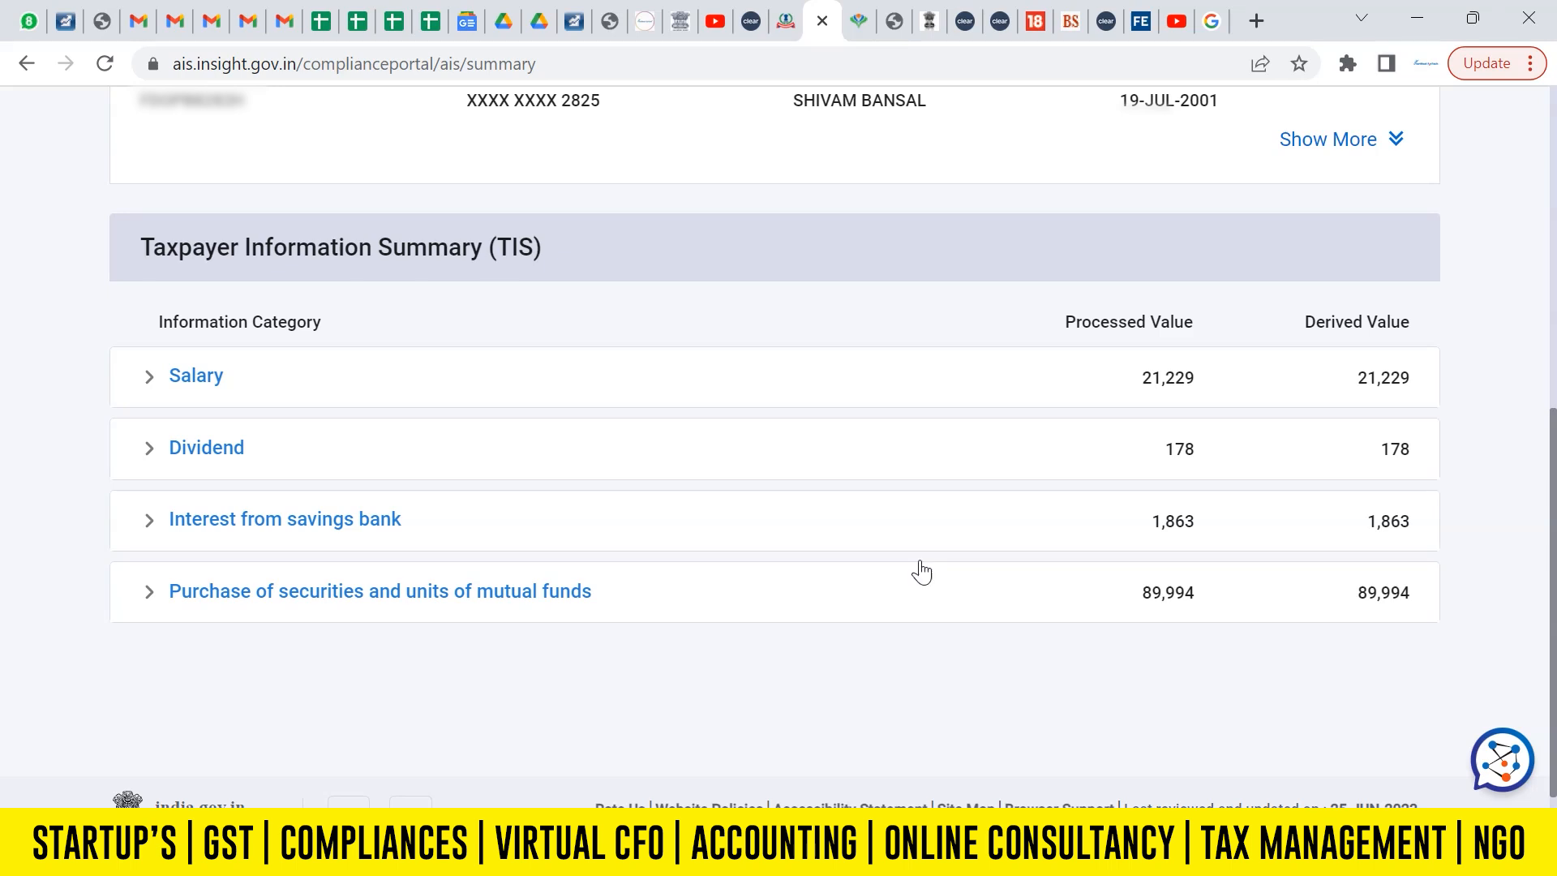
left_click_drag(1554, 608, 1554, 543)
Switch to the equity capital gains workbook in Excel and examine the Long Term Capital Gain (STT paid) entries.
left_click(785, 20)
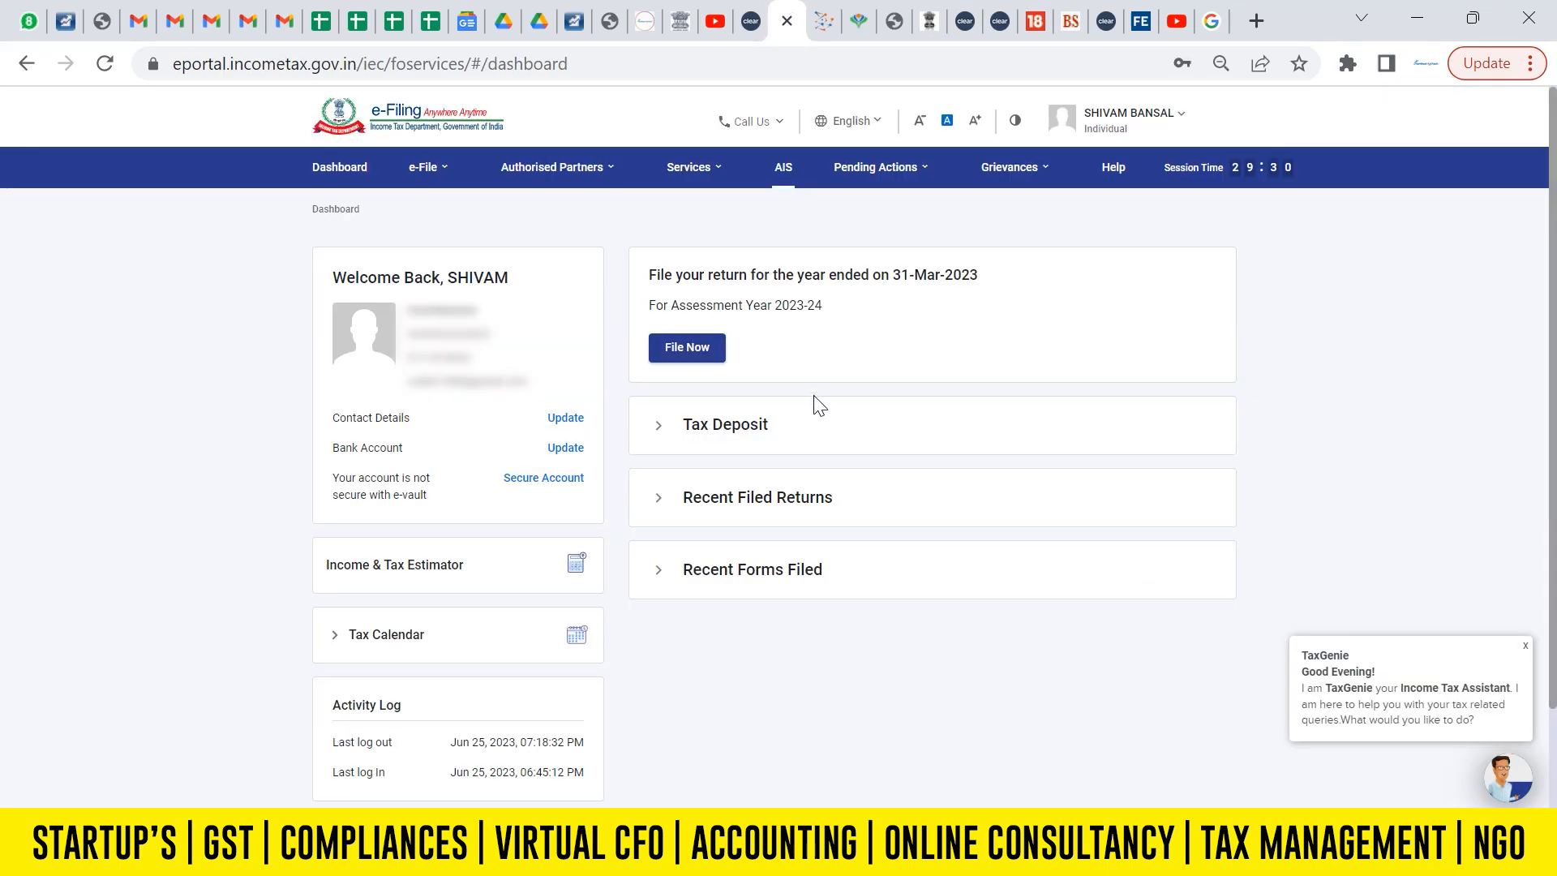
key("alt+Tab")
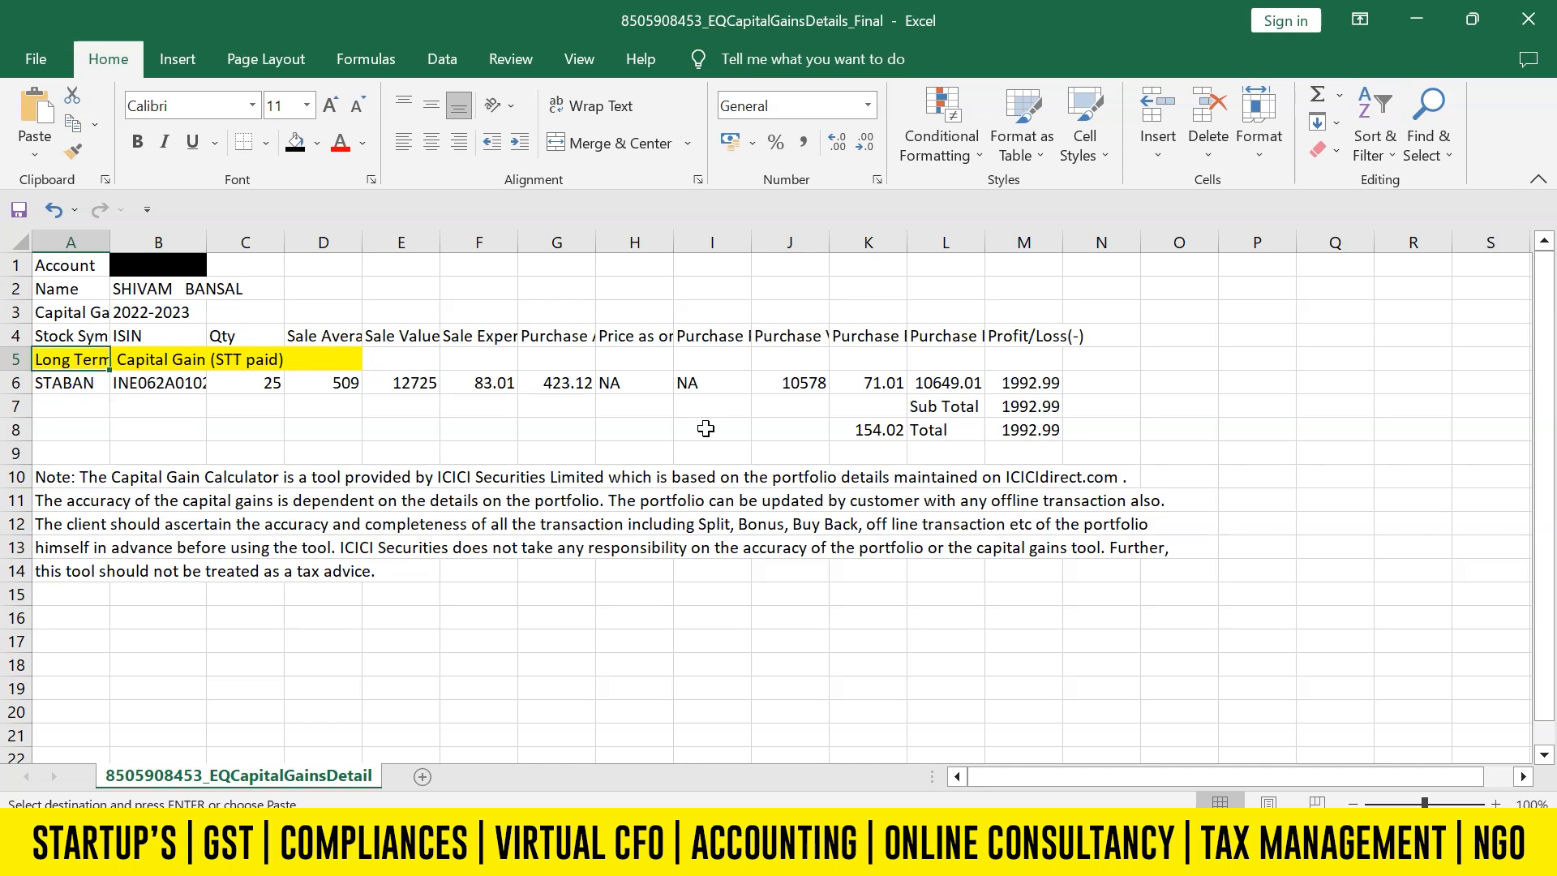
key("Down")
key("Up")
key("Up")
key("Up")
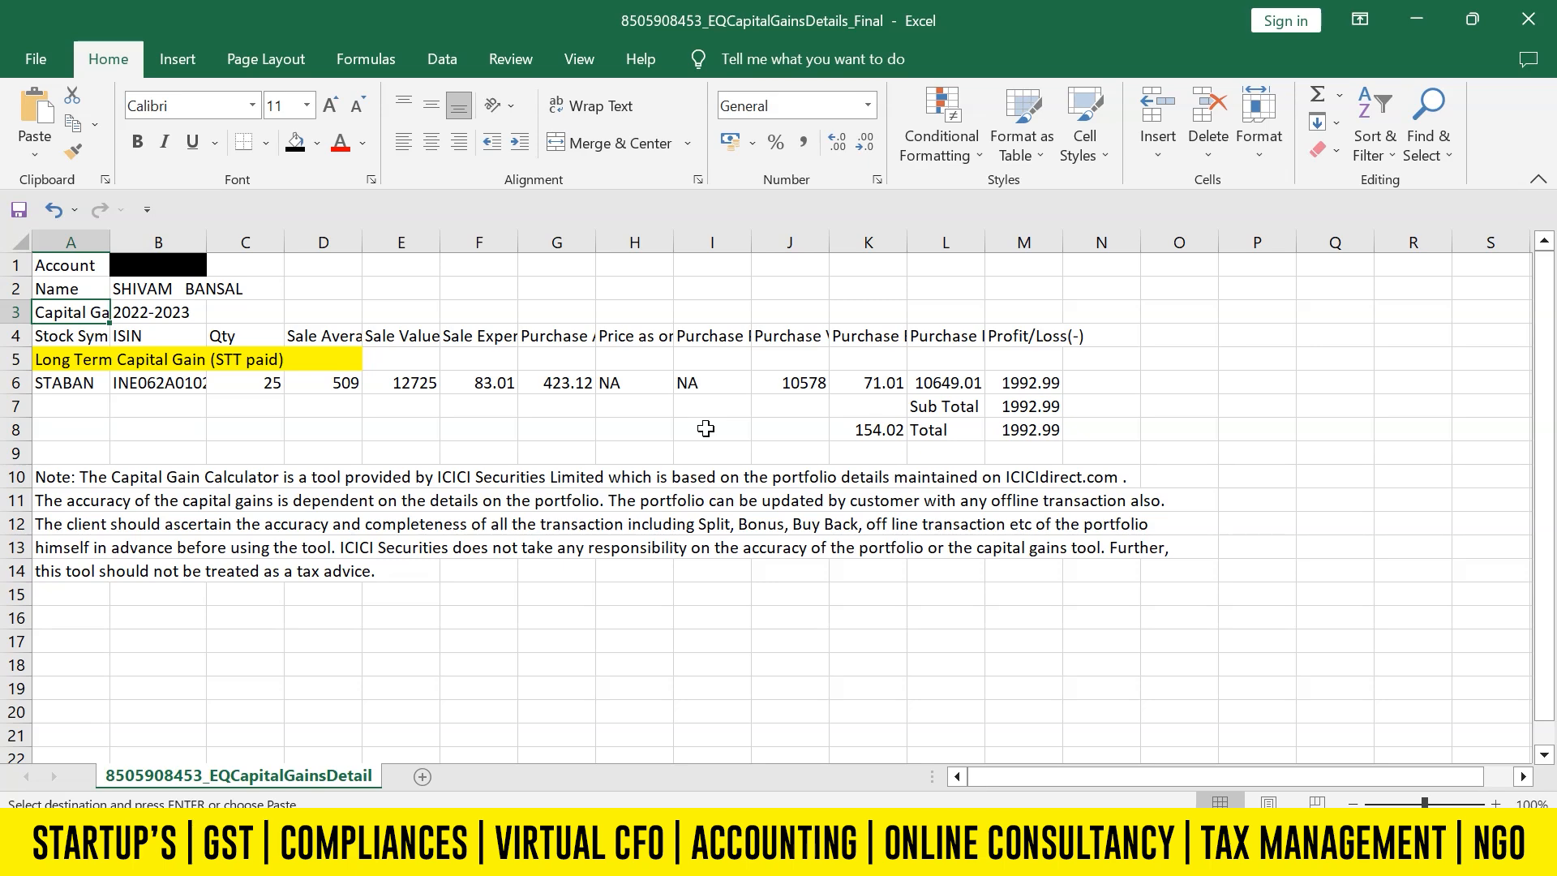
Return to the e-Filing portal in the browser and open File Income Tax Return, continuing past the warning.
left_click(681, 852)
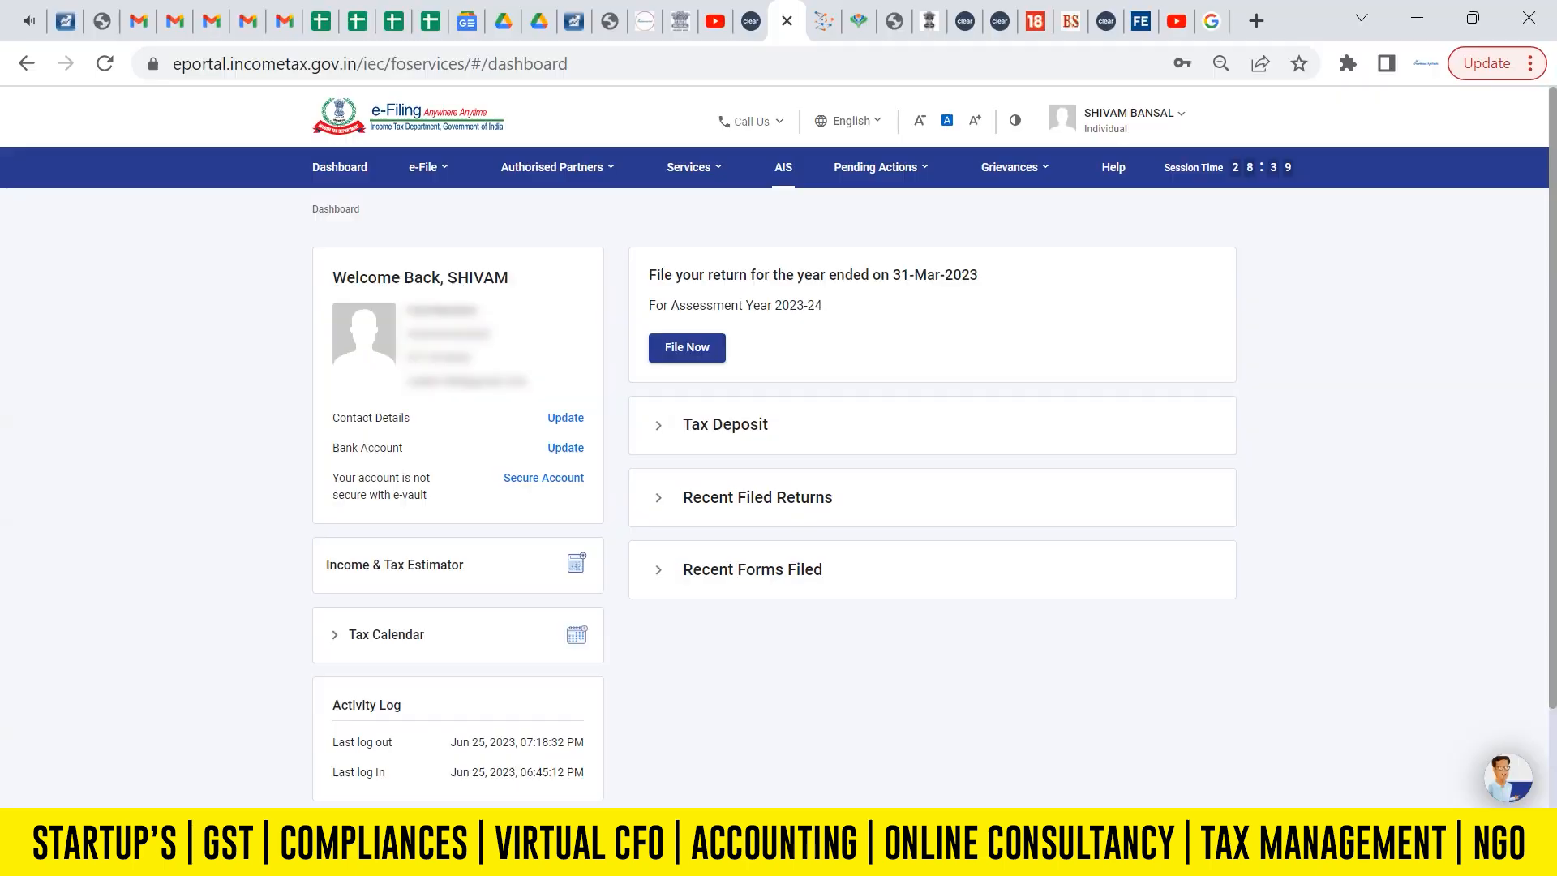
left_click(434, 172)
mouse_move(454, 215)
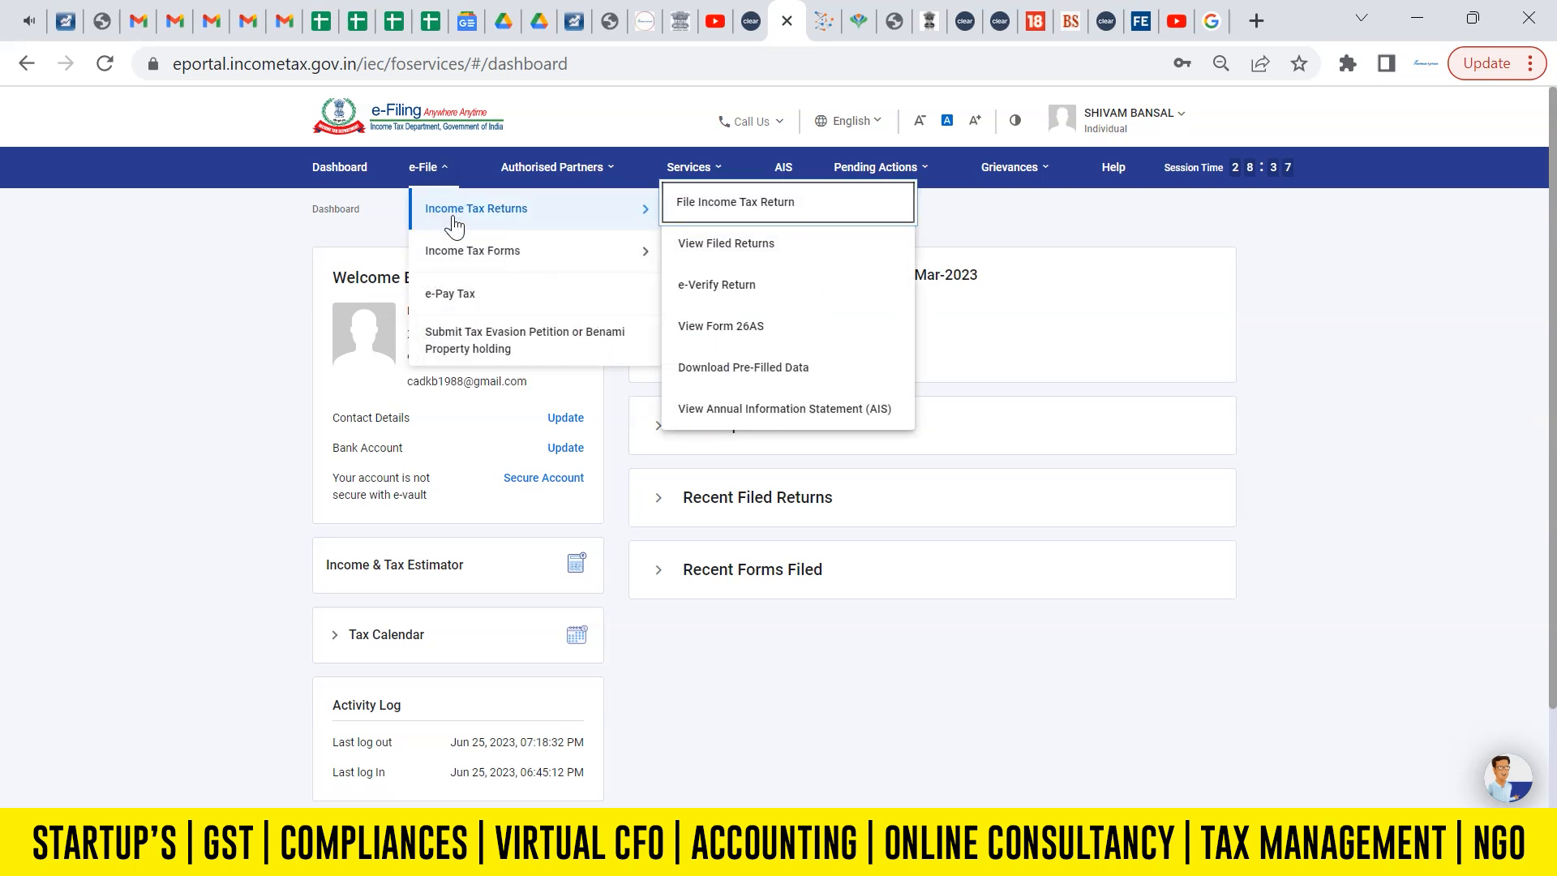
left_click(709, 203)
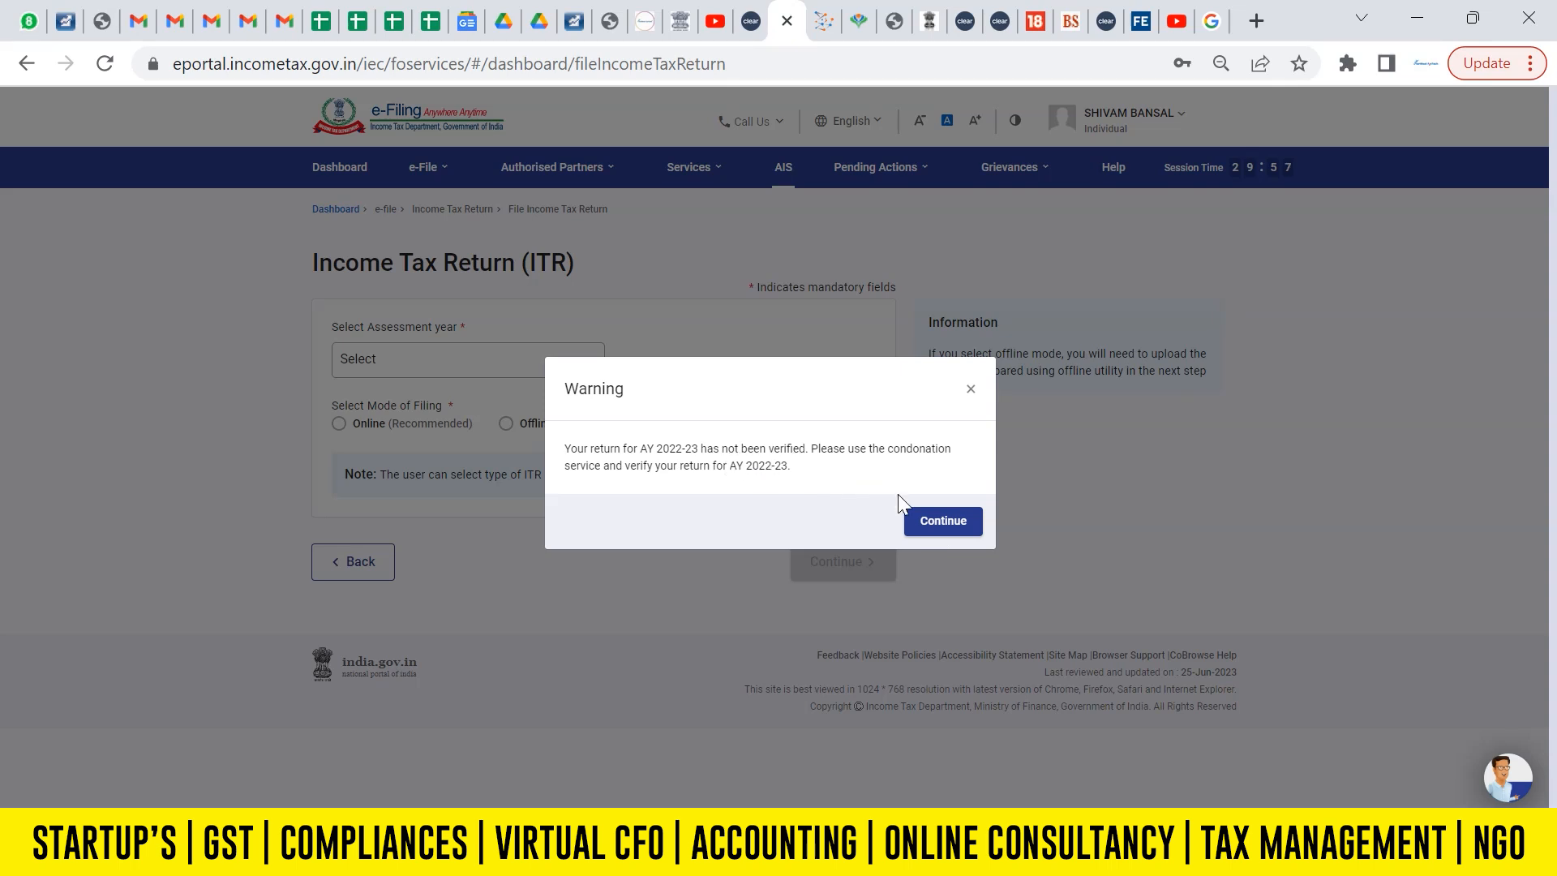
left_click(941, 524)
Start a new filing for assessment year 2023-24 (Current A.Y.) in Online mode.
left_click(559, 371)
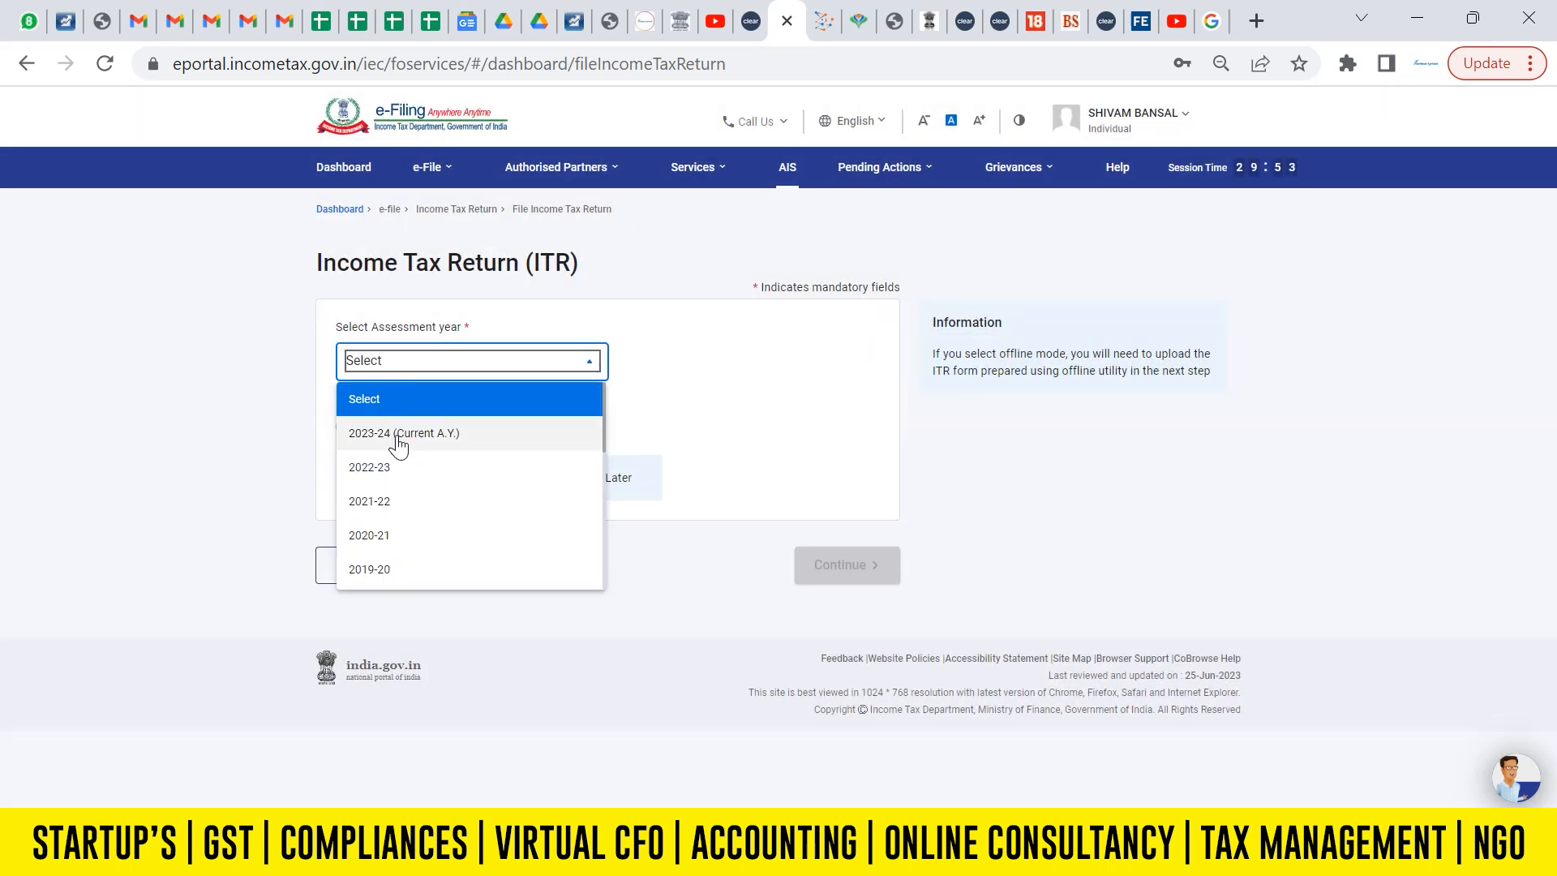
left_click(398, 438)
left_click(343, 424)
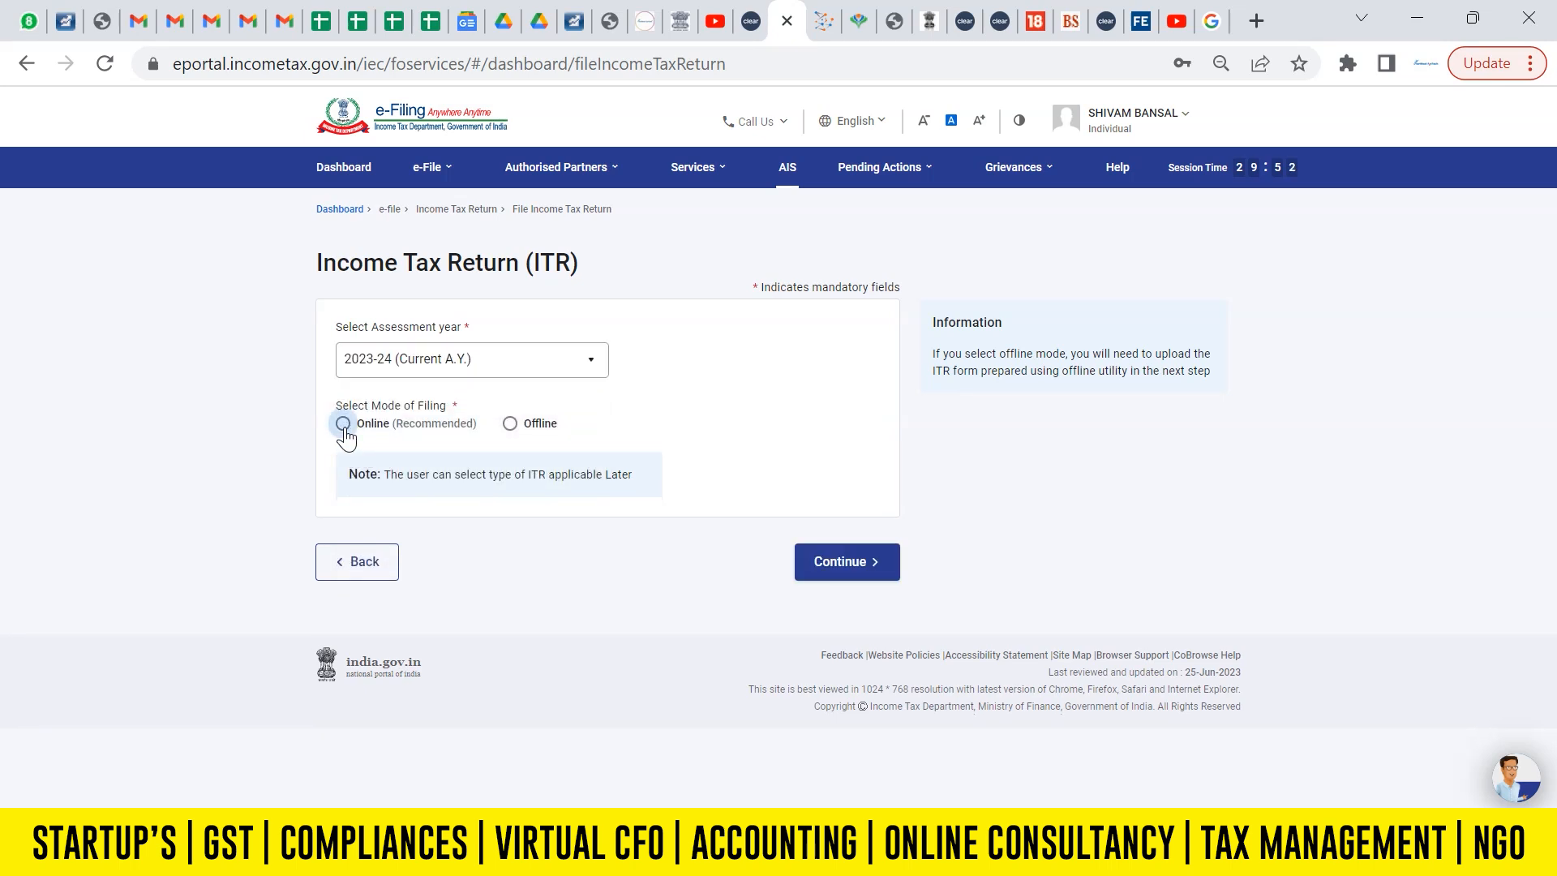
left_click(851, 568)
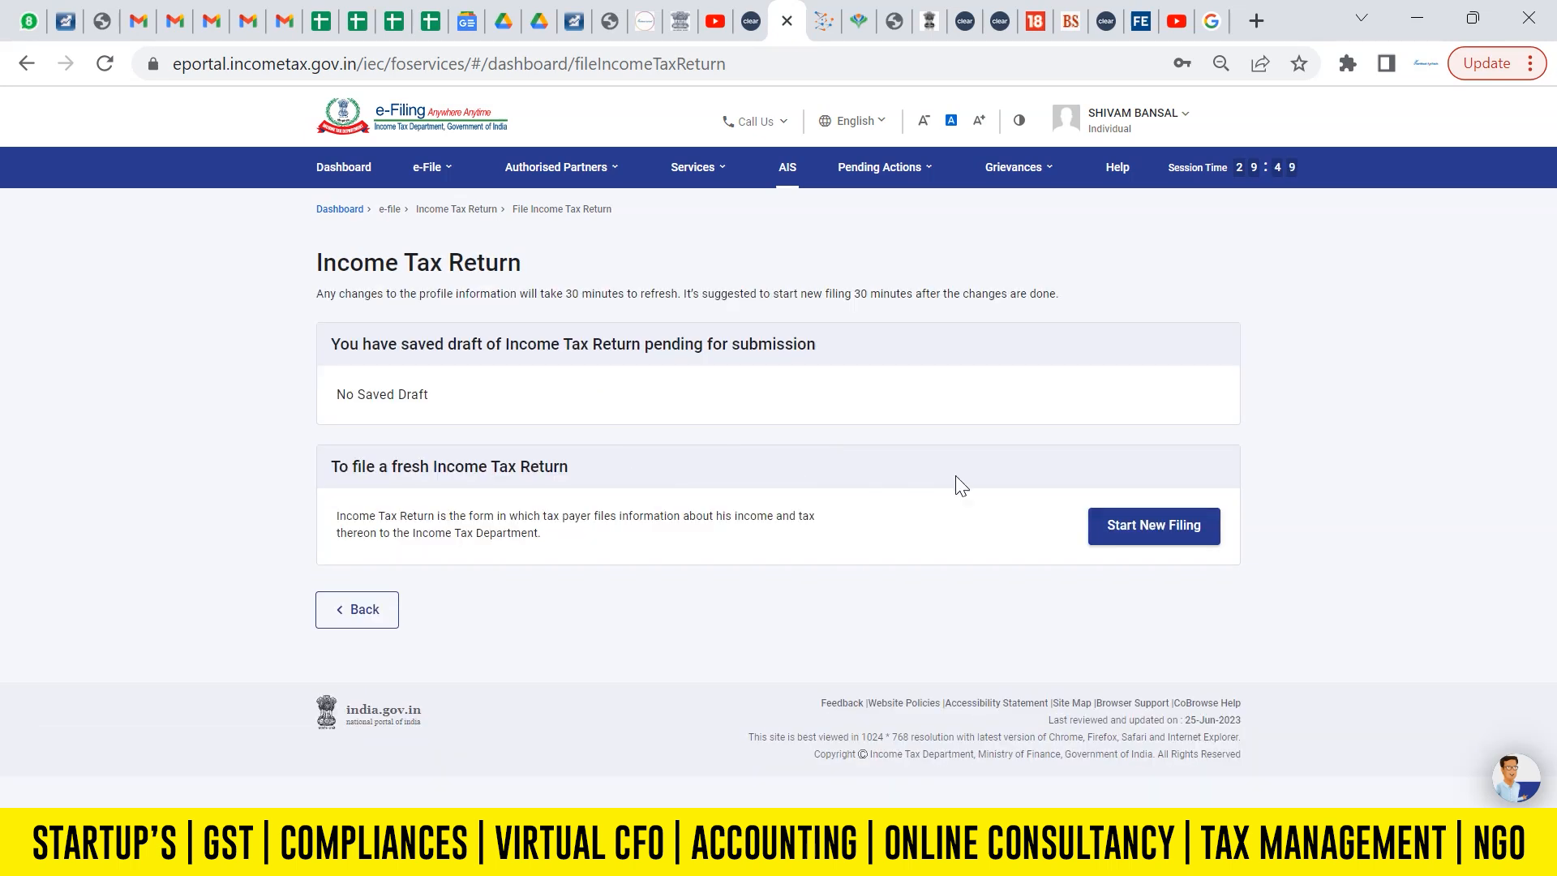
left_click(1154, 534)
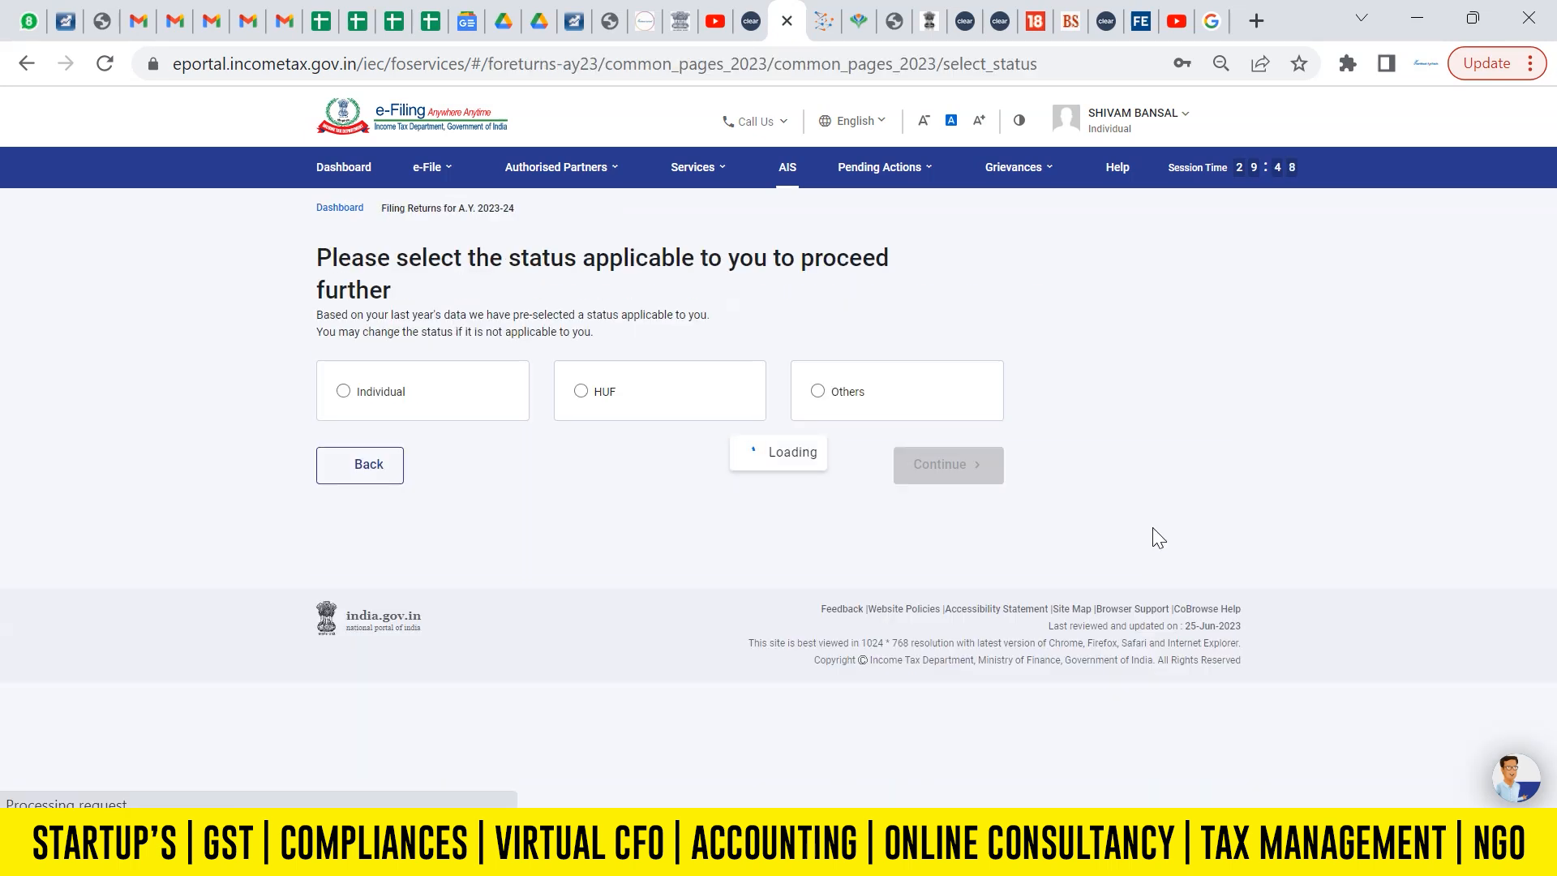
Select Individual as the applicable status and proceed with form ITR-2.
left_click(343, 397)
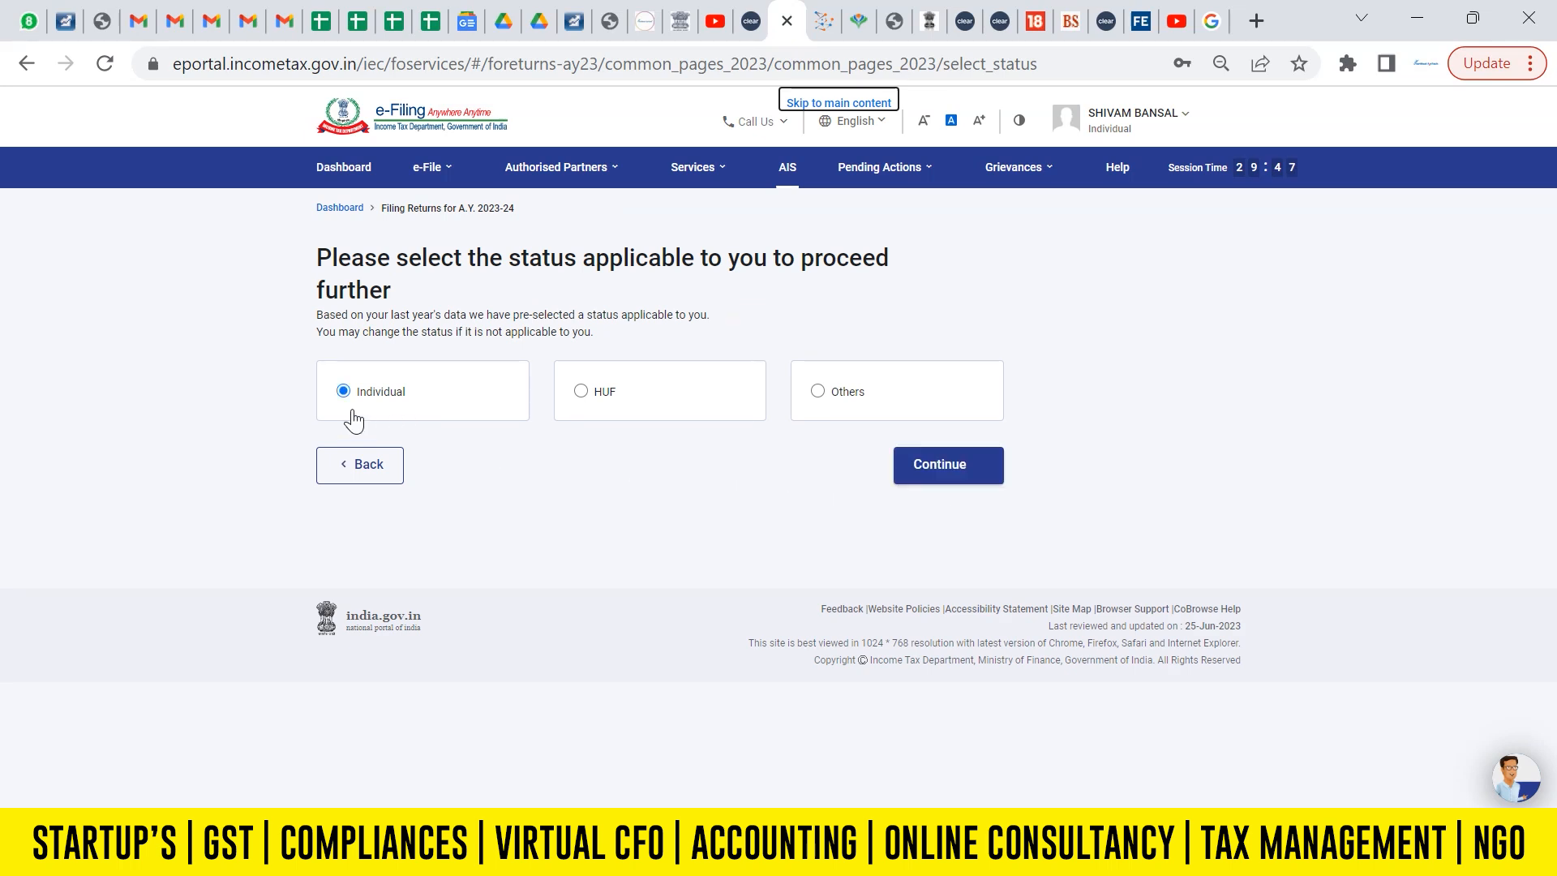
left_click(955, 474)
left_click(742, 407)
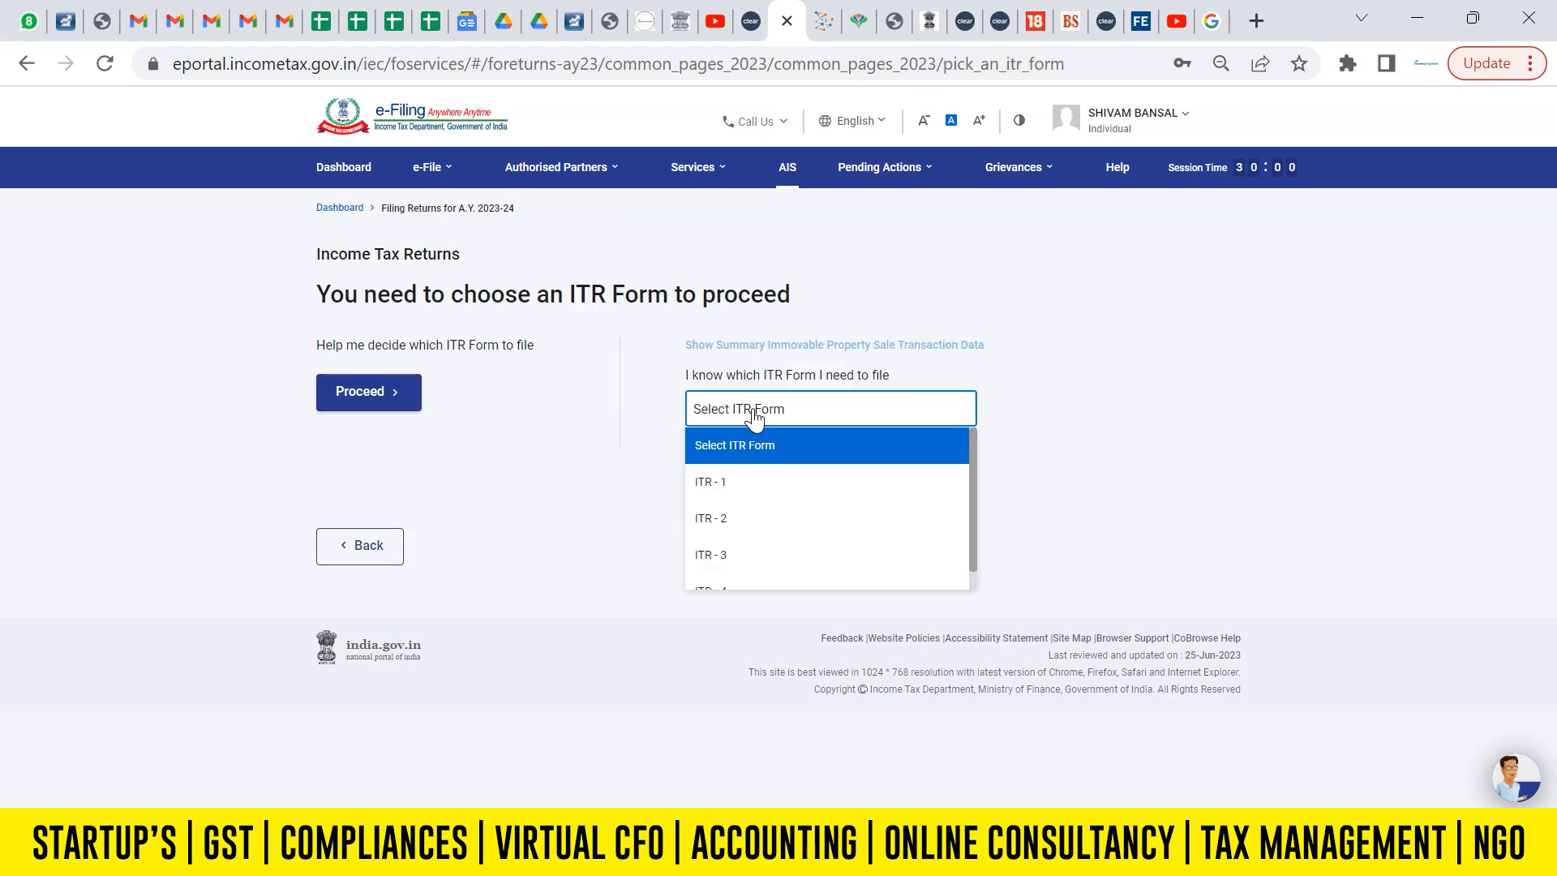
left_click(728, 517)
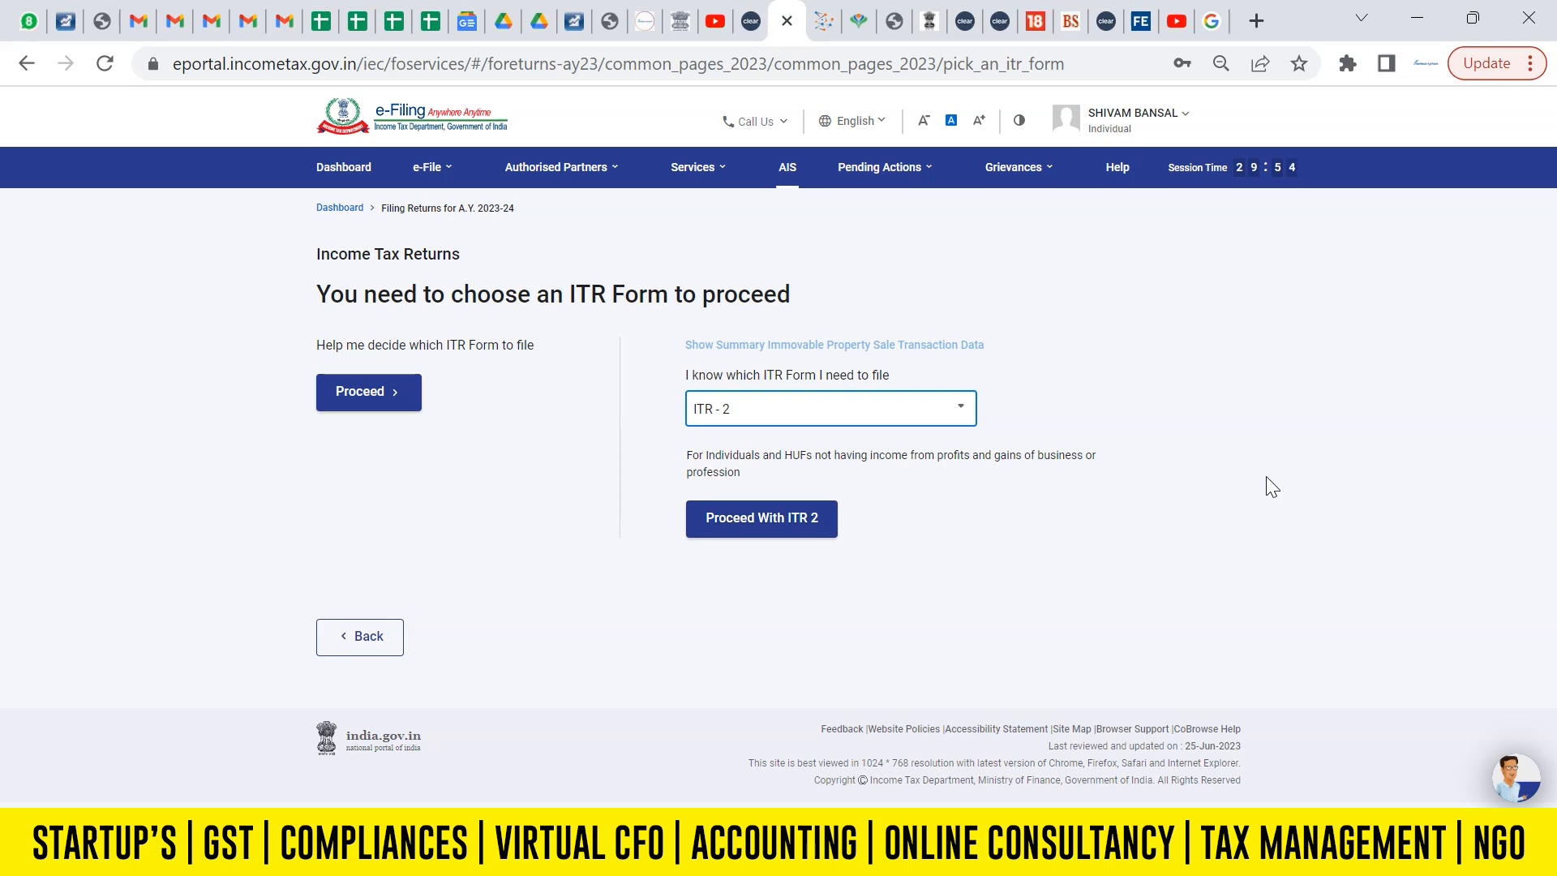
left_click(795, 523)
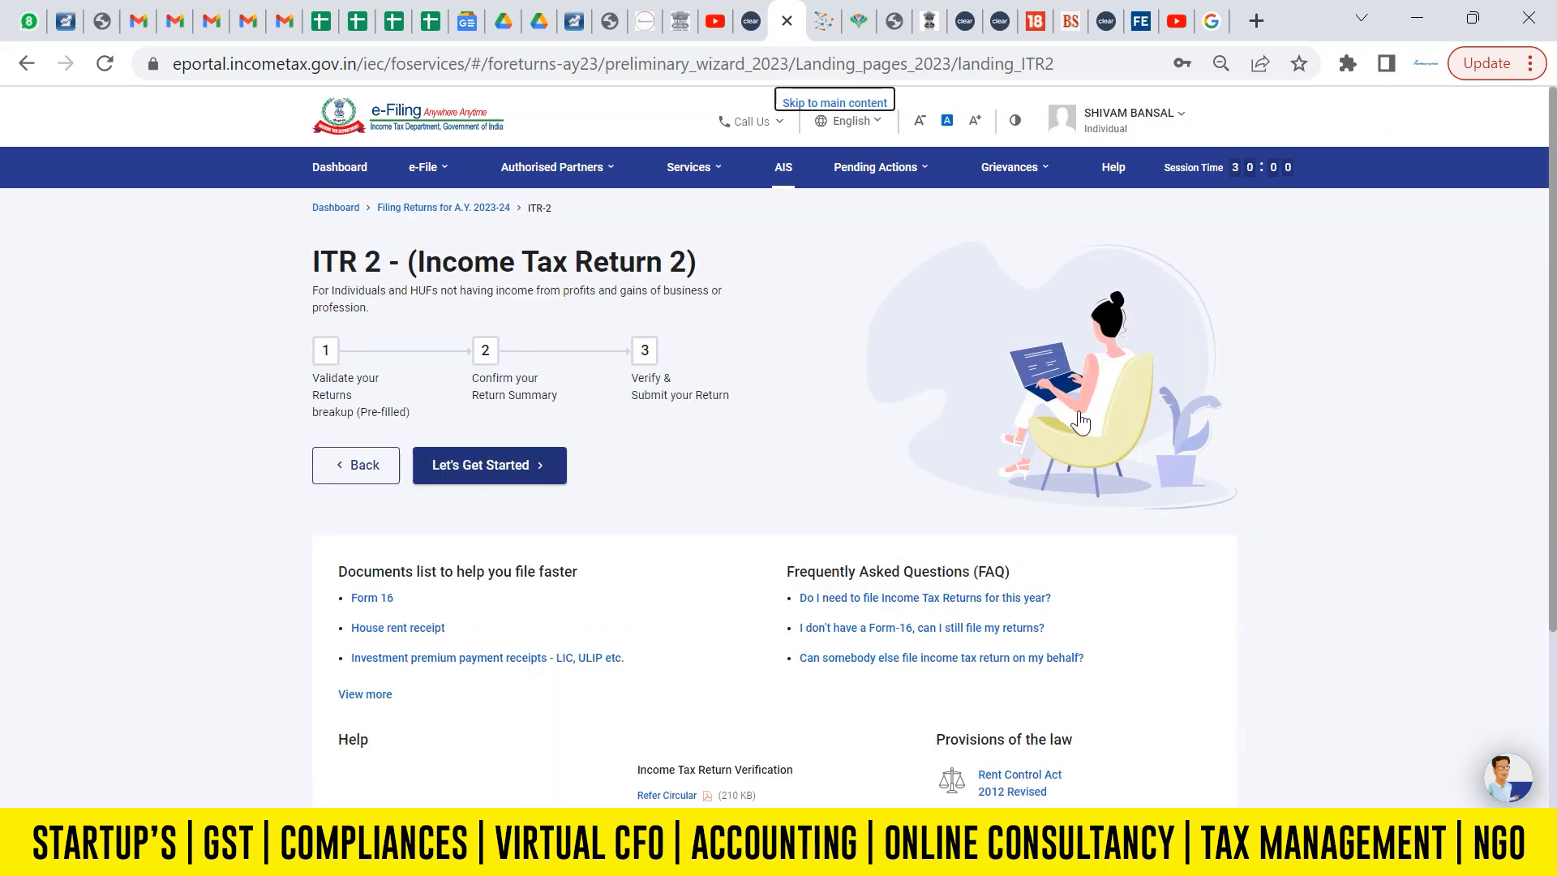
Get started with the ITR-2 return and give taxable income above the basic exemption limit as the filing reason.
left_click(515, 465)
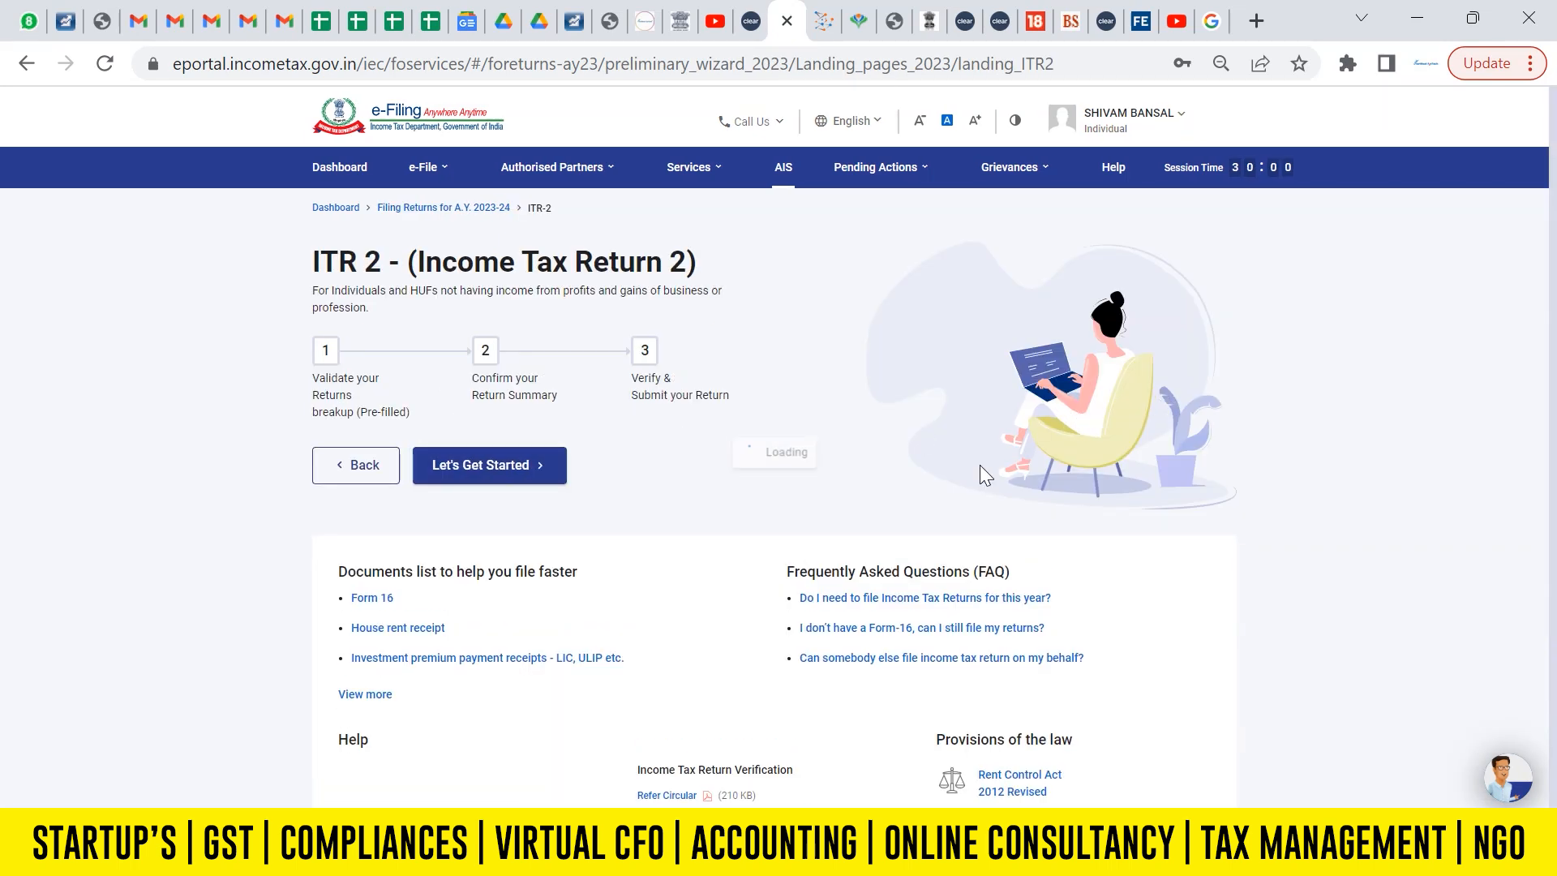
left_click(332, 383)
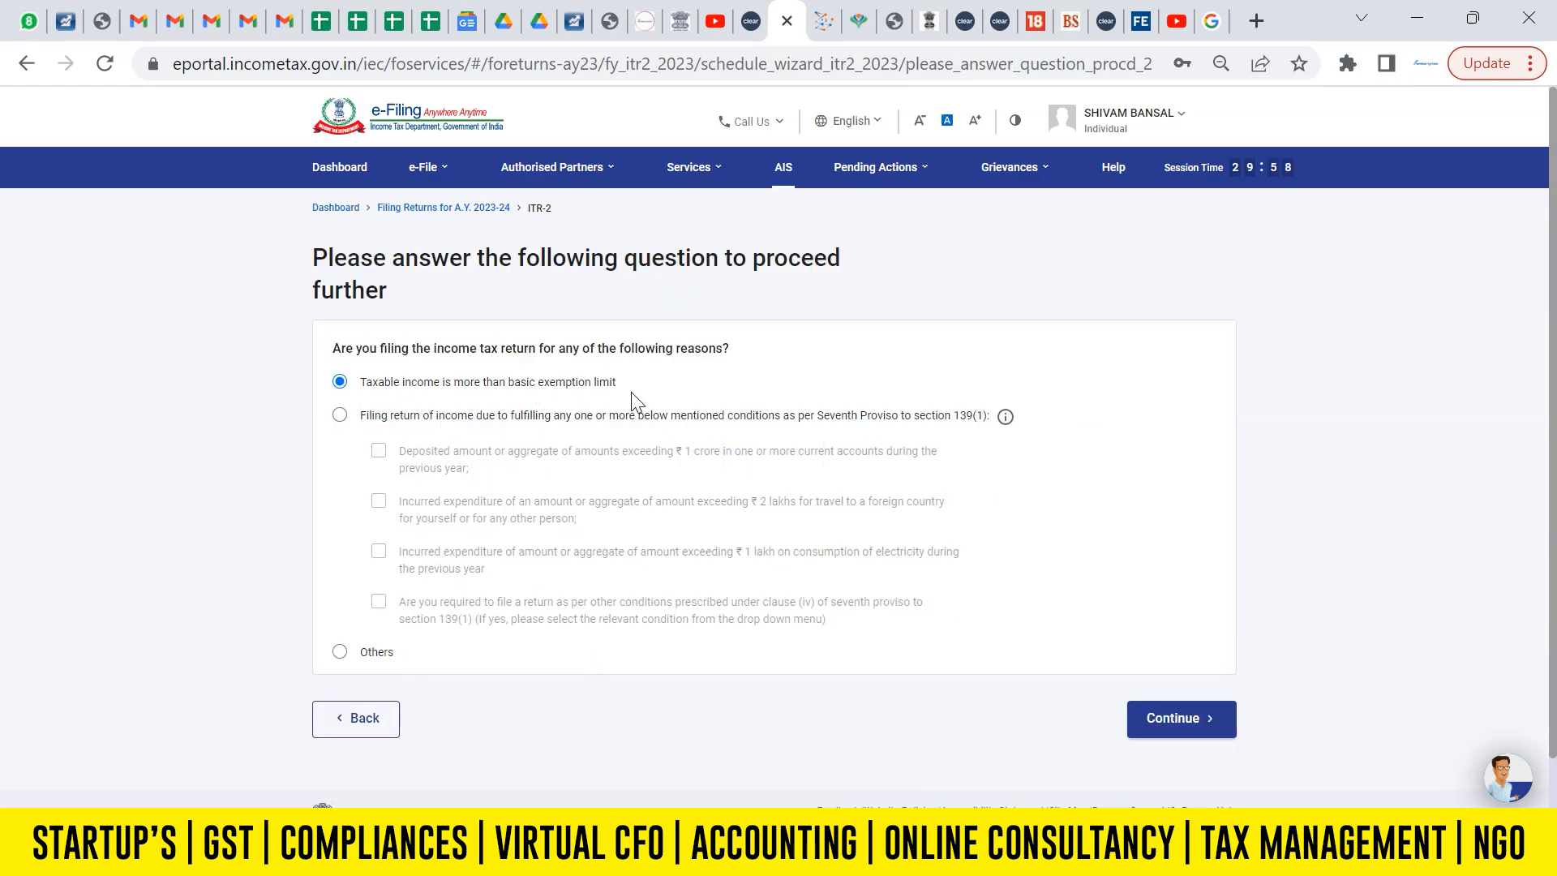
left_click(1179, 719)
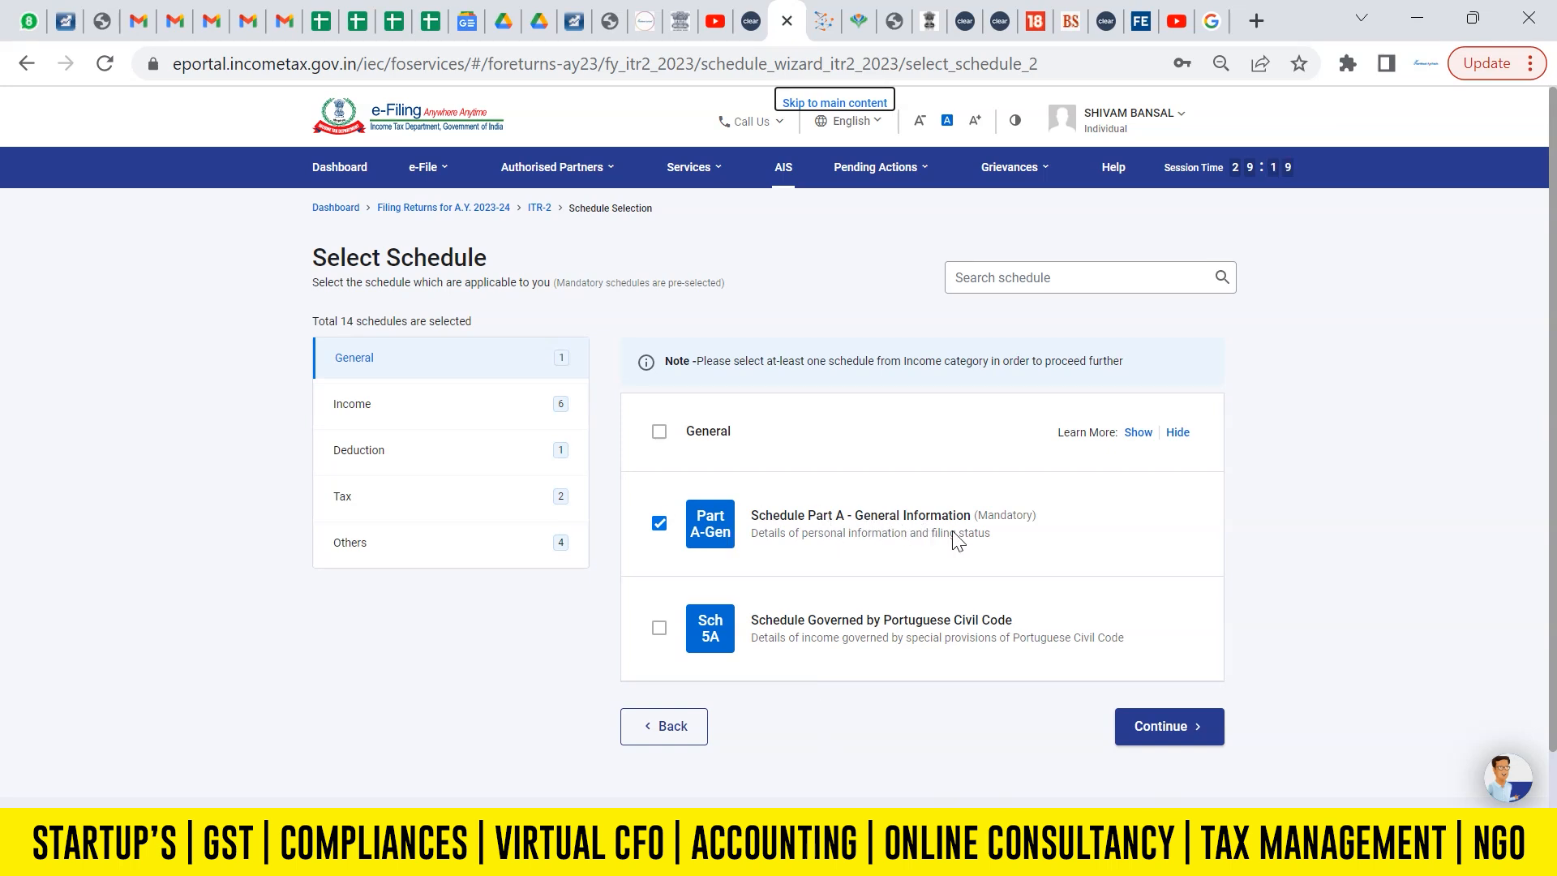
Among the income schedules, keep Salary, Capital Gains, 112A and Other Sources selected, and deselect House Property and Special Income.
left_click(362, 416)
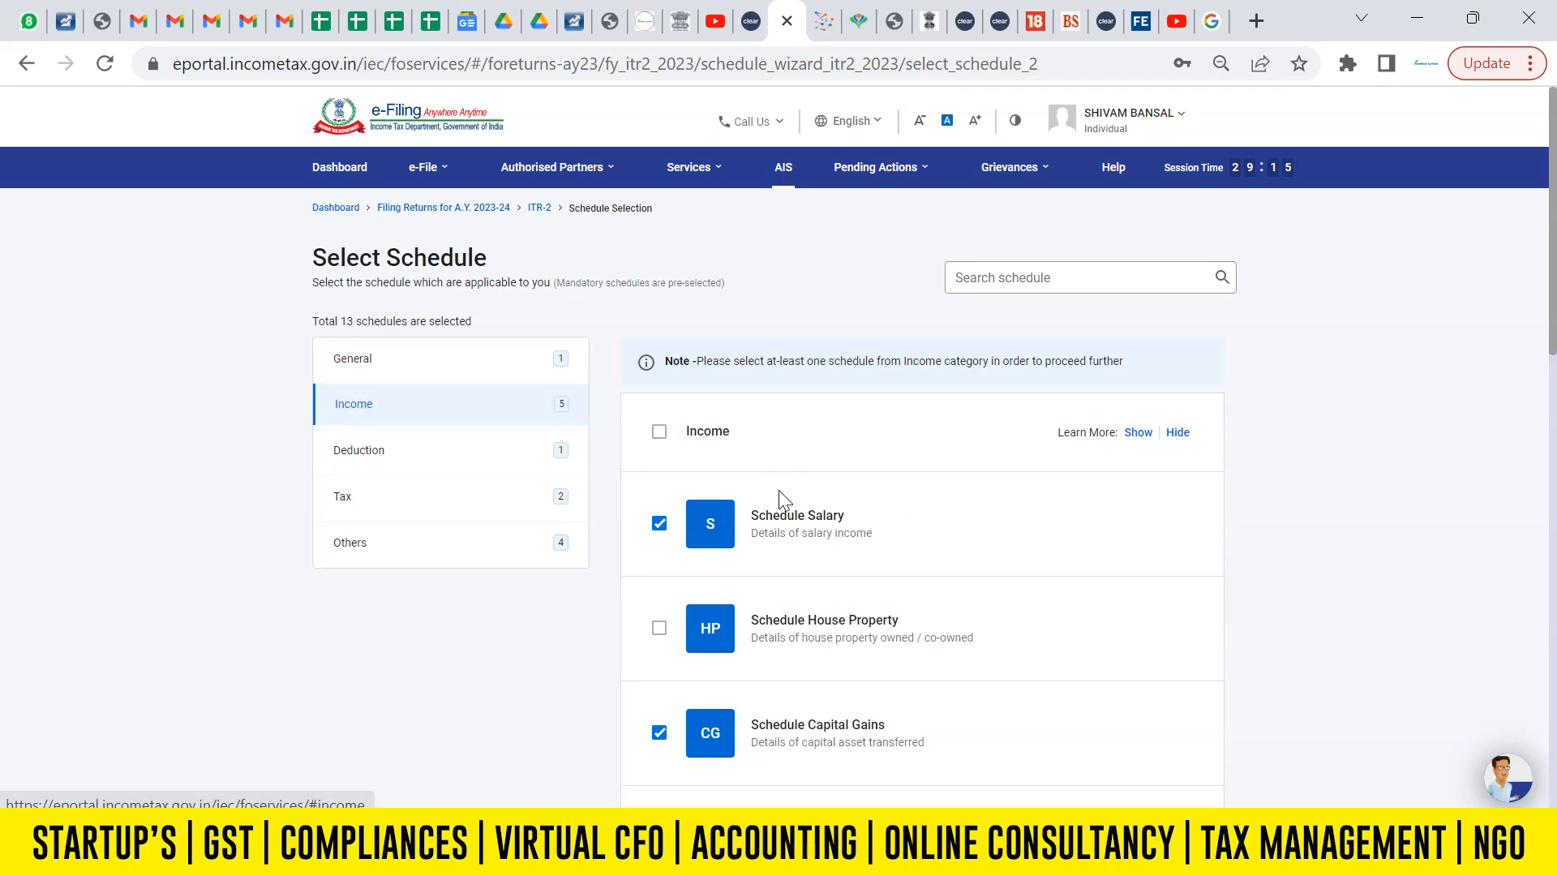
left_click_drag(1554, 317, 1554, 396)
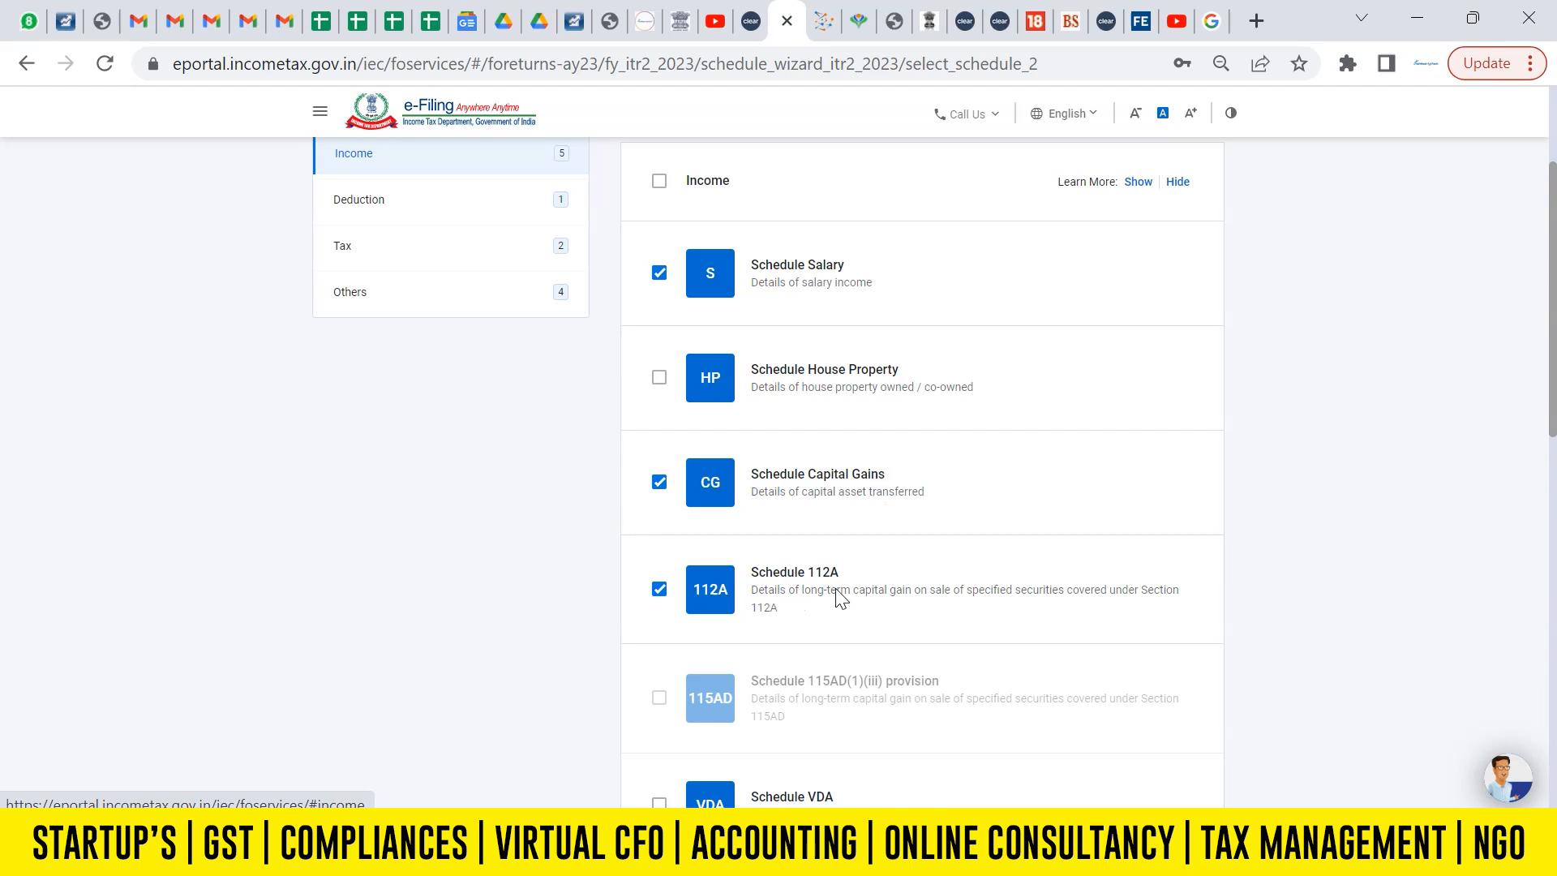
scroll(967, 608, "down", 2)
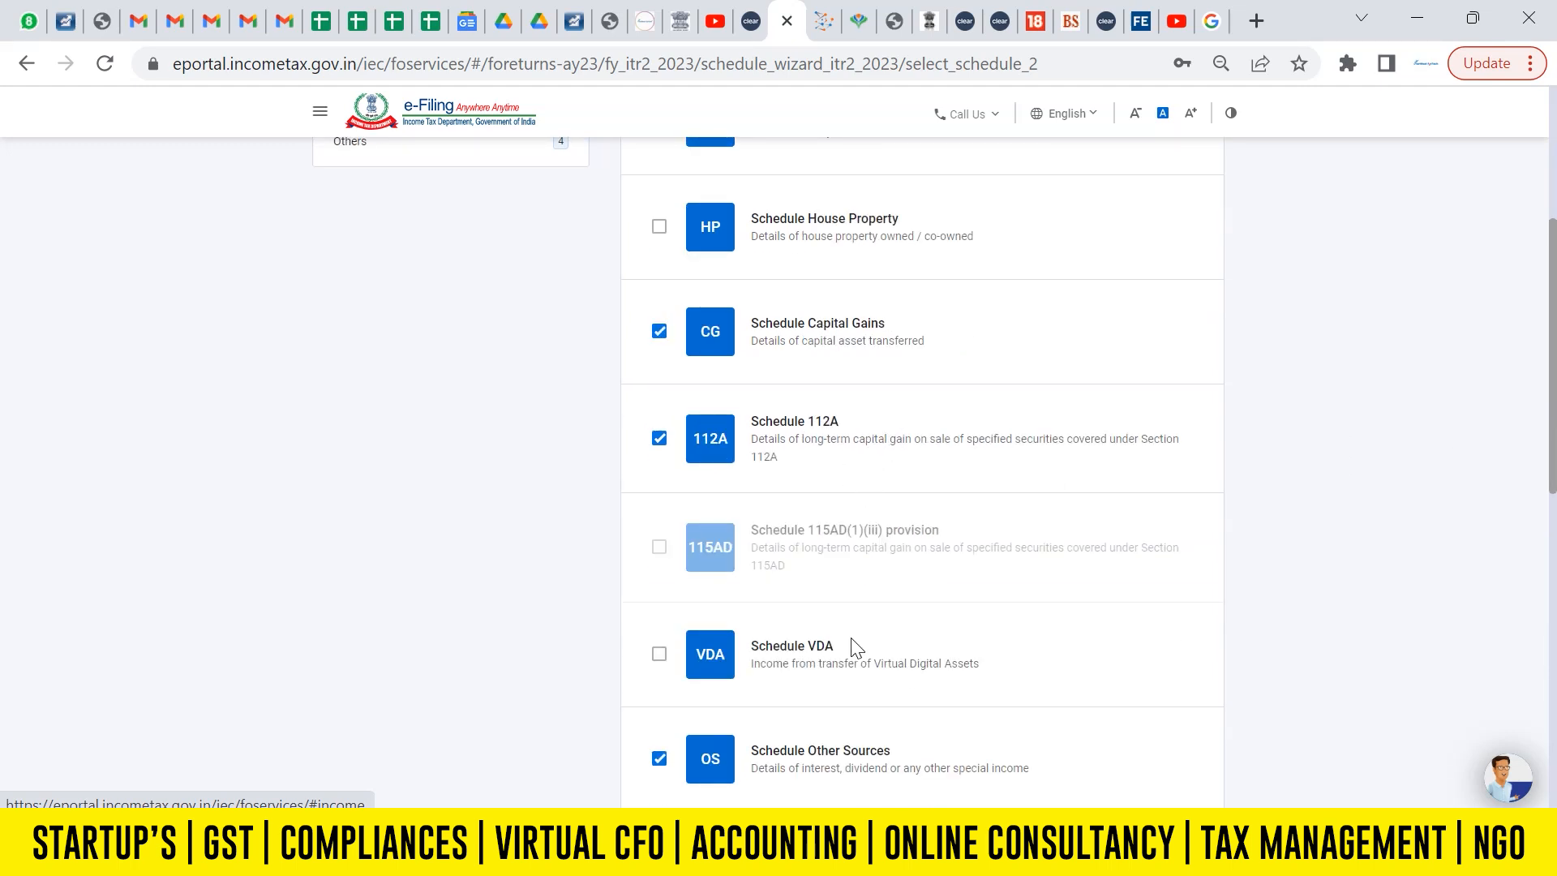
scroll(1554, 484, "down", 2)
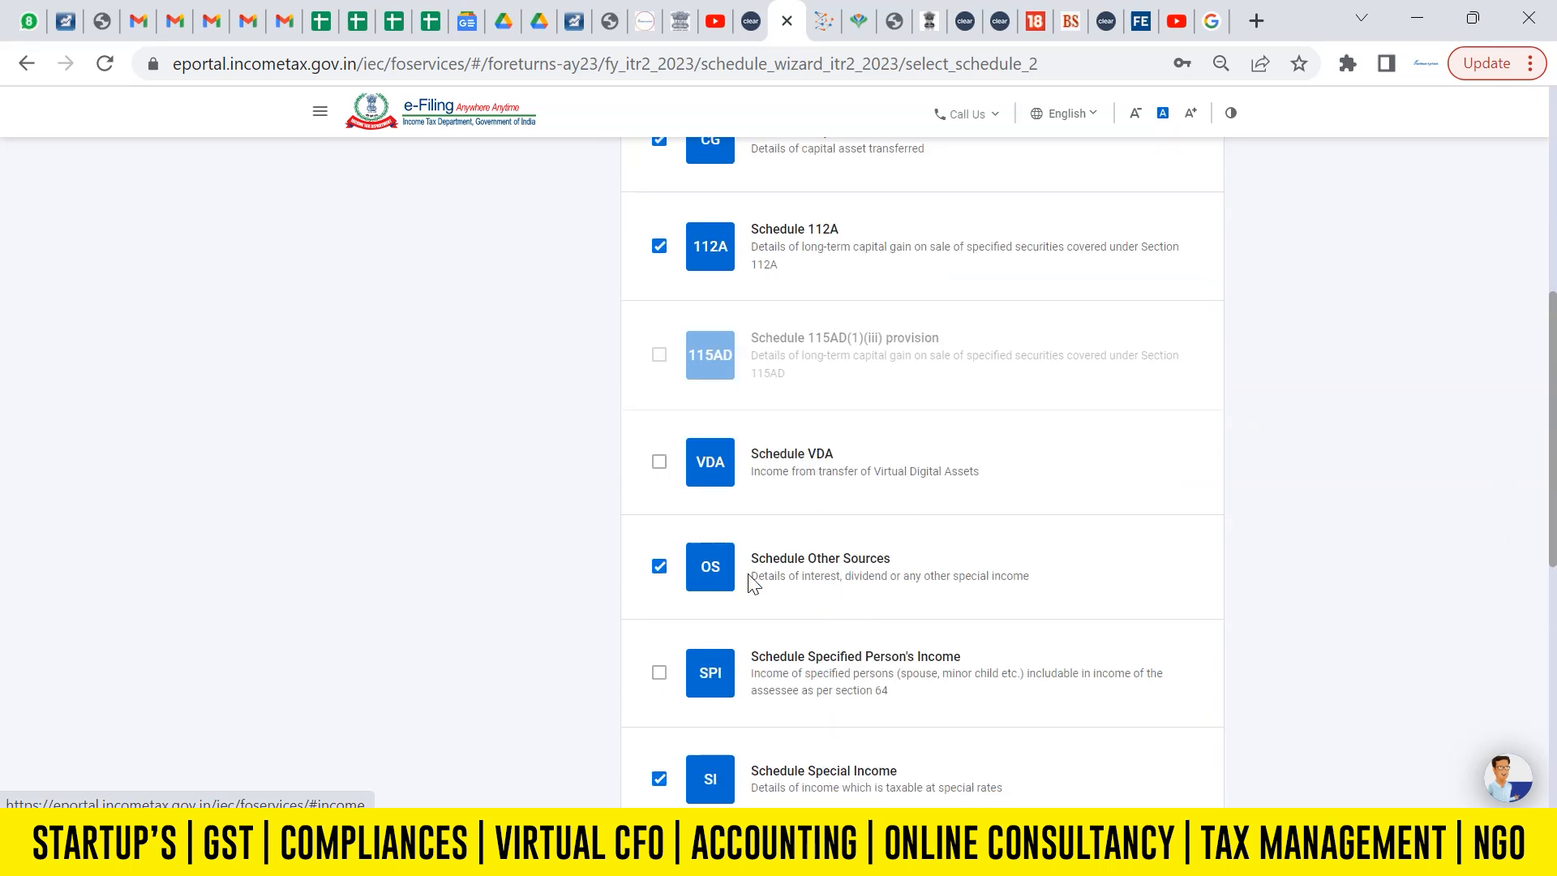
scroll(1123, 550, "down", 2)
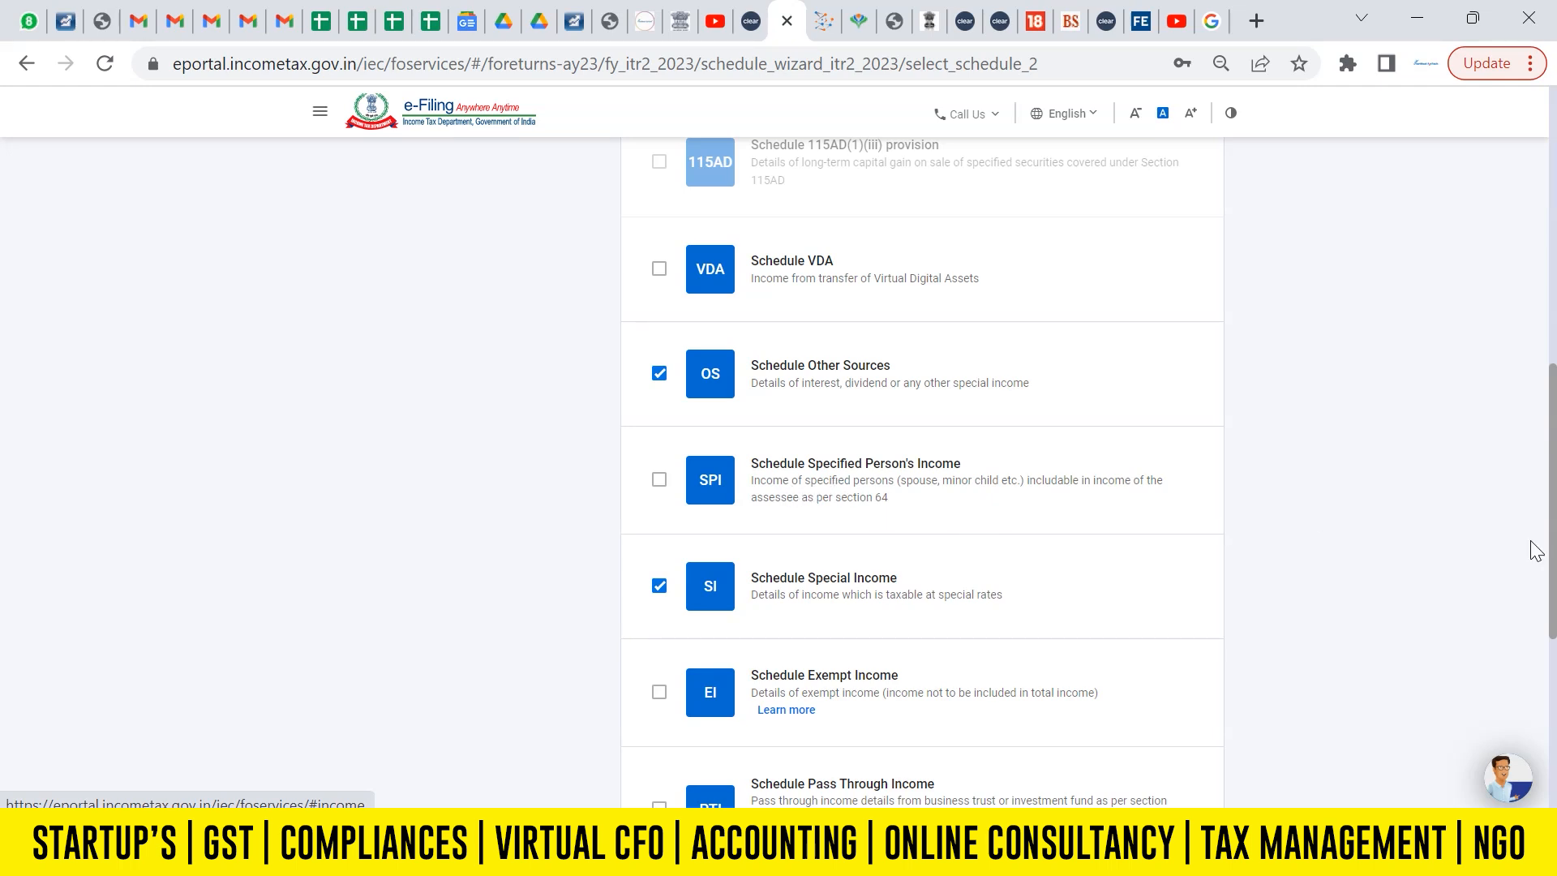
scroll(1334, 512, "down", 2)
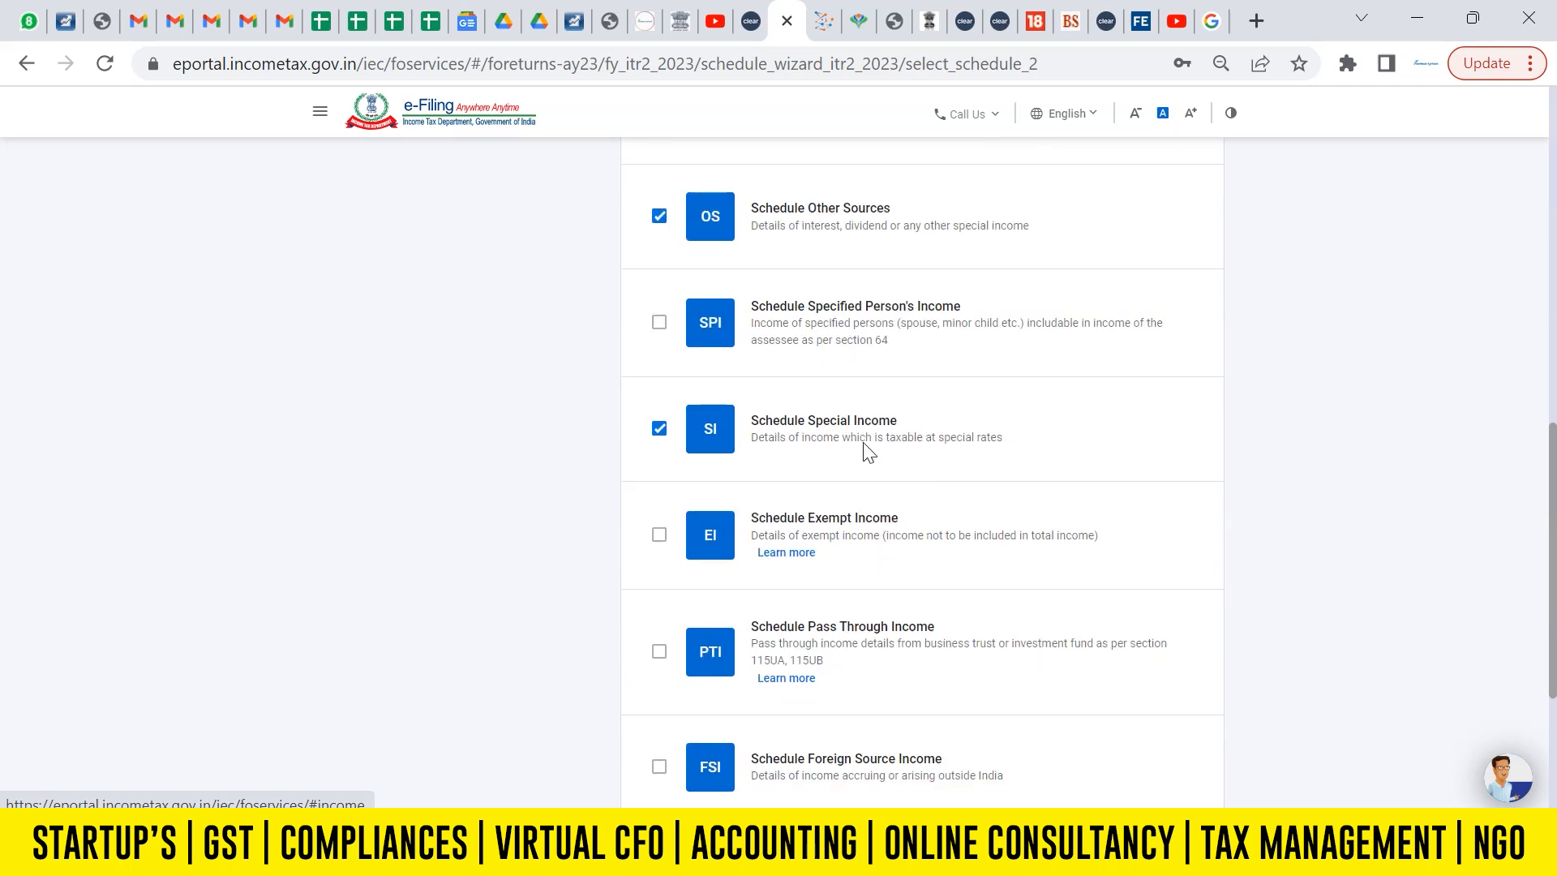
left_click(659, 430)
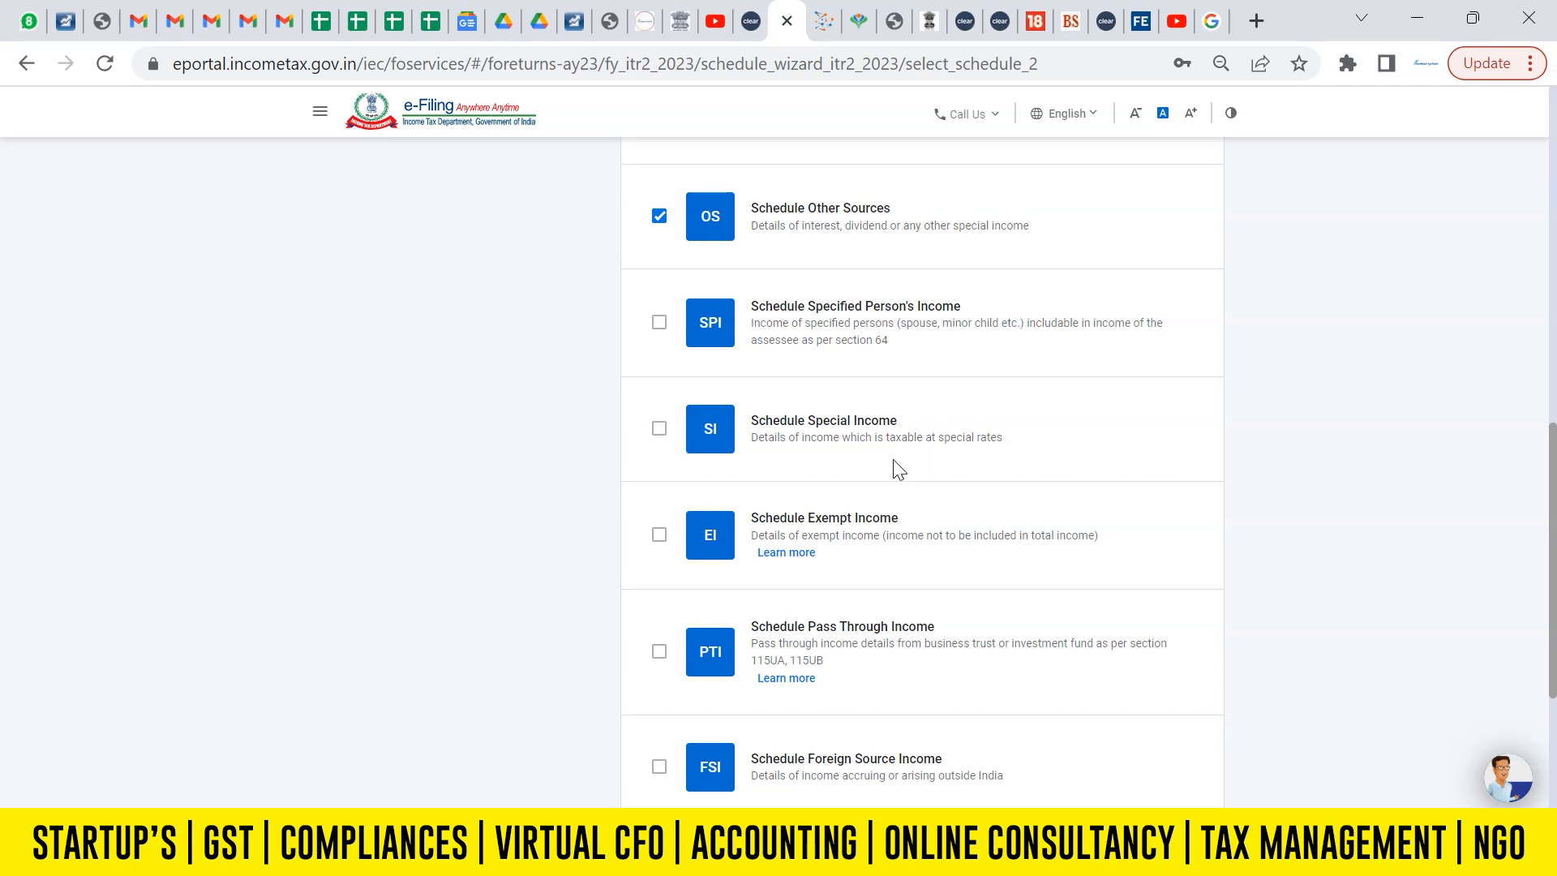
scroll(1119, 523, "down", 1)
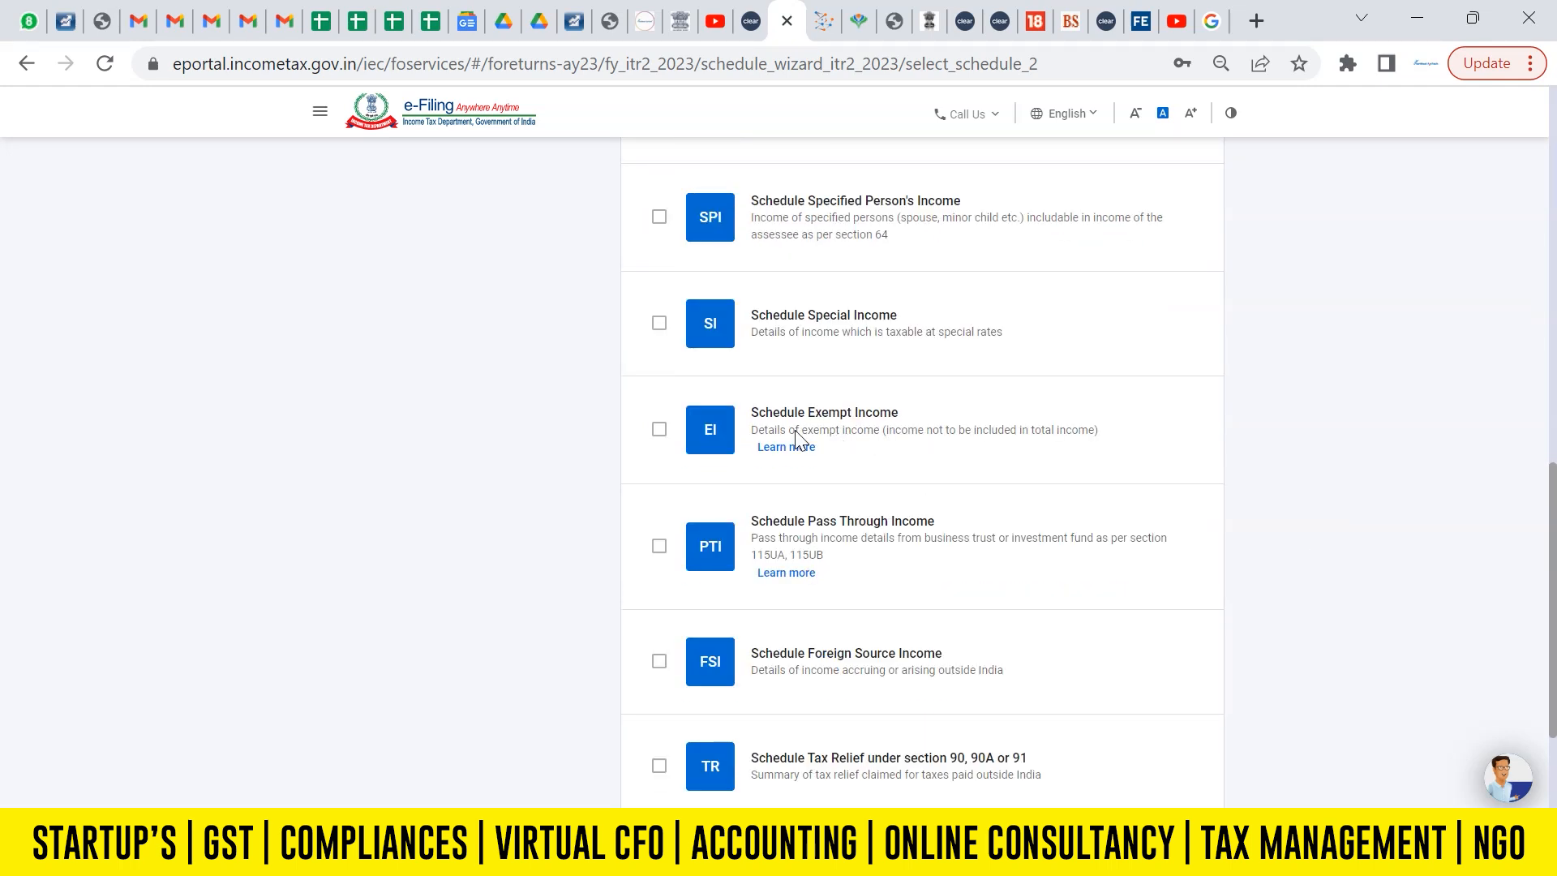
scroll(964, 559, "down", 2)
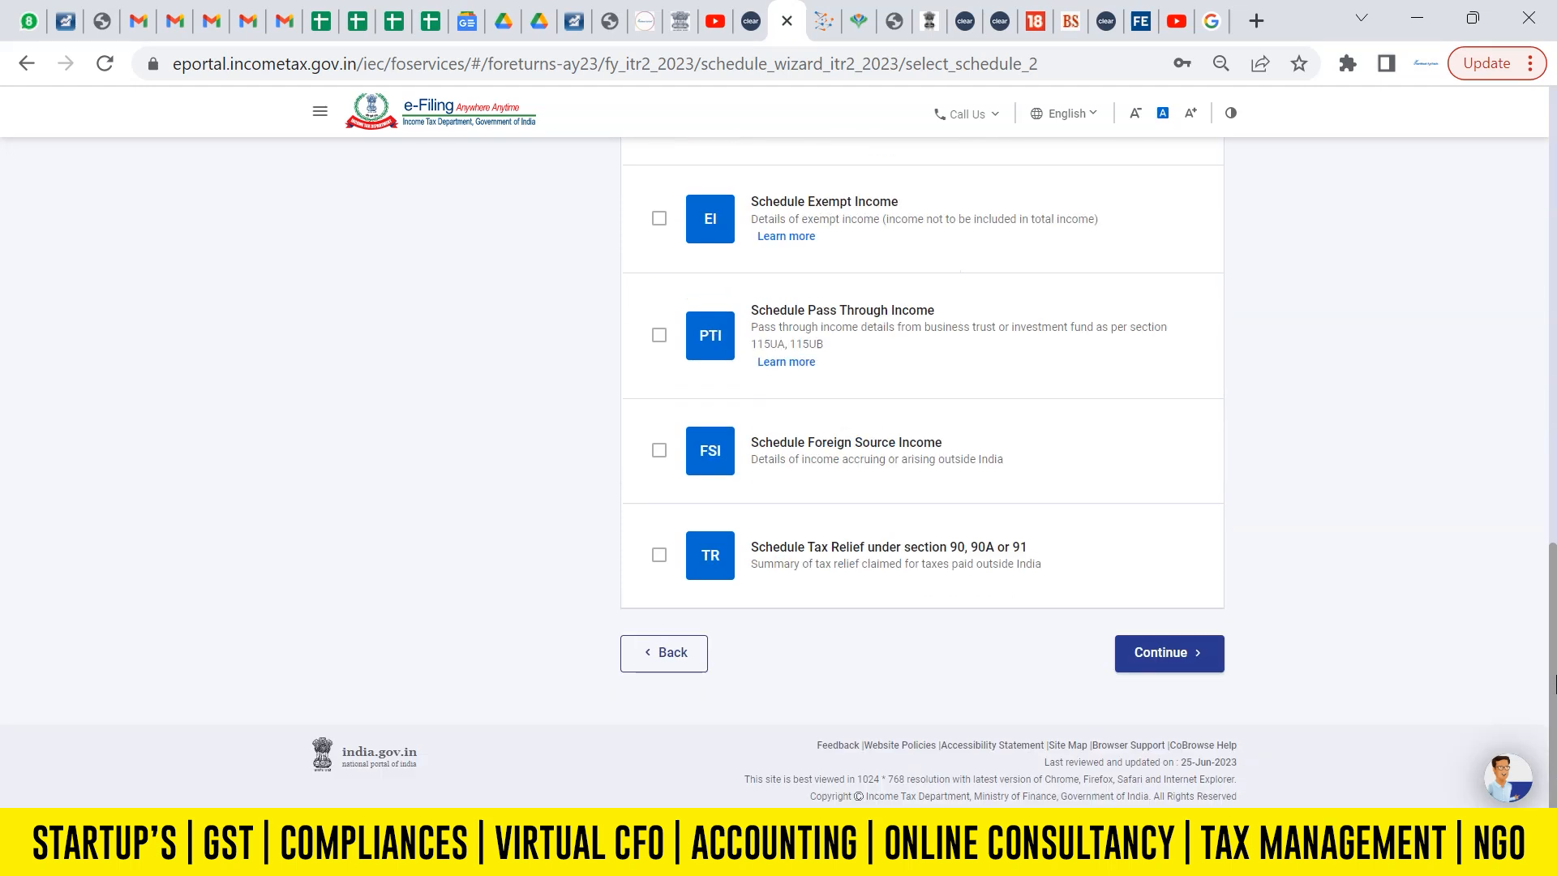
Review the deduction schedules, keeping only Deductions under Chapter VI-A selected.
left_click_drag(1552, 610, 1548, 228)
left_click(377, 258)
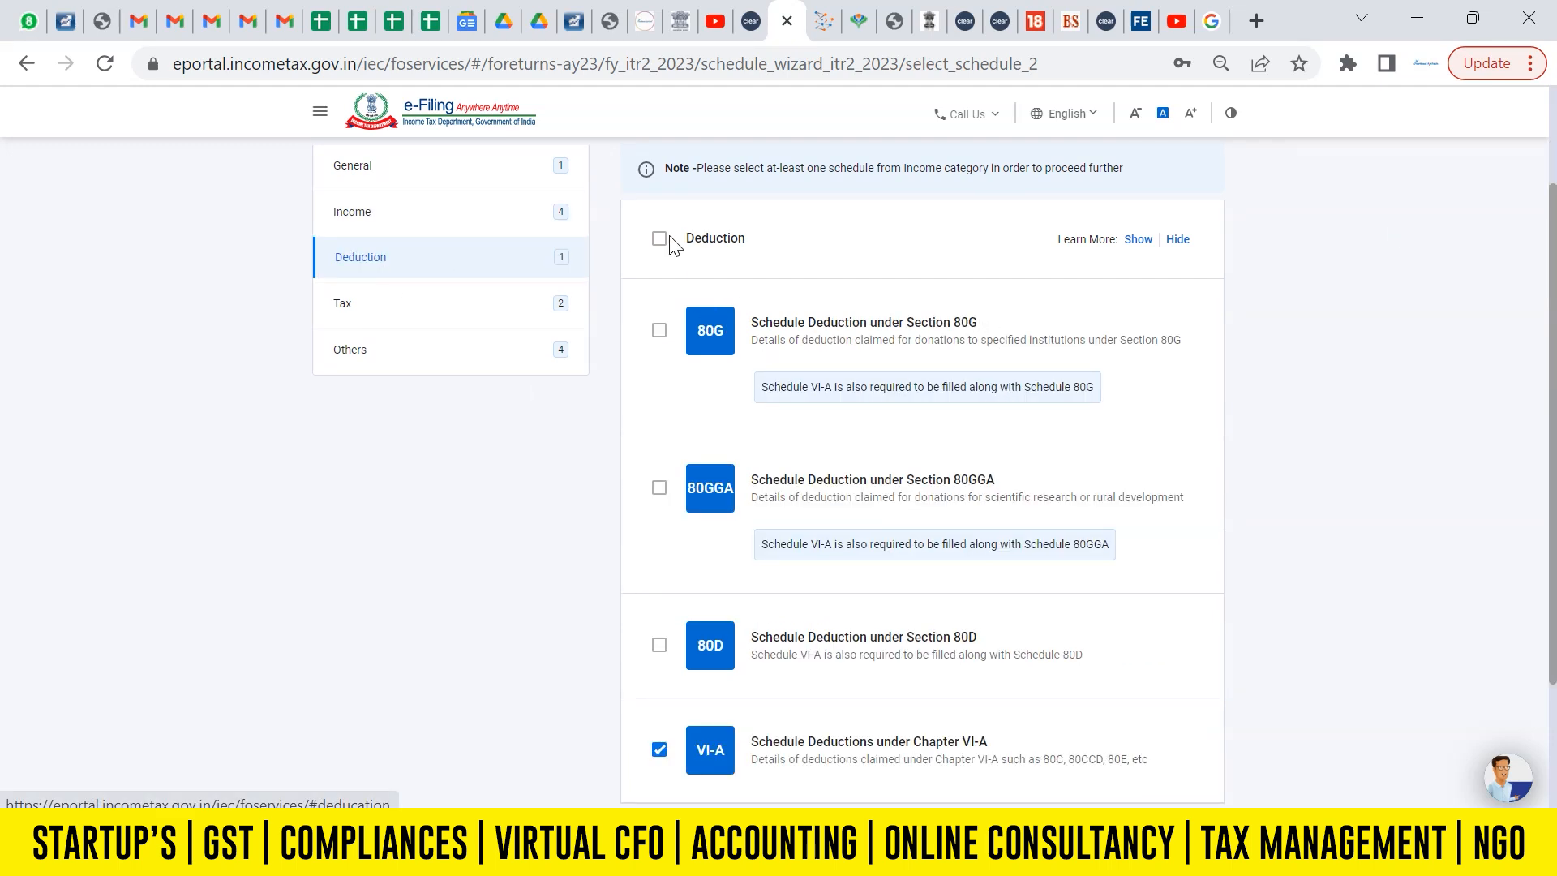
scroll(885, 598, "down", 3)
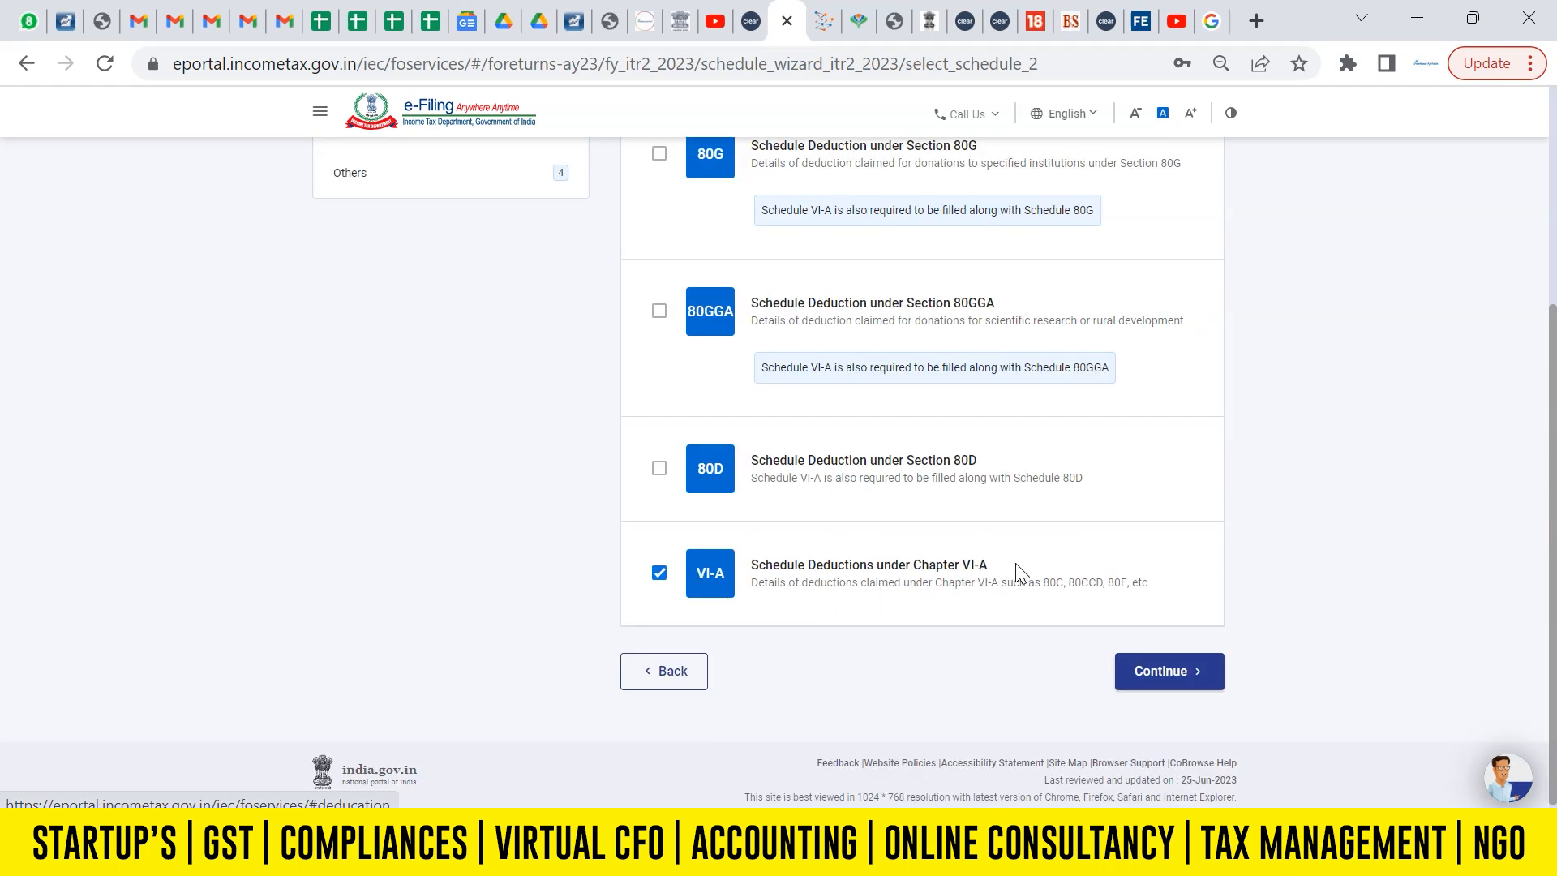
scroll(997, 527, "up", 3)
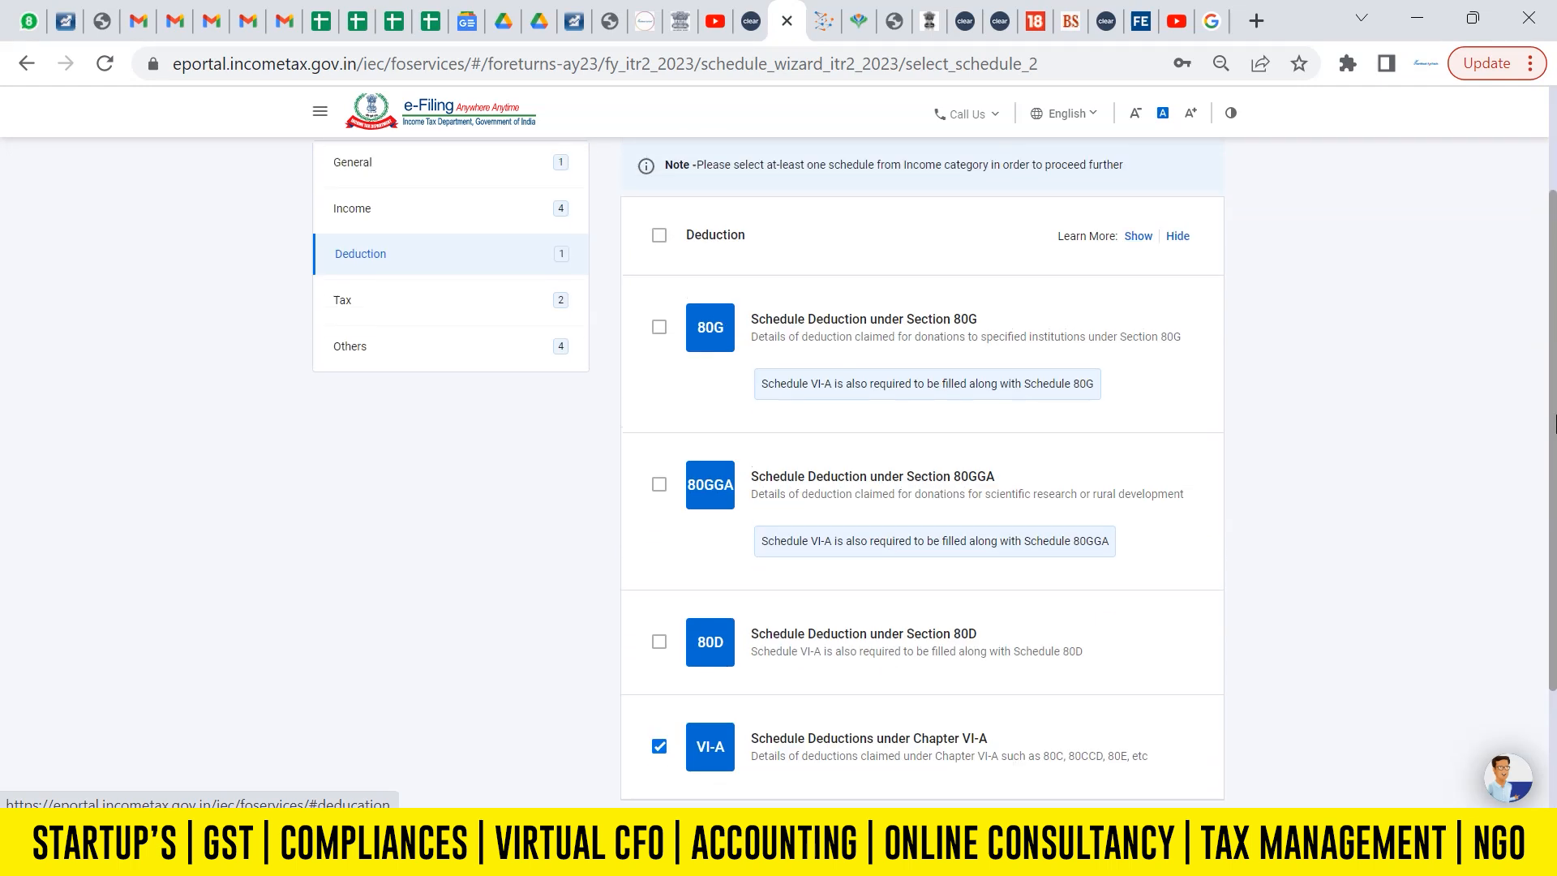
In the tax schedules, add Details Of Tax Payments, Tax Deducted At Source and Tax Collected At Source.
left_click(351, 401)
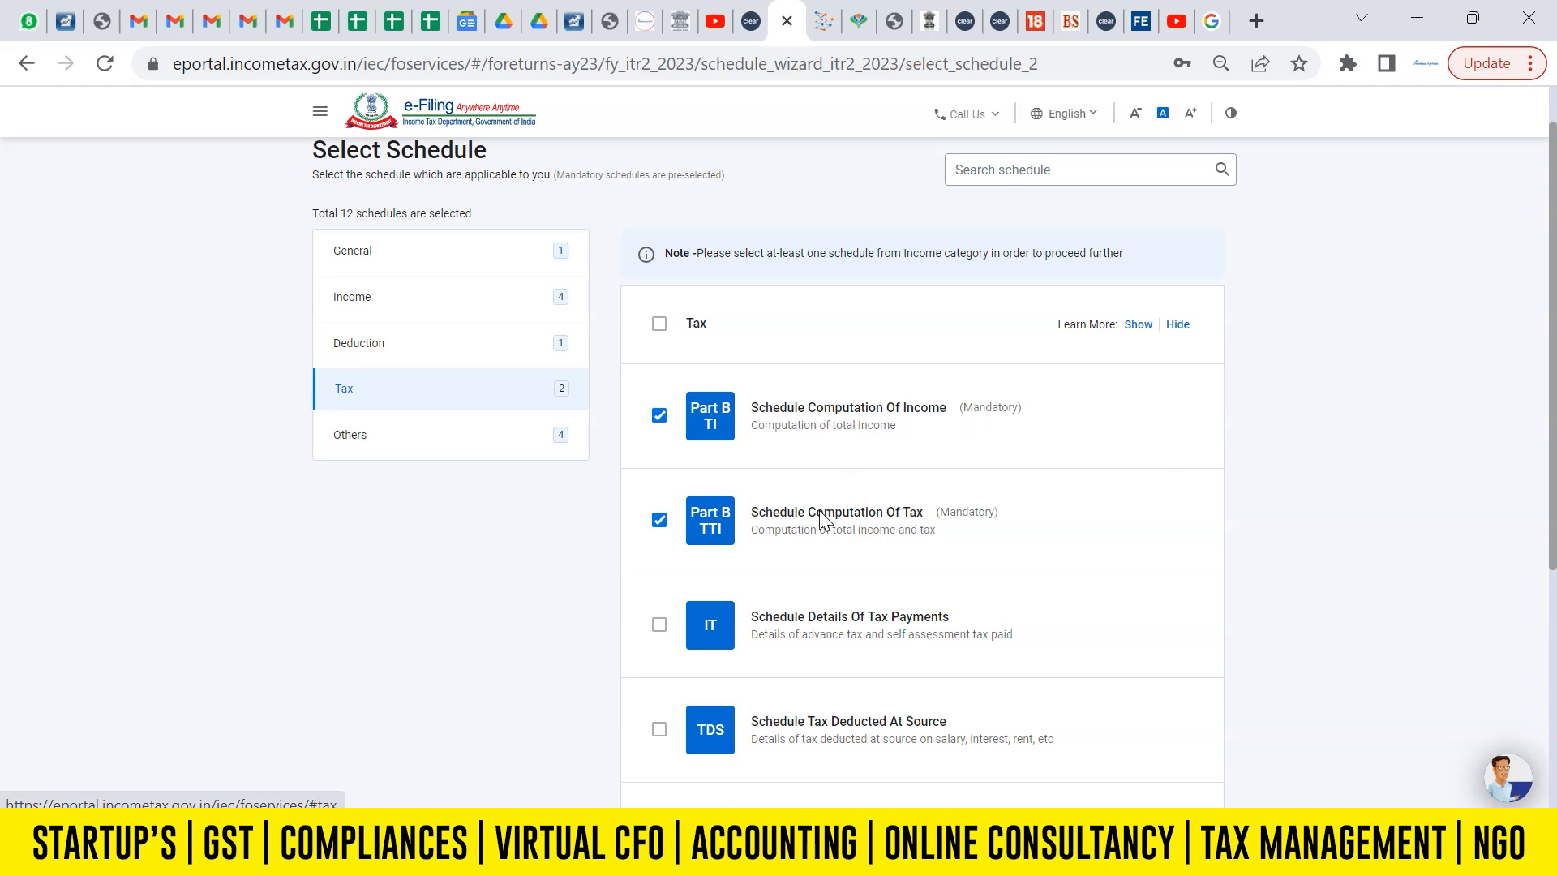
left_click_drag(1553, 375, 1554, 585)
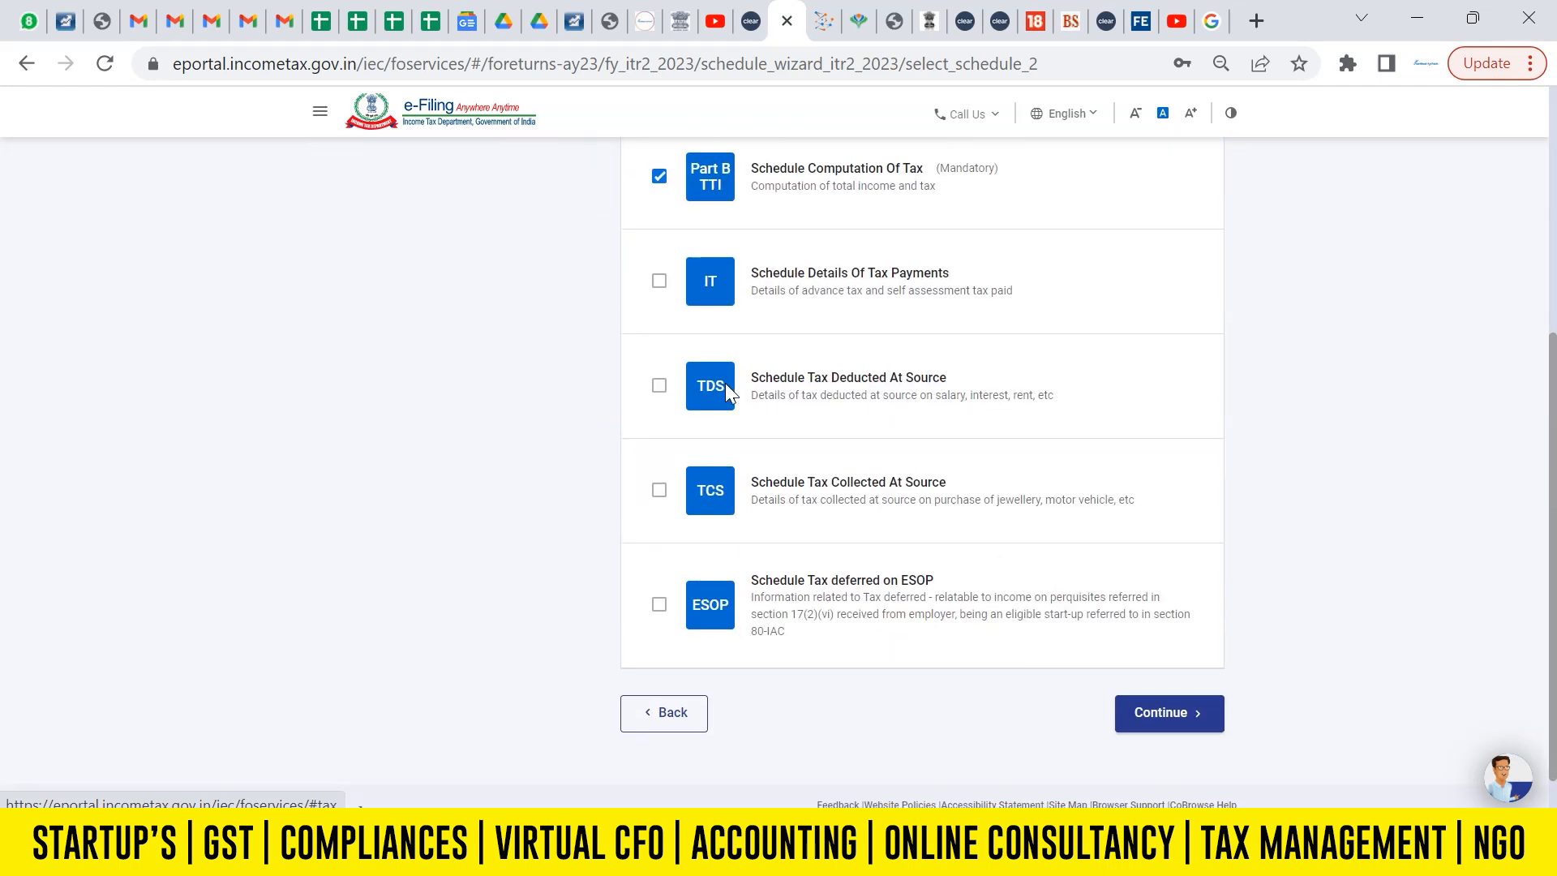
left_click(659, 387)
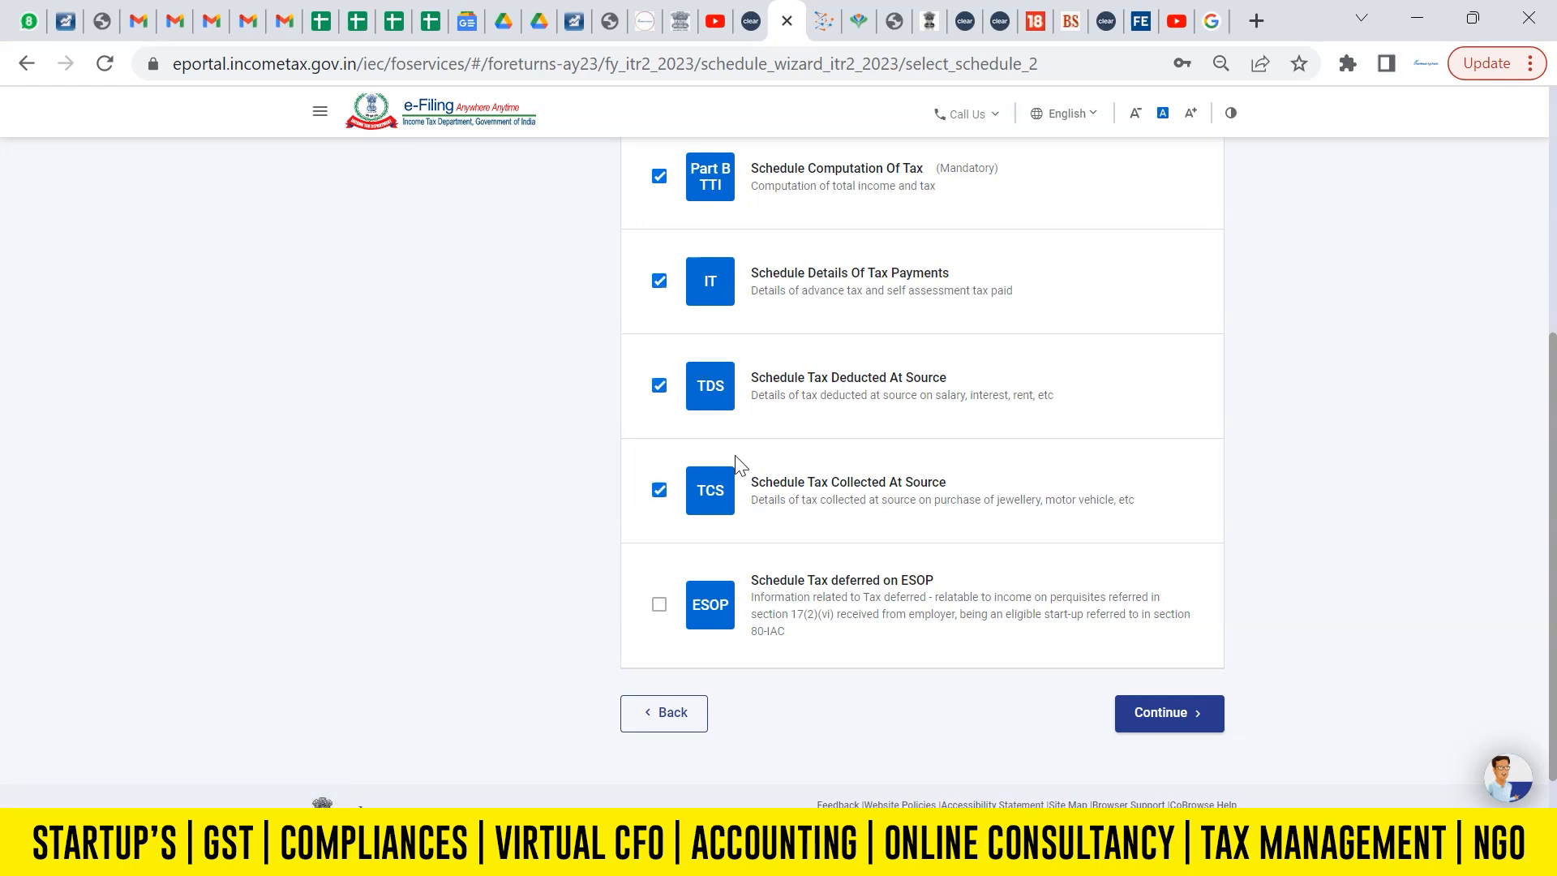
scroll(1554, 621, "up", 5)
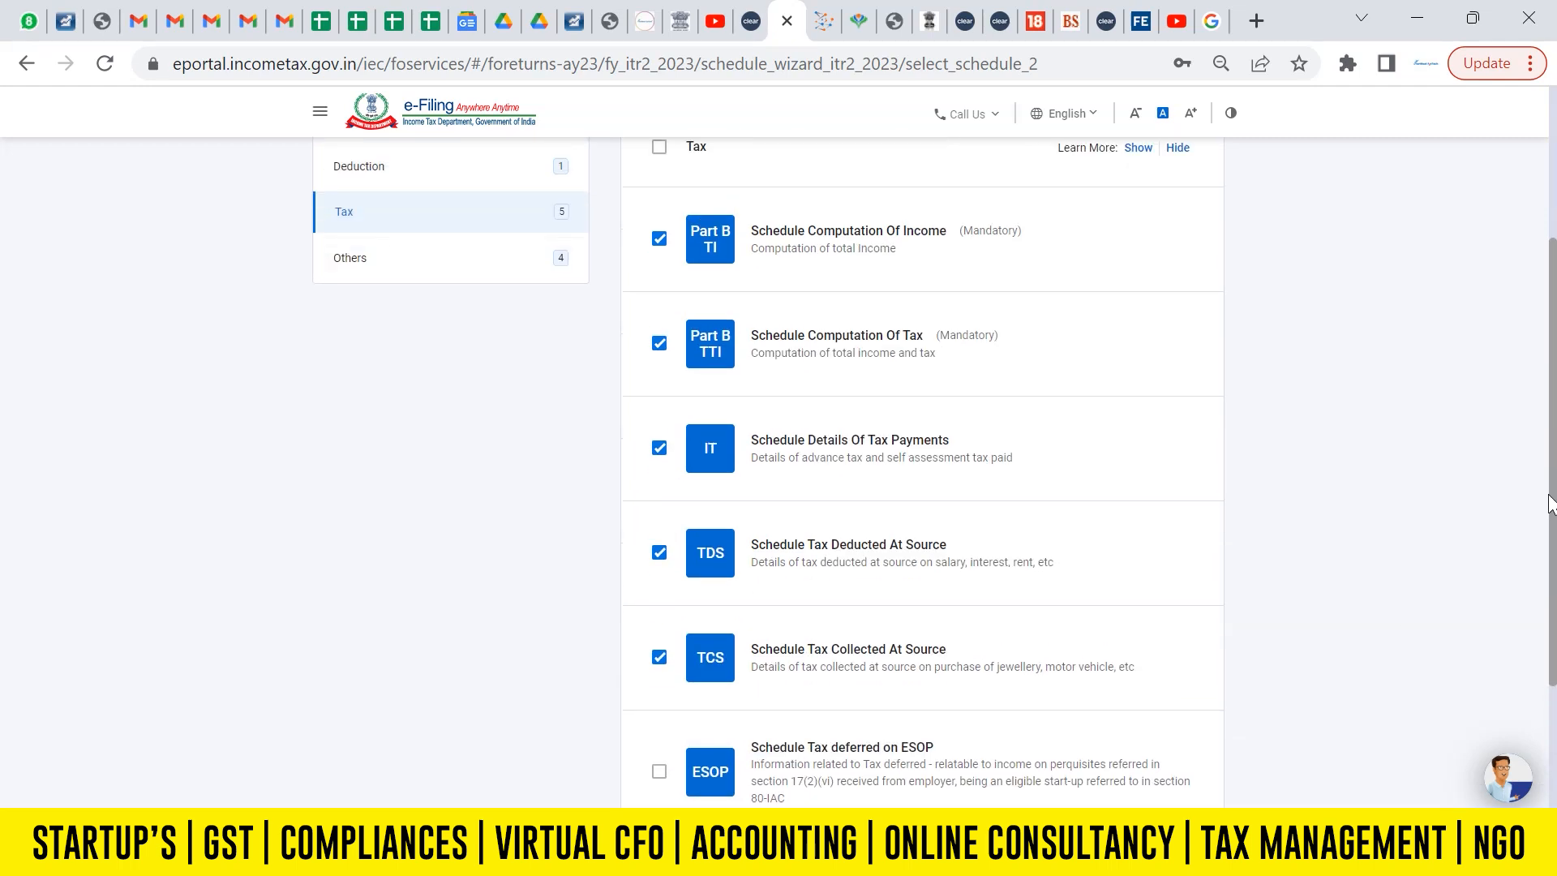
Keep CYLA, BFLA, CFL and AMTC selected under the other schedules, and continue with the chosen schedules.
left_click(416, 315)
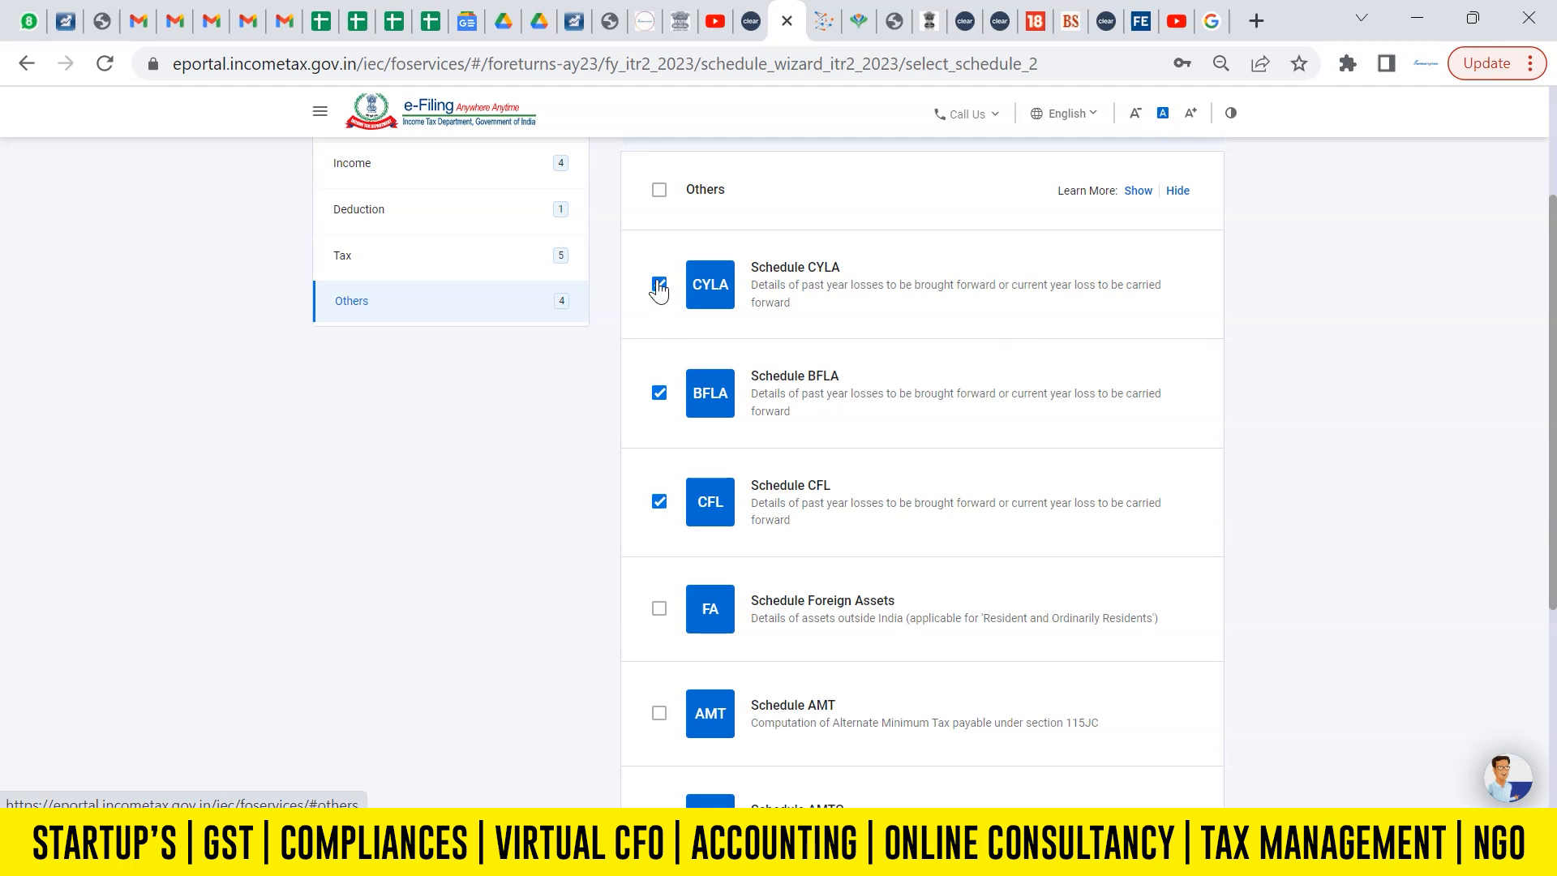
left_click(658, 191)
left_click(659, 194)
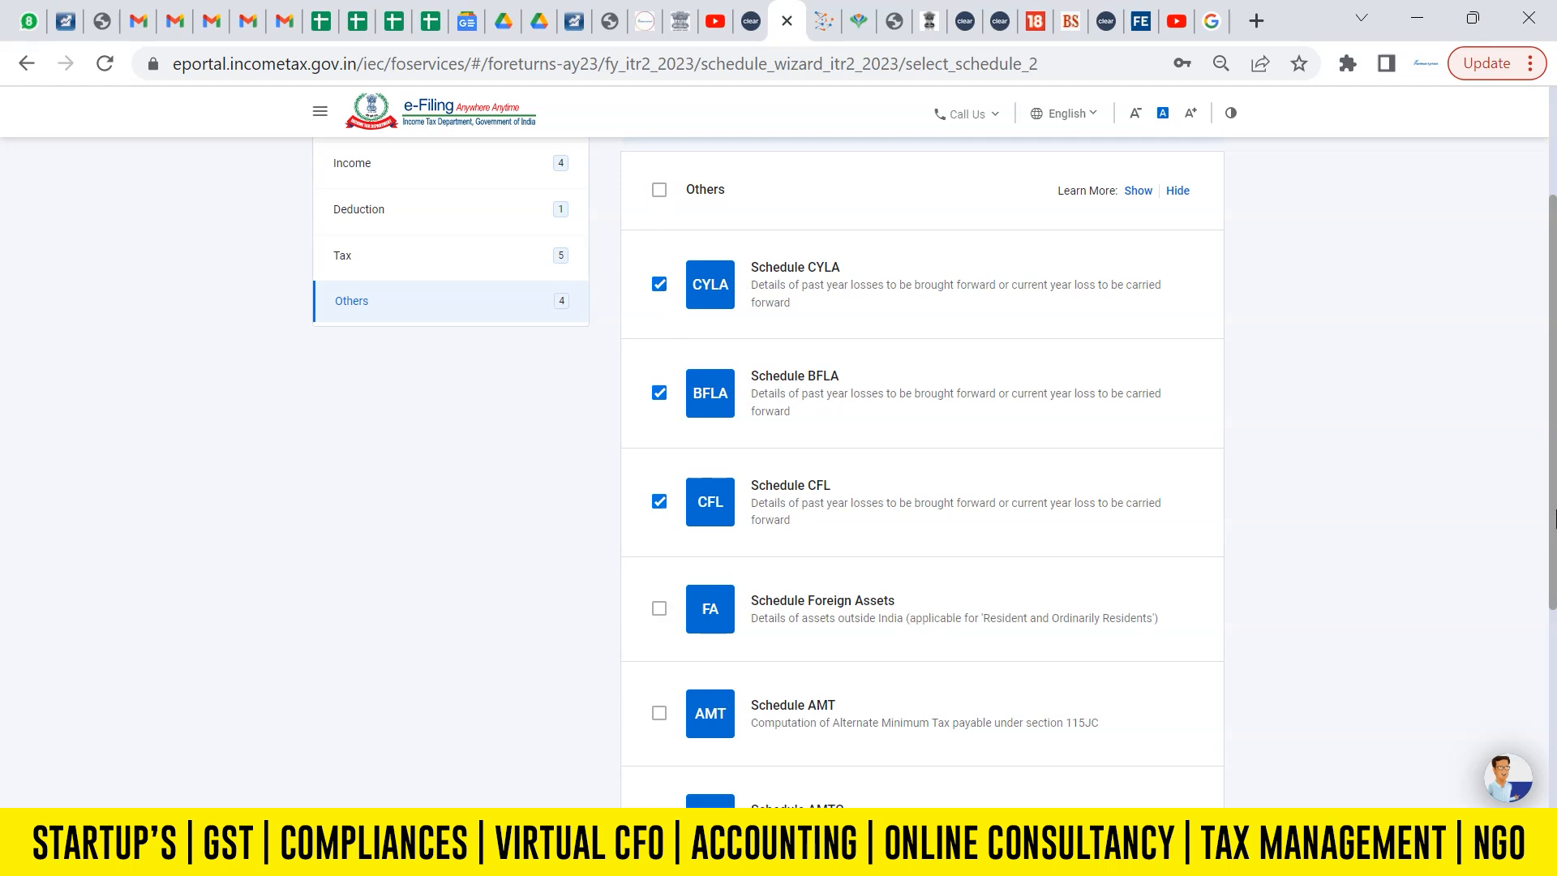
scroll(1120, 685, "down", 5)
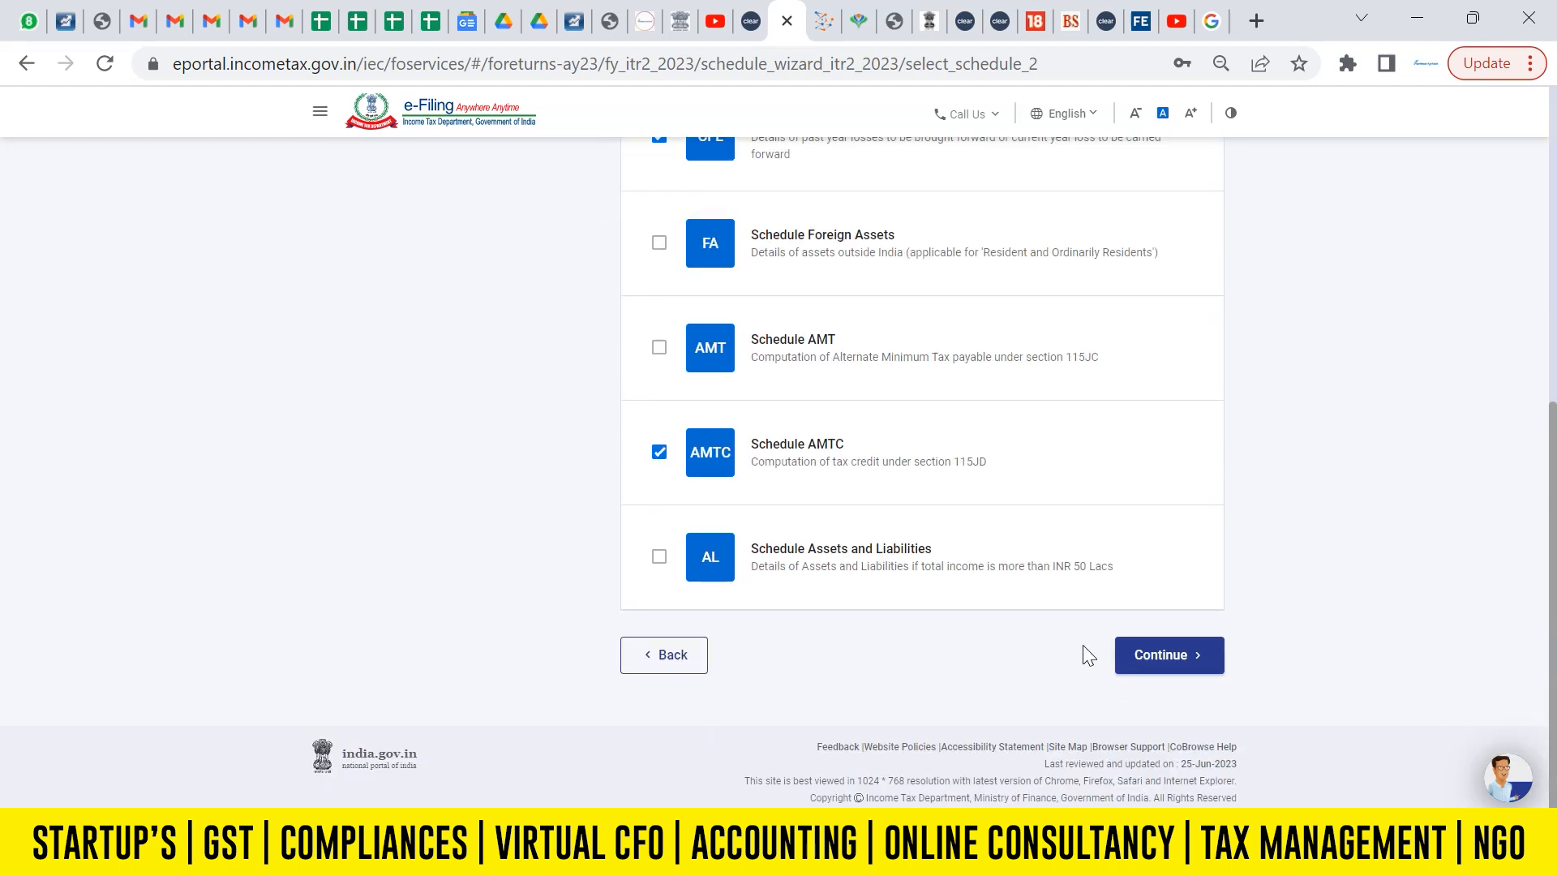
left_click(1160, 654)
left_click(943, 540)
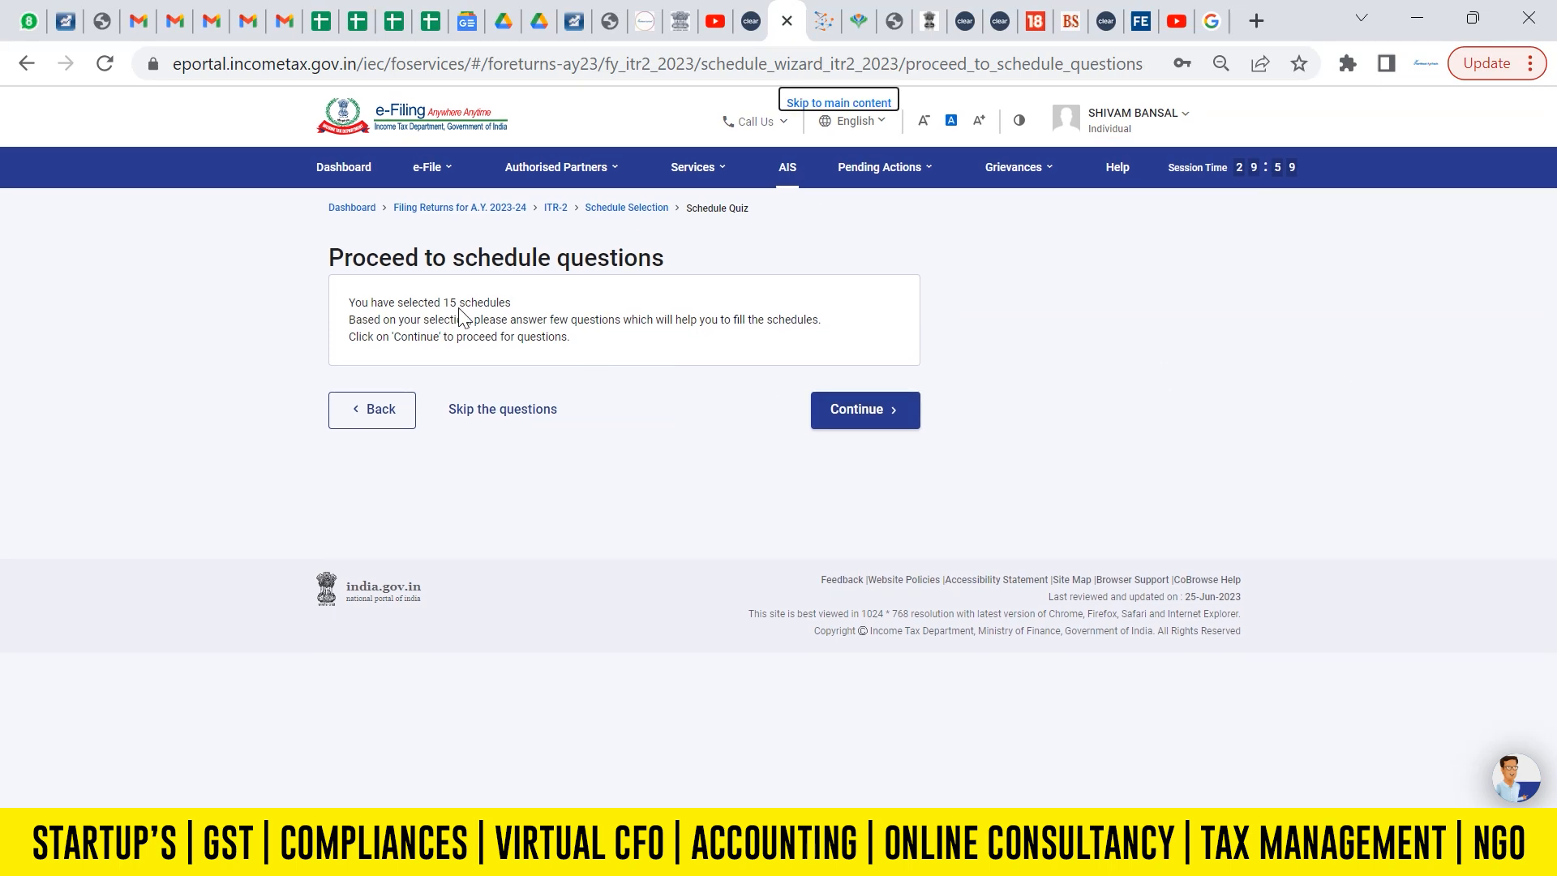
Skip the schedule questions and acknowledge the notice about the pre-filled return.
left_click(509, 413)
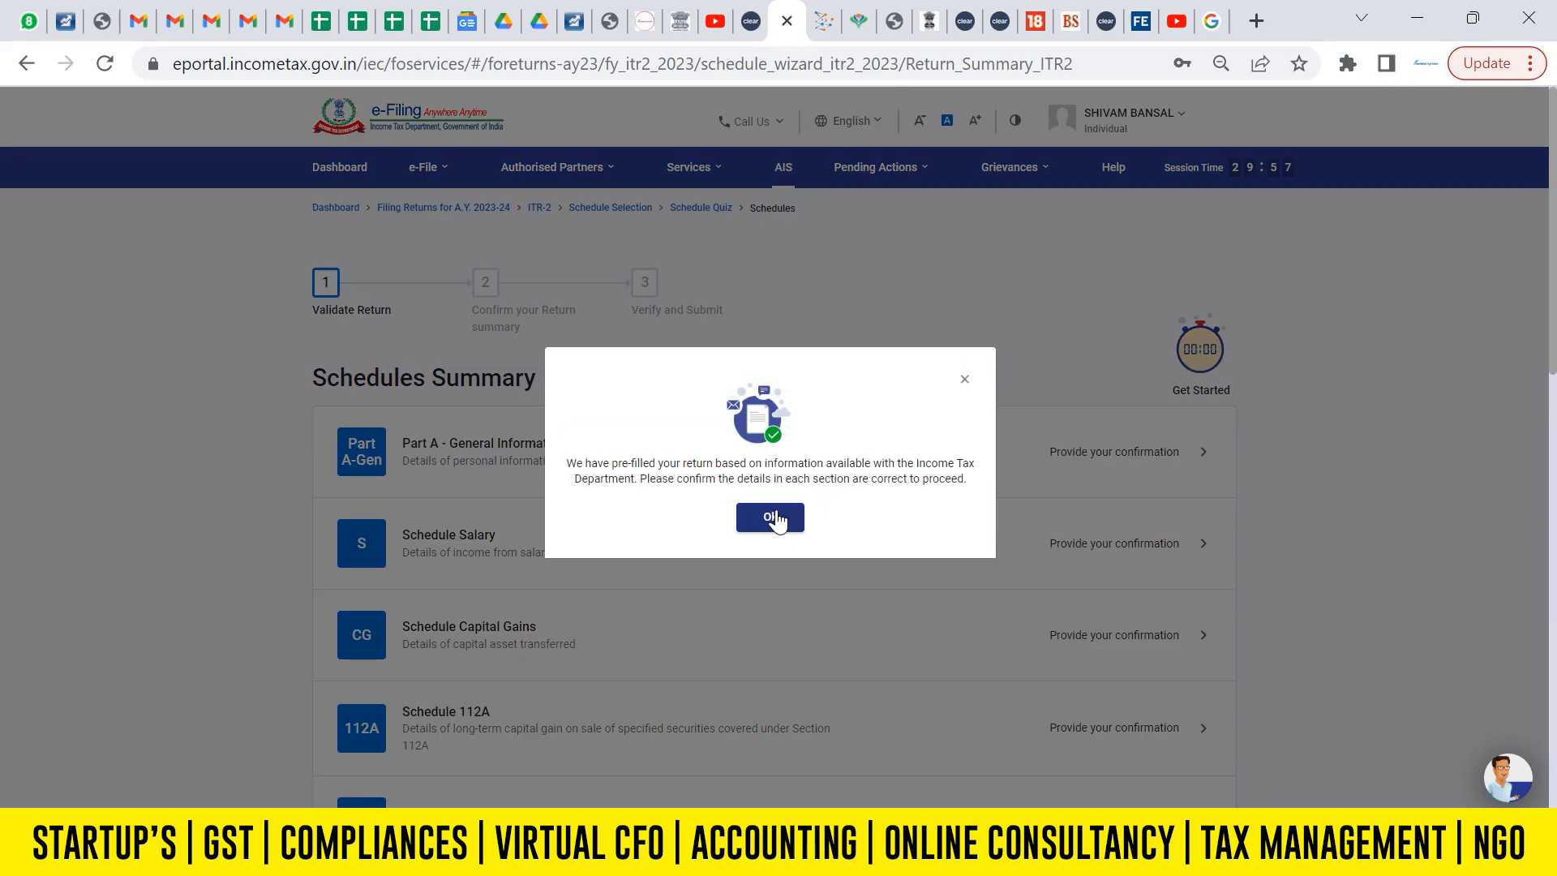
left_click(771, 517)
scroll(847, 326, "down", 2)
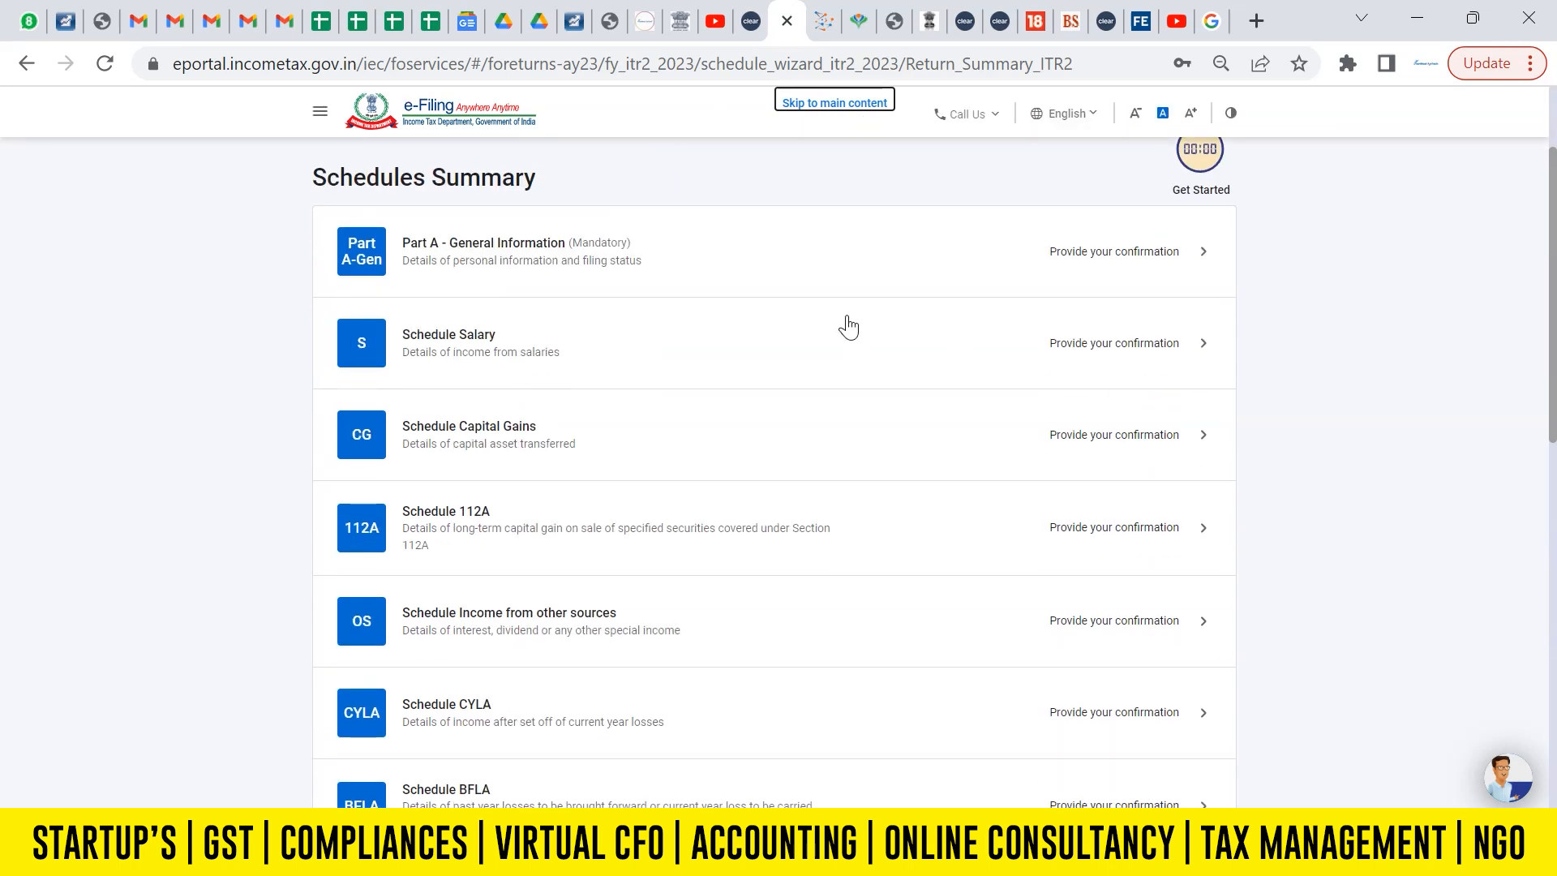
Open Part A - General Information and expand its Contact section to review the details.
left_click(670, 247)
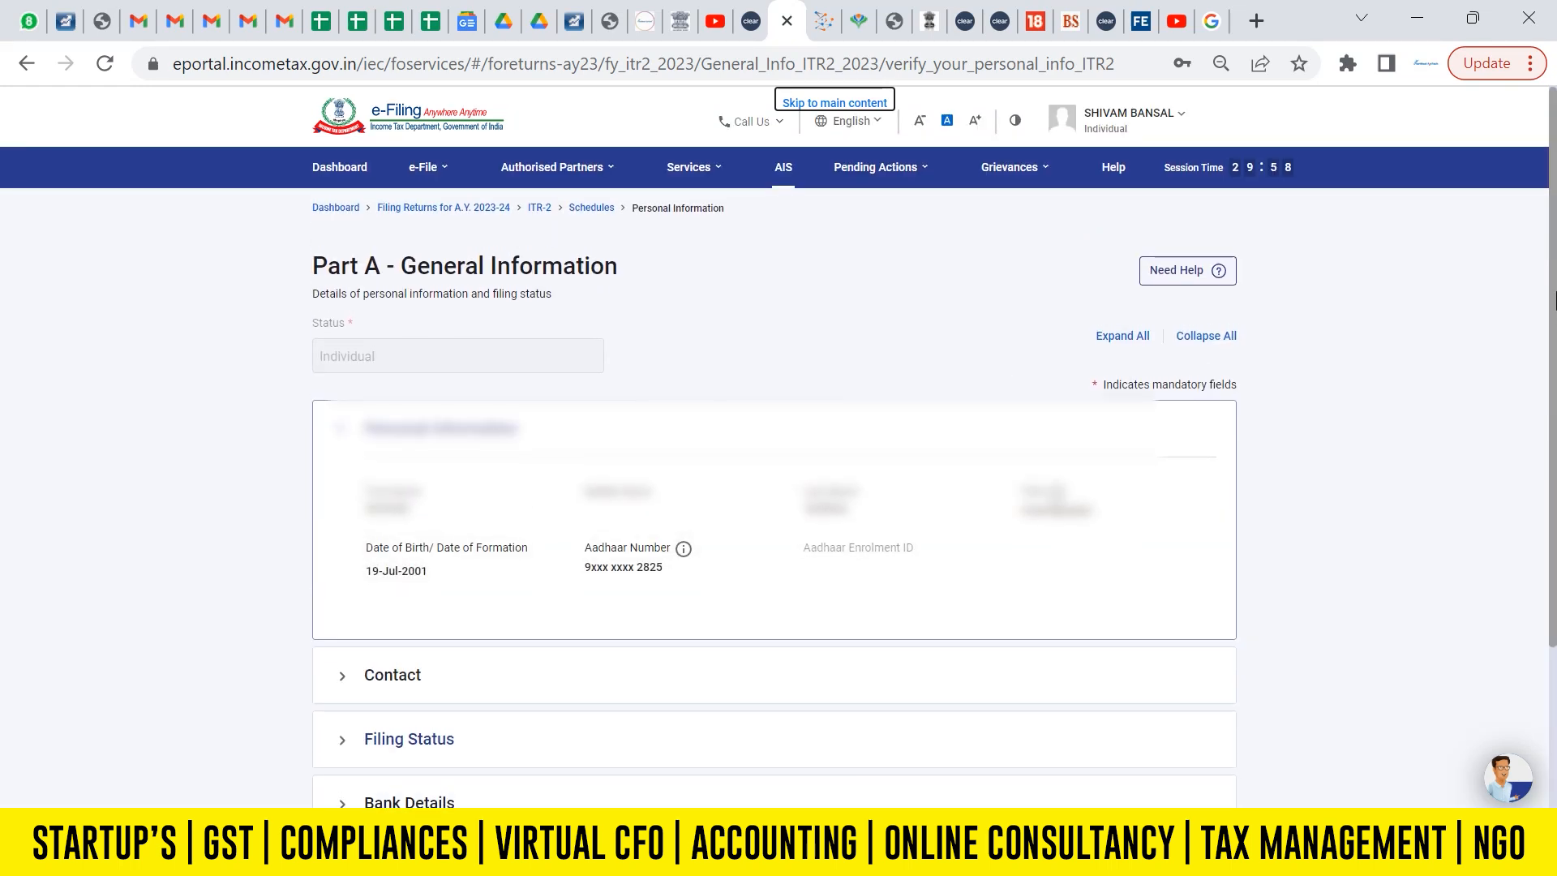
scroll(1552, 300, "down", 3)
left_click(406, 452)
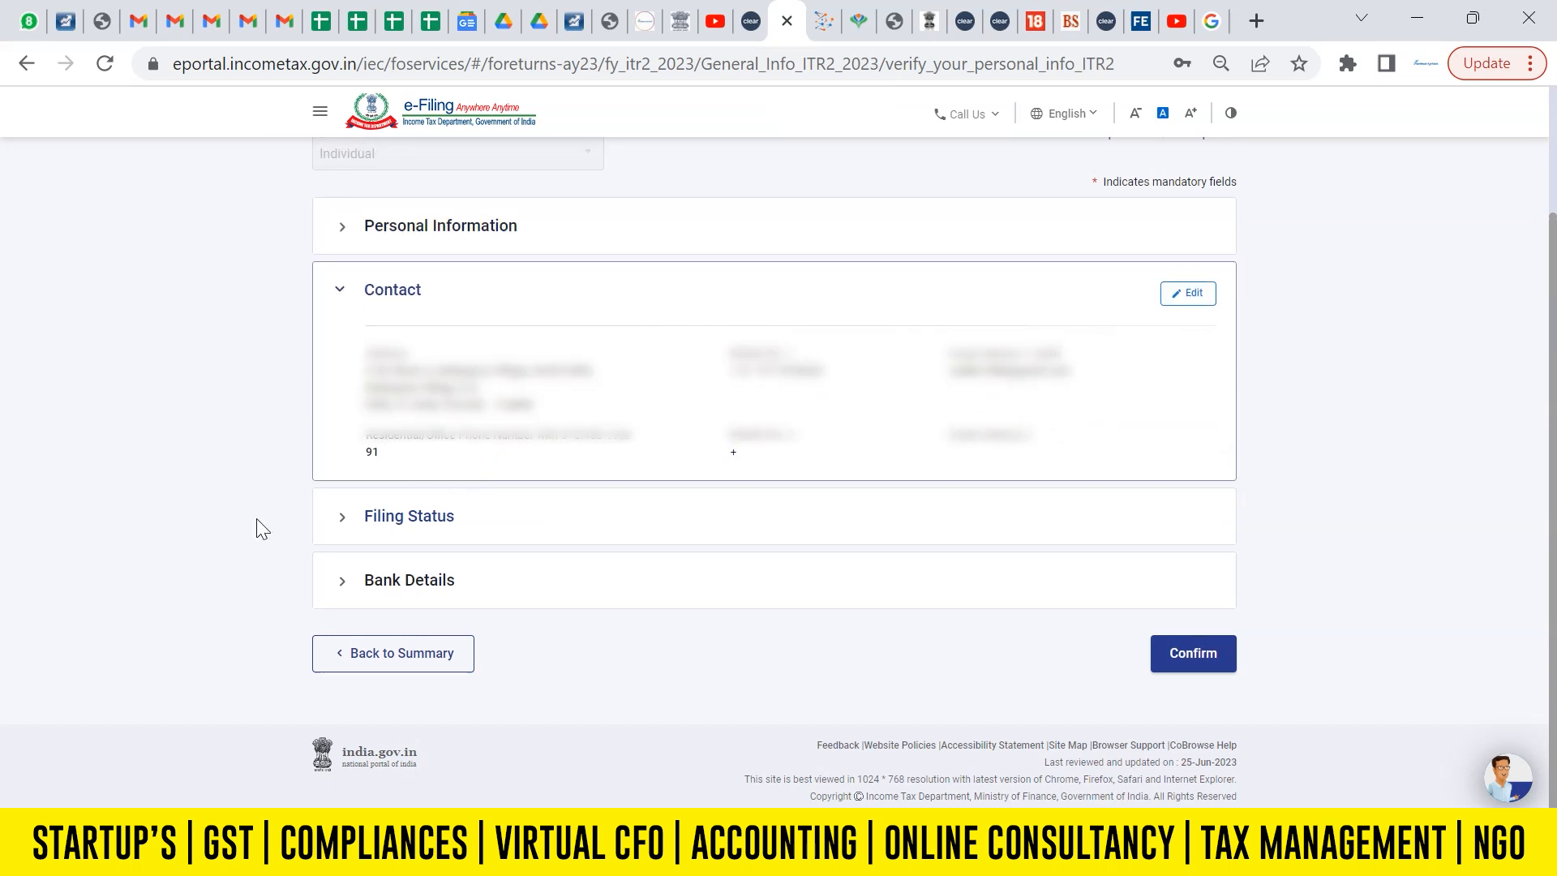
Expand Filing Status and answer No to opting for the new tax regime u/s 115BAC.
left_click(406, 538)
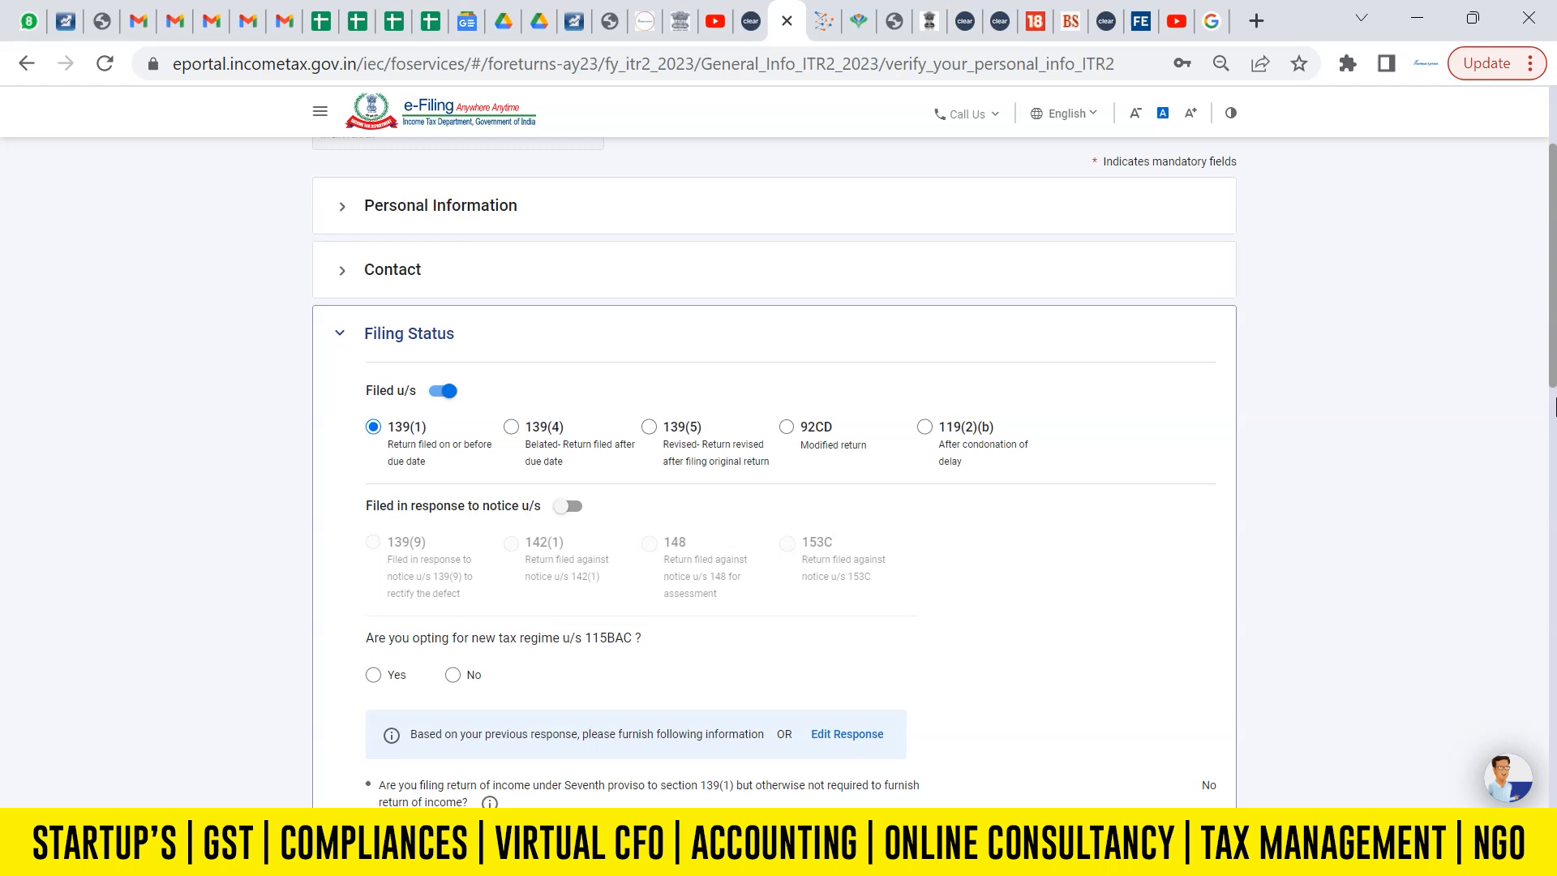
scroll(1553, 373, "down", 3)
left_click(453, 434)
Set the residential status to Resident with the condition of being in India for 182 days or more during the previous year.
scroll(1418, 430, "down", 3)
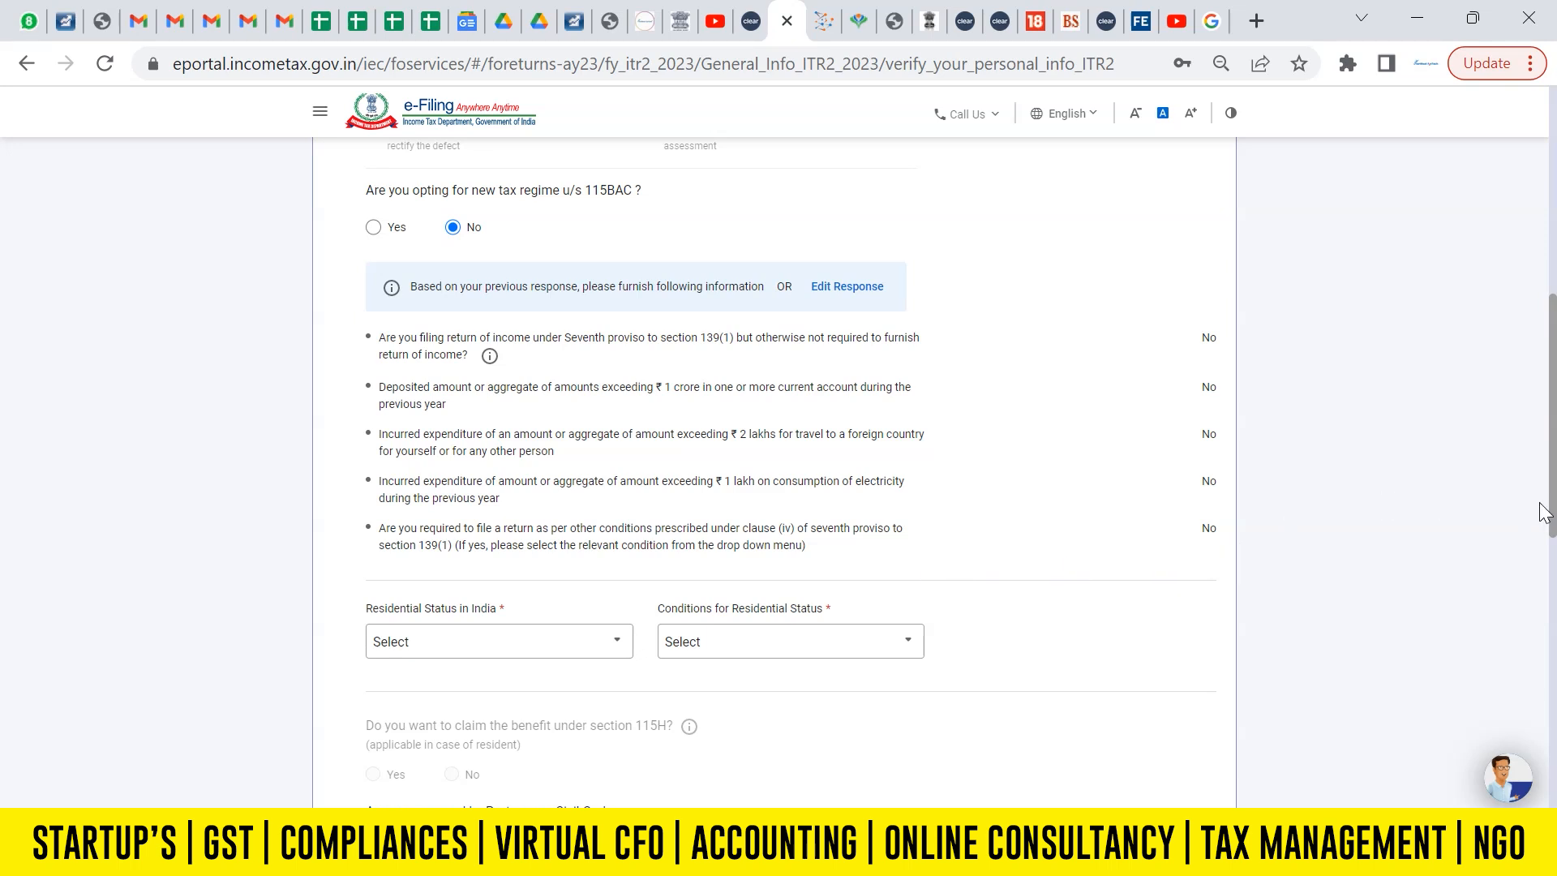
scroll(1524, 511, "down", 2)
left_click(492, 456)
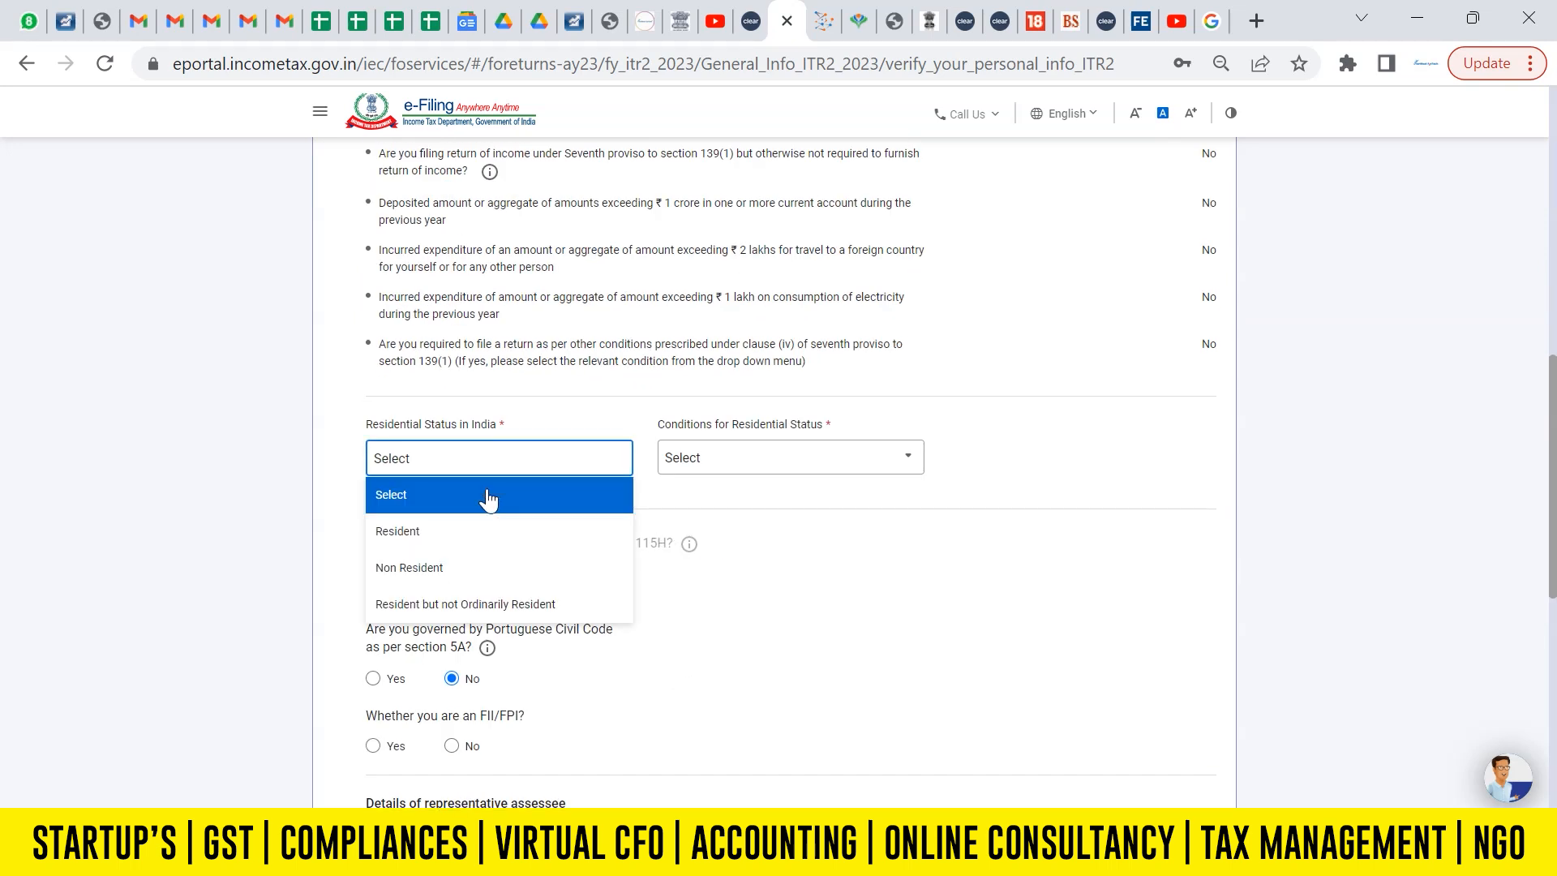
left_click(470, 534)
left_click(754, 461)
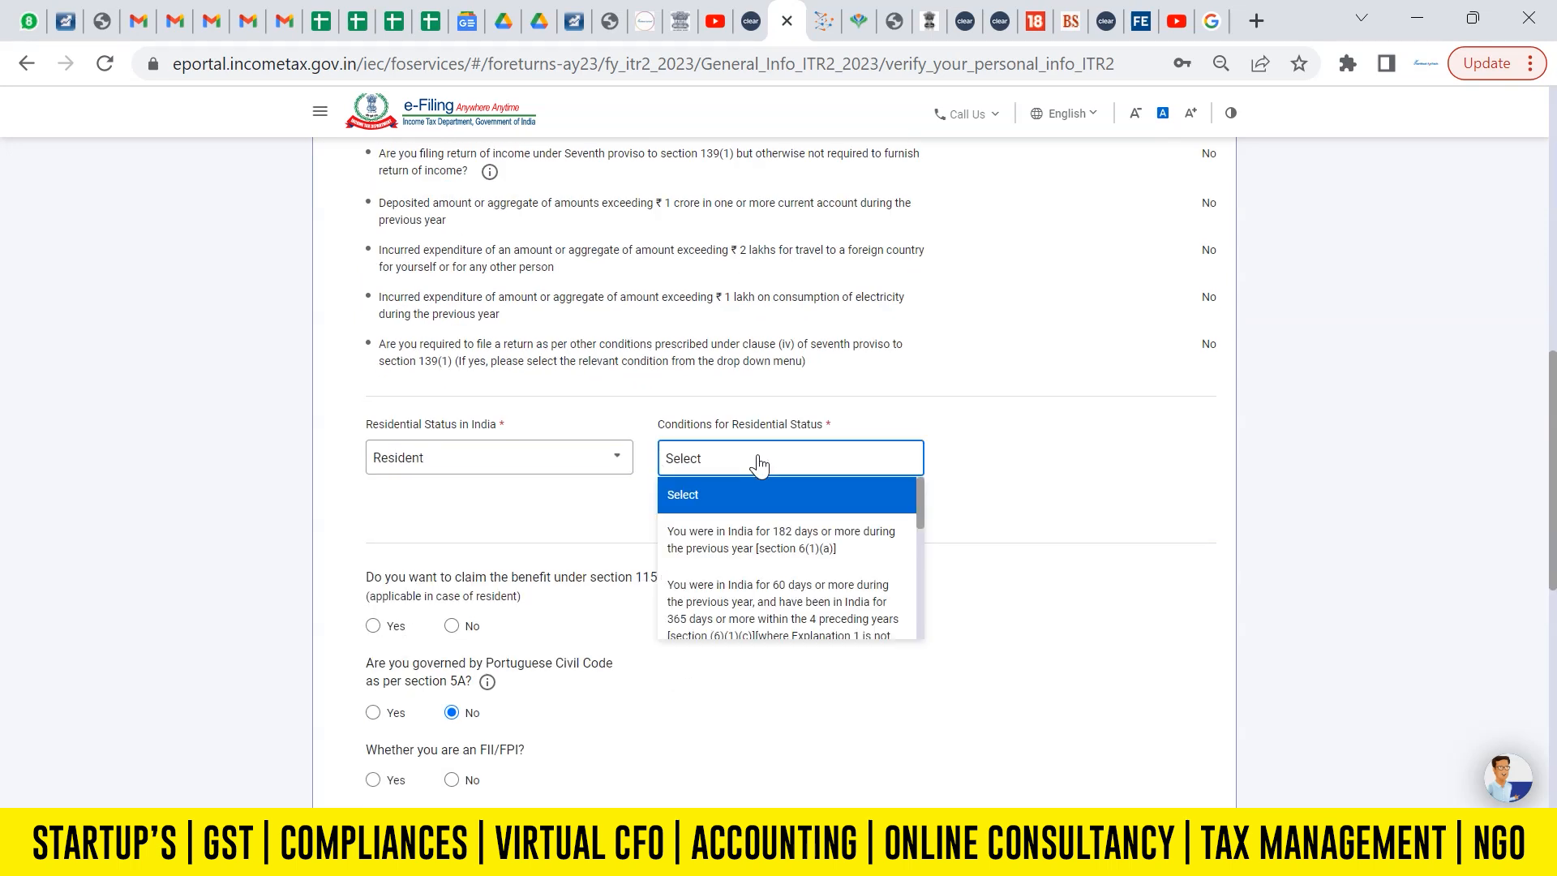
left_click(777, 543)
left_click(1293, 472)
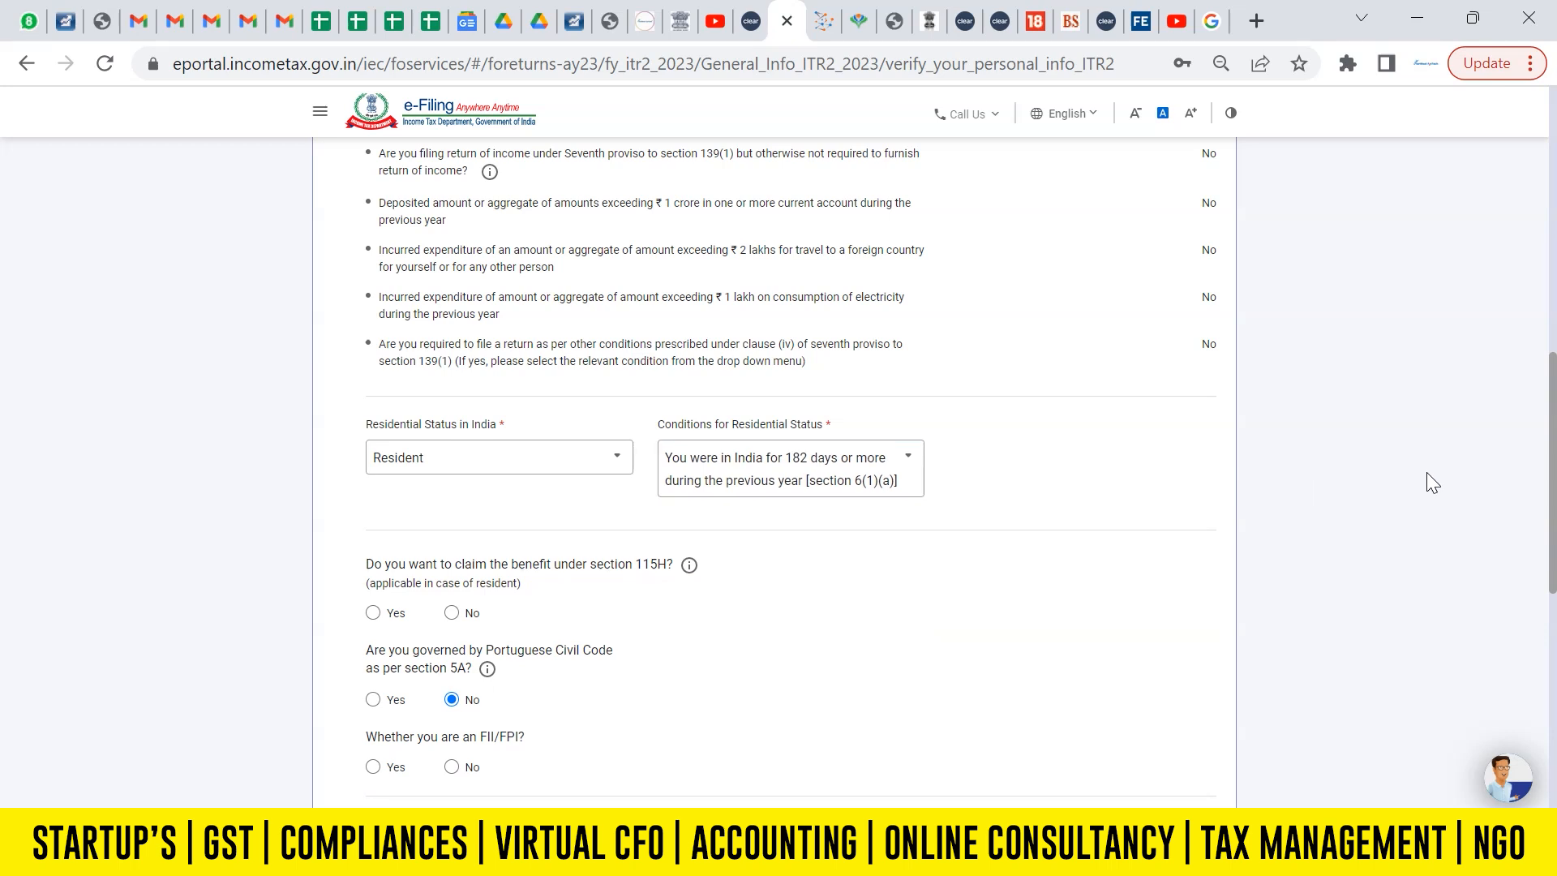
Answer No to the section 115H benefit, FII/FPI, directorship and unlisted equity shares questions, and save the filing status.
scroll(889, 490, "down", 2)
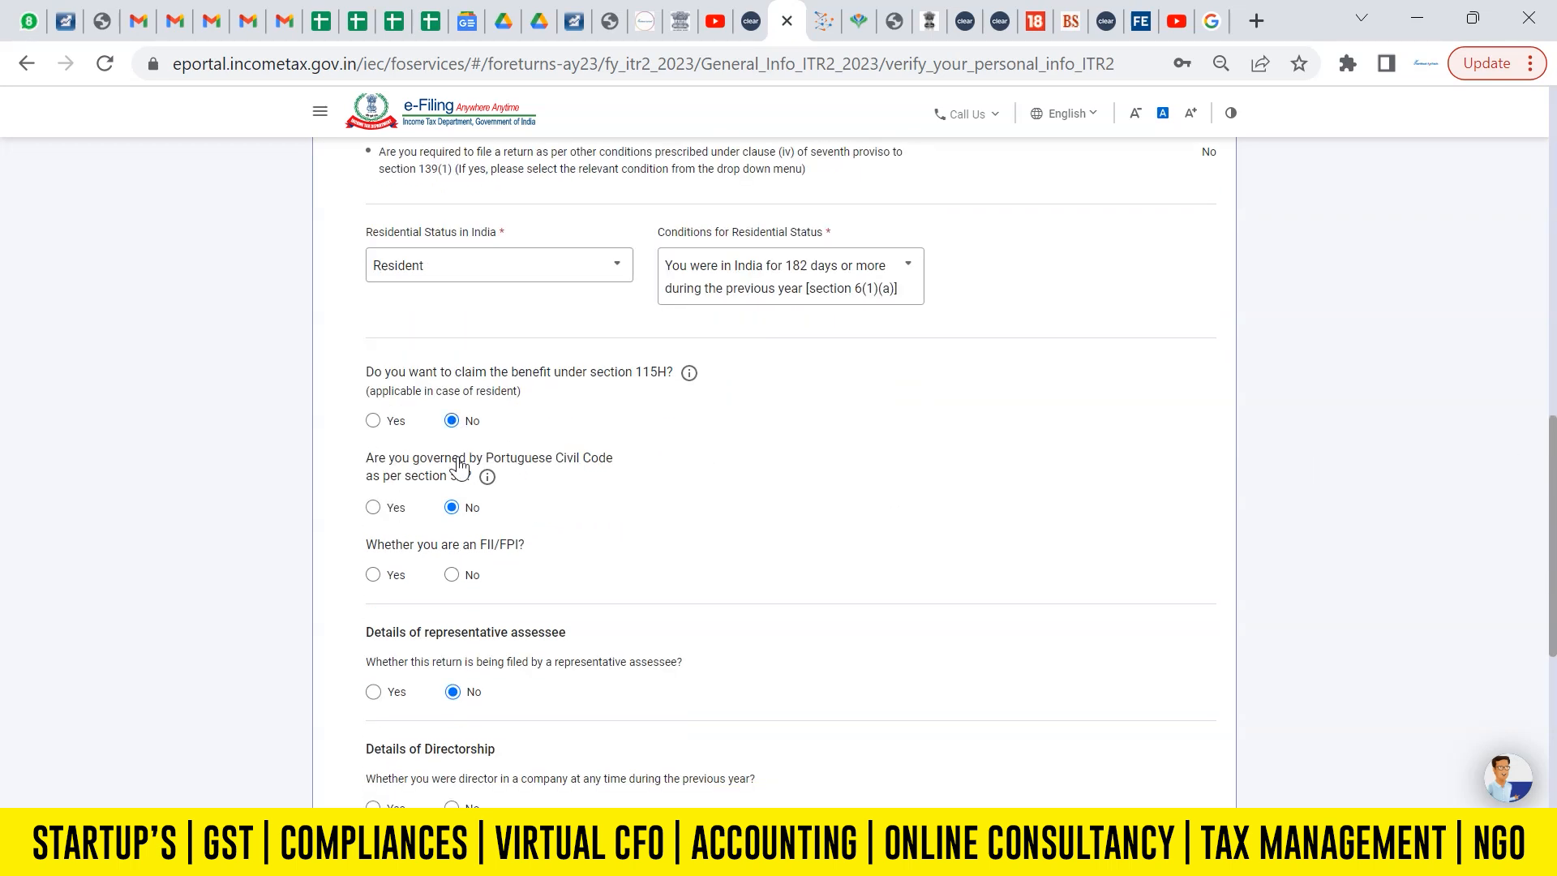
left_click(454, 575)
scroll(1553, 559, "down", 4)
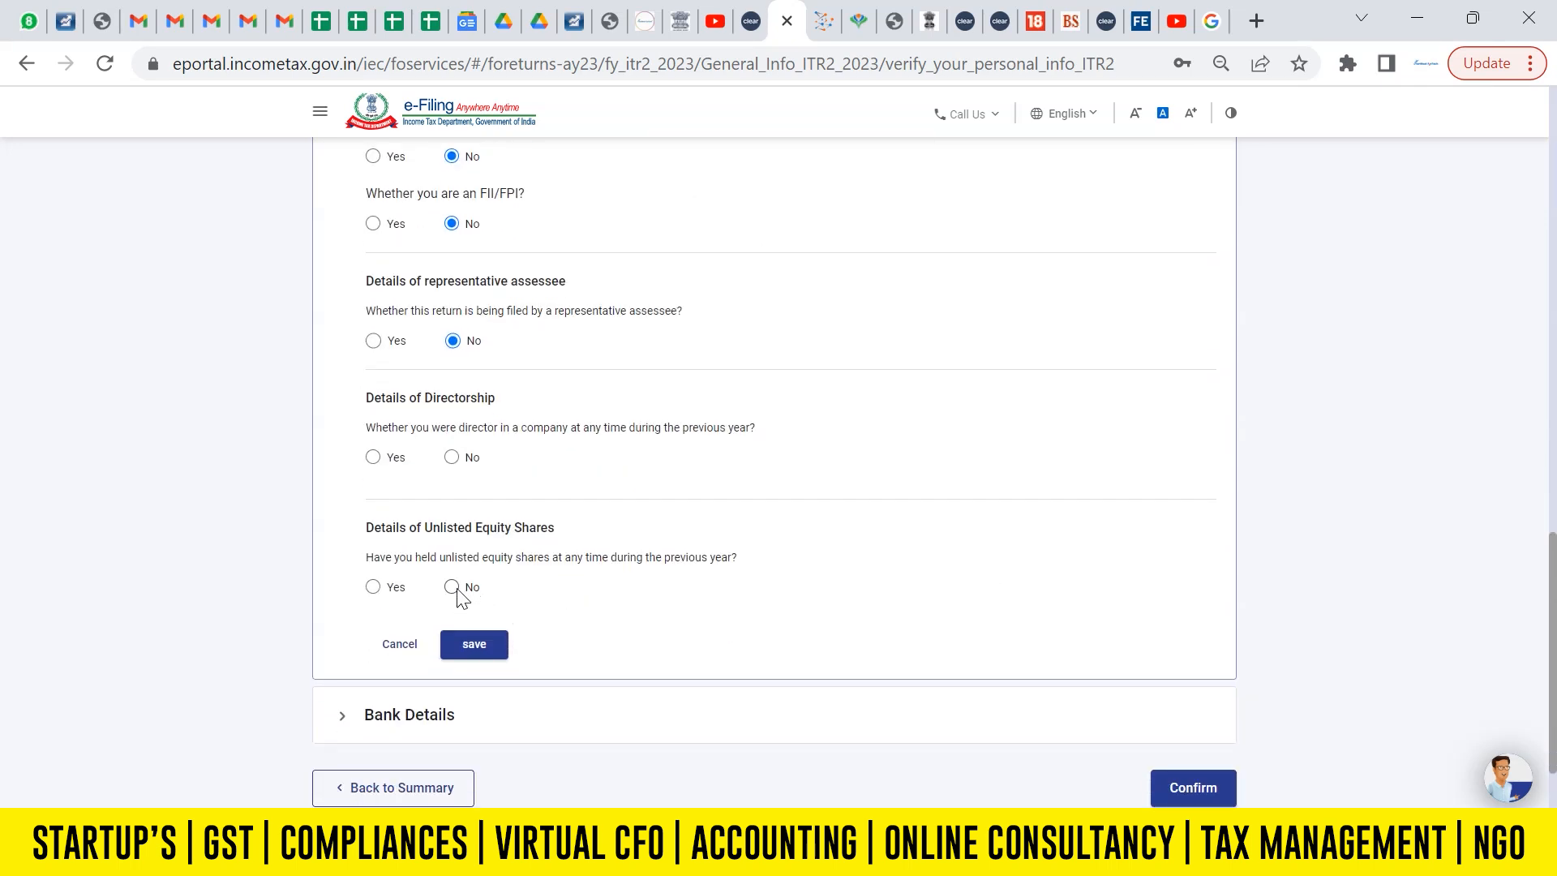
left_click(476, 644)
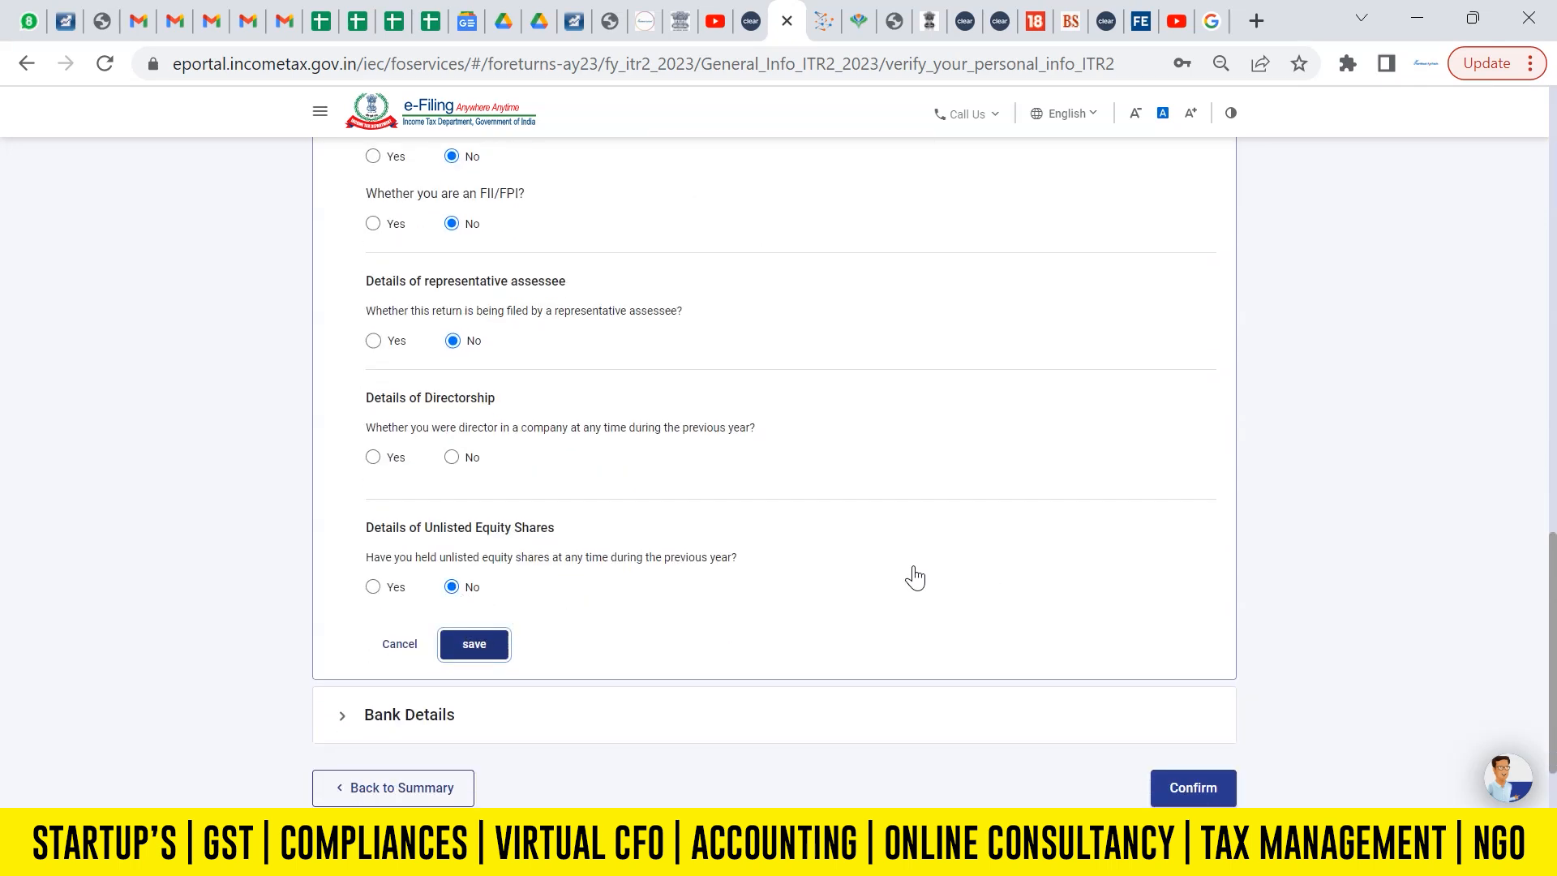
left_click(452, 457)
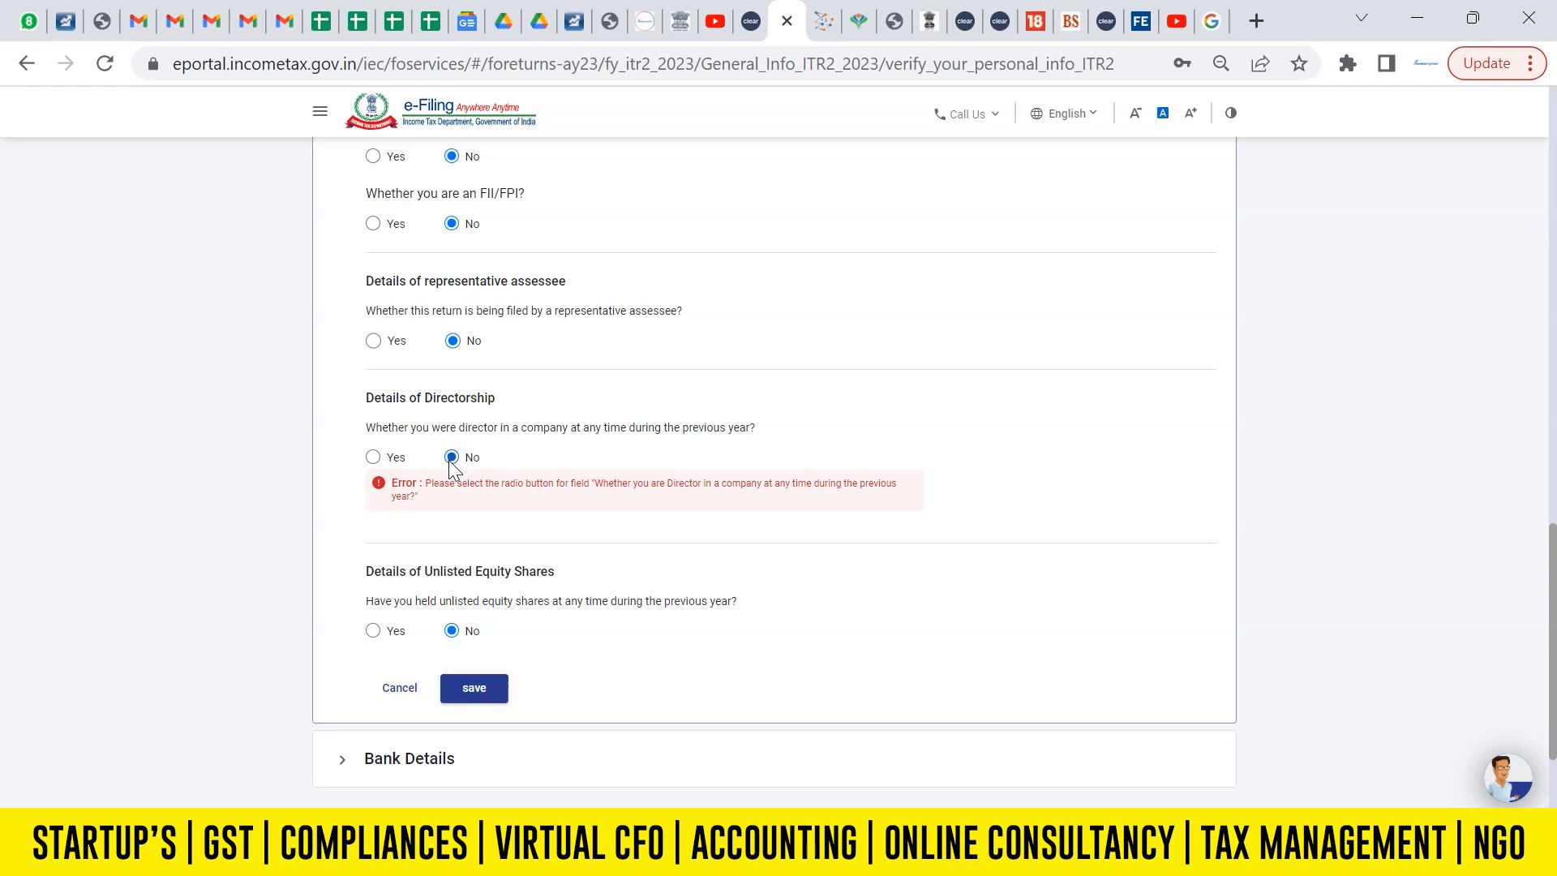
left_click(479, 694)
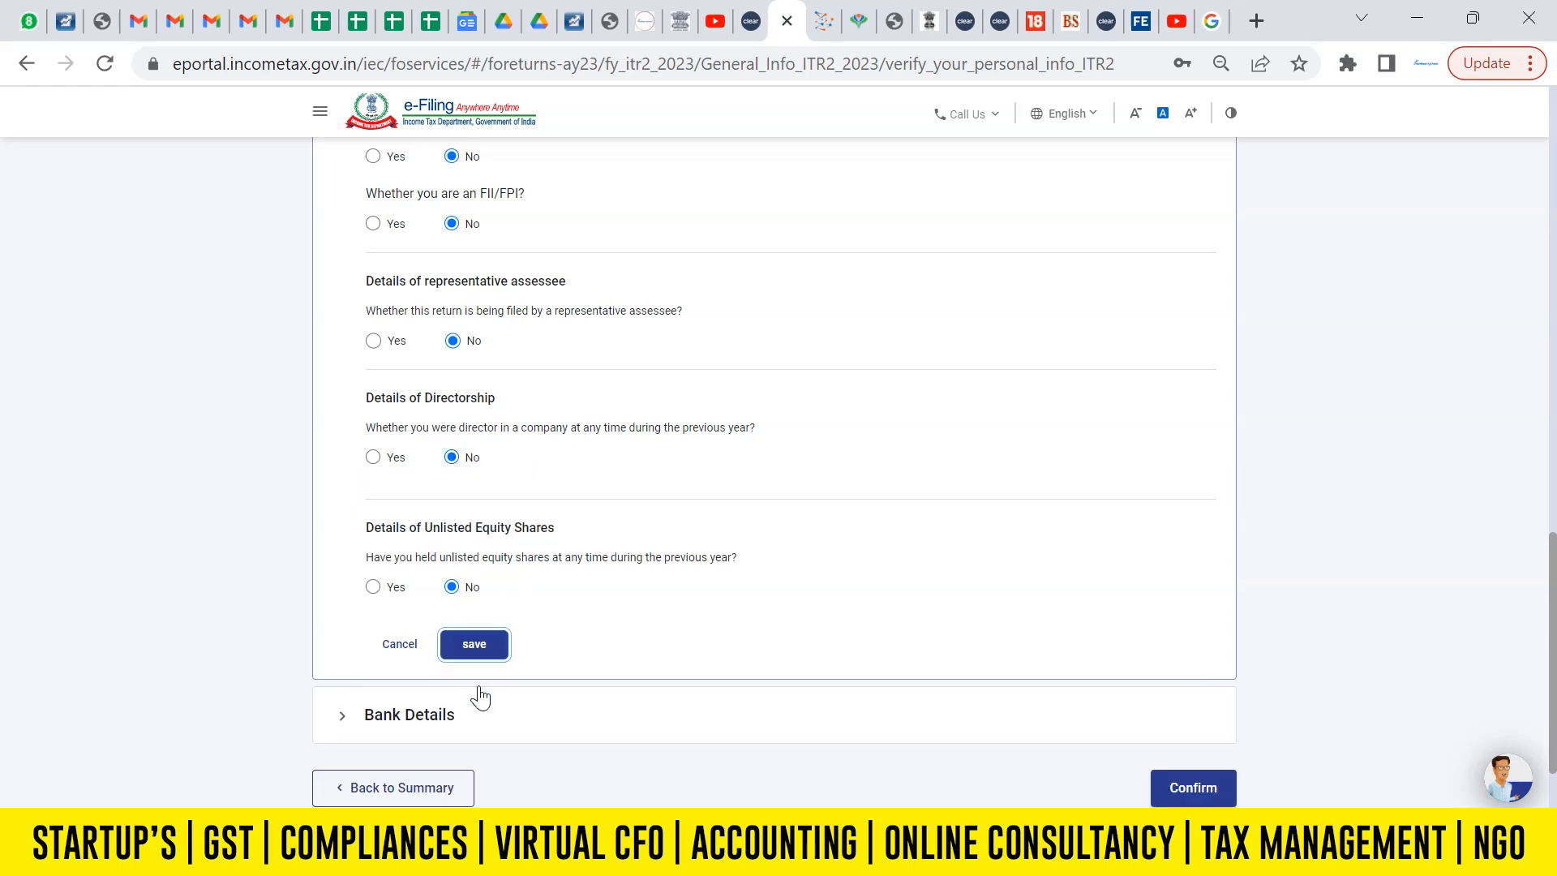
left_click(474, 648)
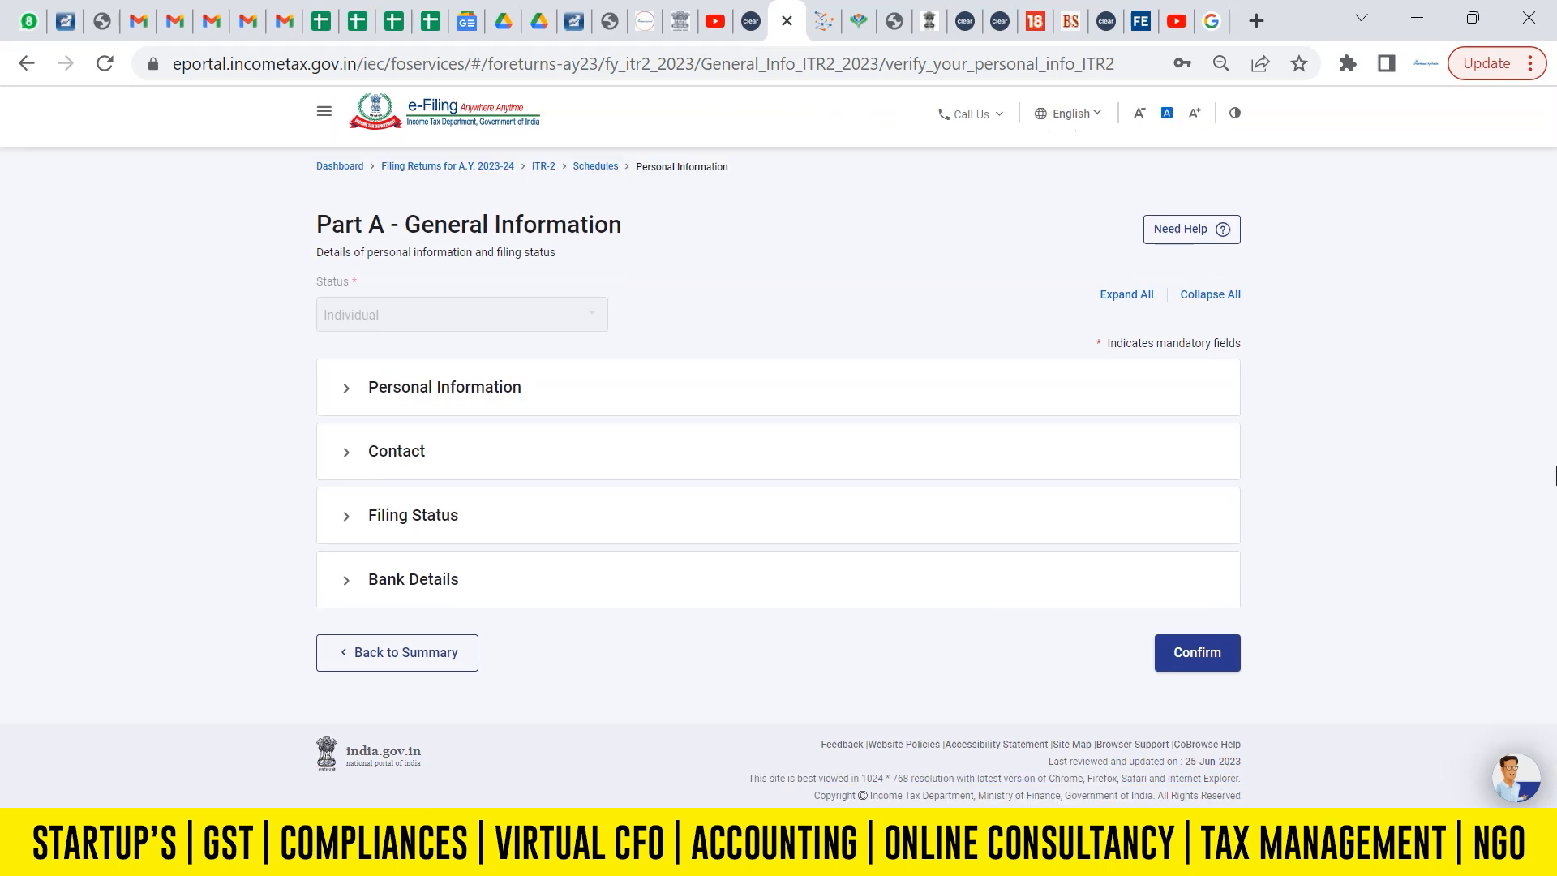
Expand Bank Details to review the account nominated for refund, and confirm Part A - General Information.
left_click(494, 626)
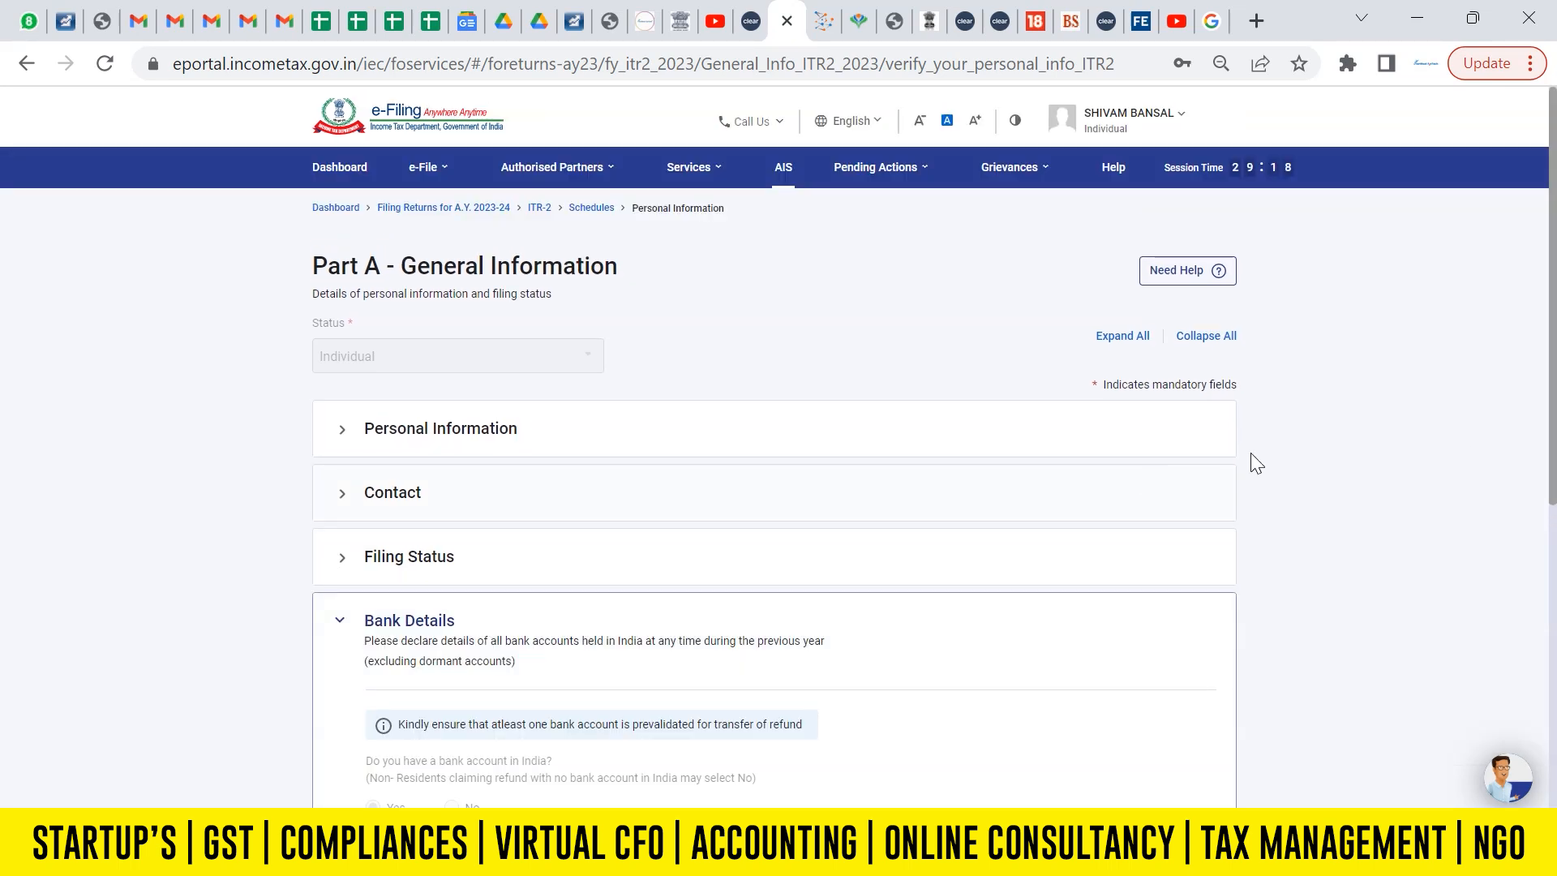
scroll(1171, 476, "down", 5)
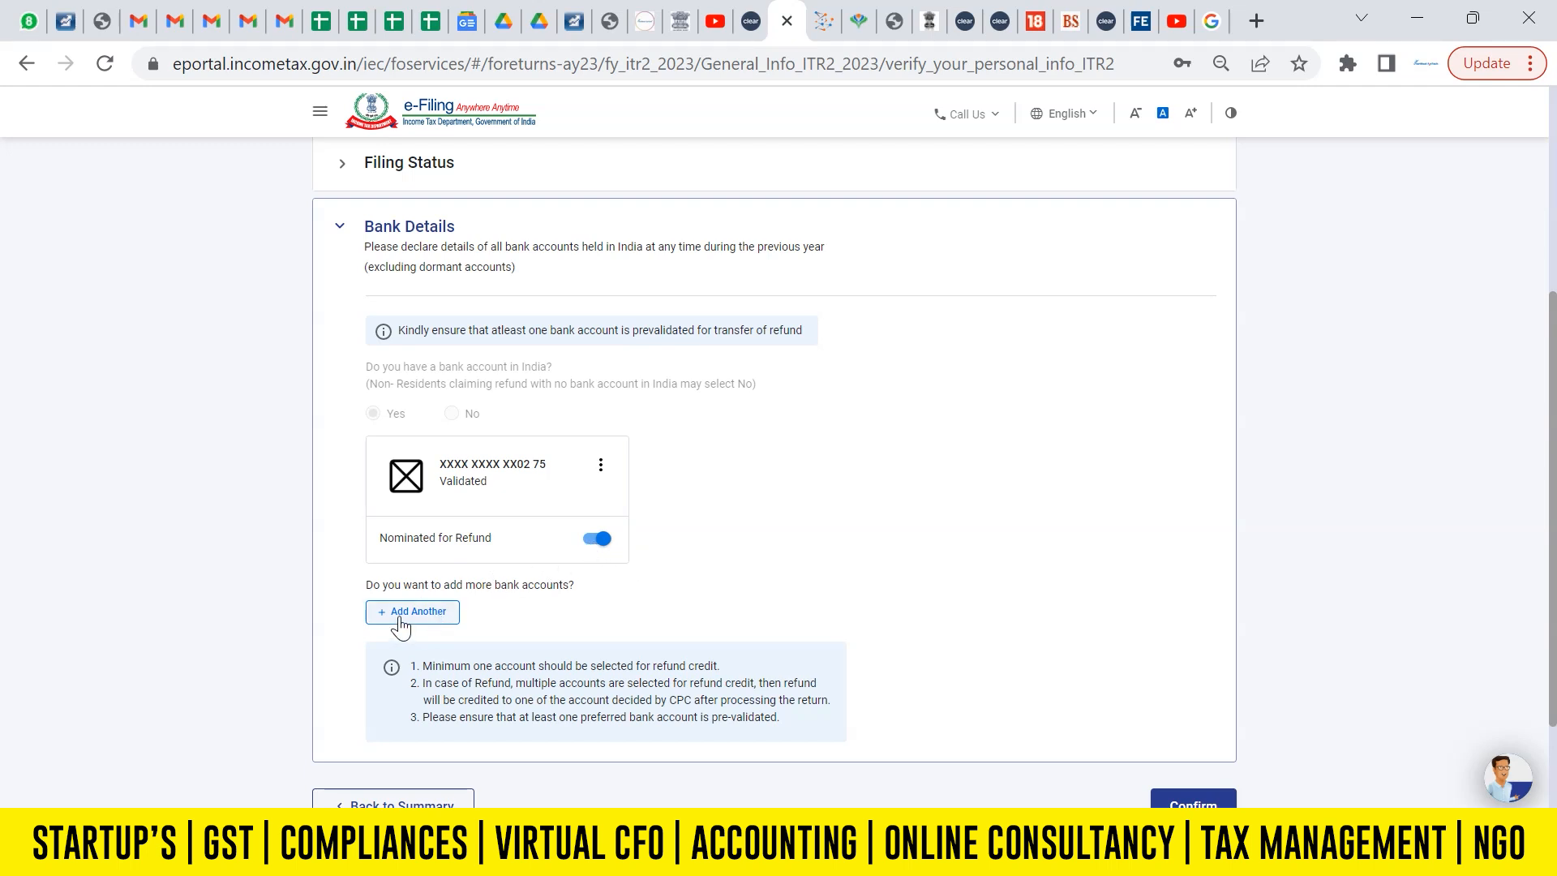
scroll(1553, 600, "down", 1)
scroll(1552, 600, "down", 1)
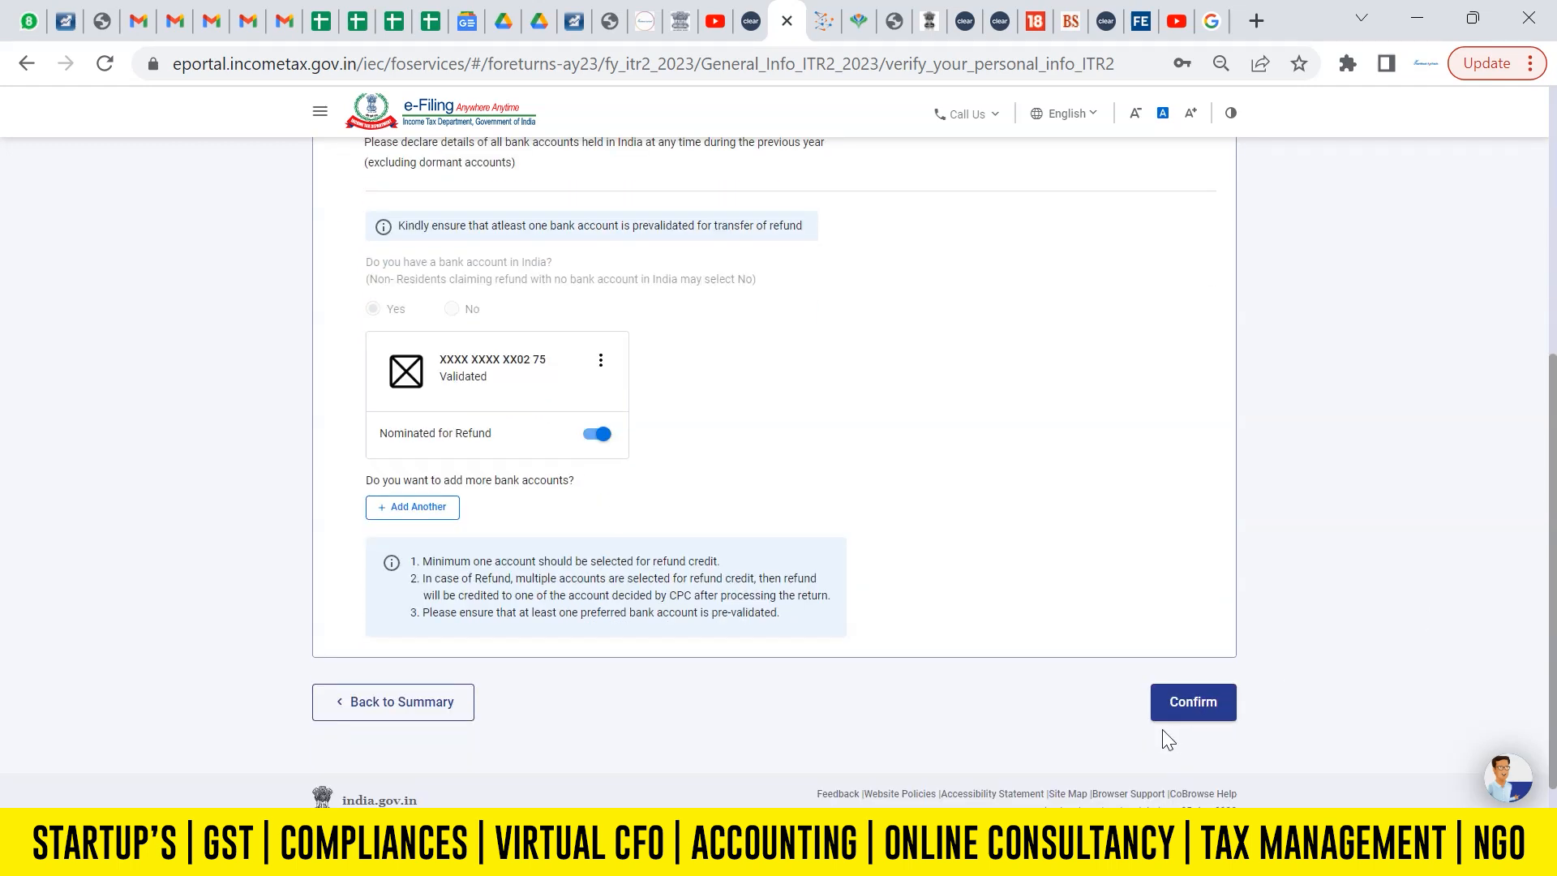
left_click(1217, 700)
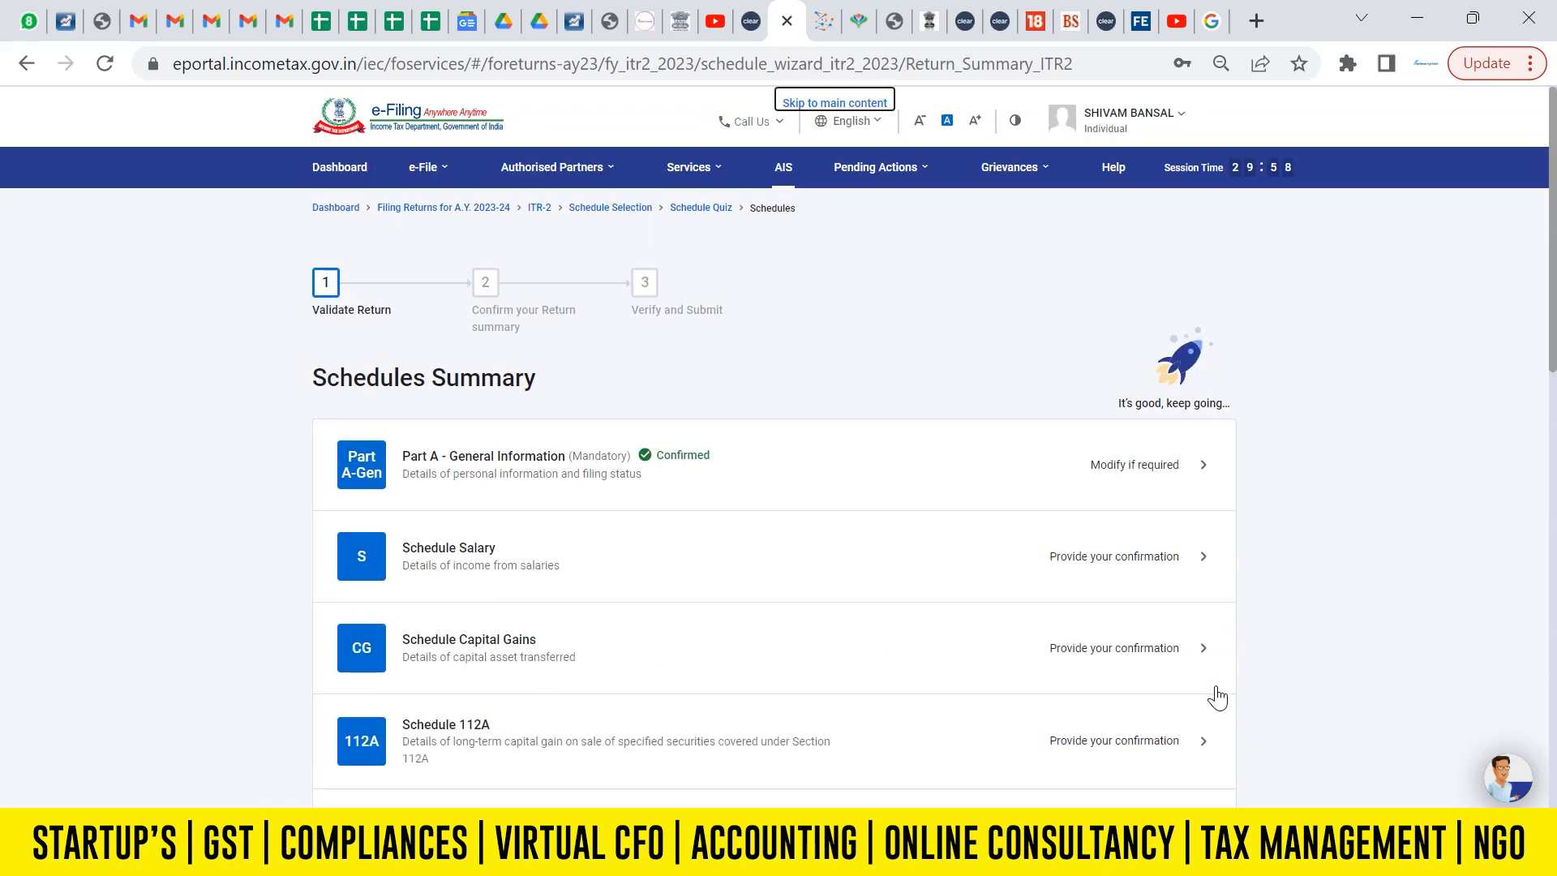
Open Schedule Salary and examine Employer 1's gross salary, the exempt allowances, the deductions u/s 16 and the income chargeable.
scroll(1553, 328, "down", 3)
left_click(585, 285)
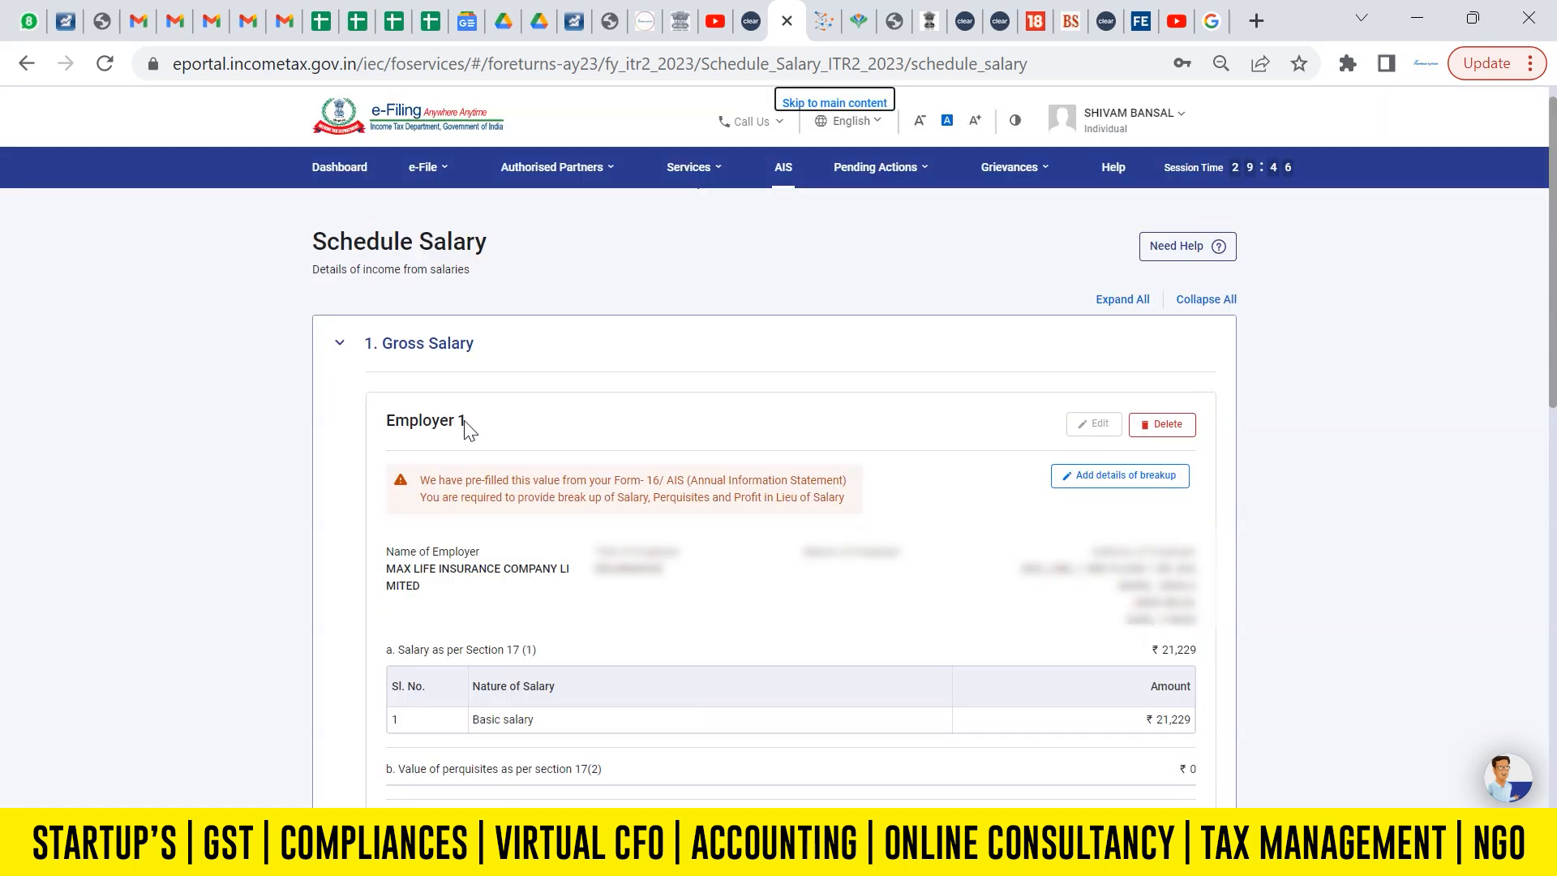
scroll(1554, 263, "down", 2)
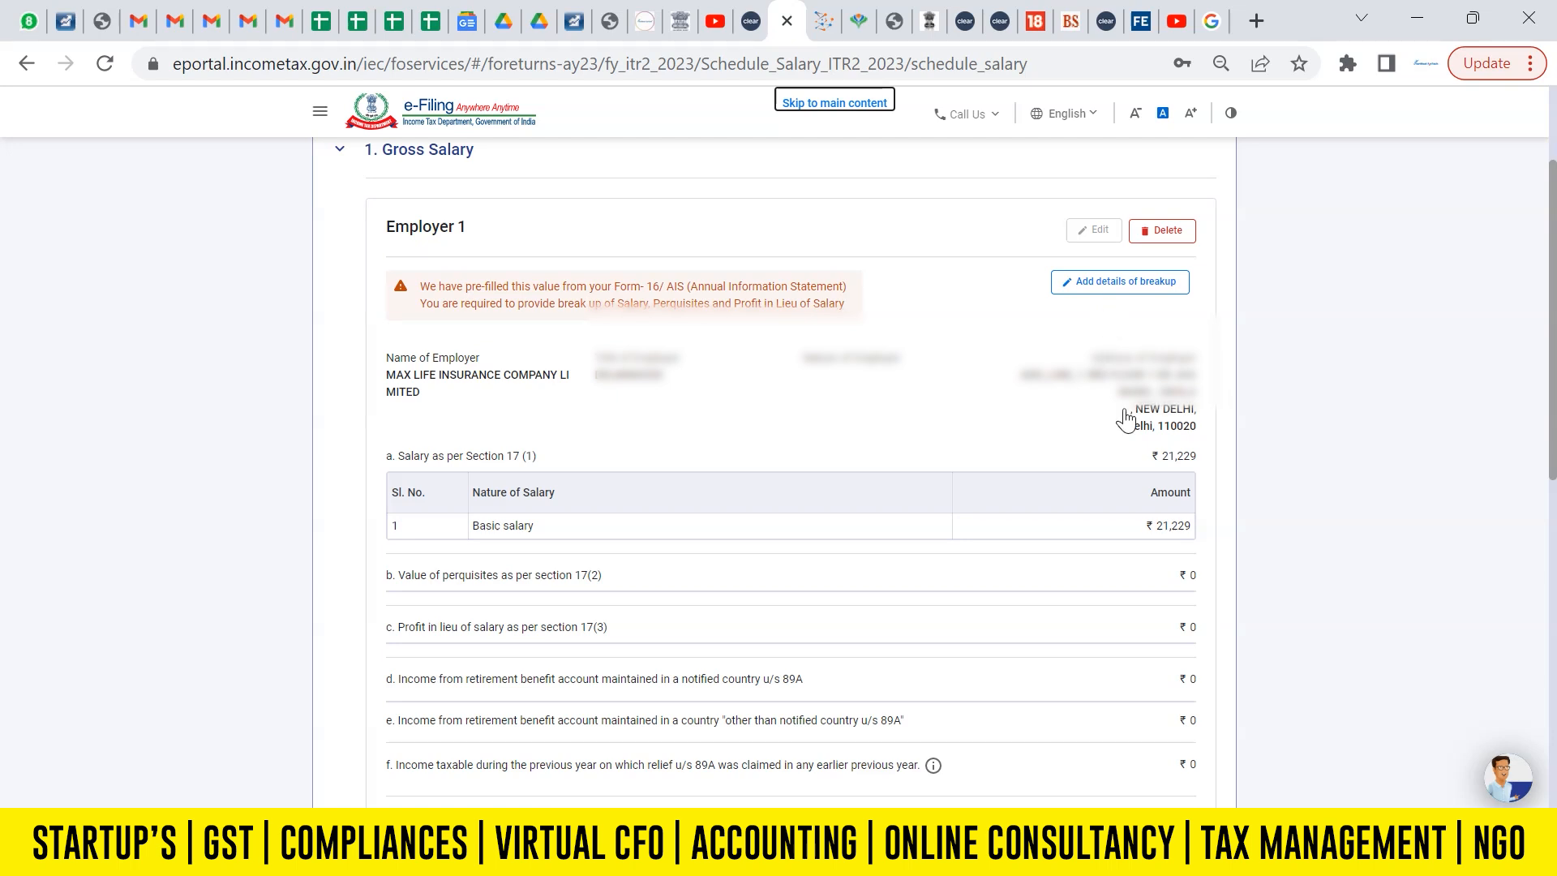
scroll(1554, 548, "down", 4)
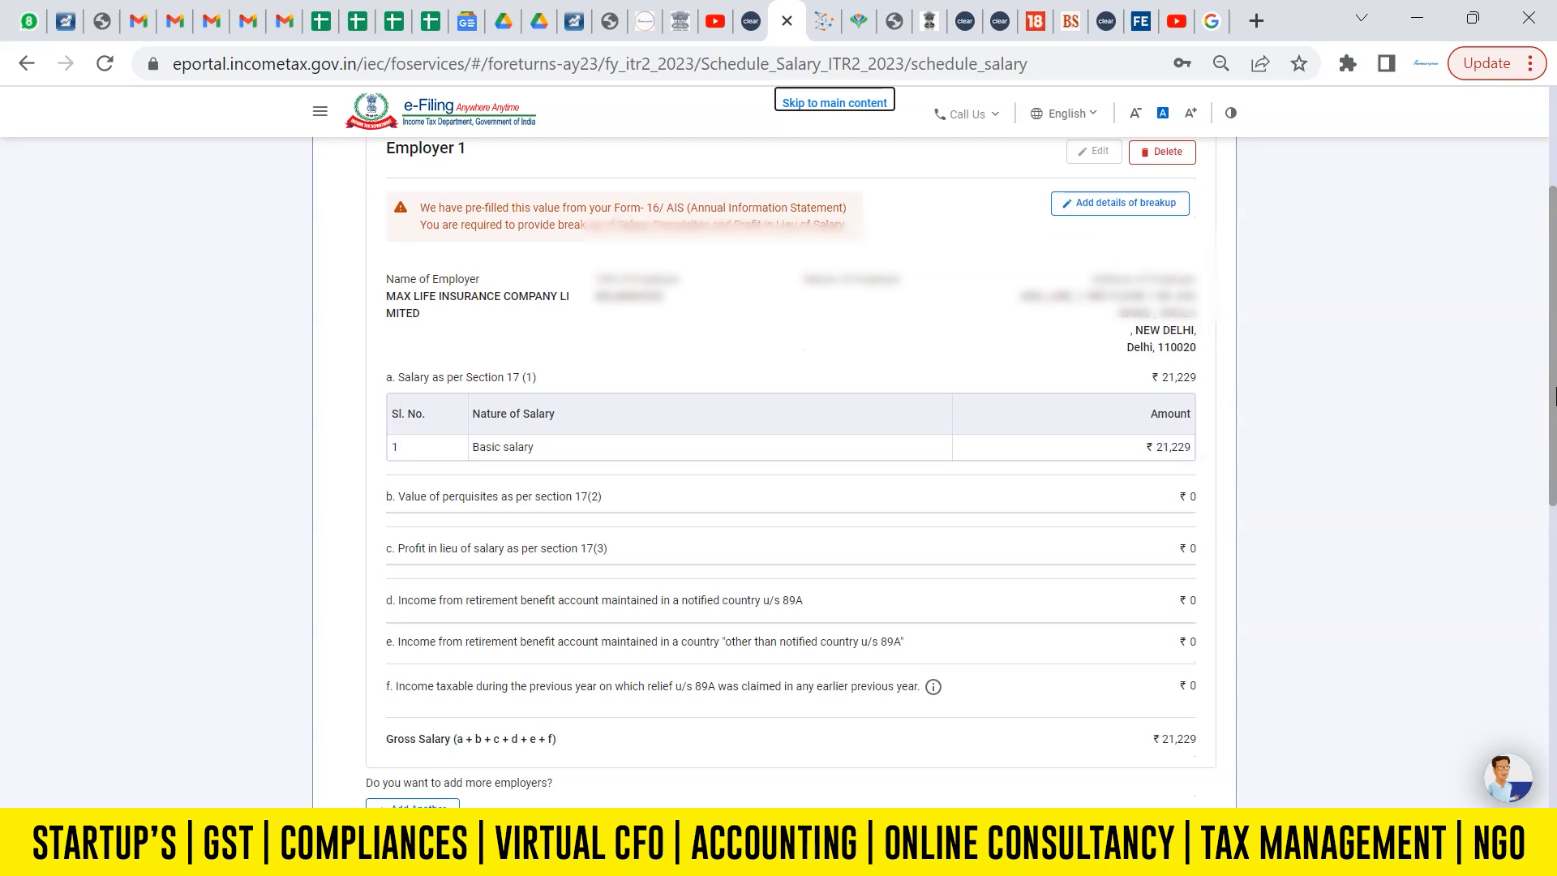
scroll(1194, 479, "down", 2)
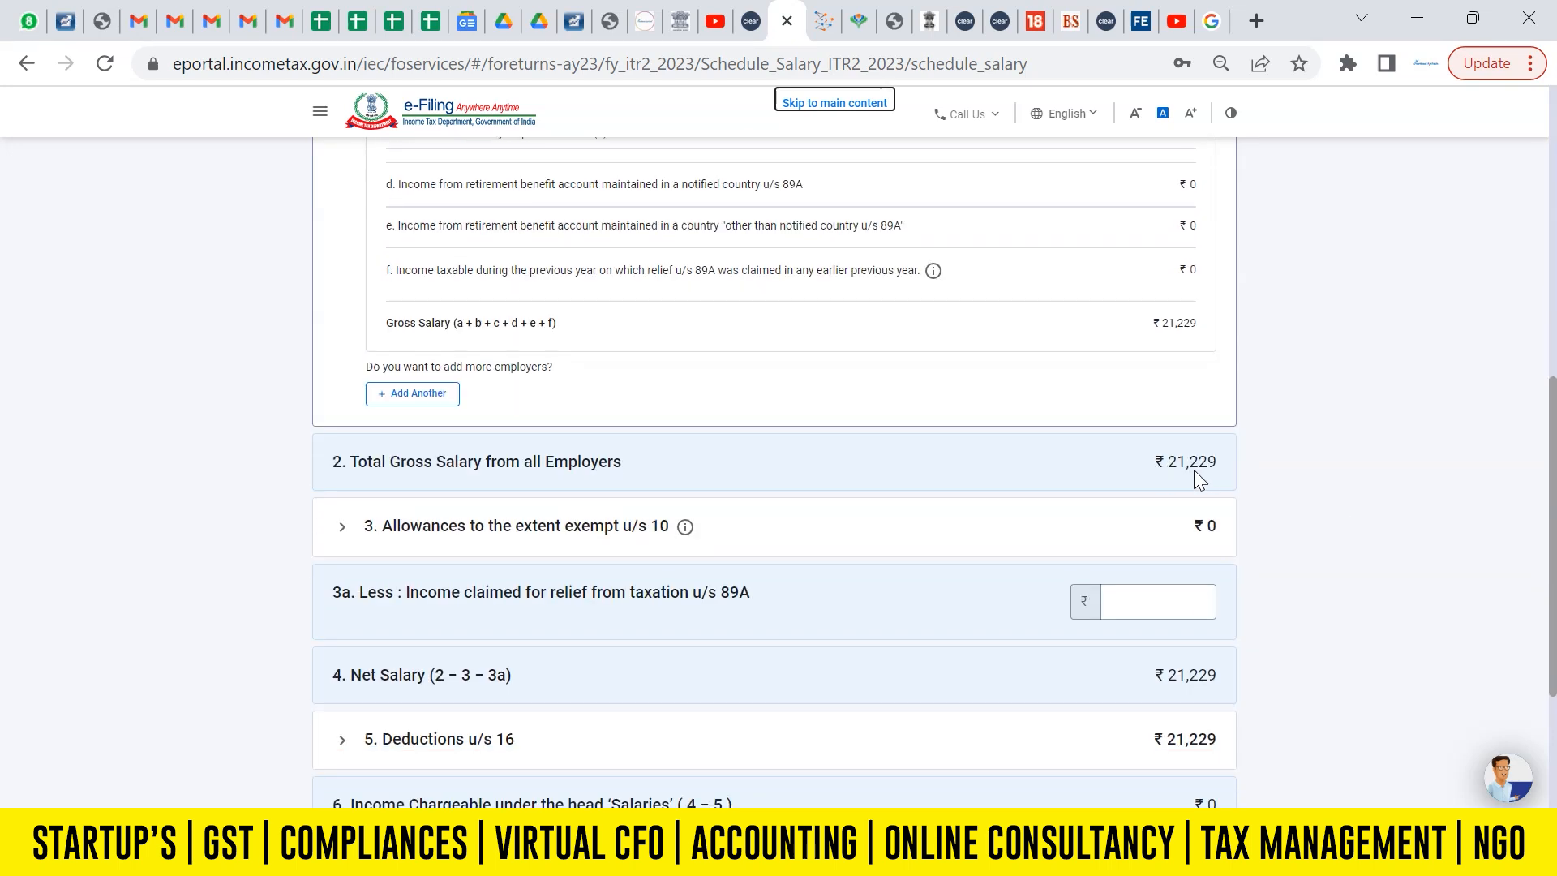
scroll(1480, 580, "down", 1)
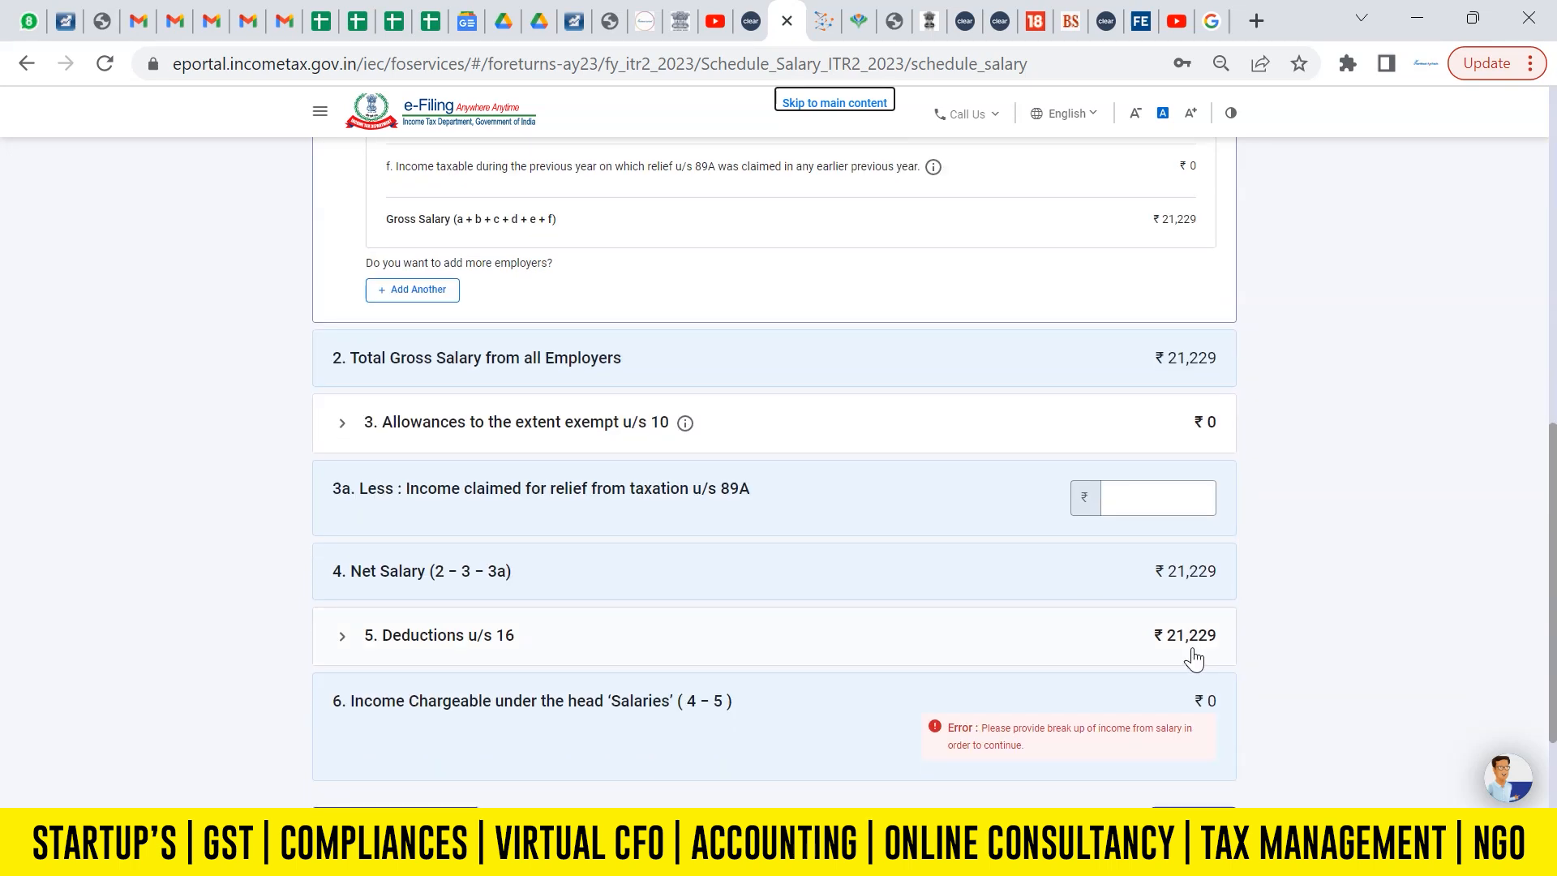
left_click_drag(1553, 621, 1552, 665)
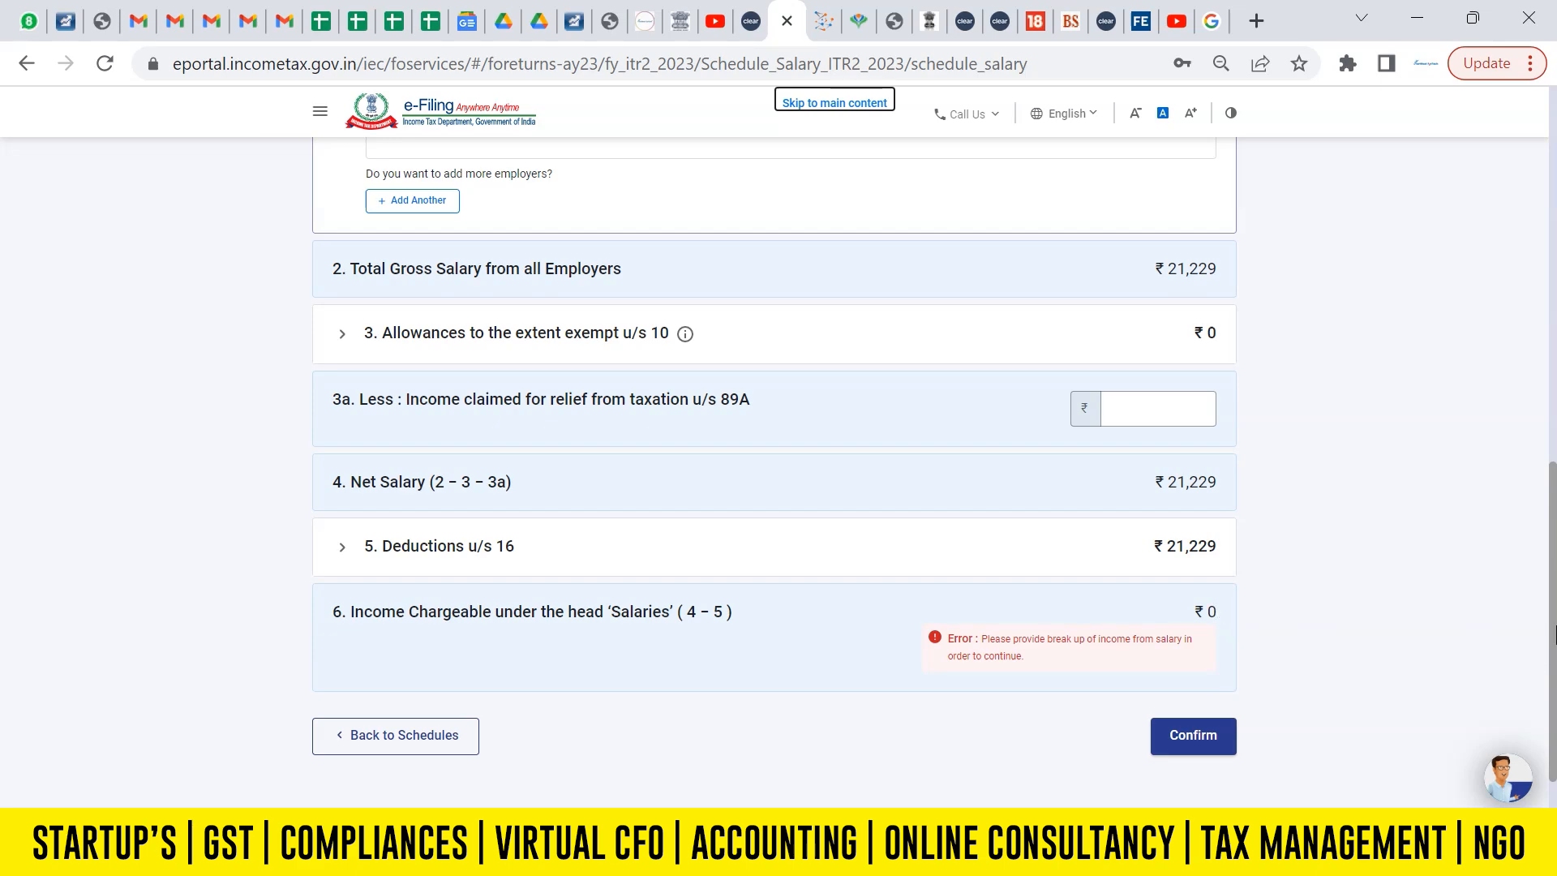
left_click_drag(1553, 635, 1553, 317)
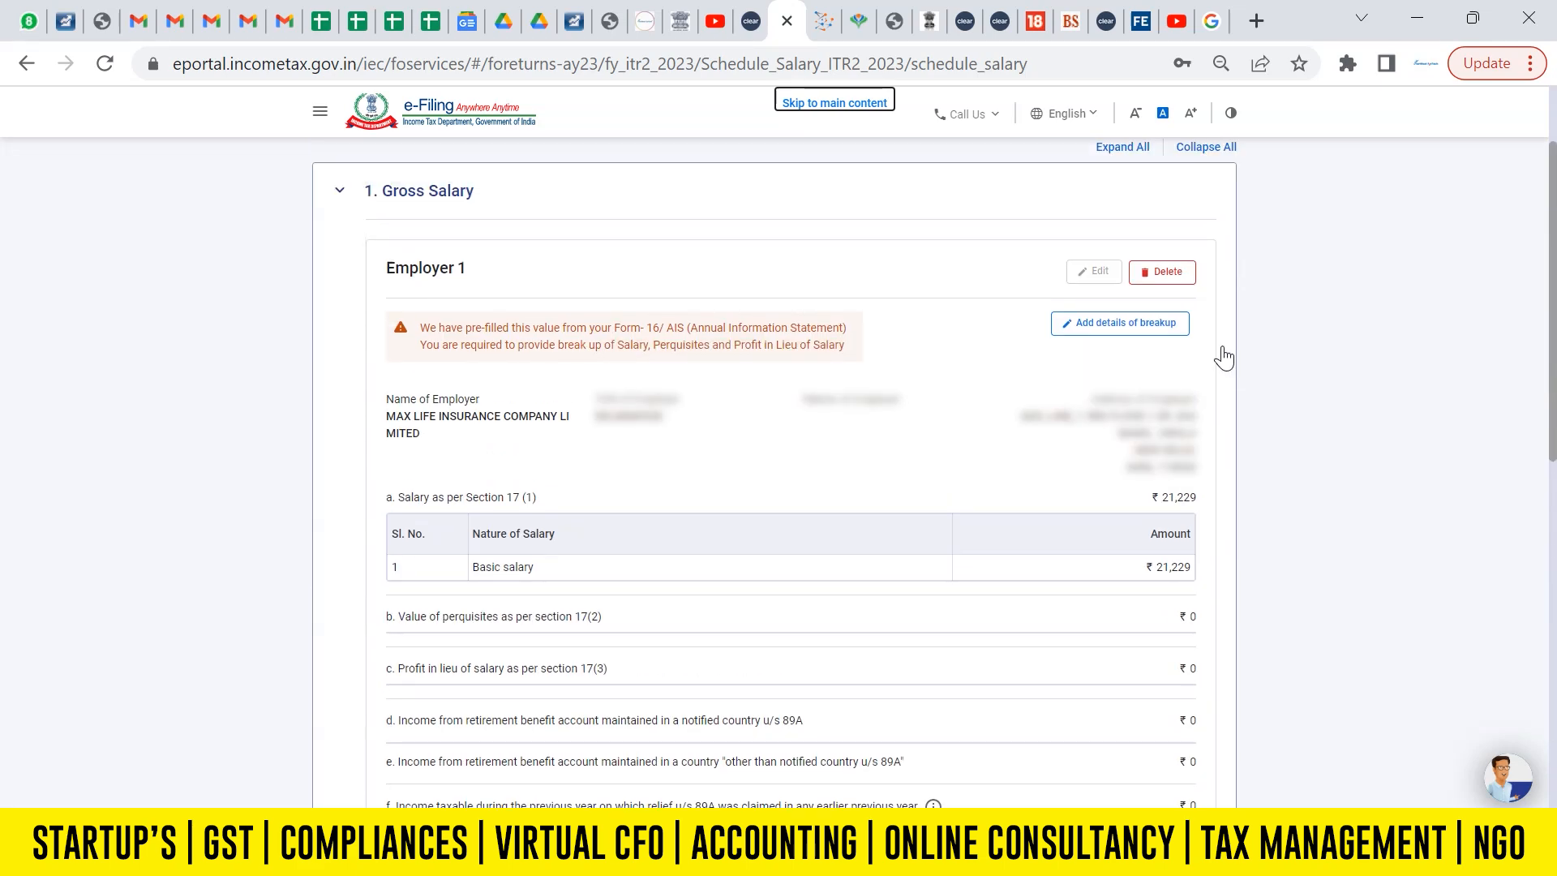
Open the salary breakup details for Employer 1, set the employer's state to Delhi and enter its postal pin code.
left_click(1133, 336)
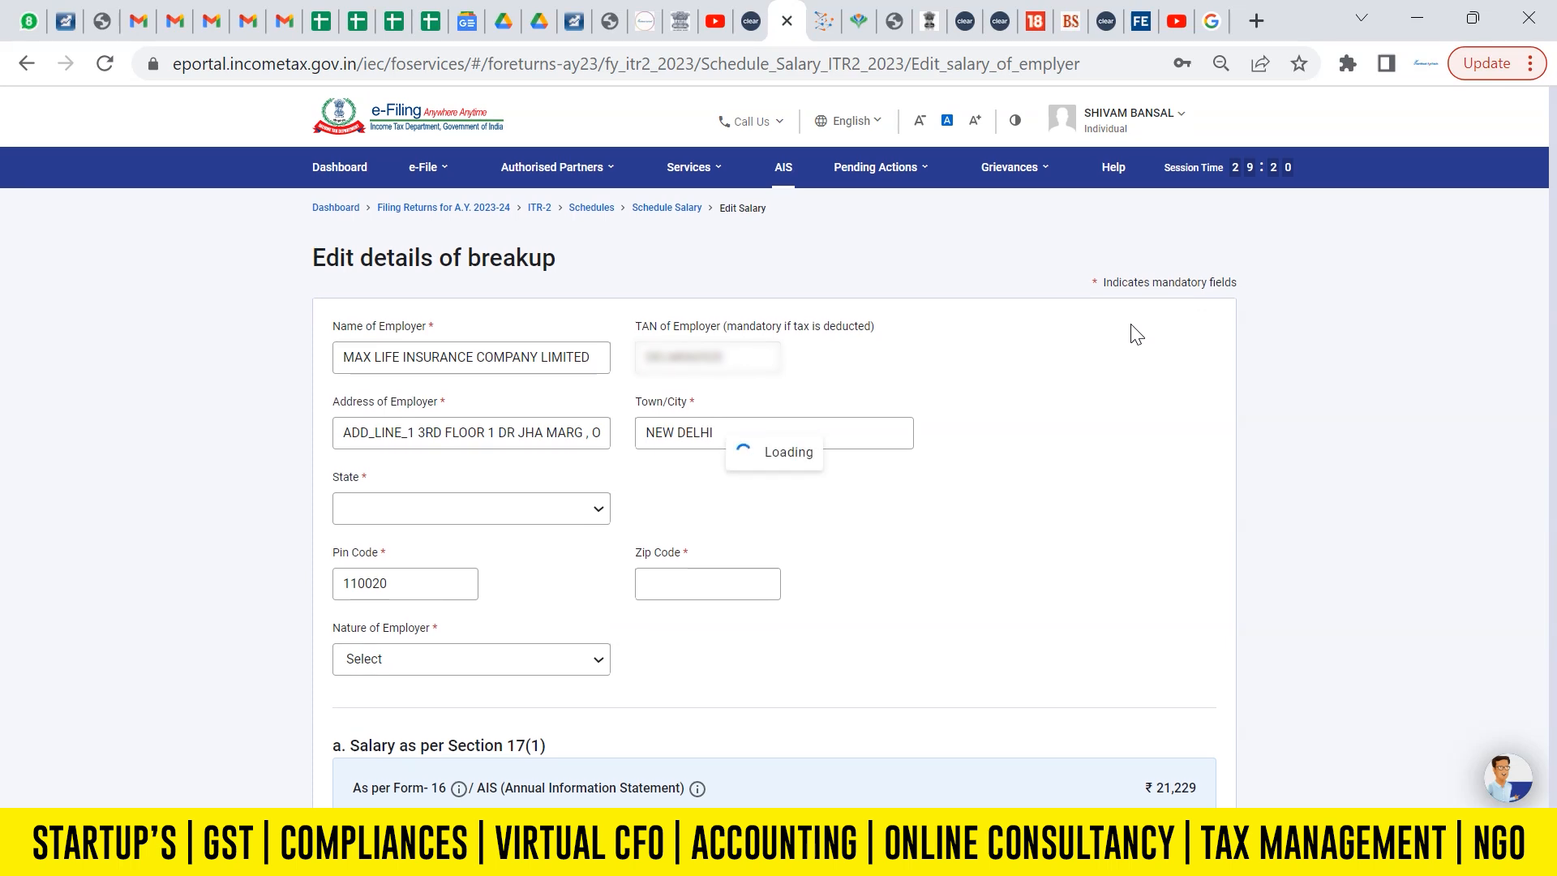
left_click(491, 511)
type("de")
left_click(476, 658)
left_click(421, 583)
type("110030")
key("Tab")
Set the Nature of Employer to Others in the breakup details.
scroll(424, 585, "down", 6)
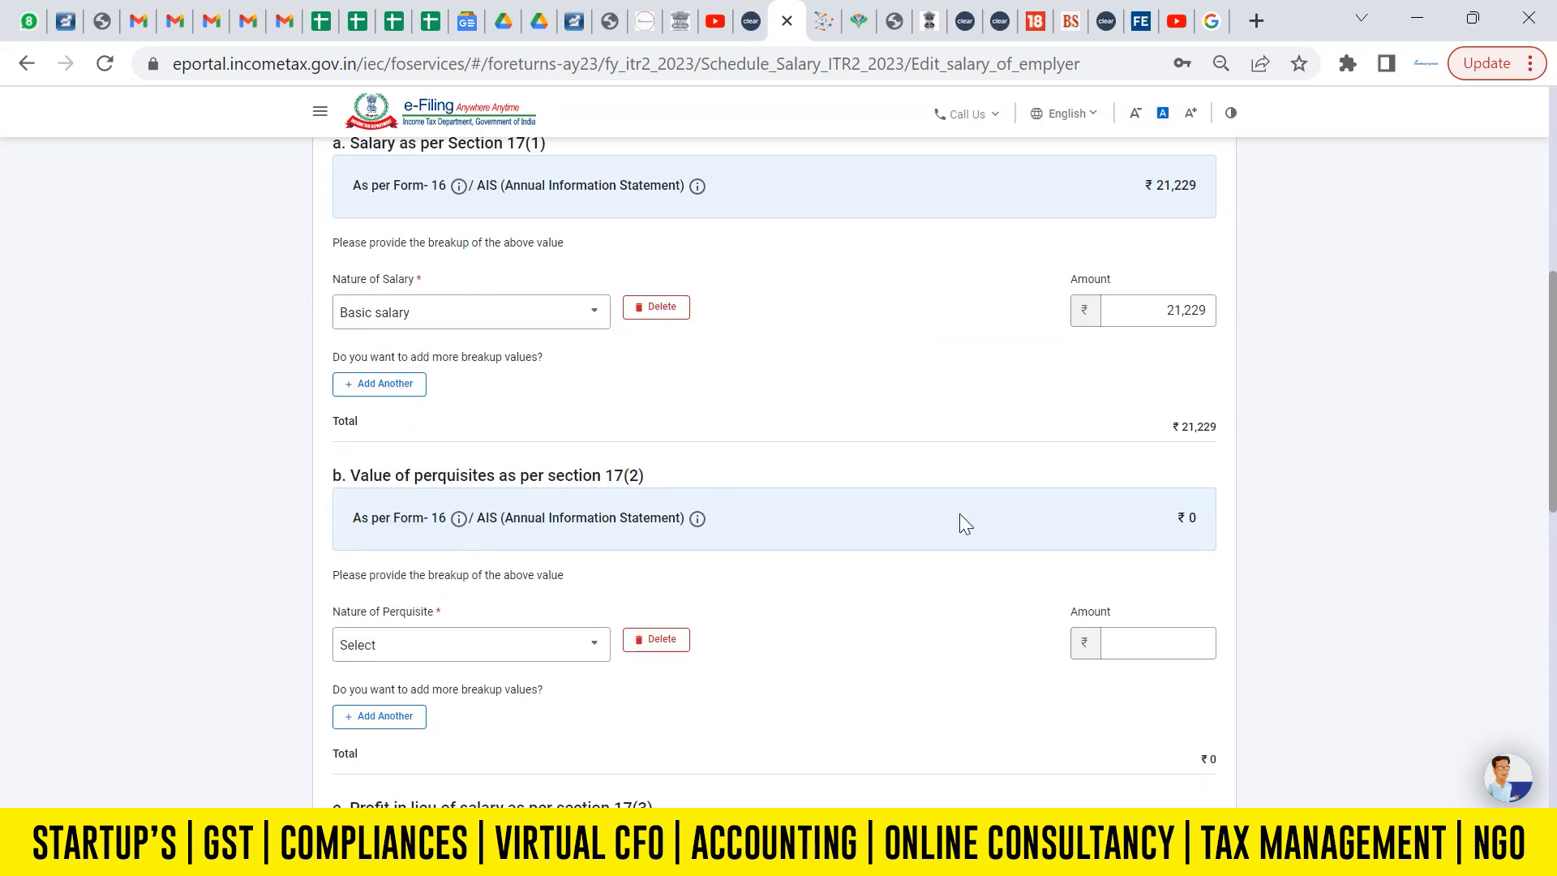
scroll(681, 365, "up", 3)
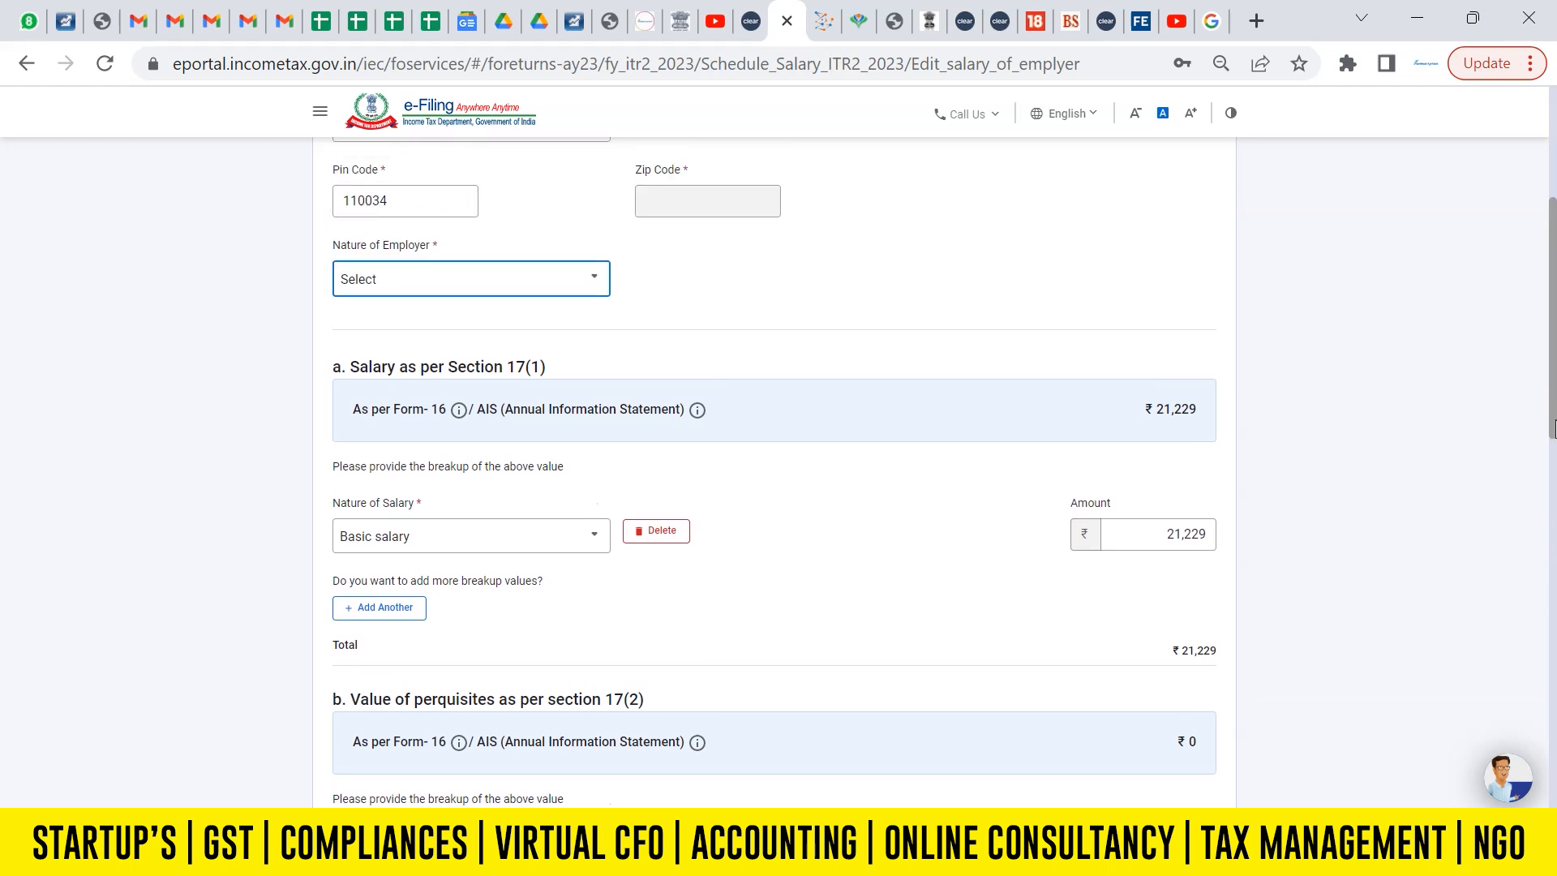
left_click(549, 270)
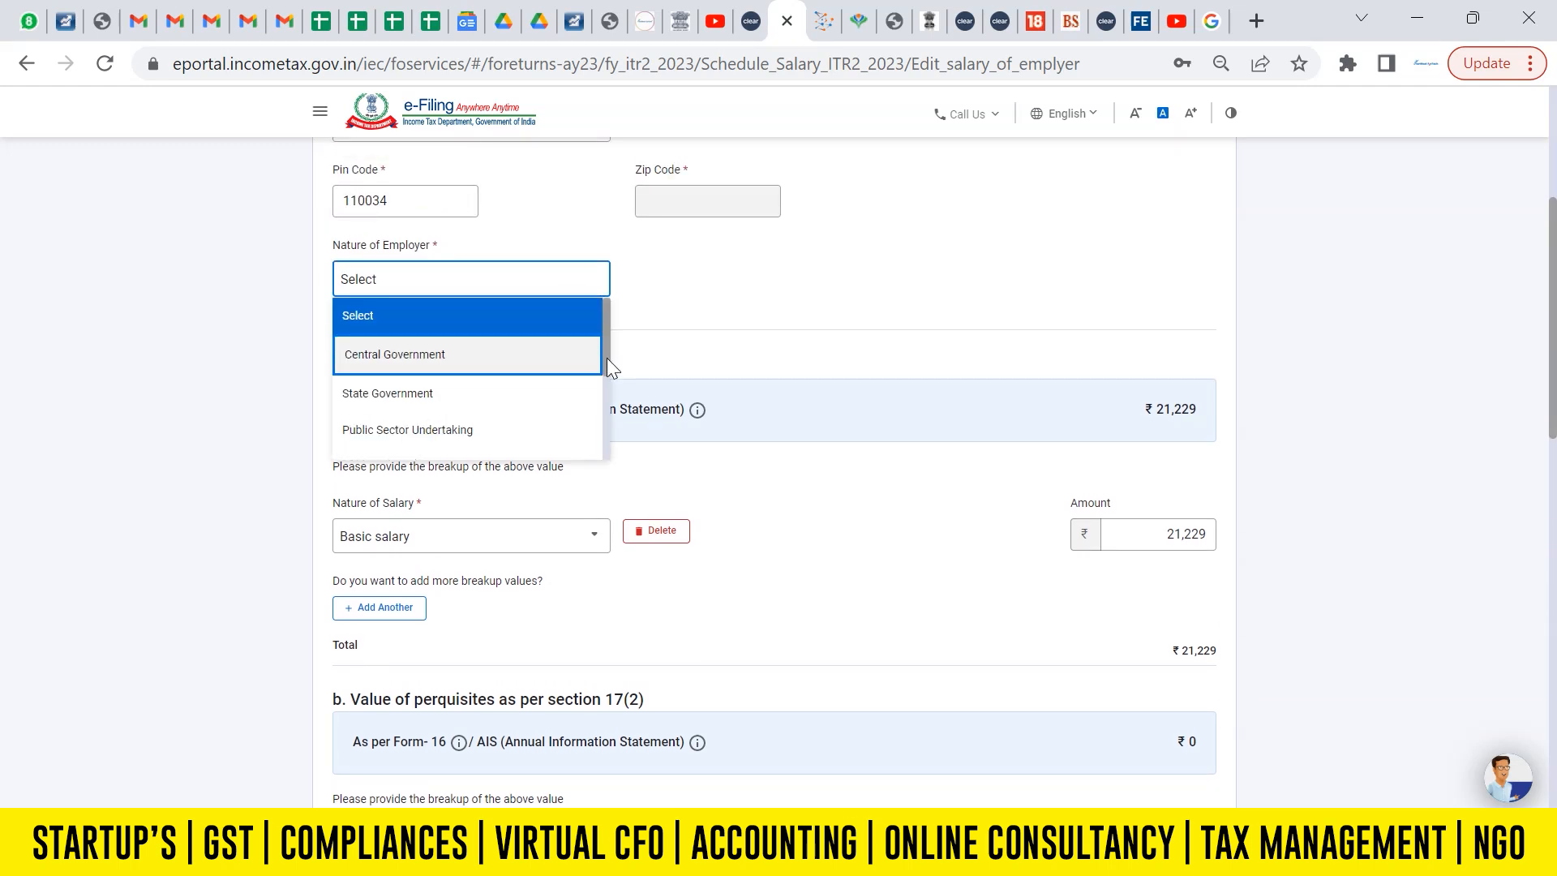
left_click_drag(606, 352, 599, 445)
left_click(512, 445)
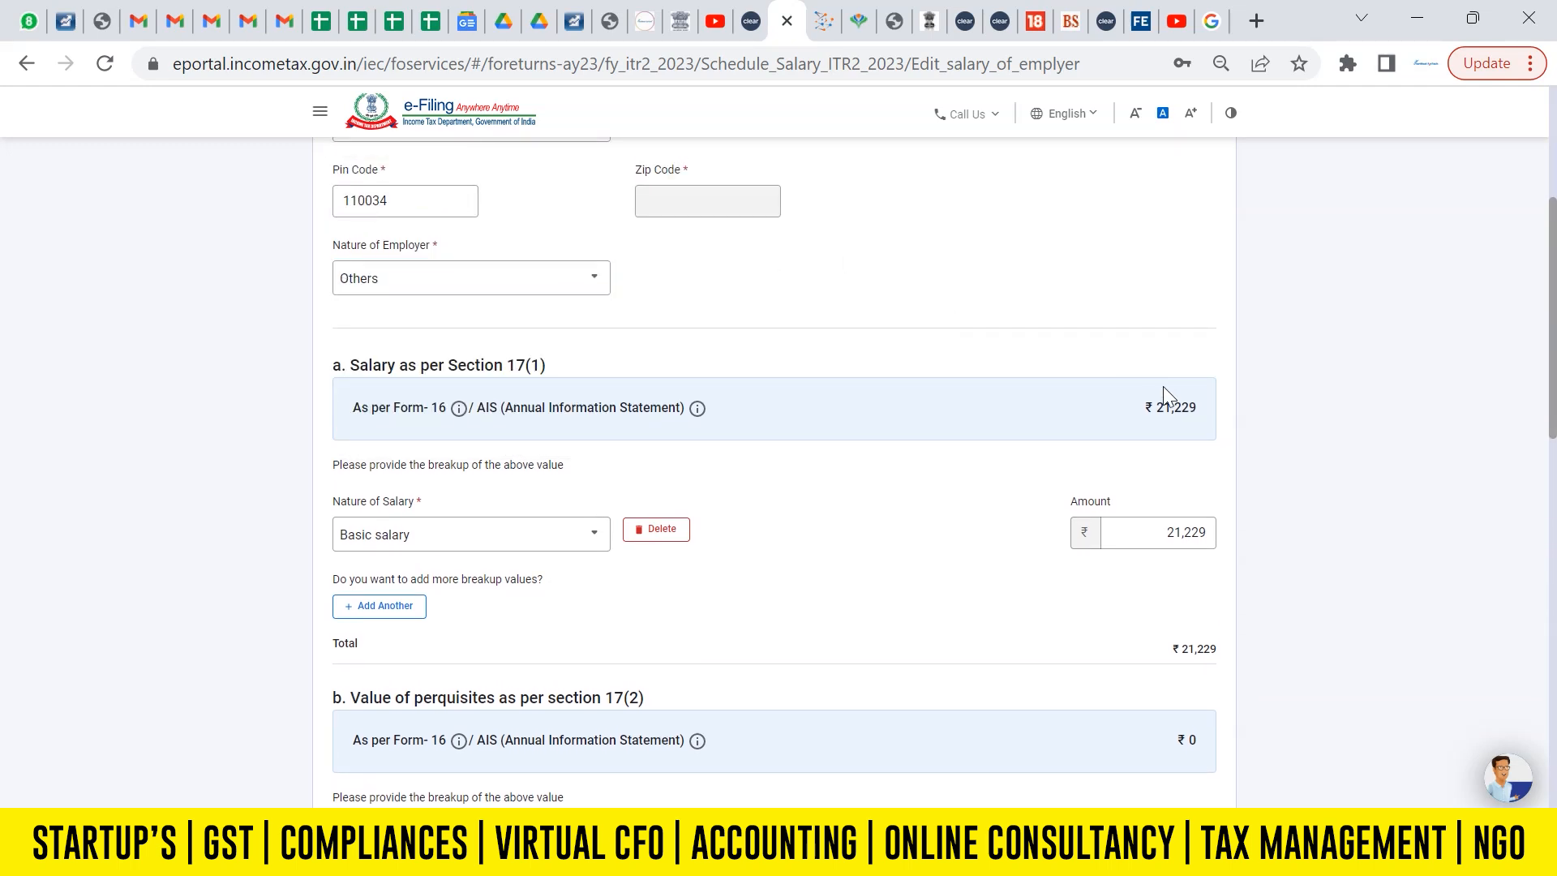
Delete the blank perquisite row under section 17(2) from the salary breakup.
left_click_drag(1554, 401, 1553, 441)
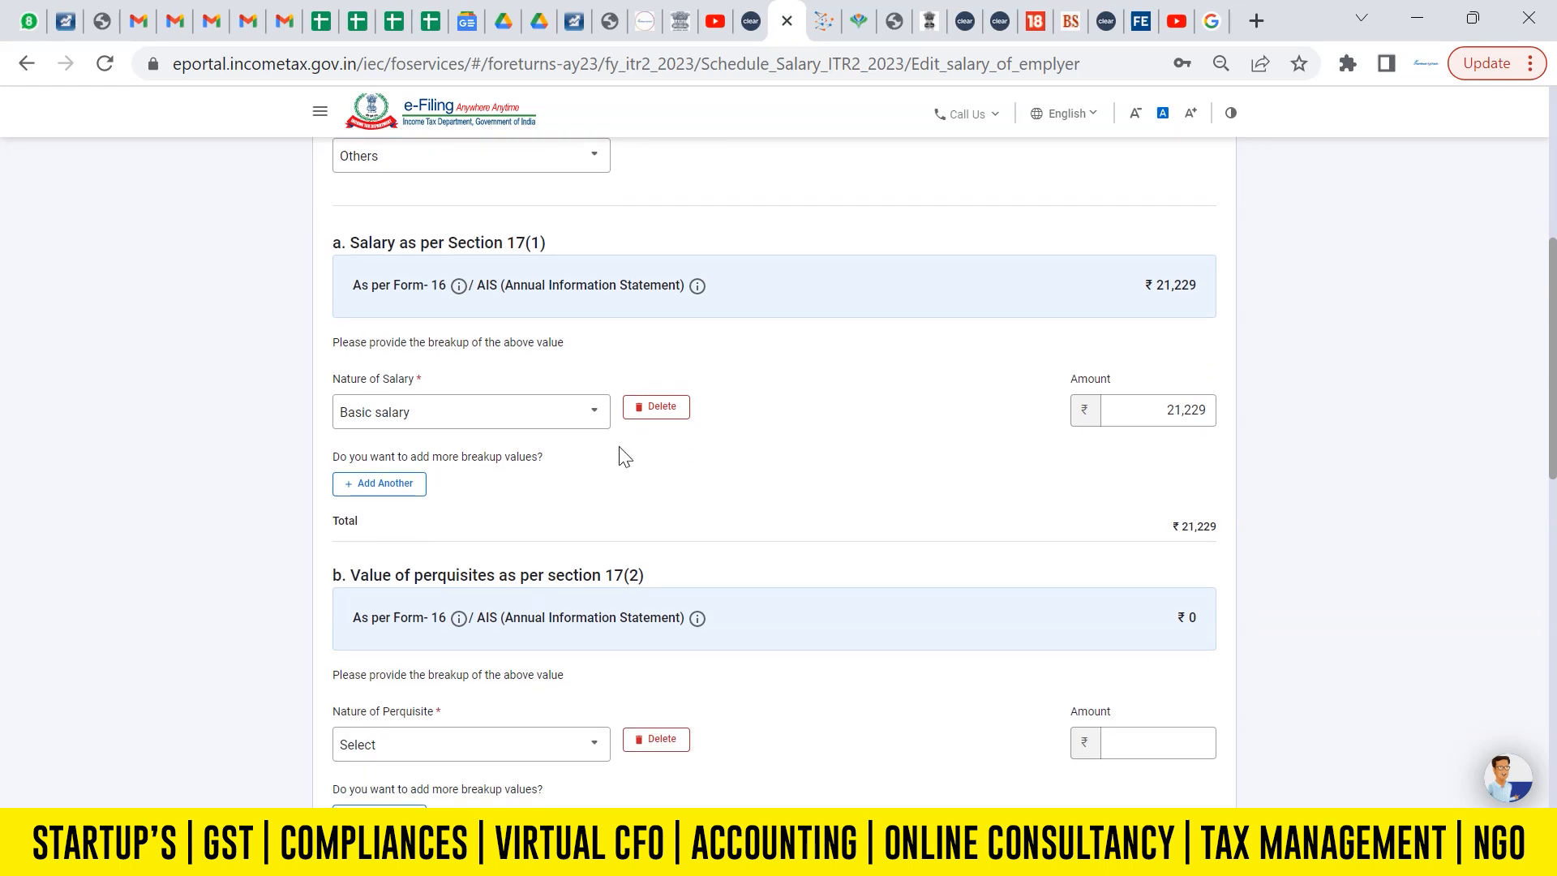
scroll(1553, 446, "down", 4)
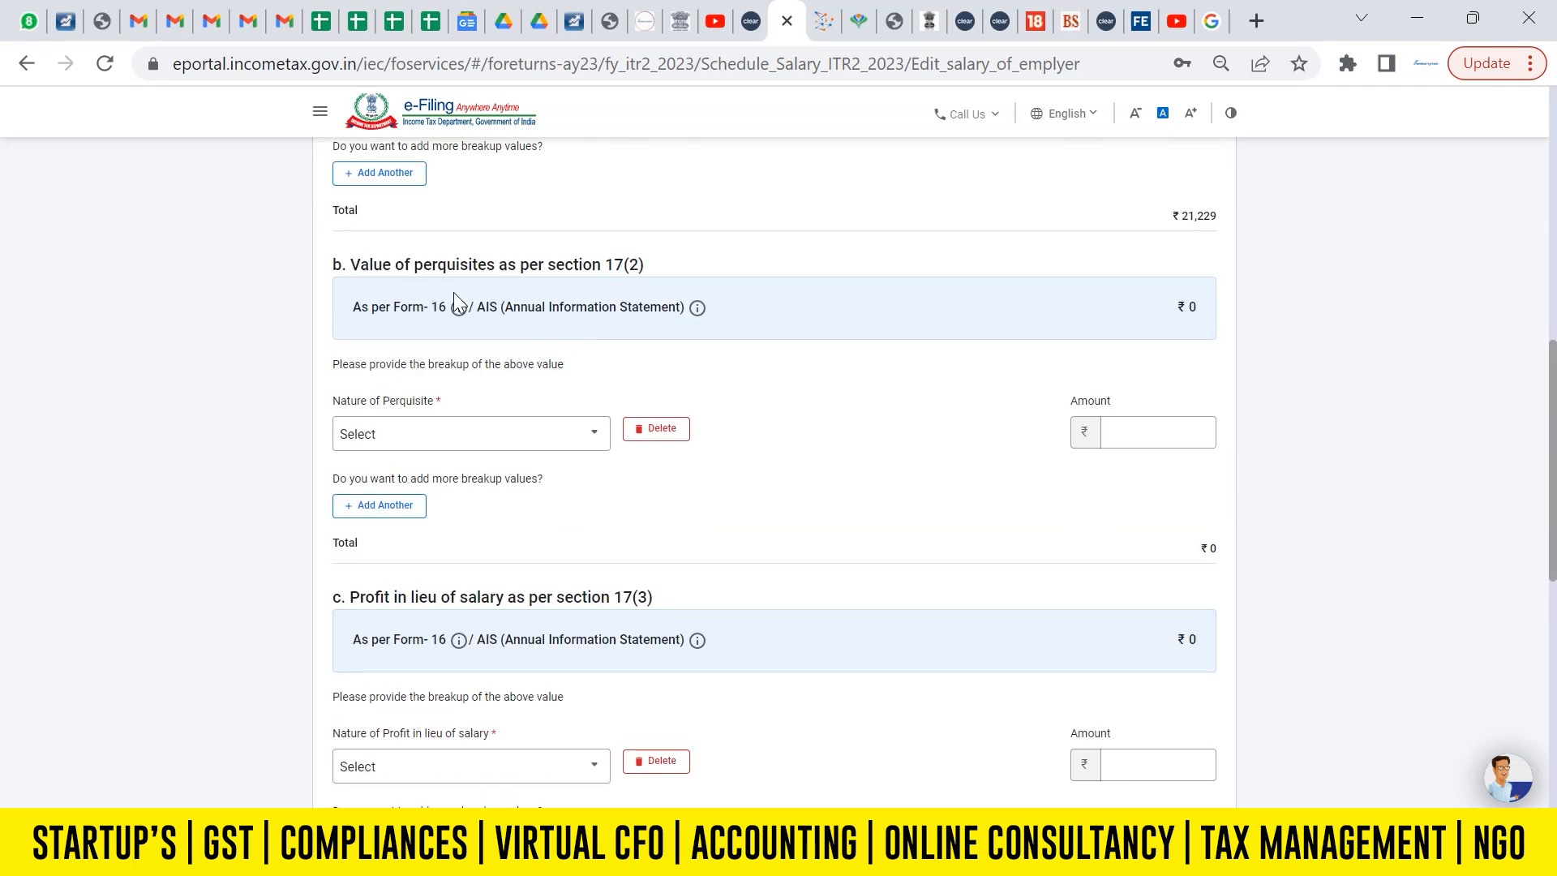
left_click(639, 427)
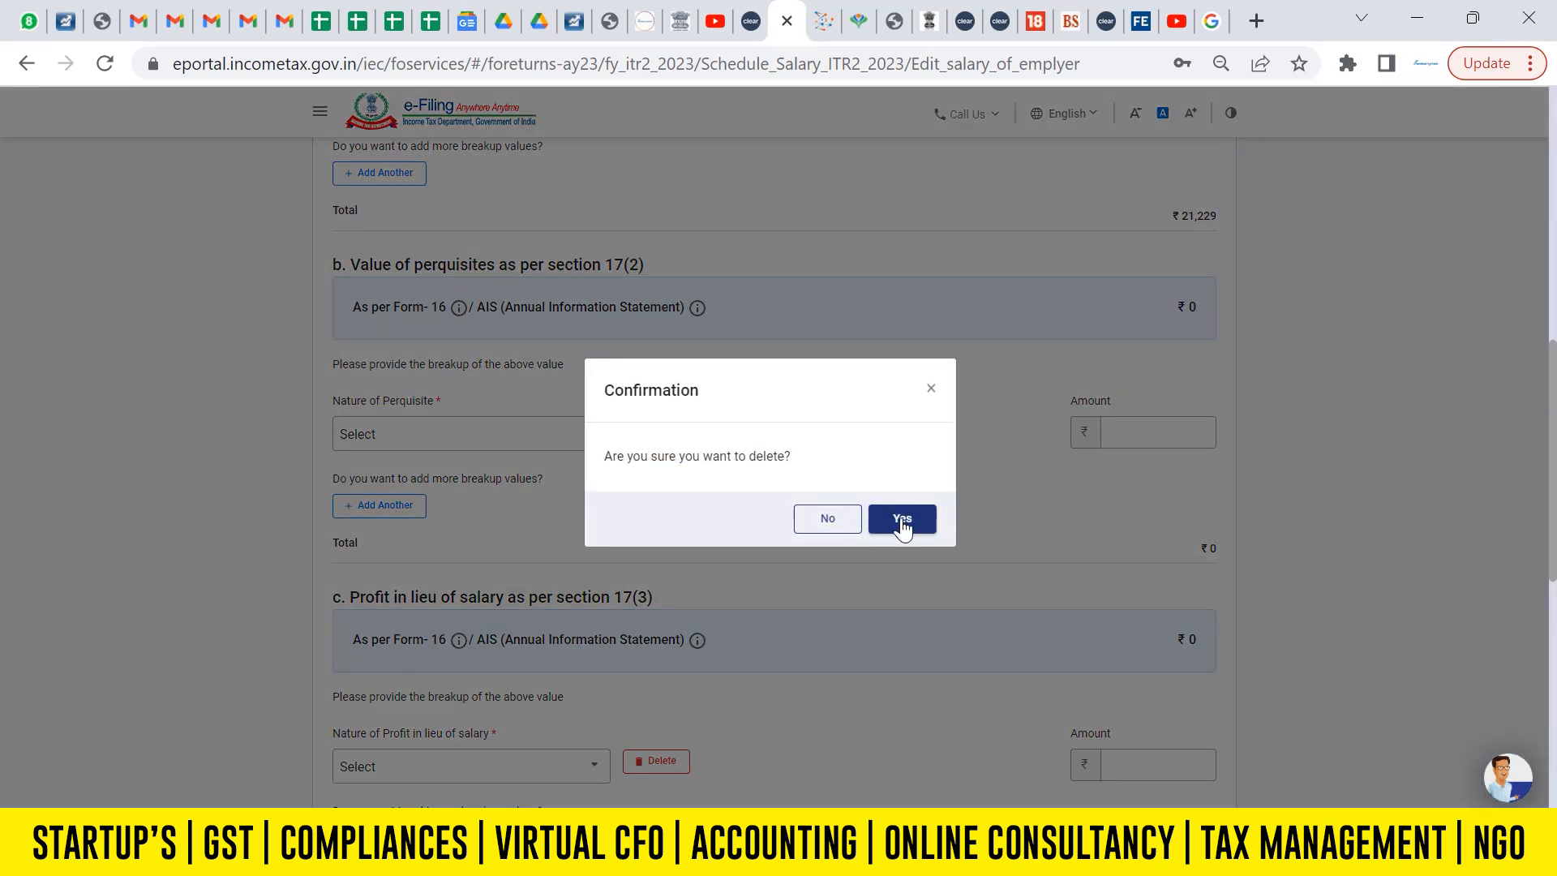
left_click(900, 504)
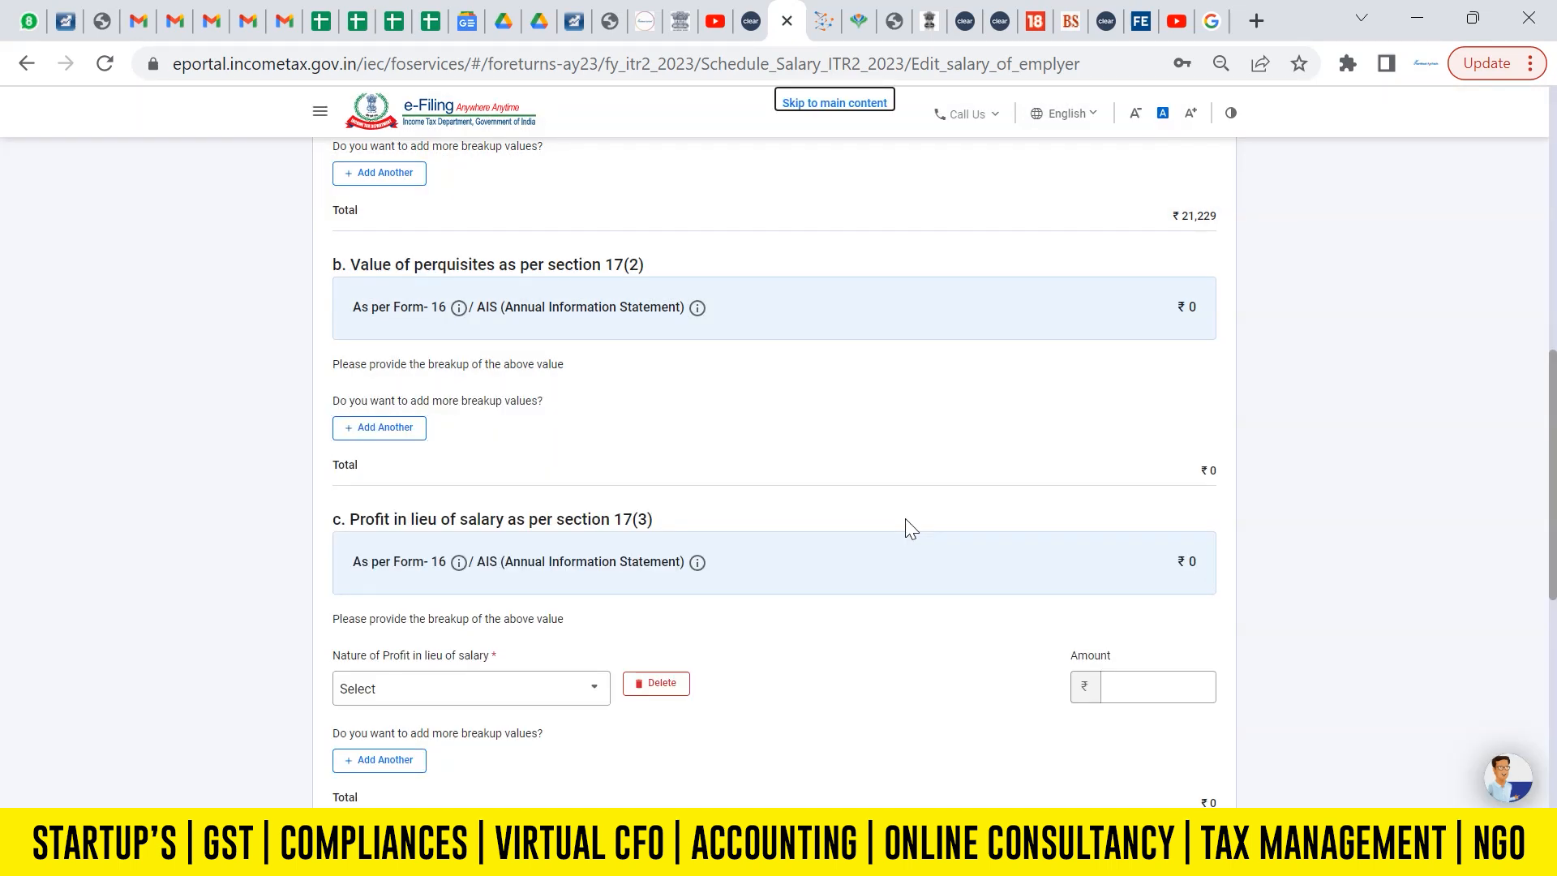
Delete the blank profit in lieu of salary row under section 17(3) and save the breakup details.
scroll(907, 523, "down", 3)
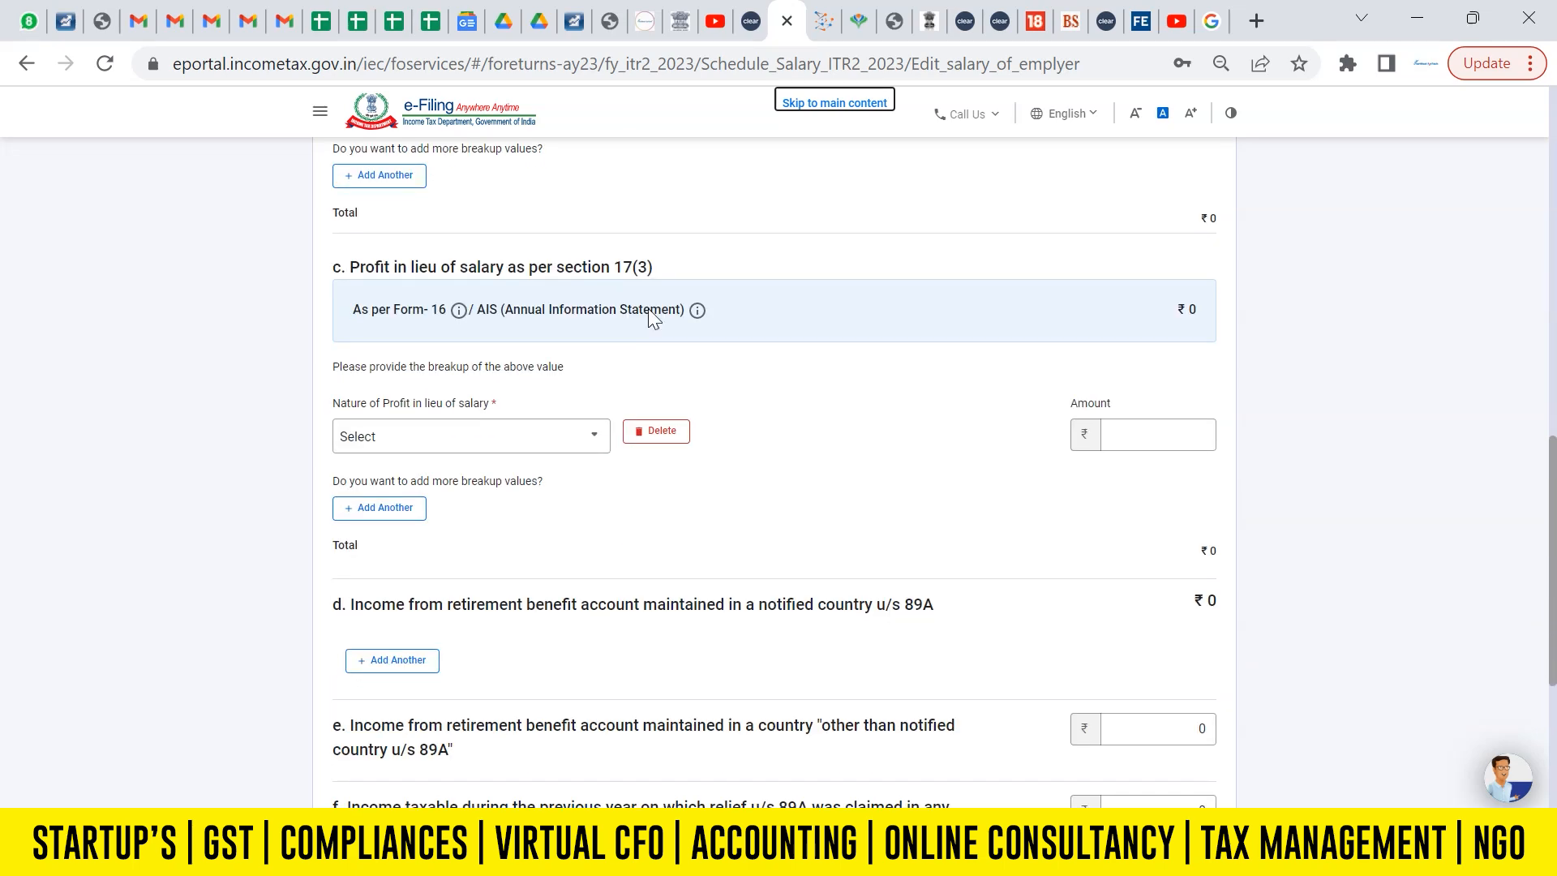
left_click(648, 431)
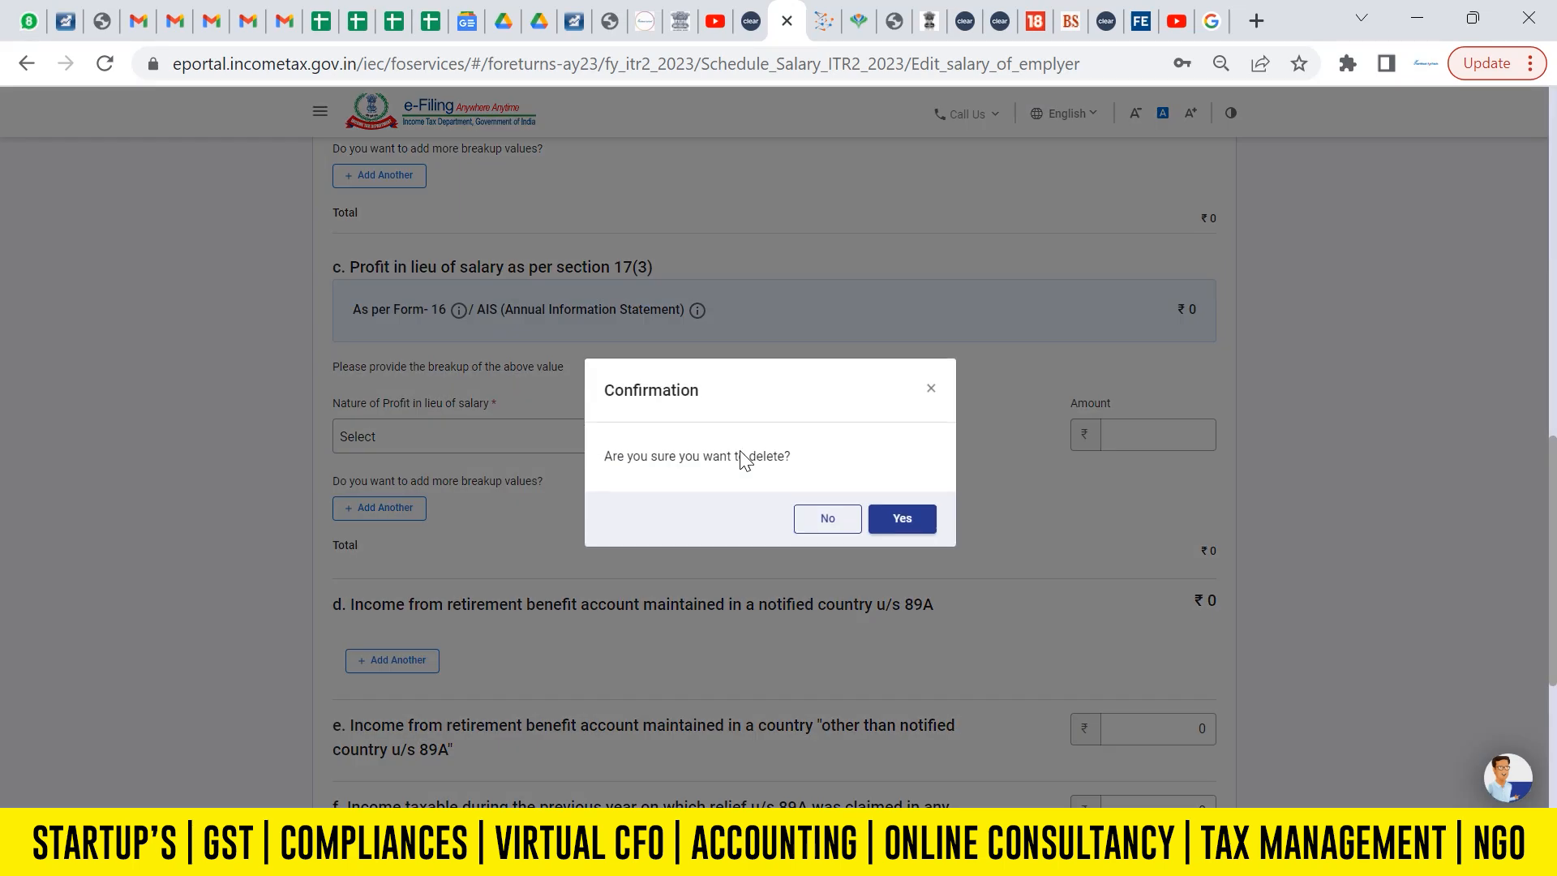
left_click(902, 519)
scroll(1552, 571, "down", 2)
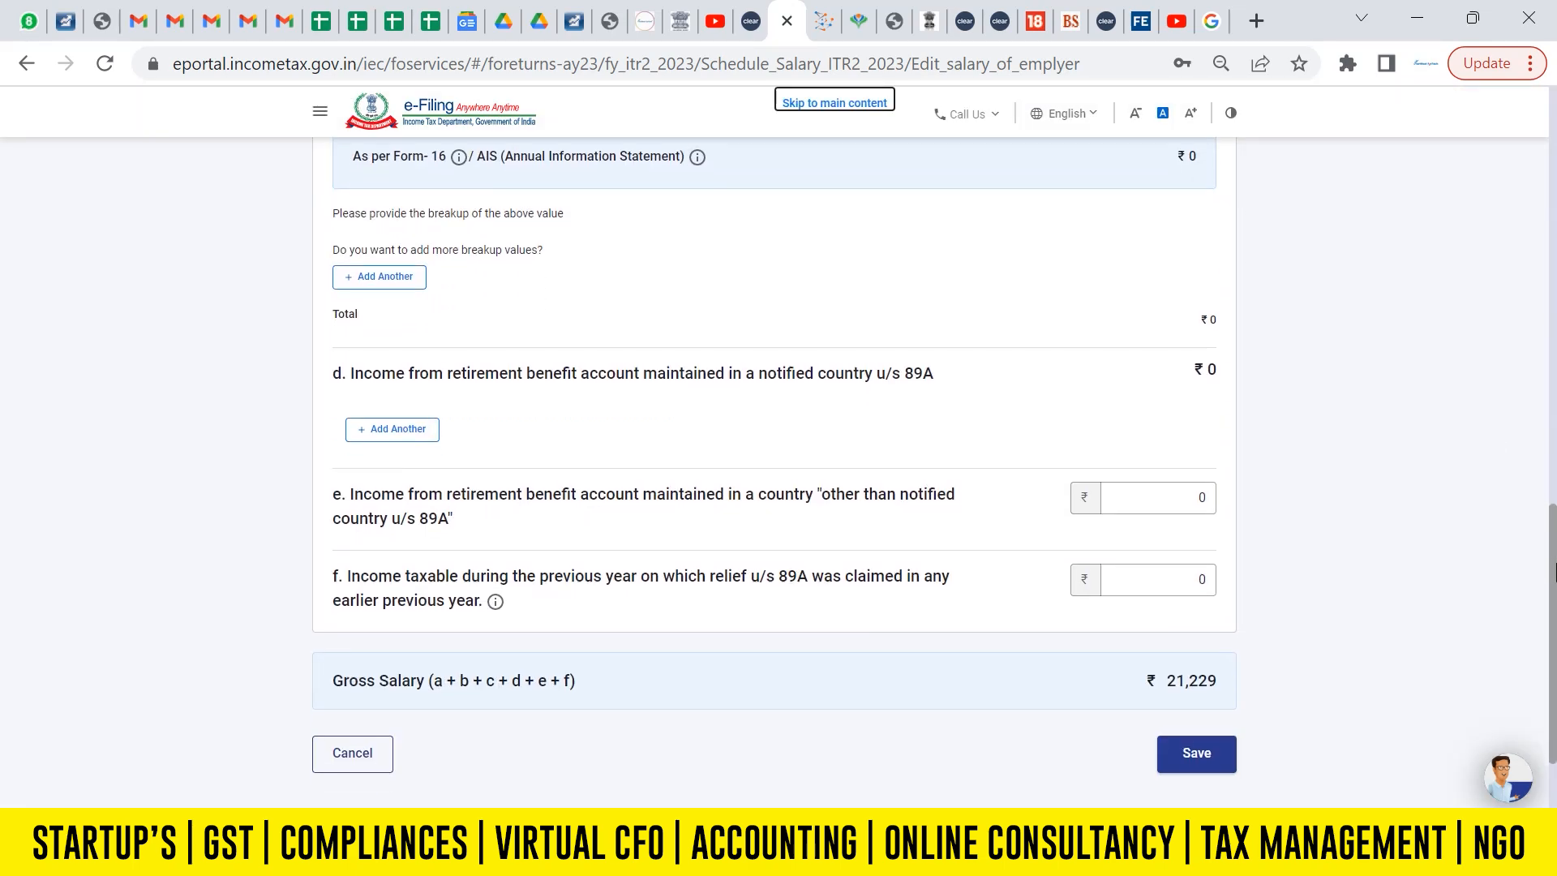
left_click(1203, 756)
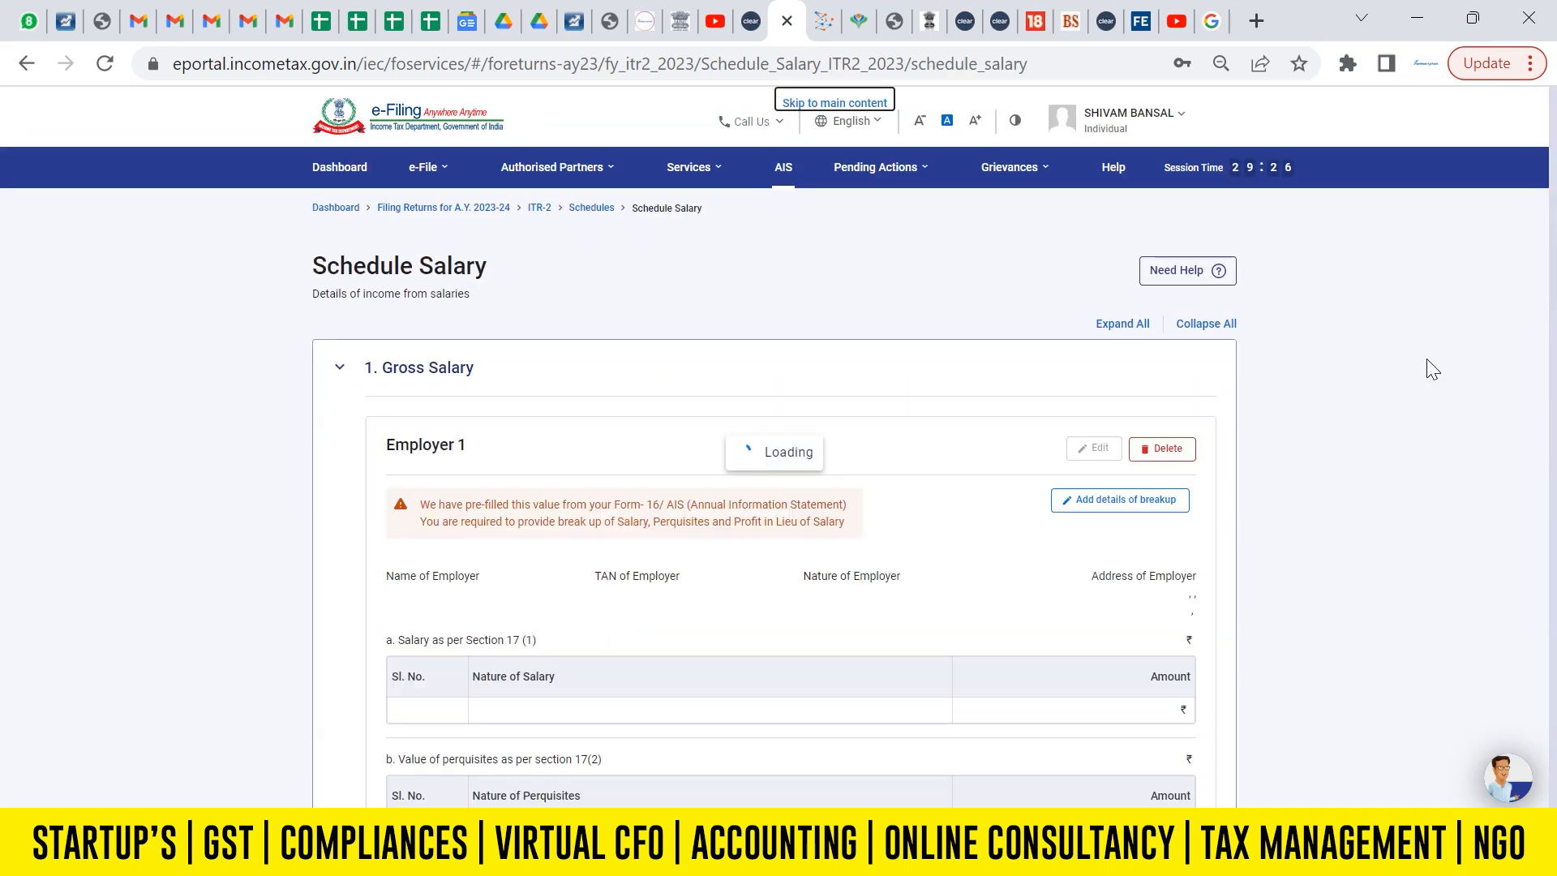
Review the updated salary figures and confirm Schedule Salary.
scroll(1552, 452, "down", 5)
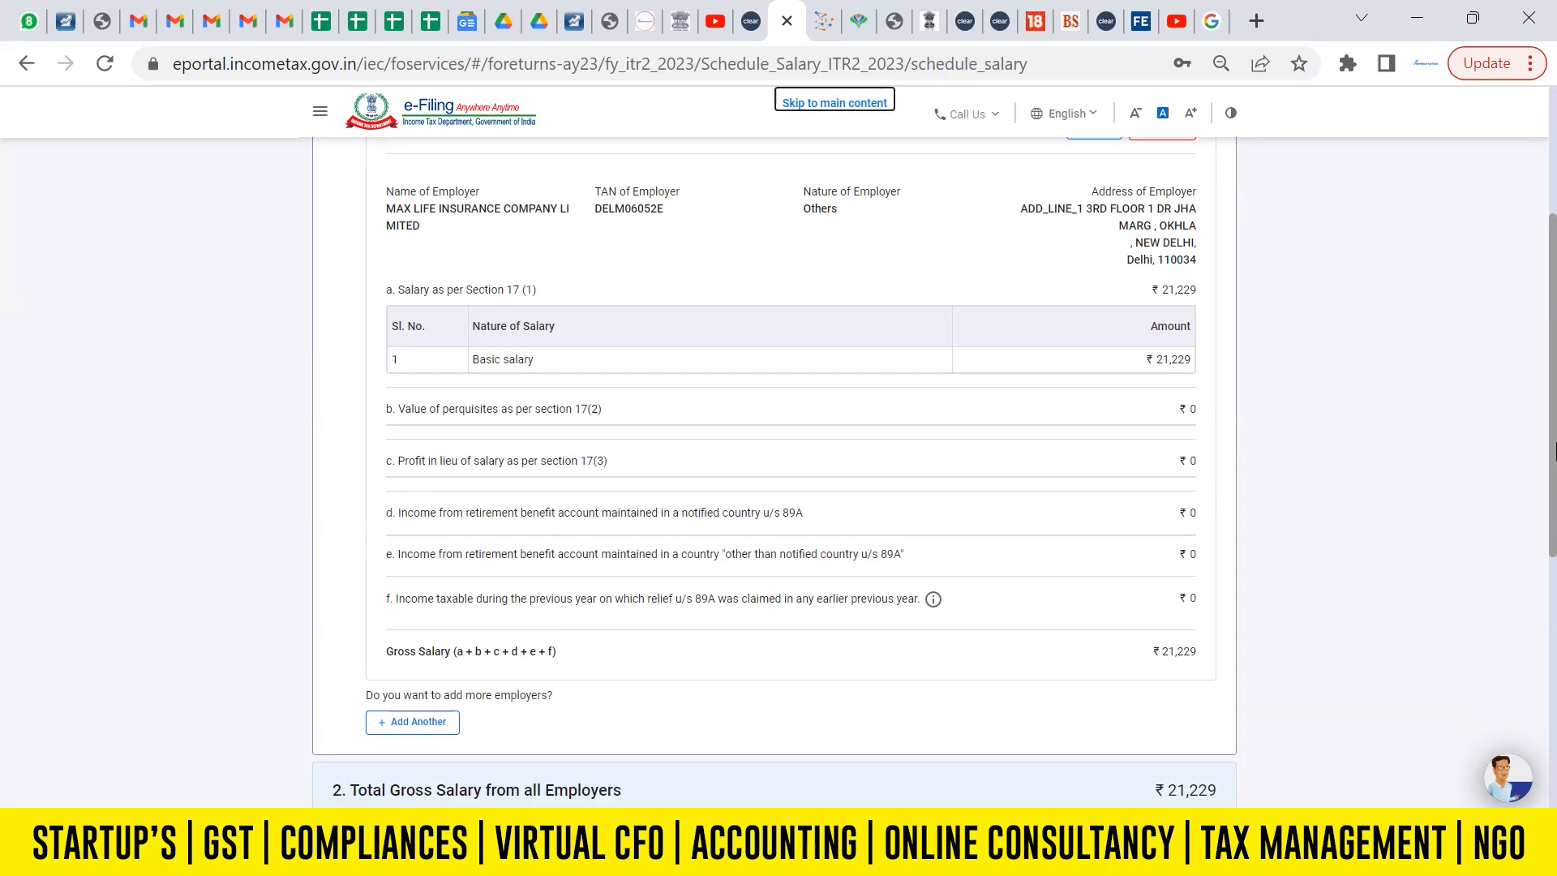
scroll(1553, 451, "down", 2)
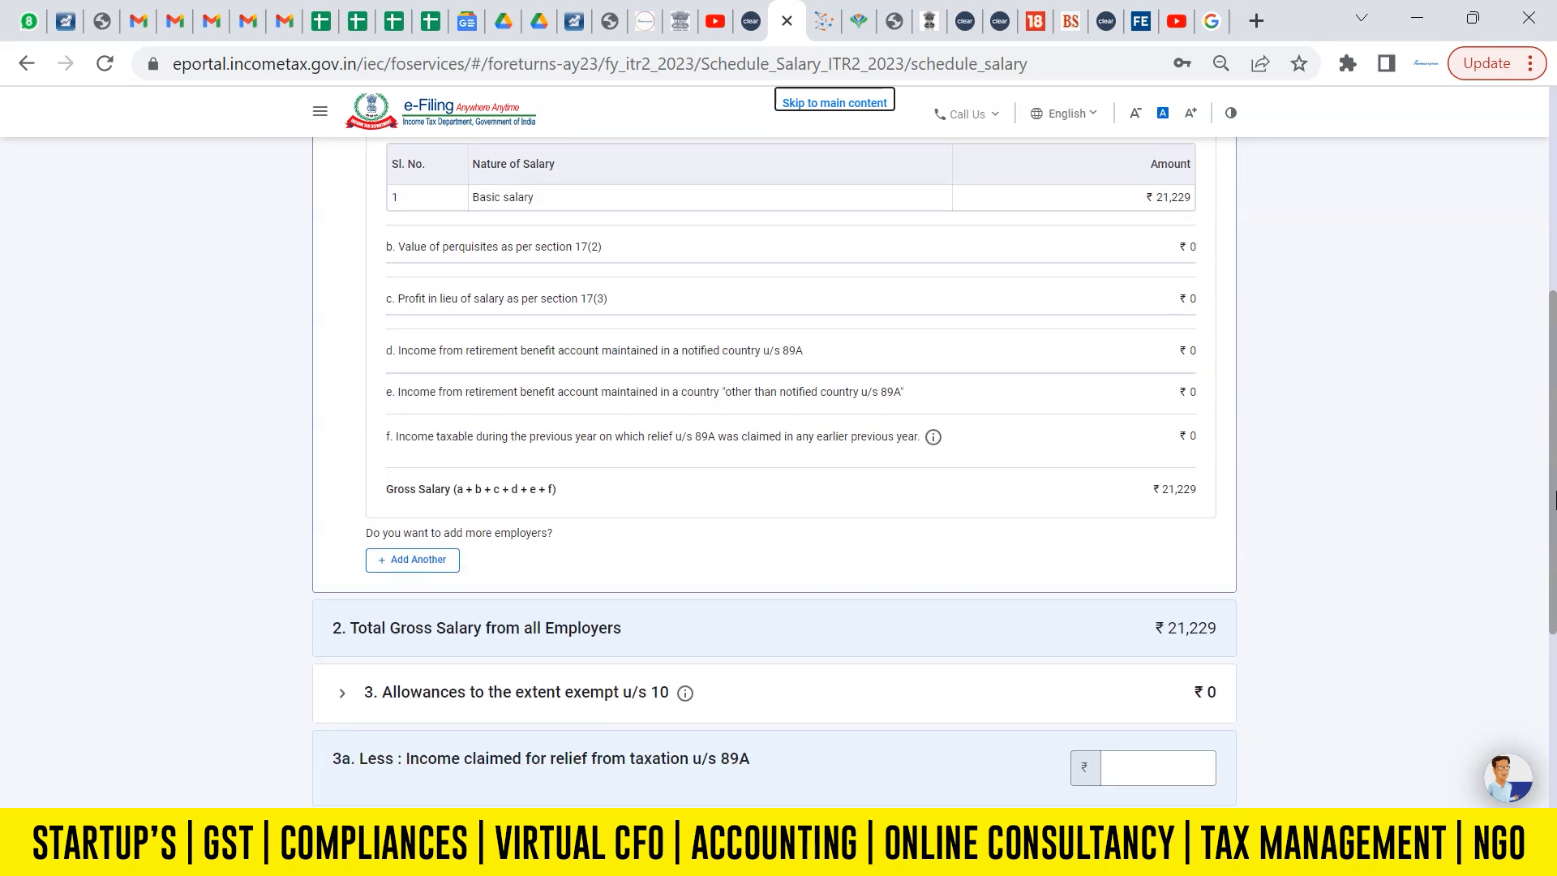
scroll(1553, 498, "down", 5)
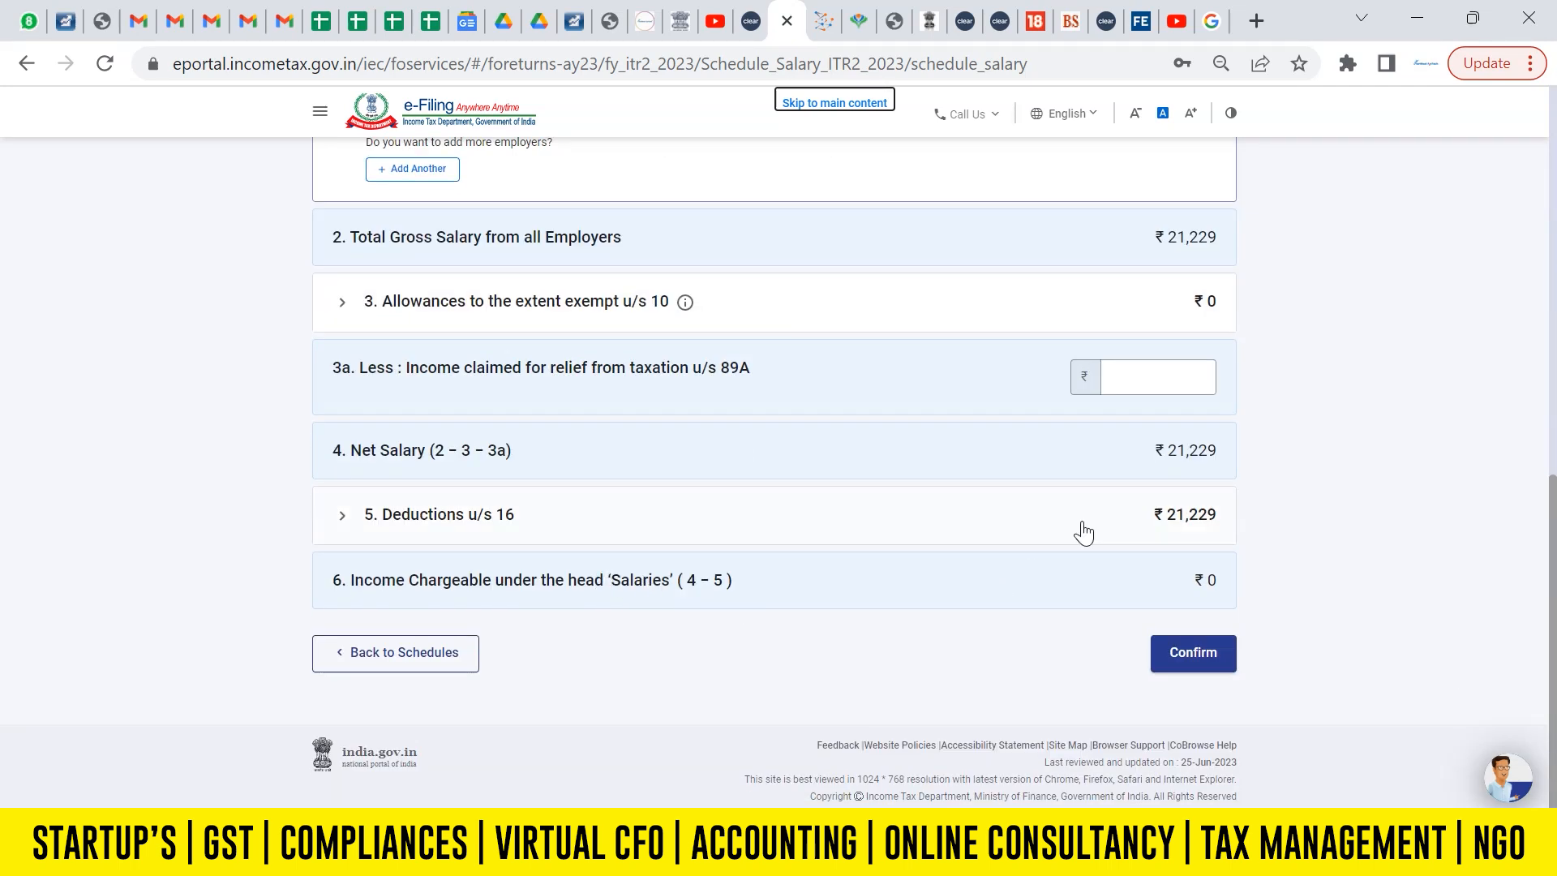
left_click(1187, 670)
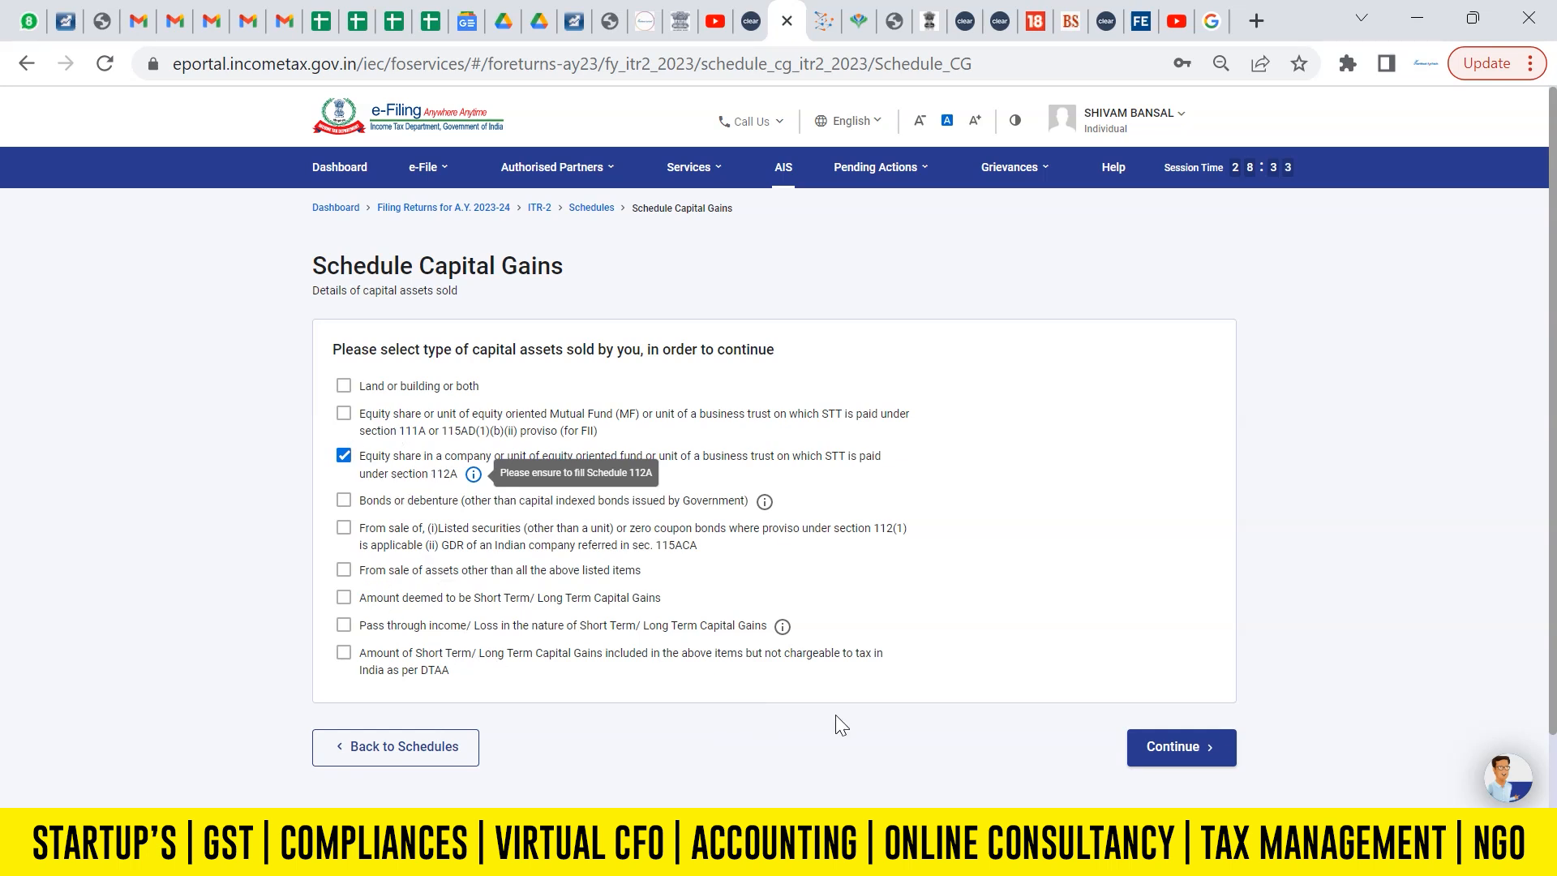
Continue Schedule Capital Gains with the STT-paid equity share option under section 112A, and open Schedule 112A from its details.
left_click(1172, 750)
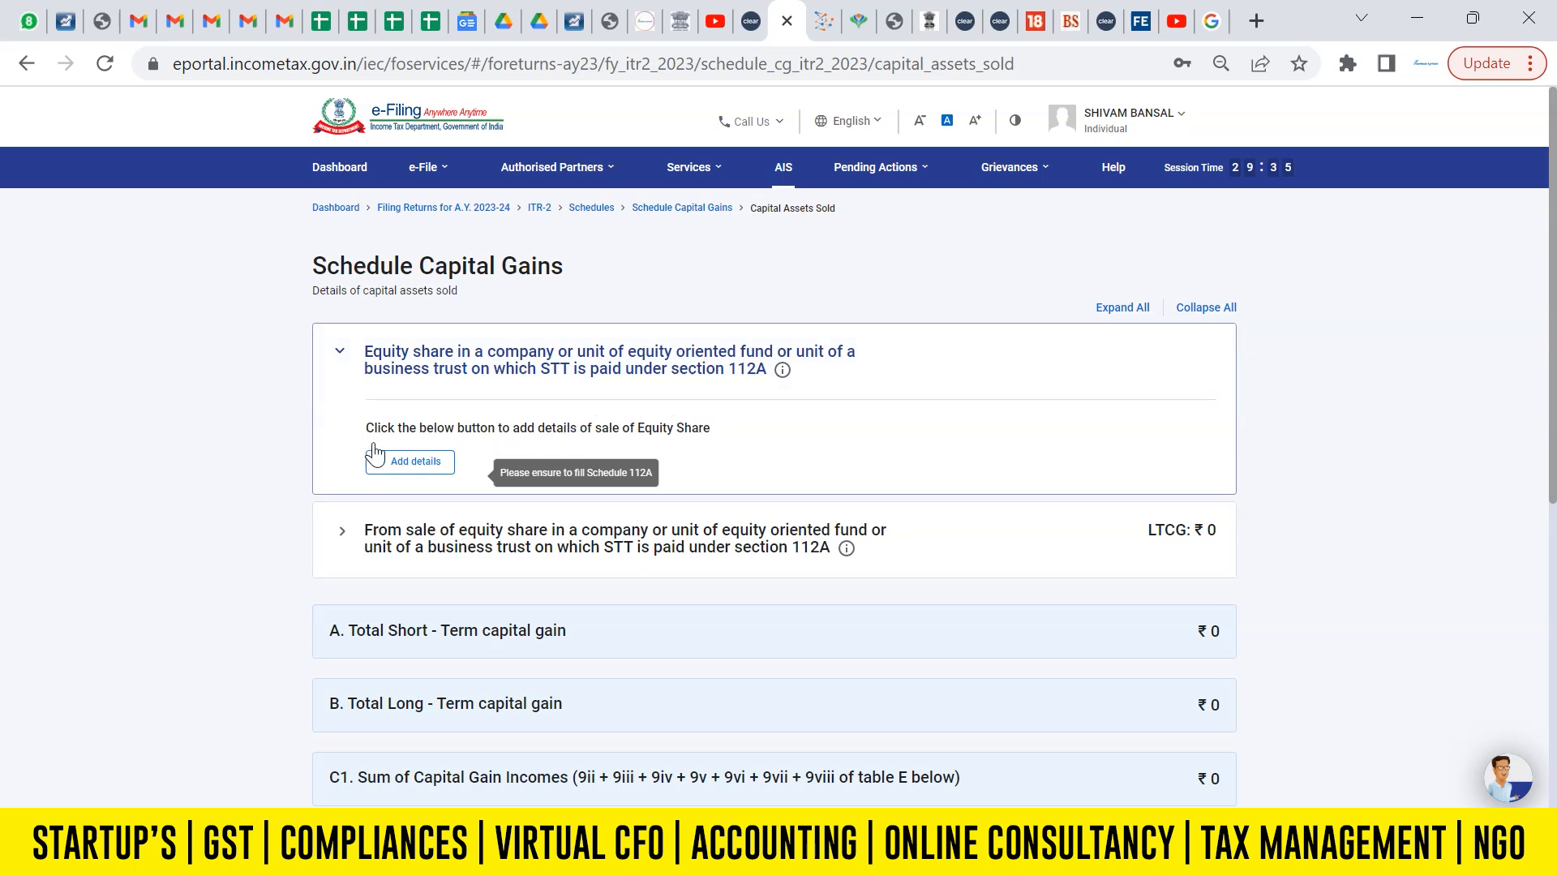
left_click(406, 459)
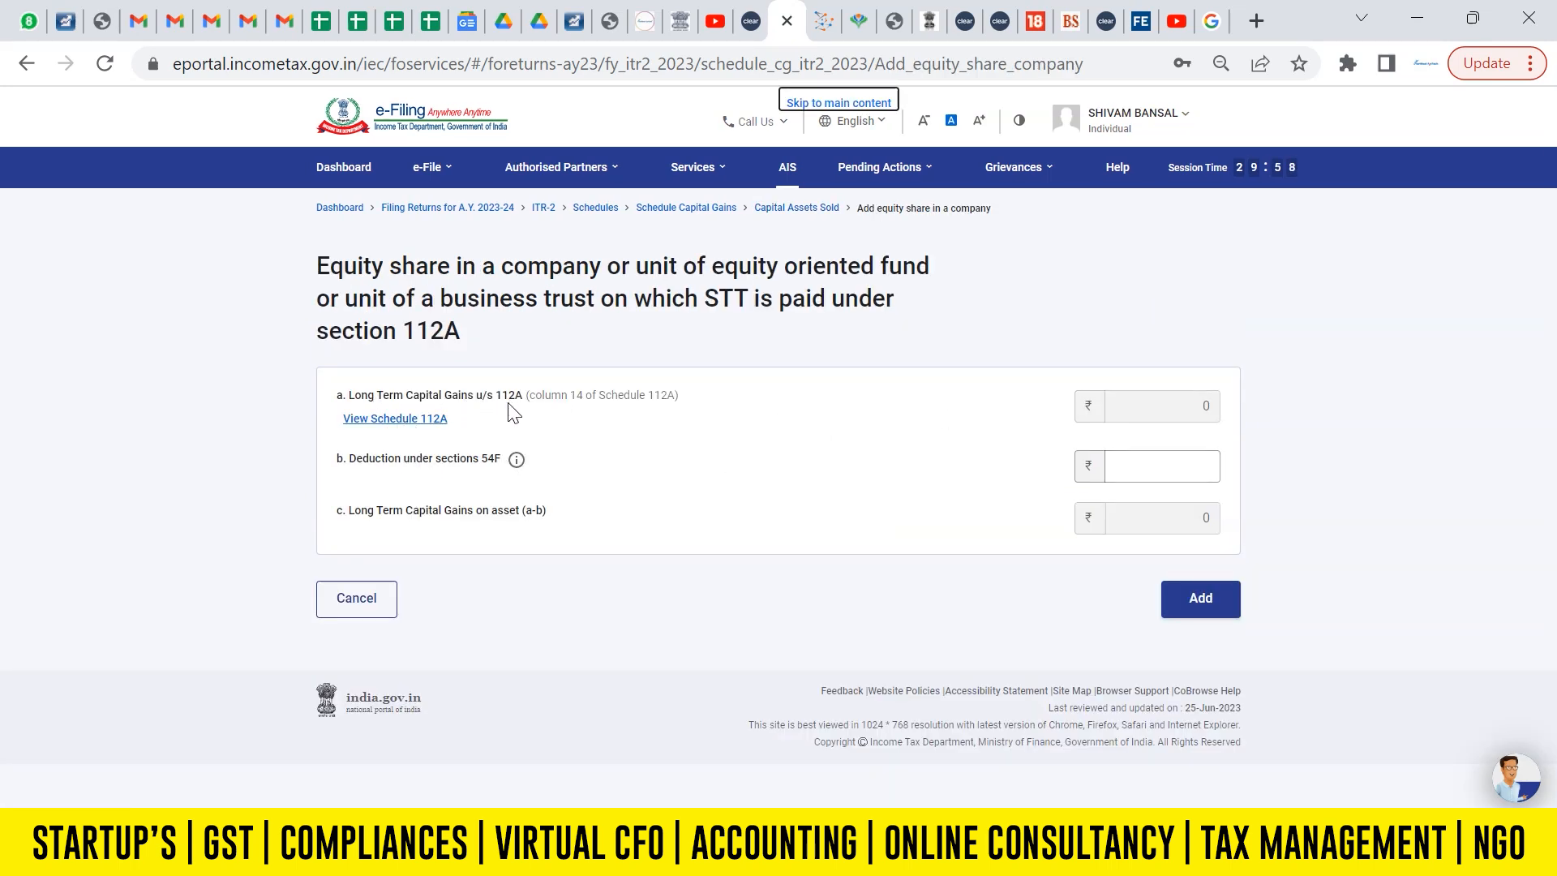
left_click(413, 422)
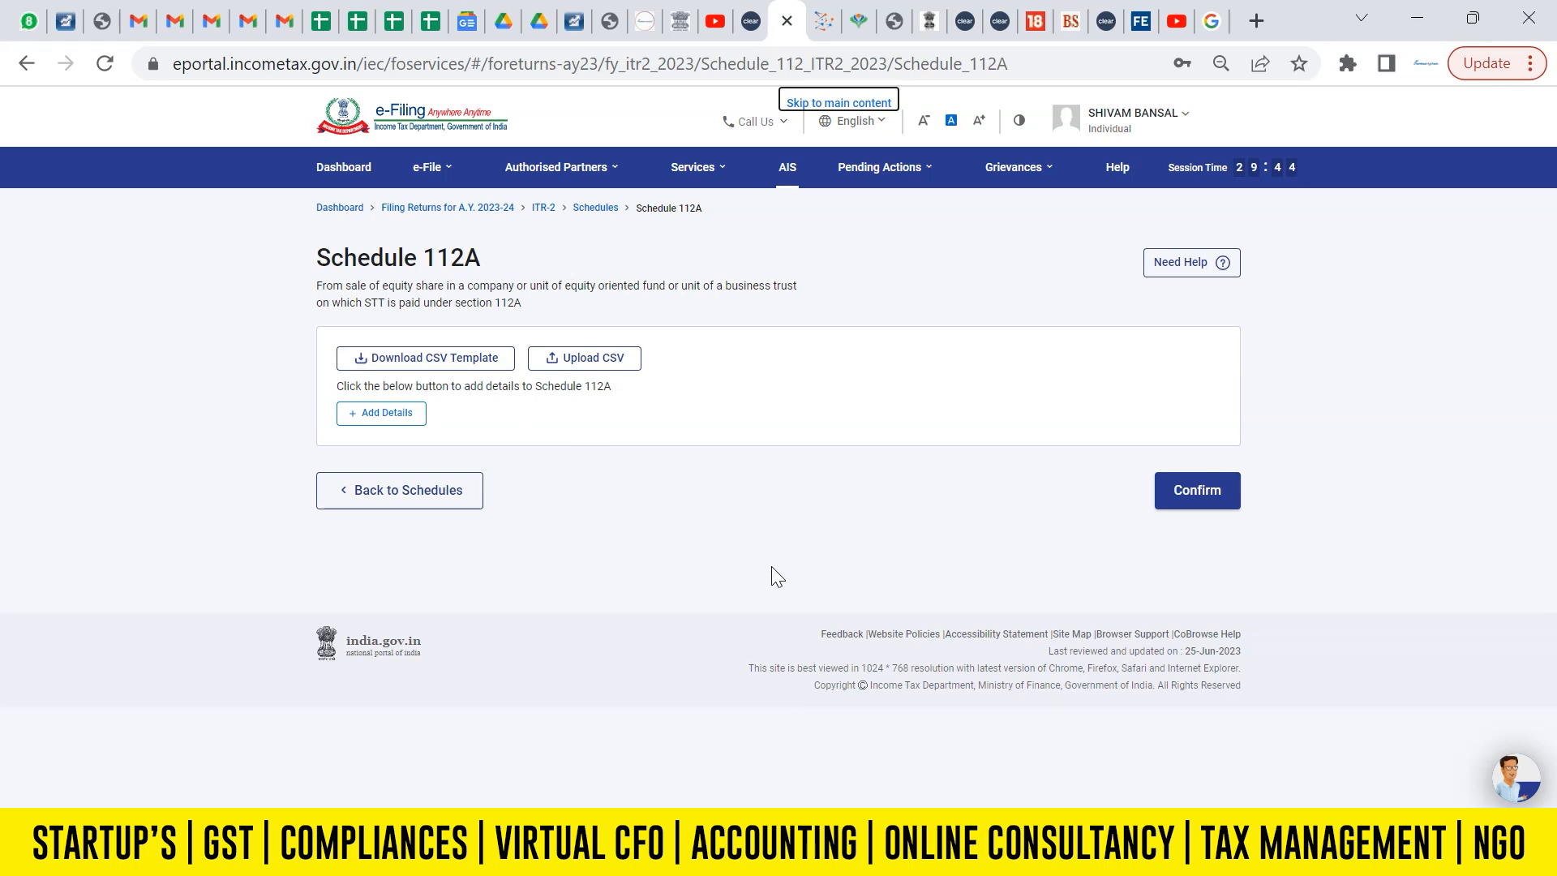
Start a new share/unit entry in Schedule 112A and set Share/Unit acquired to After 31st January, 2018.
left_click(421, 413)
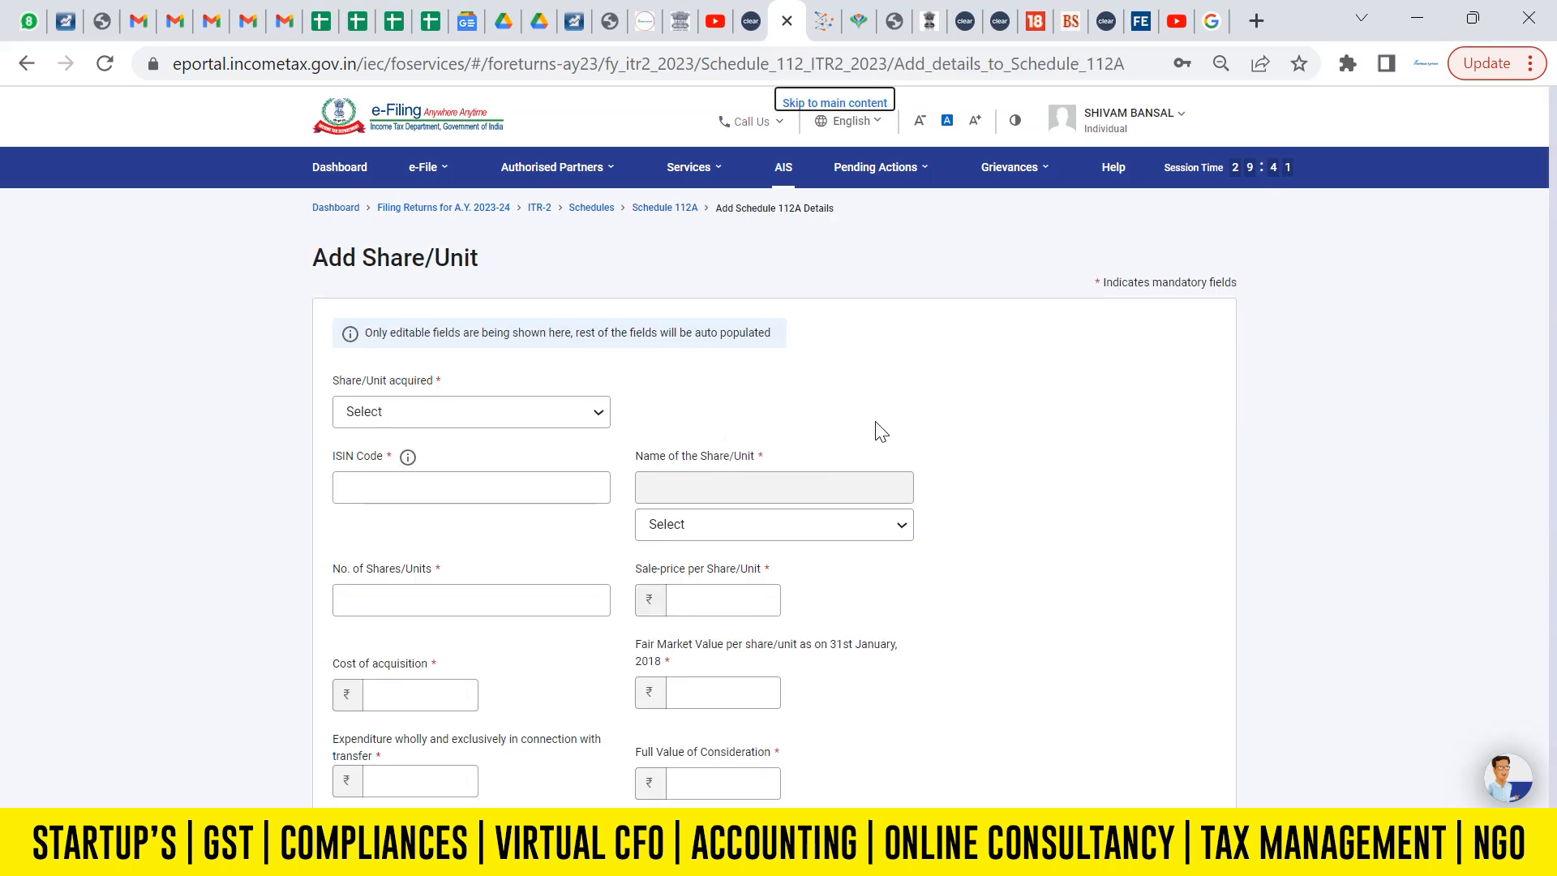
left_click(577, 418)
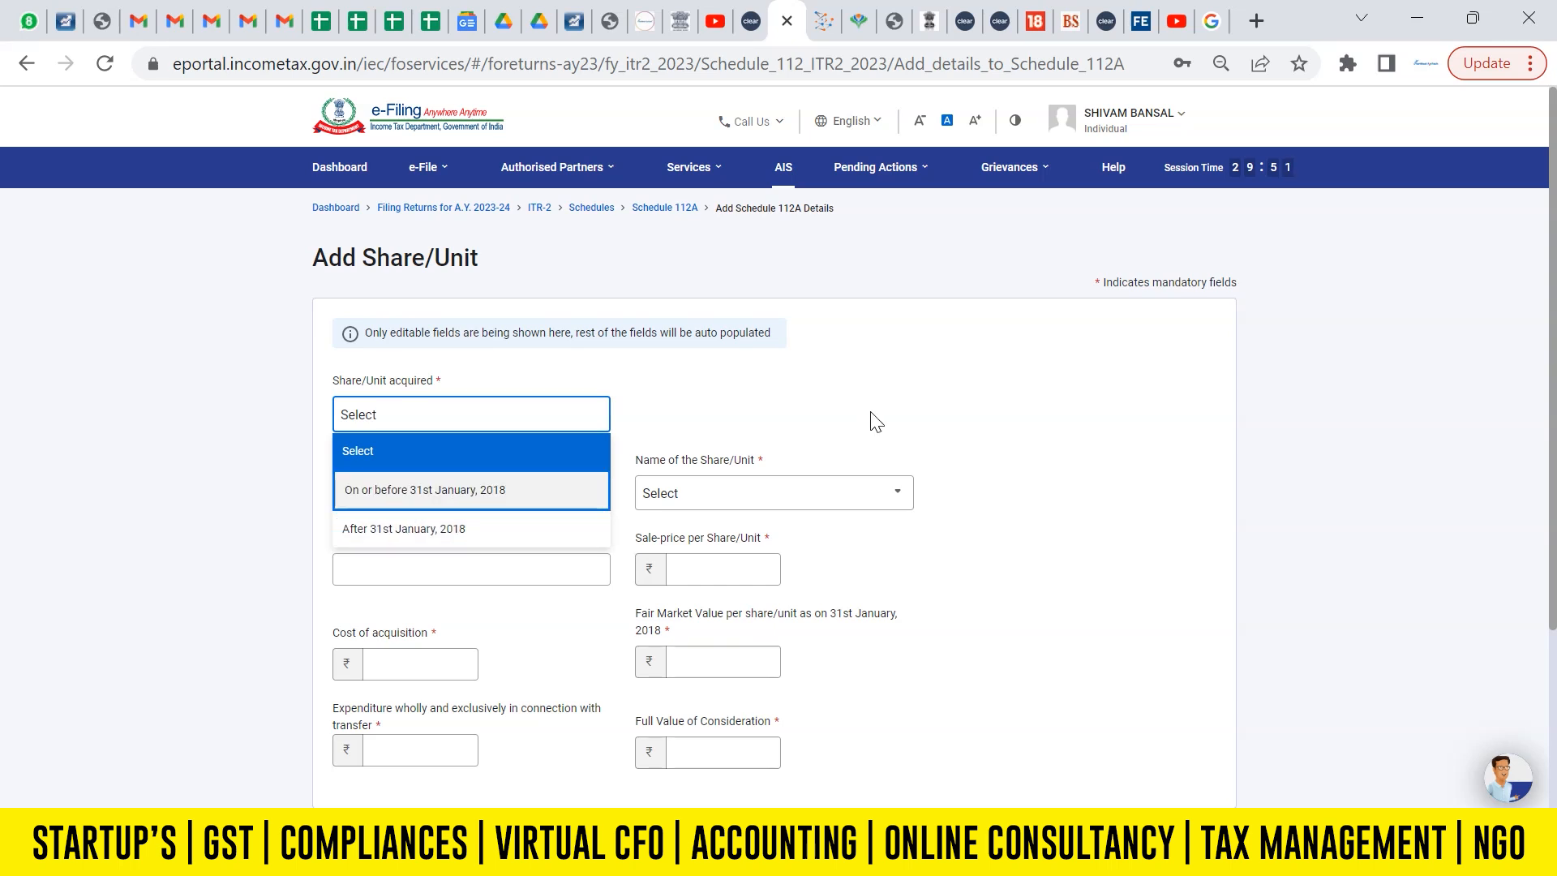
left_click(415, 531)
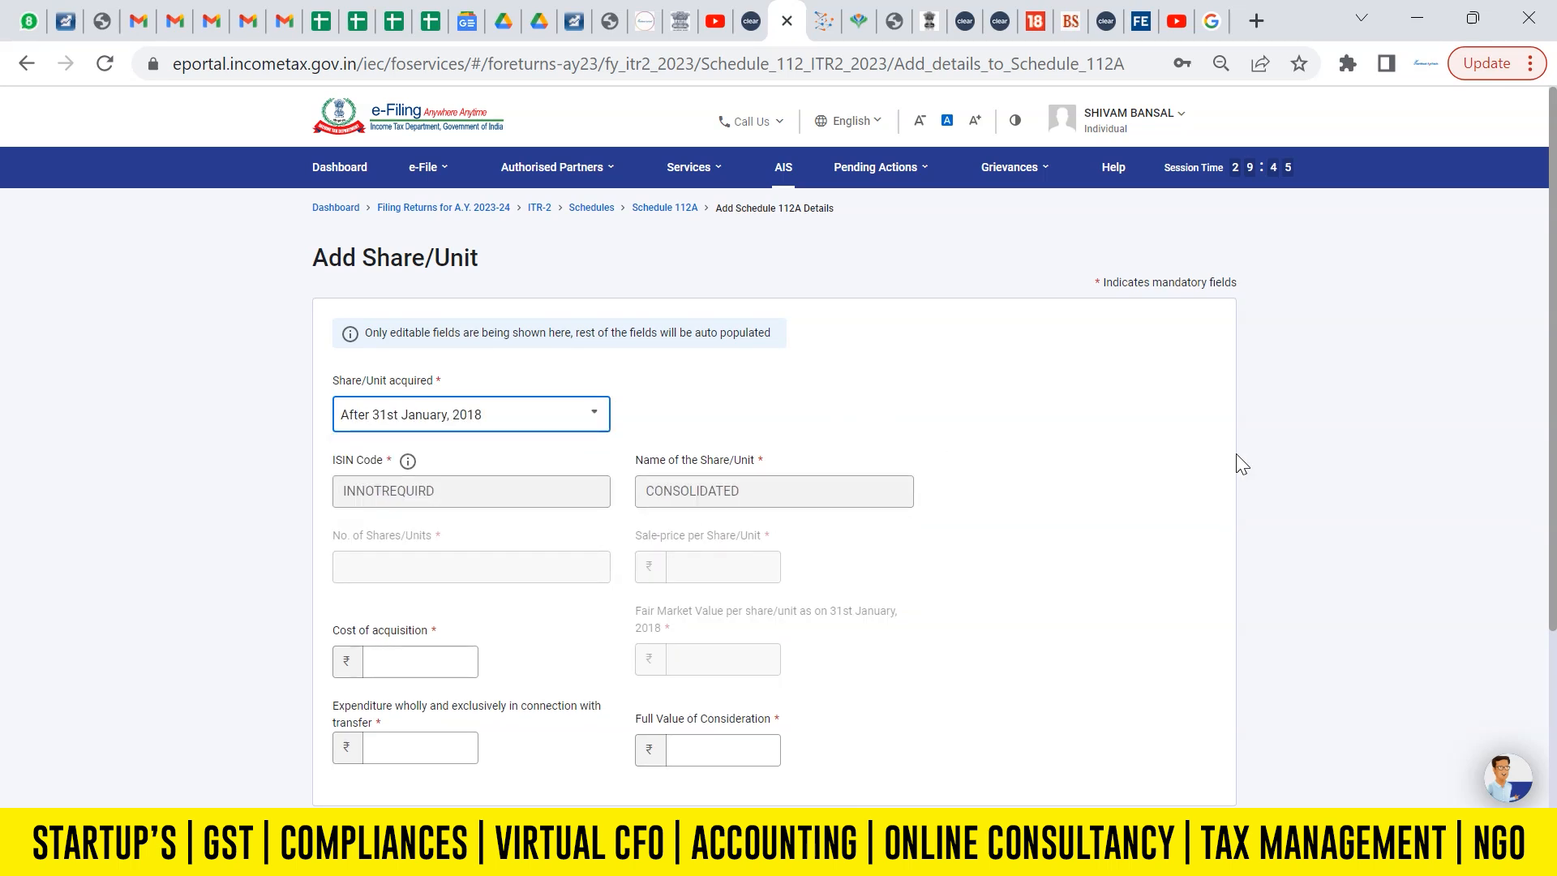
scroll(1553, 399, "down", 3)
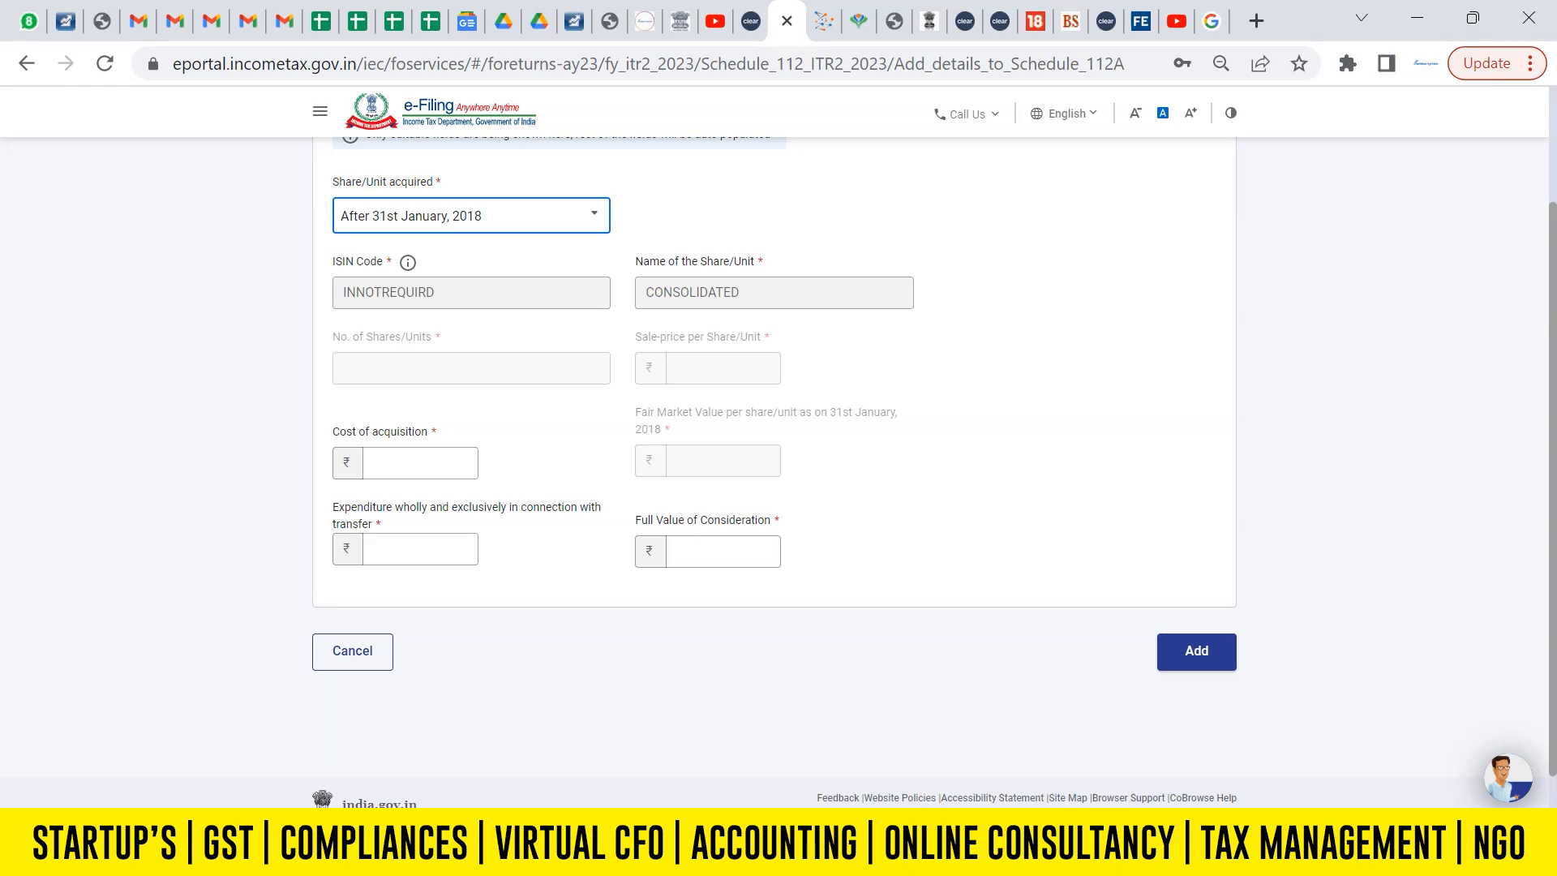
Look up the sale value in the capital gains Excel sheet and enter 12,725 as the Full Value of Consideration in Schedule 112A.
left_click(1140, 723)
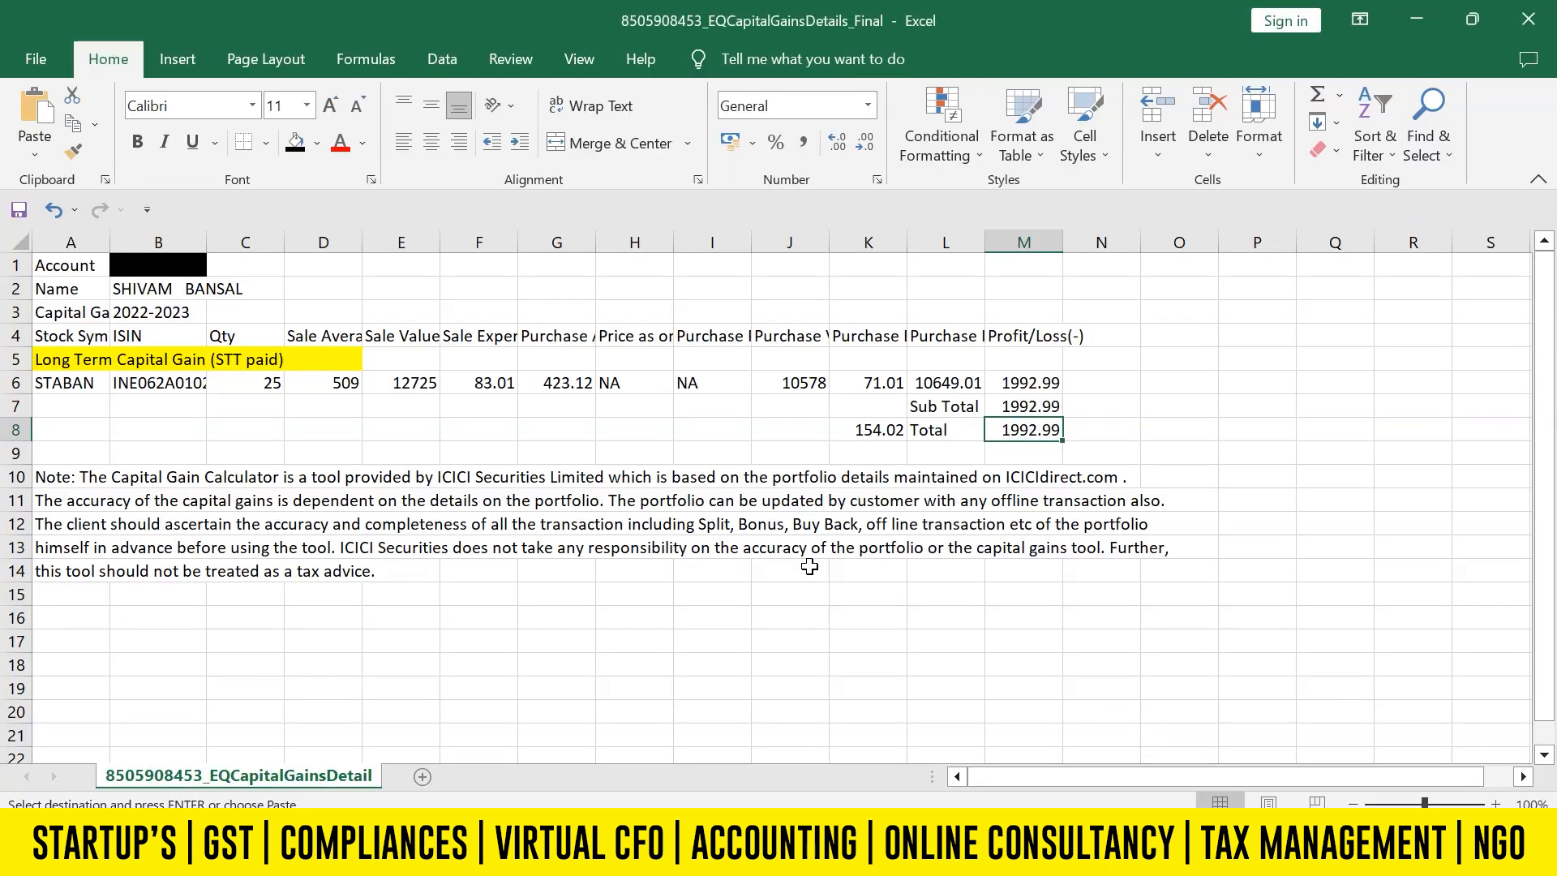
left_click(421, 382)
key("Up")
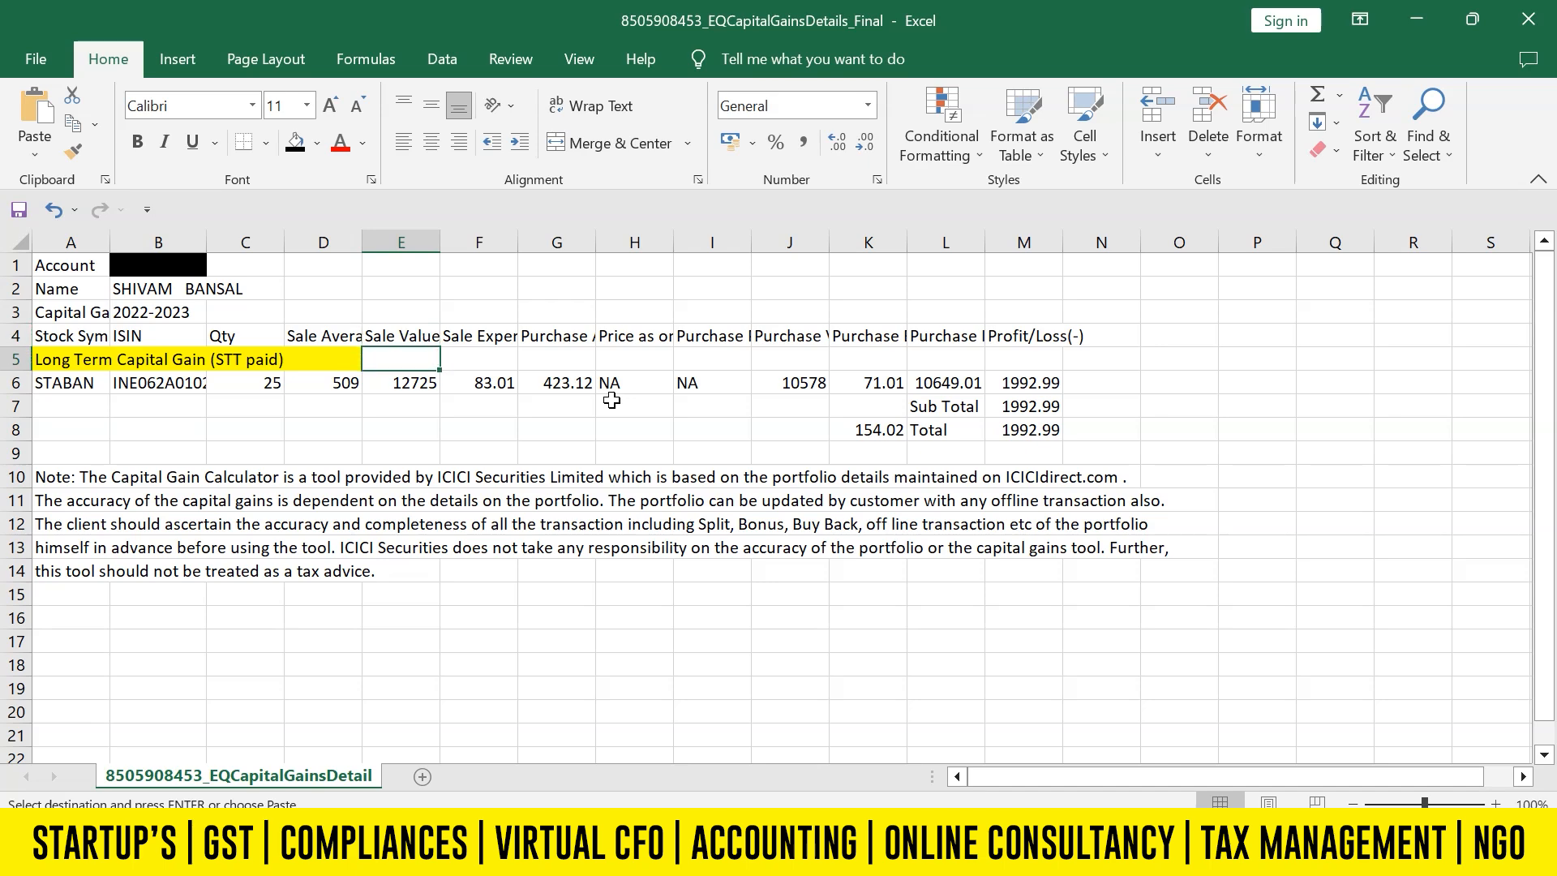
key("Down")
key("alt+Tab")
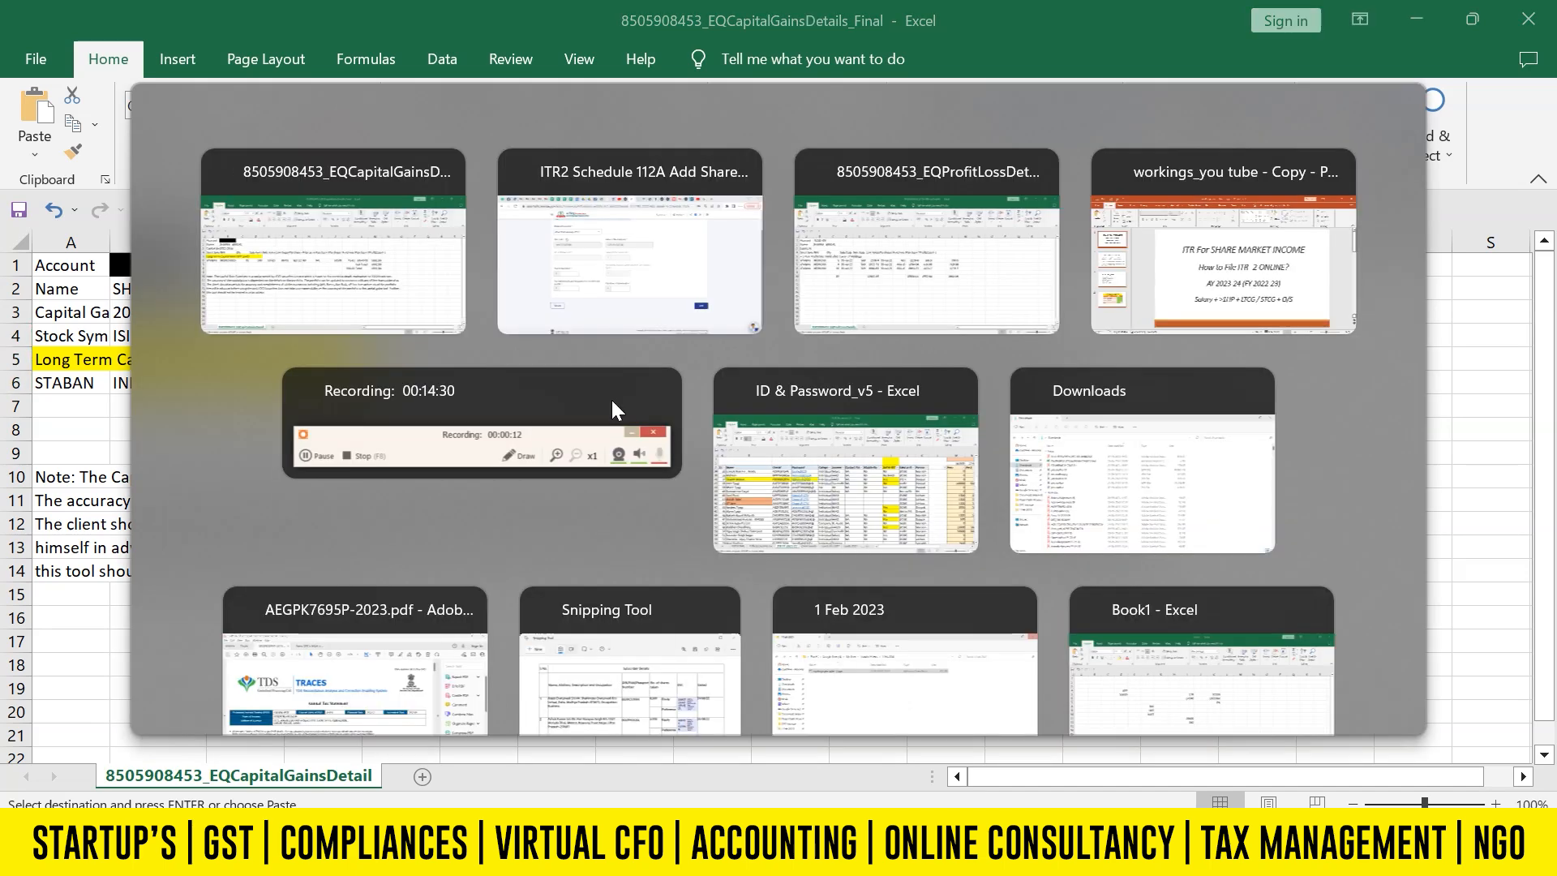
left_click(715, 556)
type("12,72")
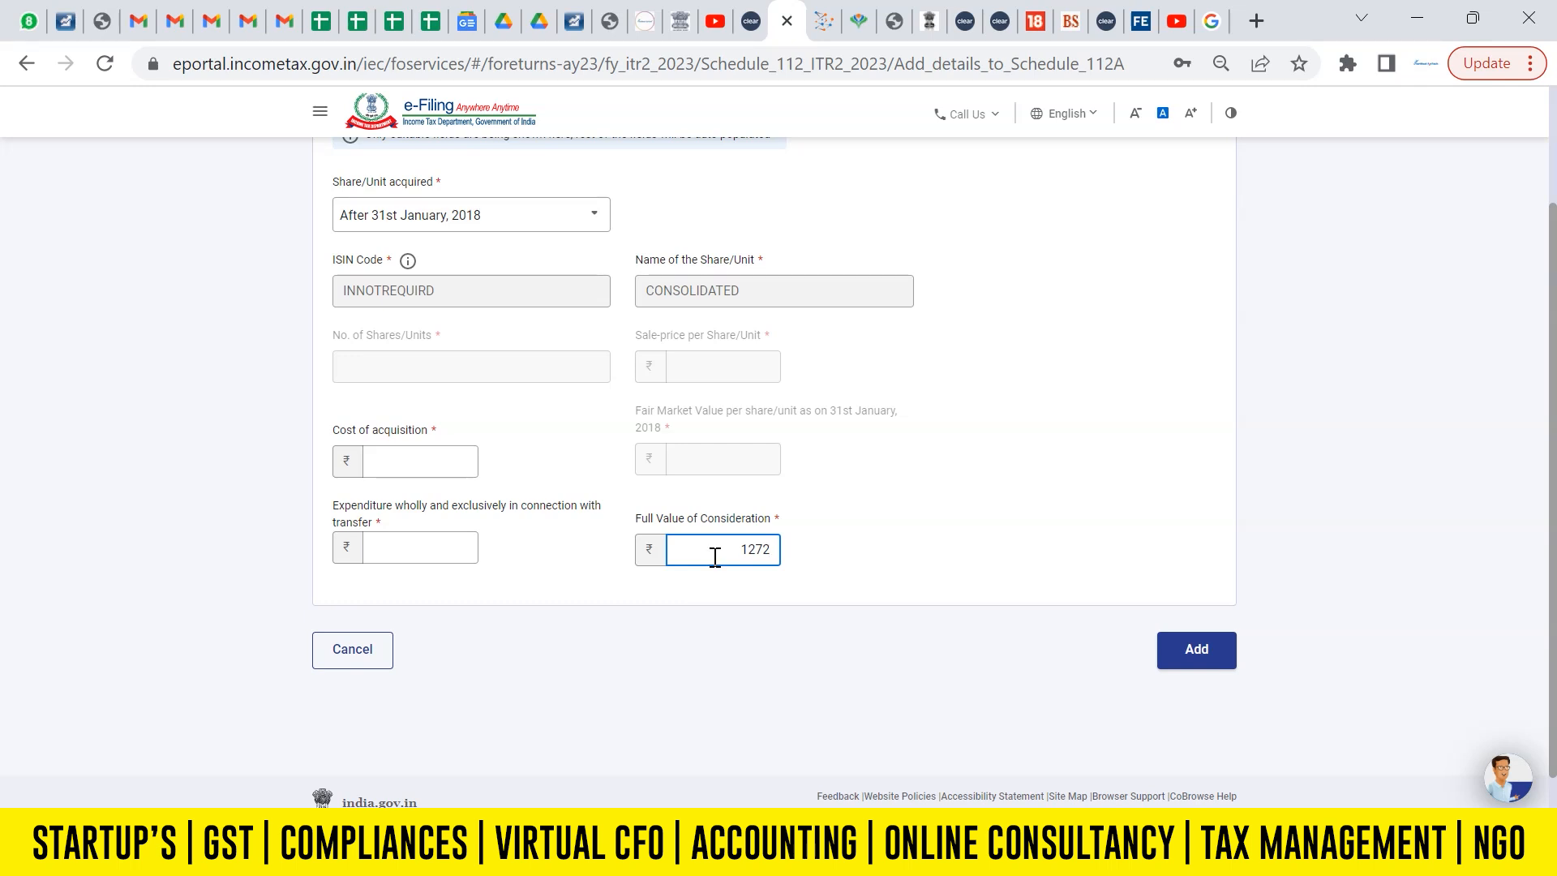
type("5")
Look up the purchase value in the capital gains sheet and enter 10,578 as the Cost of acquisition.
left_click(410, 460)
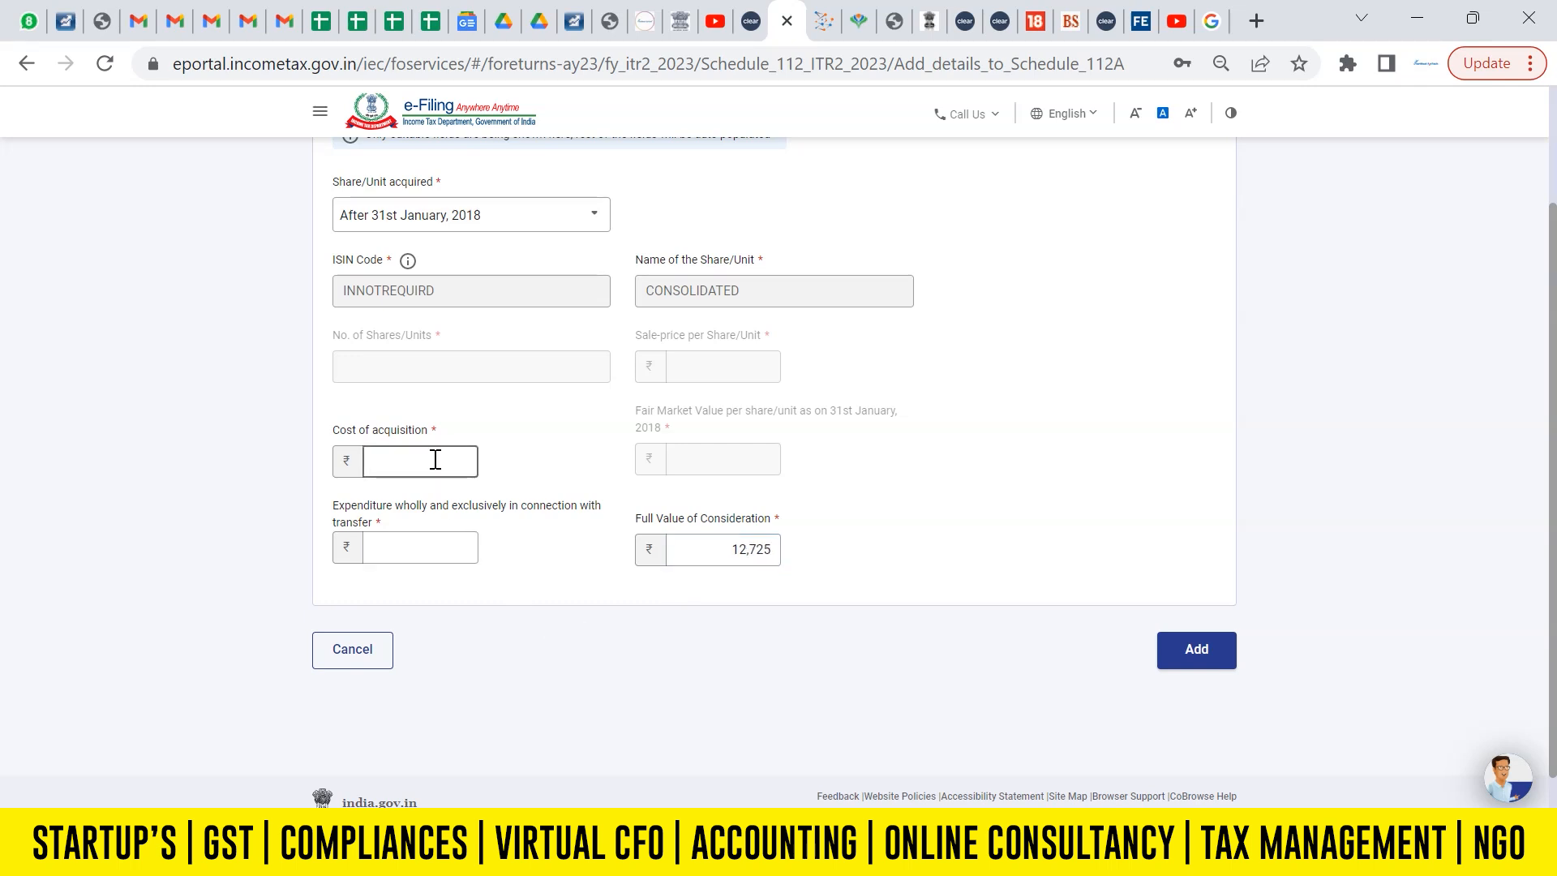
key("alt+Tab")
key("Right")
key("Right")
key("Right")
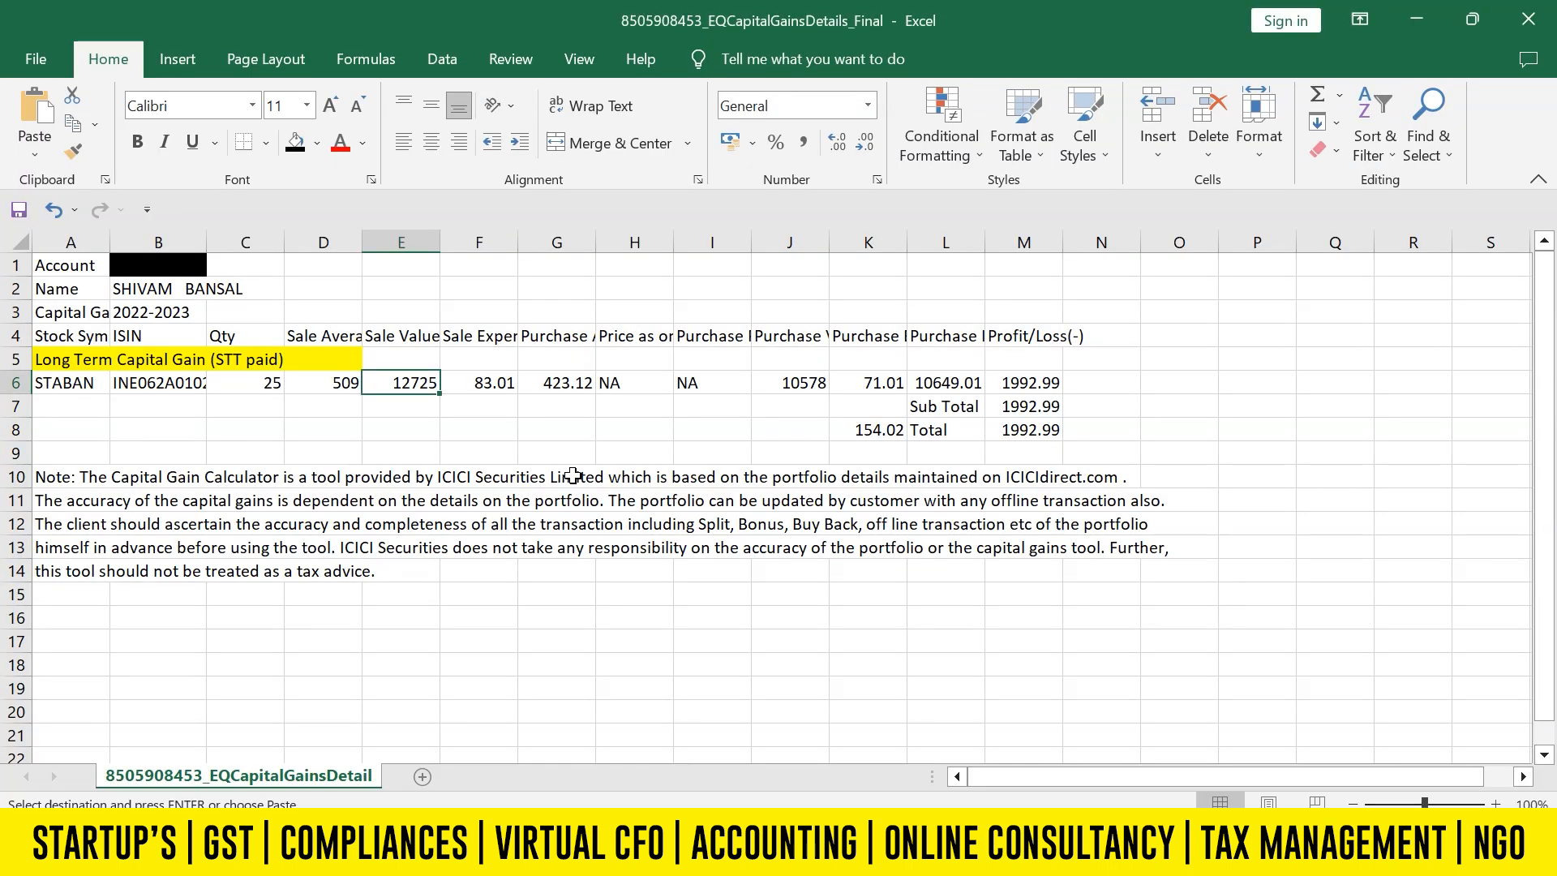
key("Right")
key("Right")
key("Right")
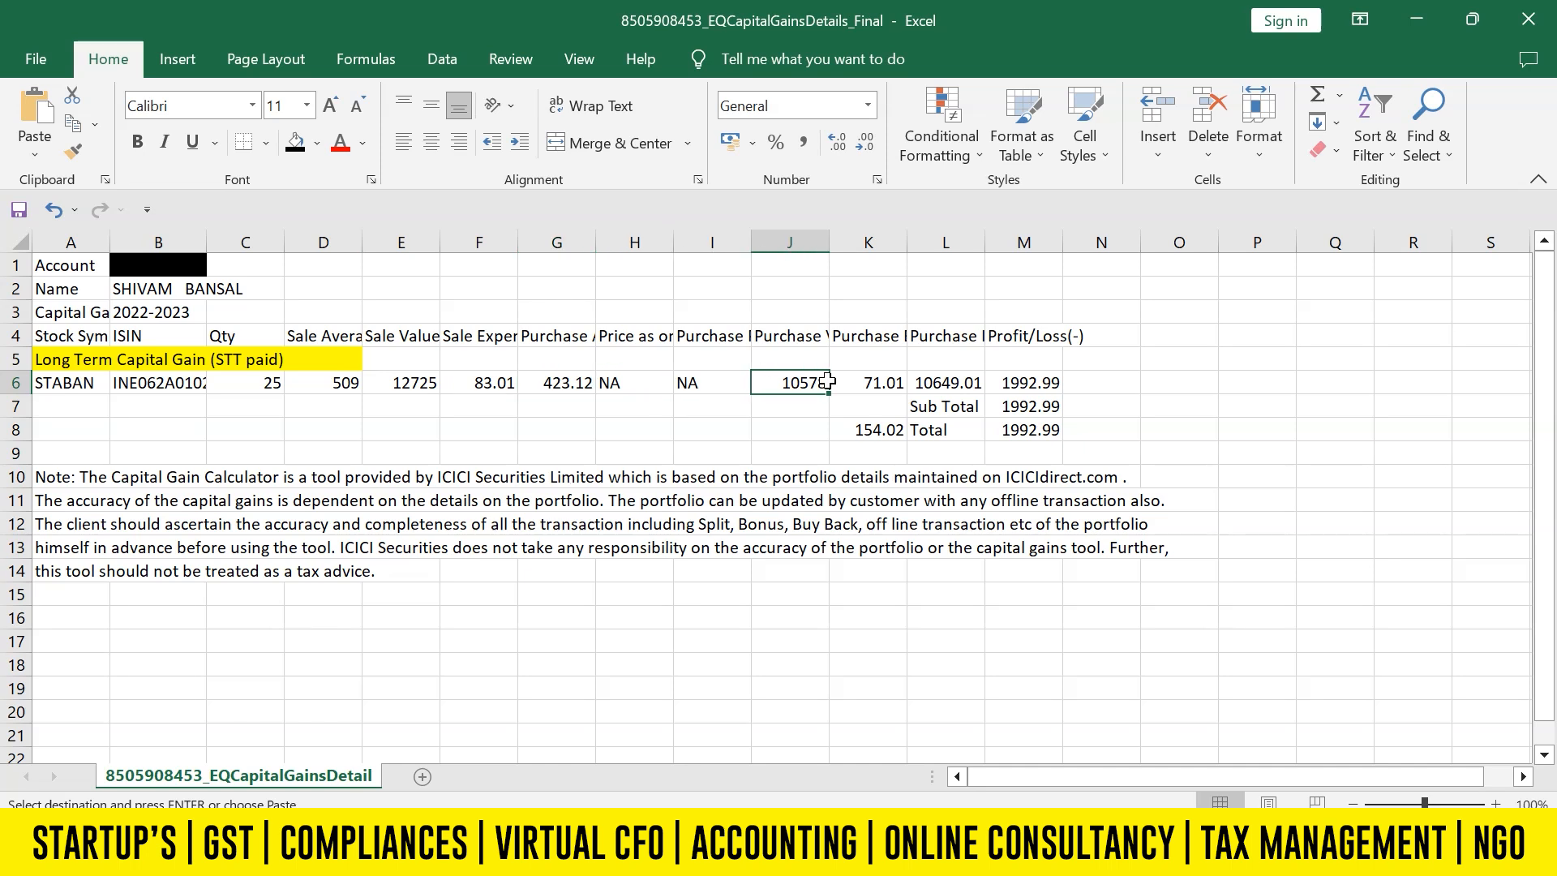
key("alt+Tab")
left_click(448, 451)
type("10578")
left_click(491, 583)
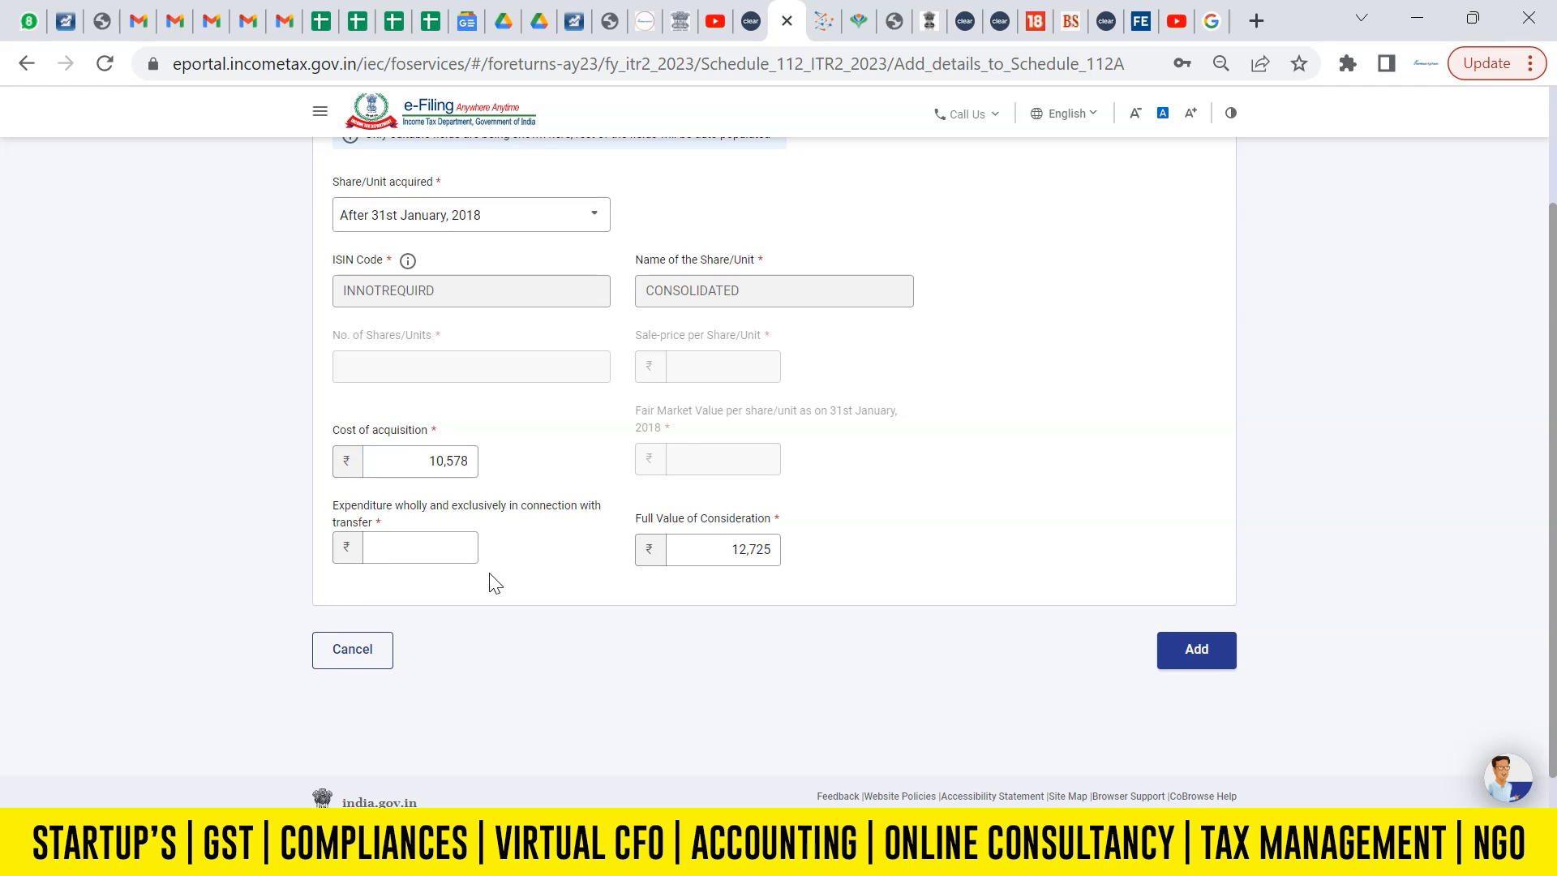
Examine the sale expenses, purchase expenses and their total in the capital gains Excel sheet for the transfer expenditure.
left_click(436, 547)
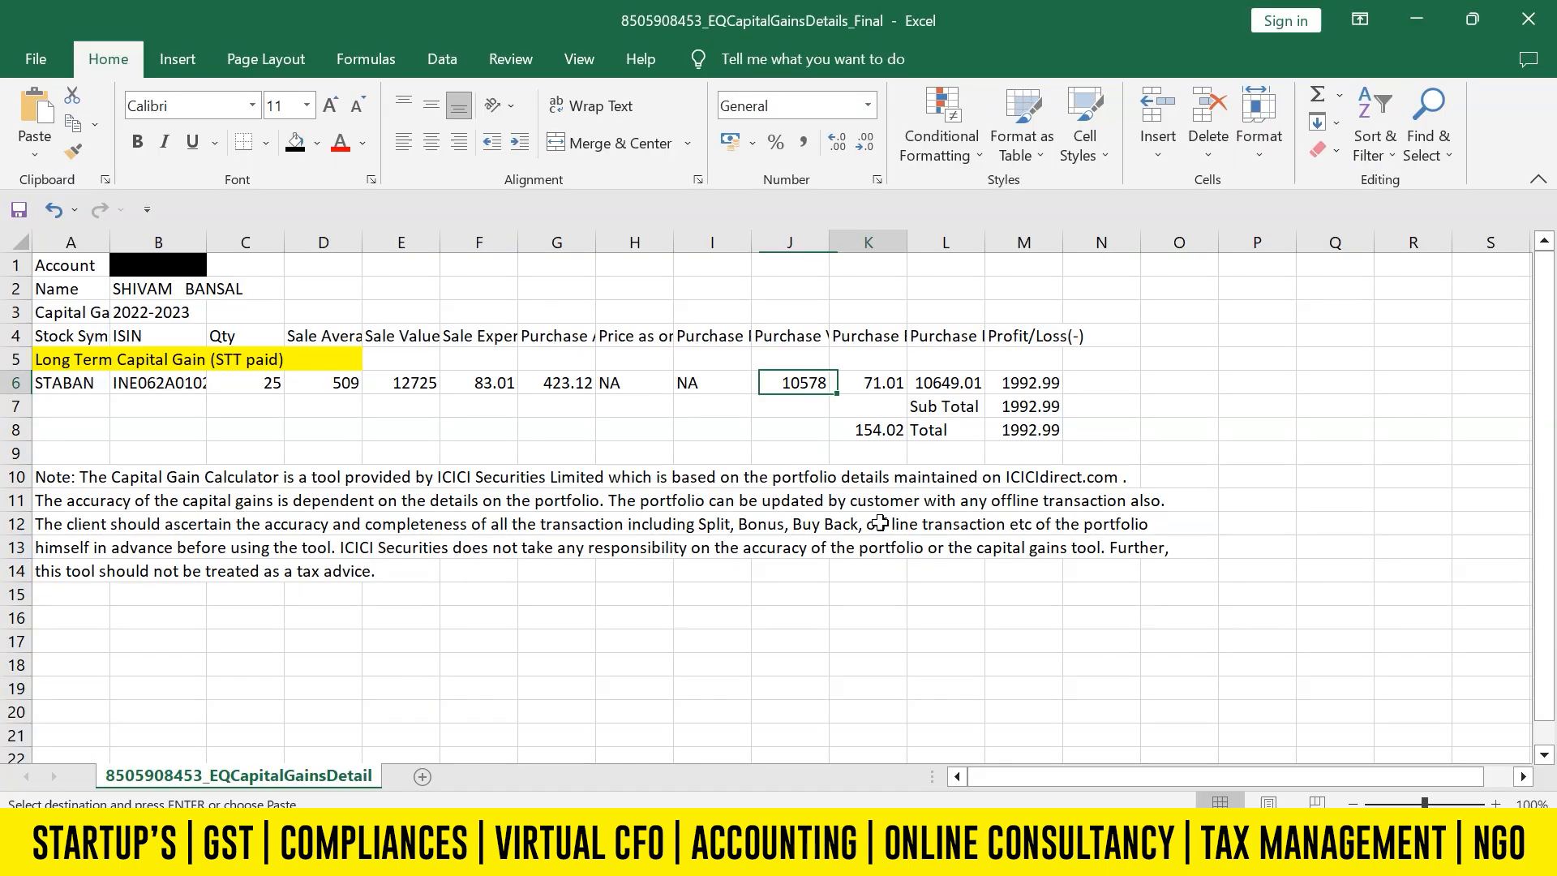
key("Left")
key("Left")
key("Left")
key("Left")
key("Up")
key("Up")
key("Down")
key("Down")
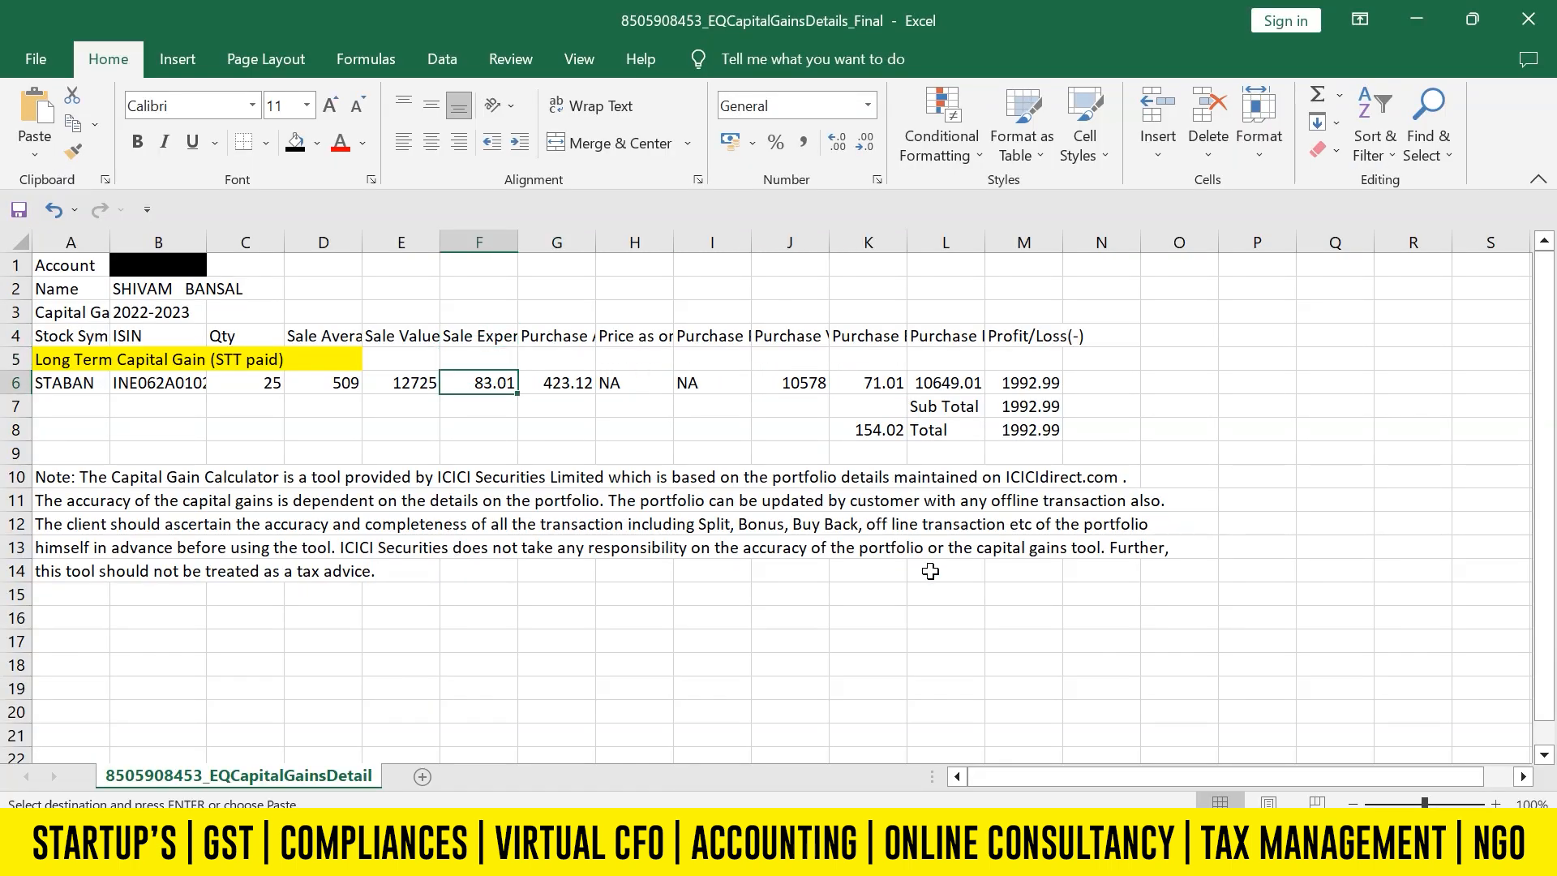
key("Right")
key("Right")
key("Right")
key("Right")
key("Right")
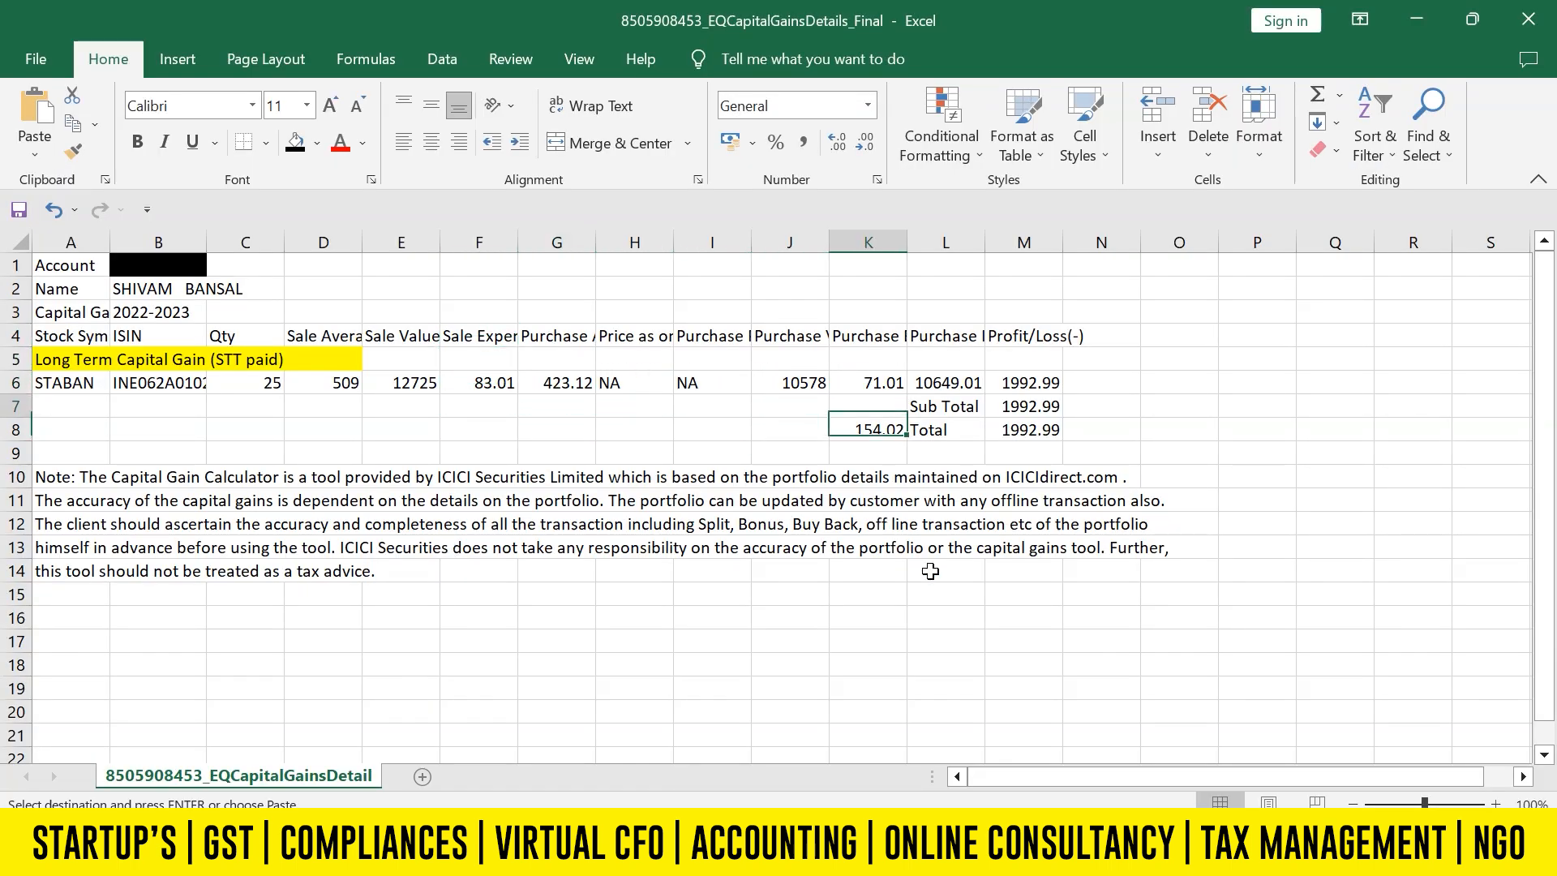
Add the purchase expense in K6 and the sale expense in F6 with a formula in cell O6.
key("Right")
key("Right")
key("Right")
key("Right")
type("=")
key("Left")
key("Left")
key("Left")
key("Left")
type("+")
key("Left")
key("Left")
key("Left")
key("Left")
key("Left")
key("Left")
key("Left")
key("Left")
key("Left")
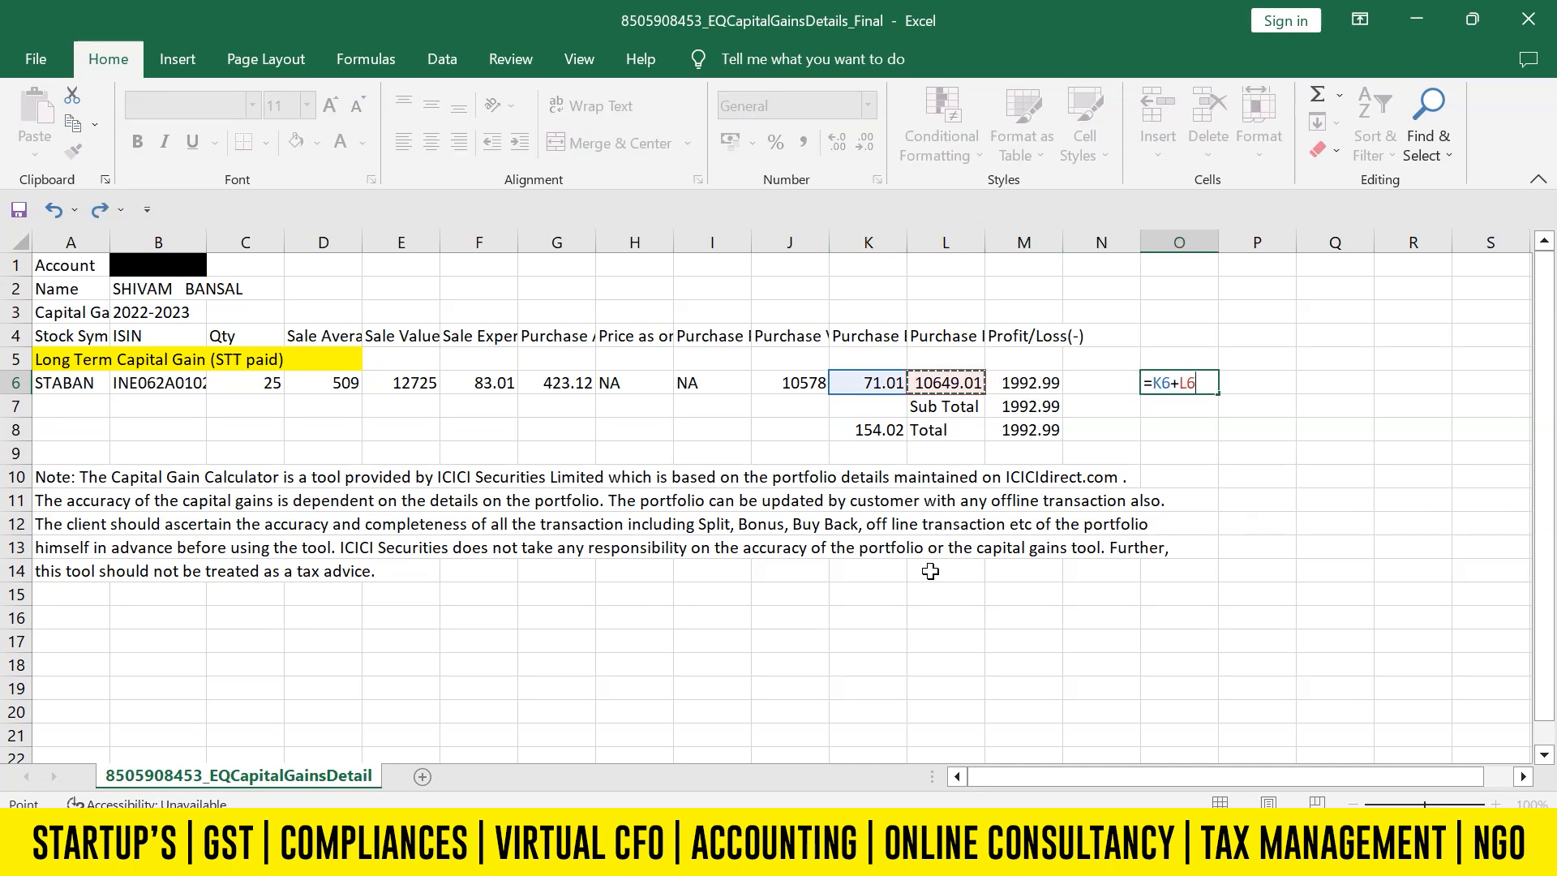
key("Return")
key("Up")
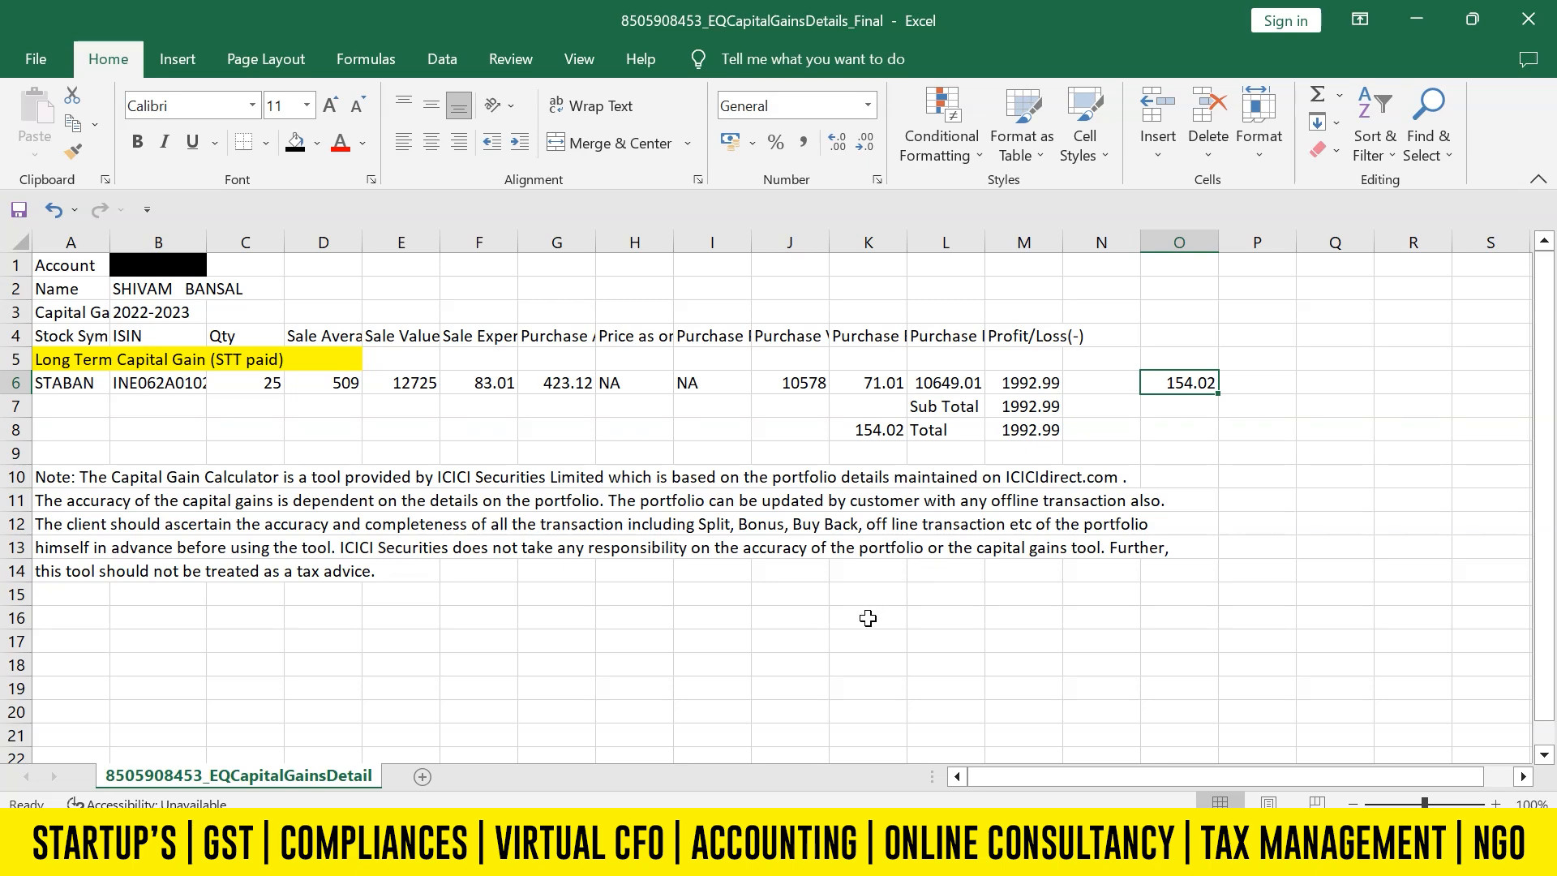
Back in the tax portal, set the expenditure wholly and exclusively in connection with transfer to 154 and add the share entry.
left_click(739, 727)
left_click(458, 547)
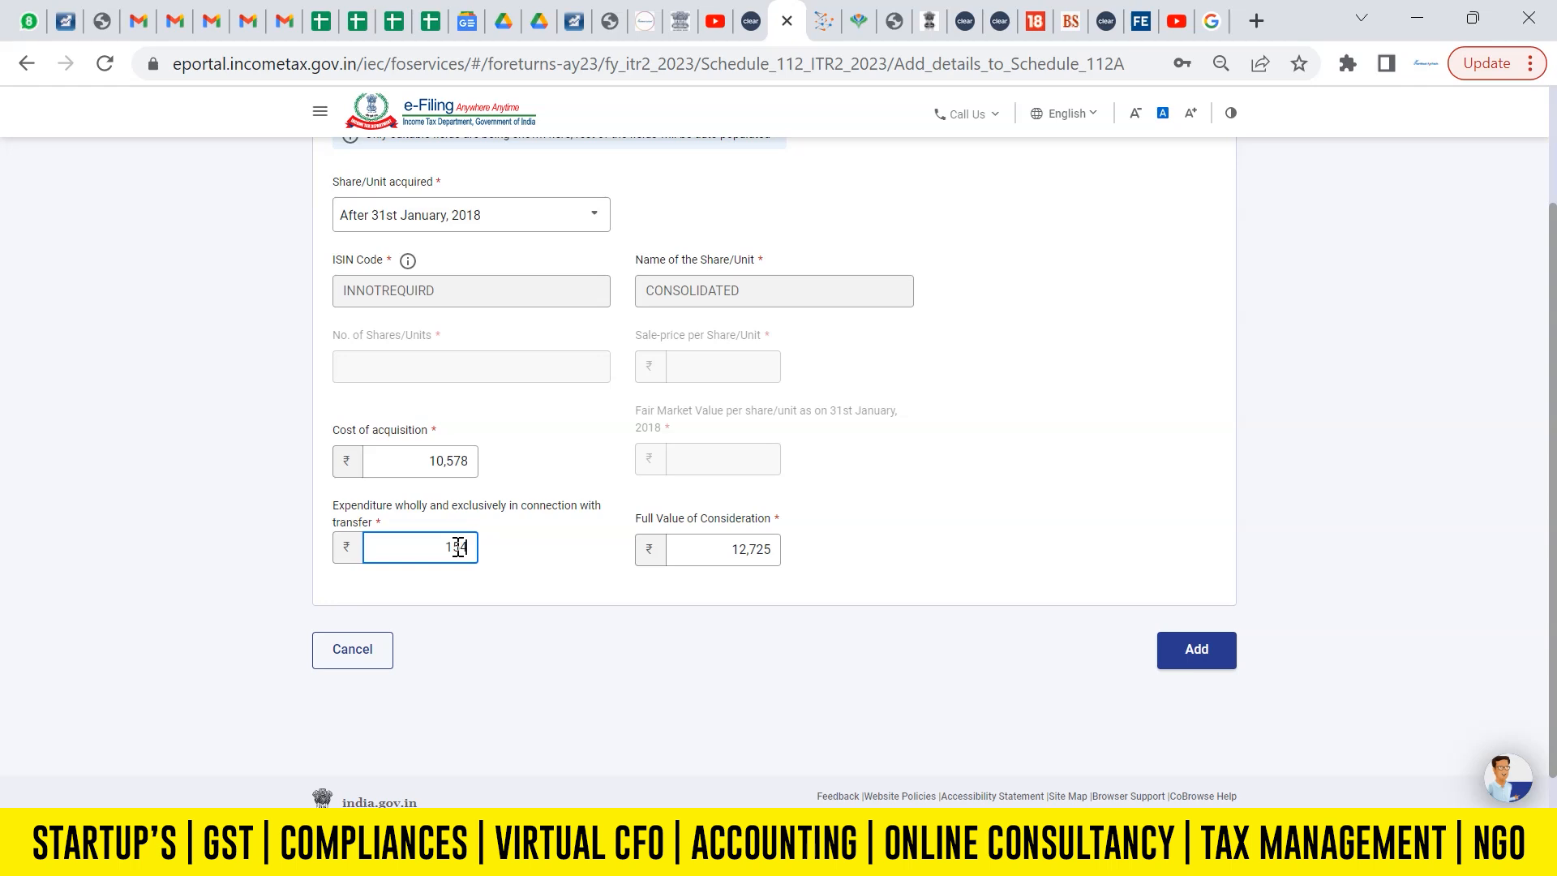
type("154")
left_click(600, 642)
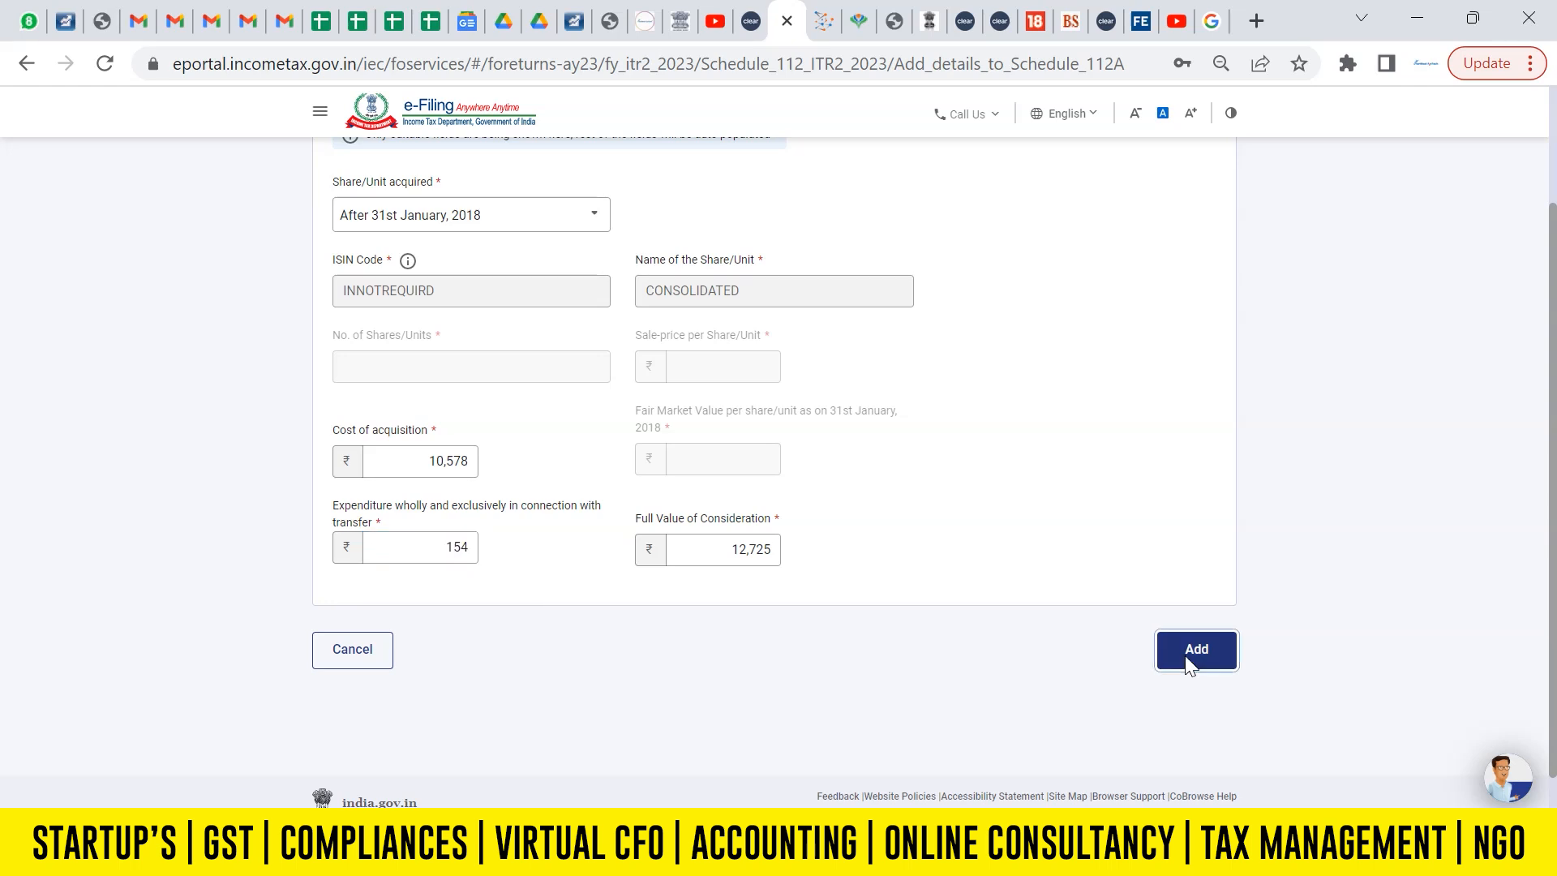
left_click(1190, 657)
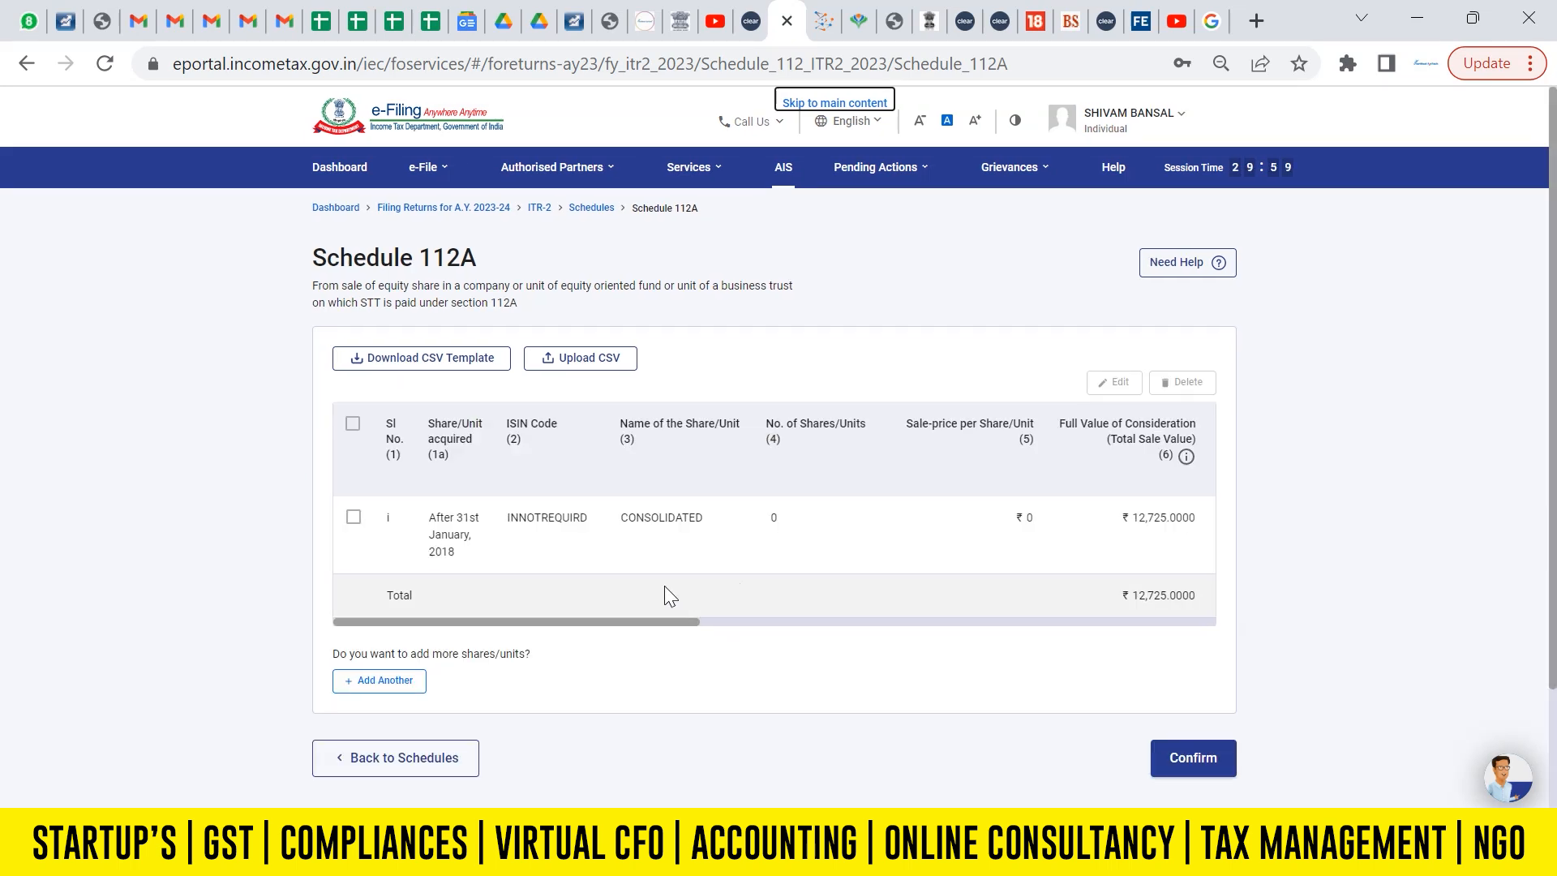
Check the deductions and balance columns, confirm Schedule 112A, and open Schedule Income from other sources.
left_click_drag(652, 619, 1278, 619)
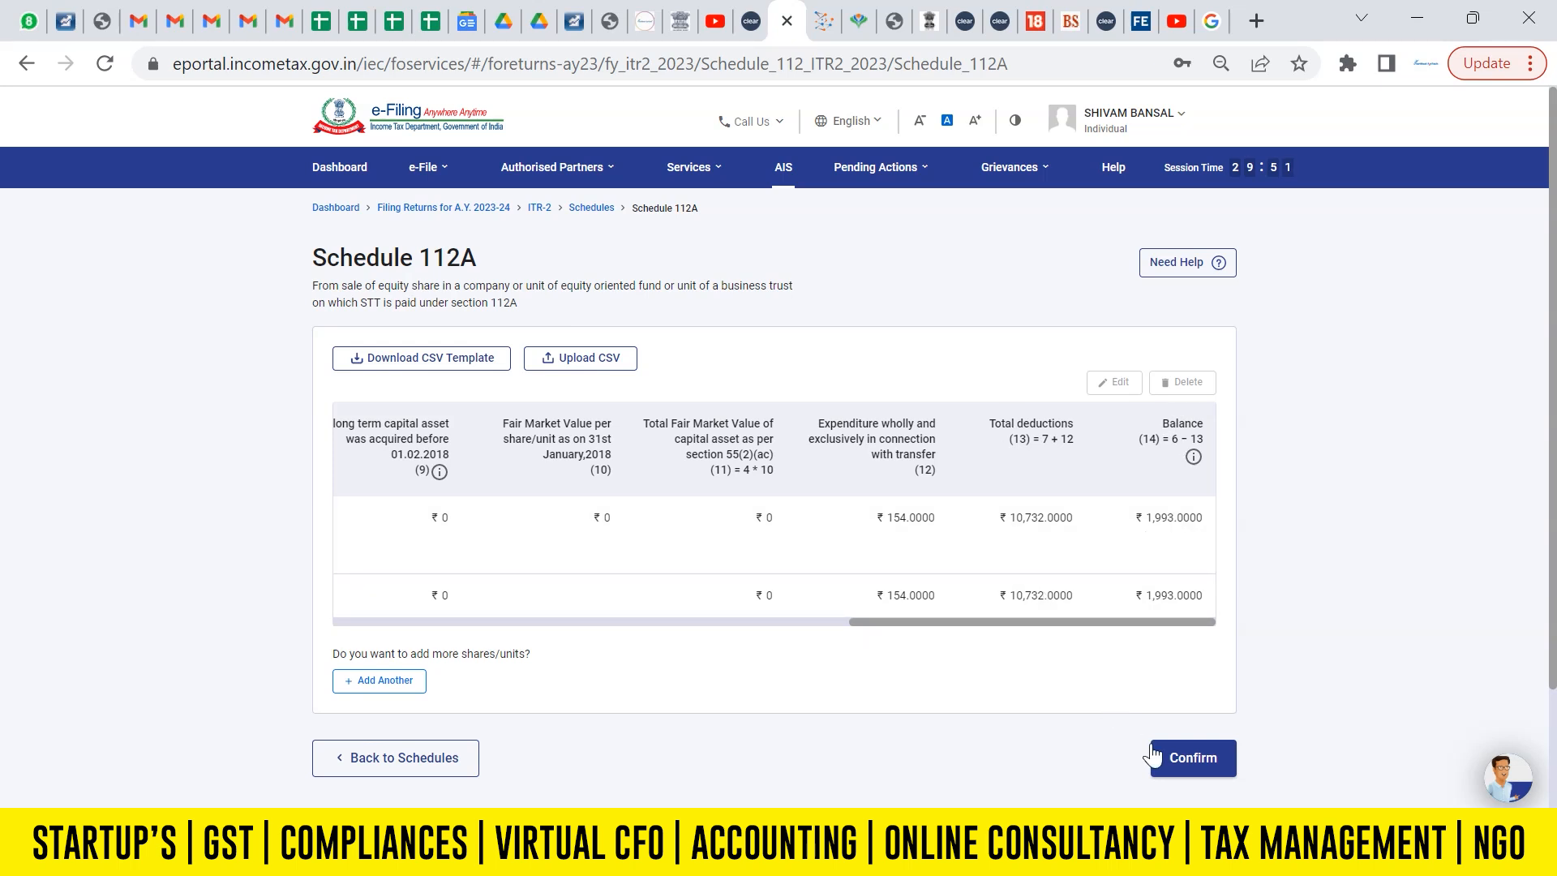
left_click(1184, 764)
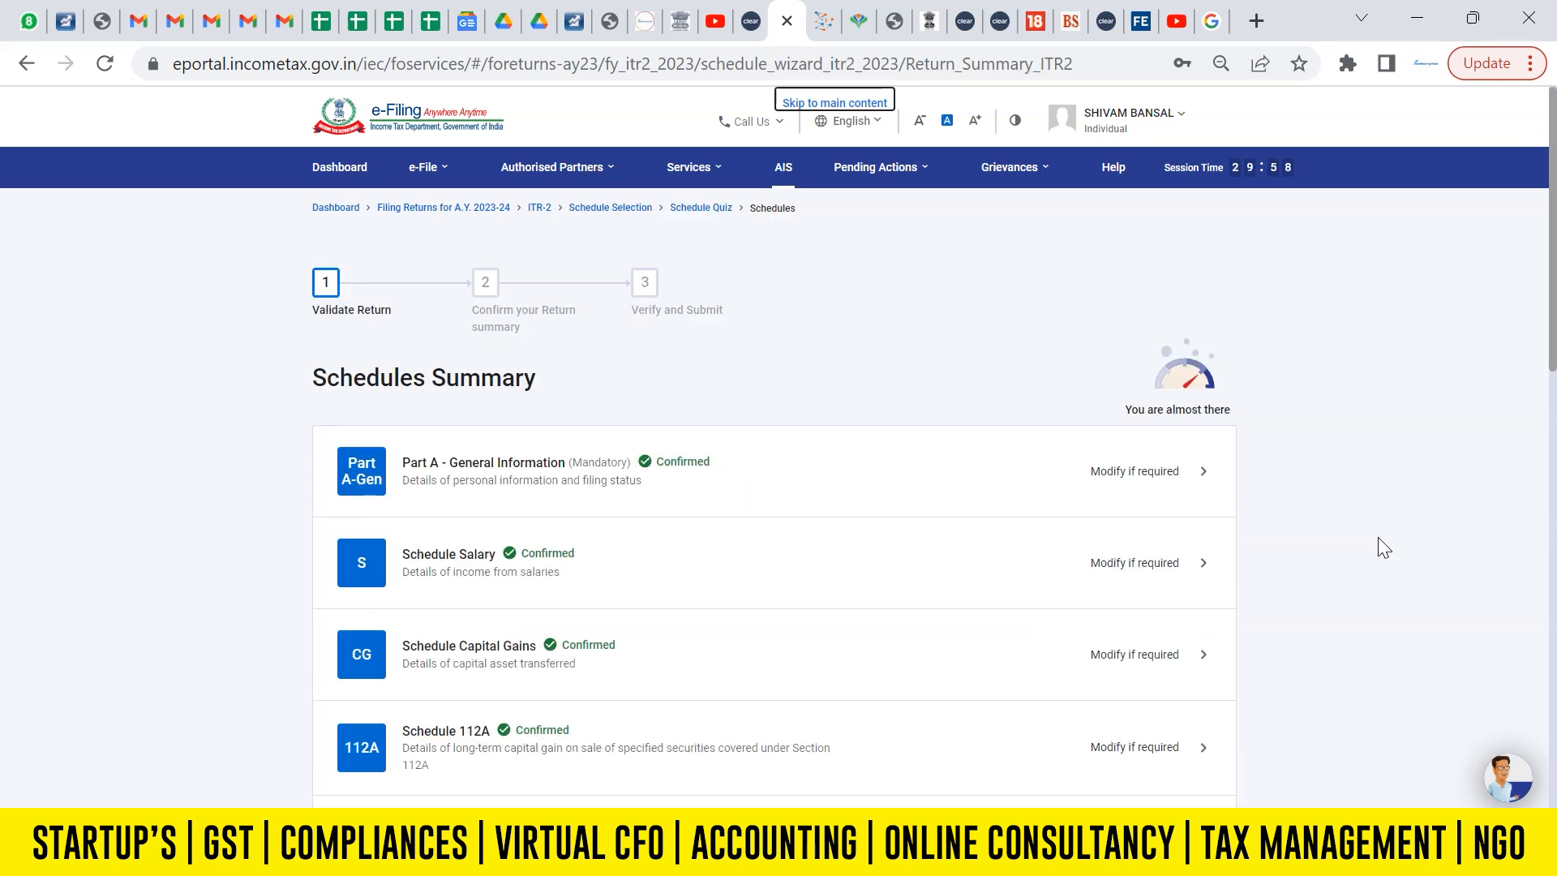
scroll(1553, 340, "down", 4)
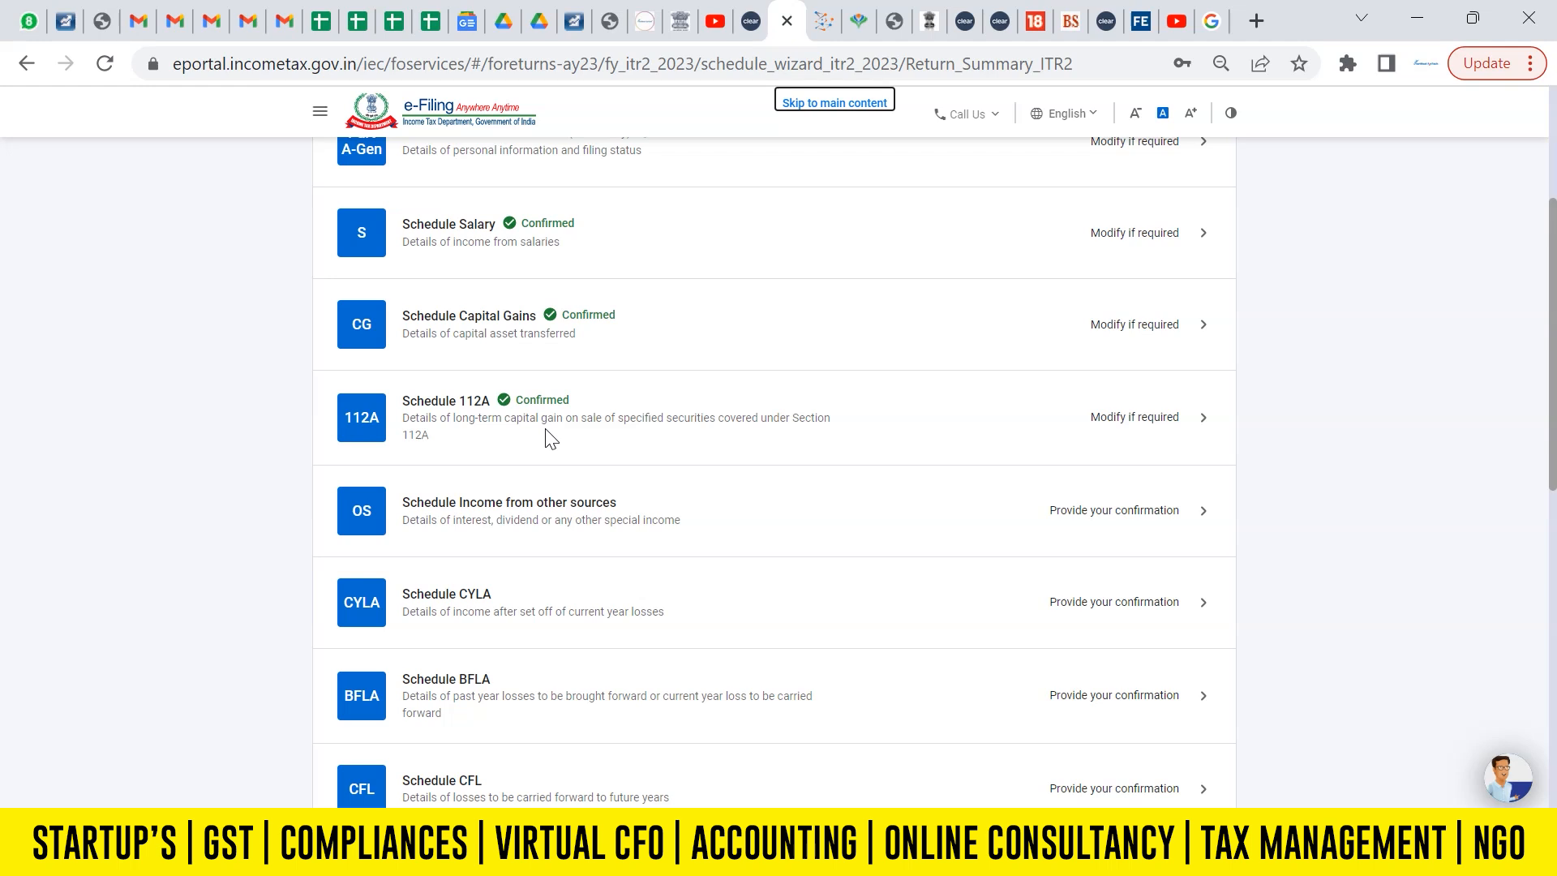
left_click(541, 510)
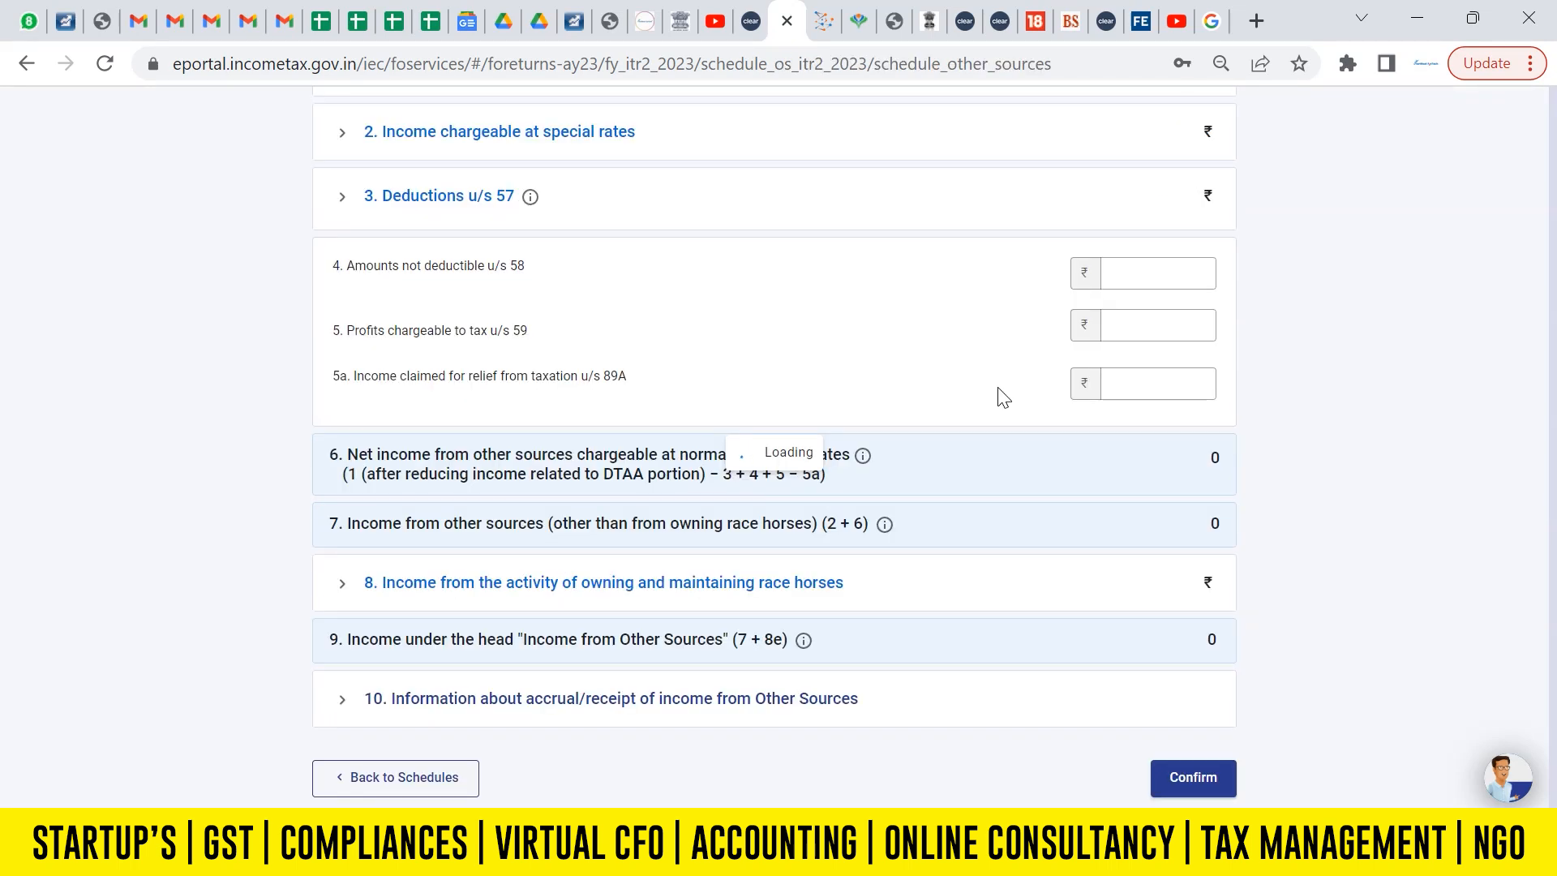
Check the dividend and savings bank interest figures in the AIS portal's Taxpayer Information Summary, and return to Schedule Other Sources.
left_click(824, 19)
scroll(1058, 459, "down", 2)
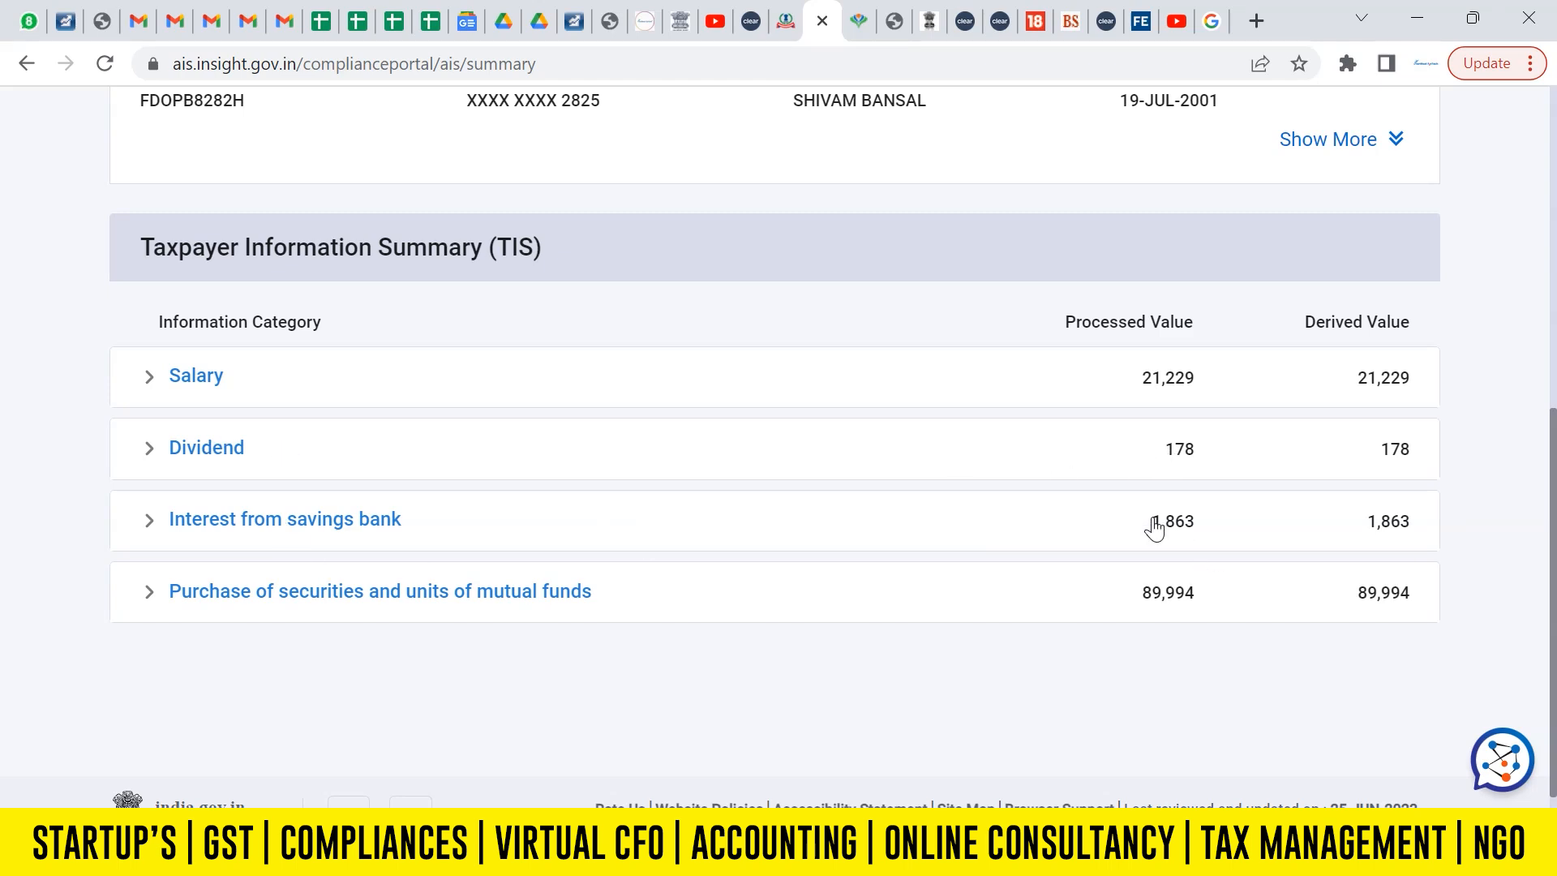
left_click(785, 20)
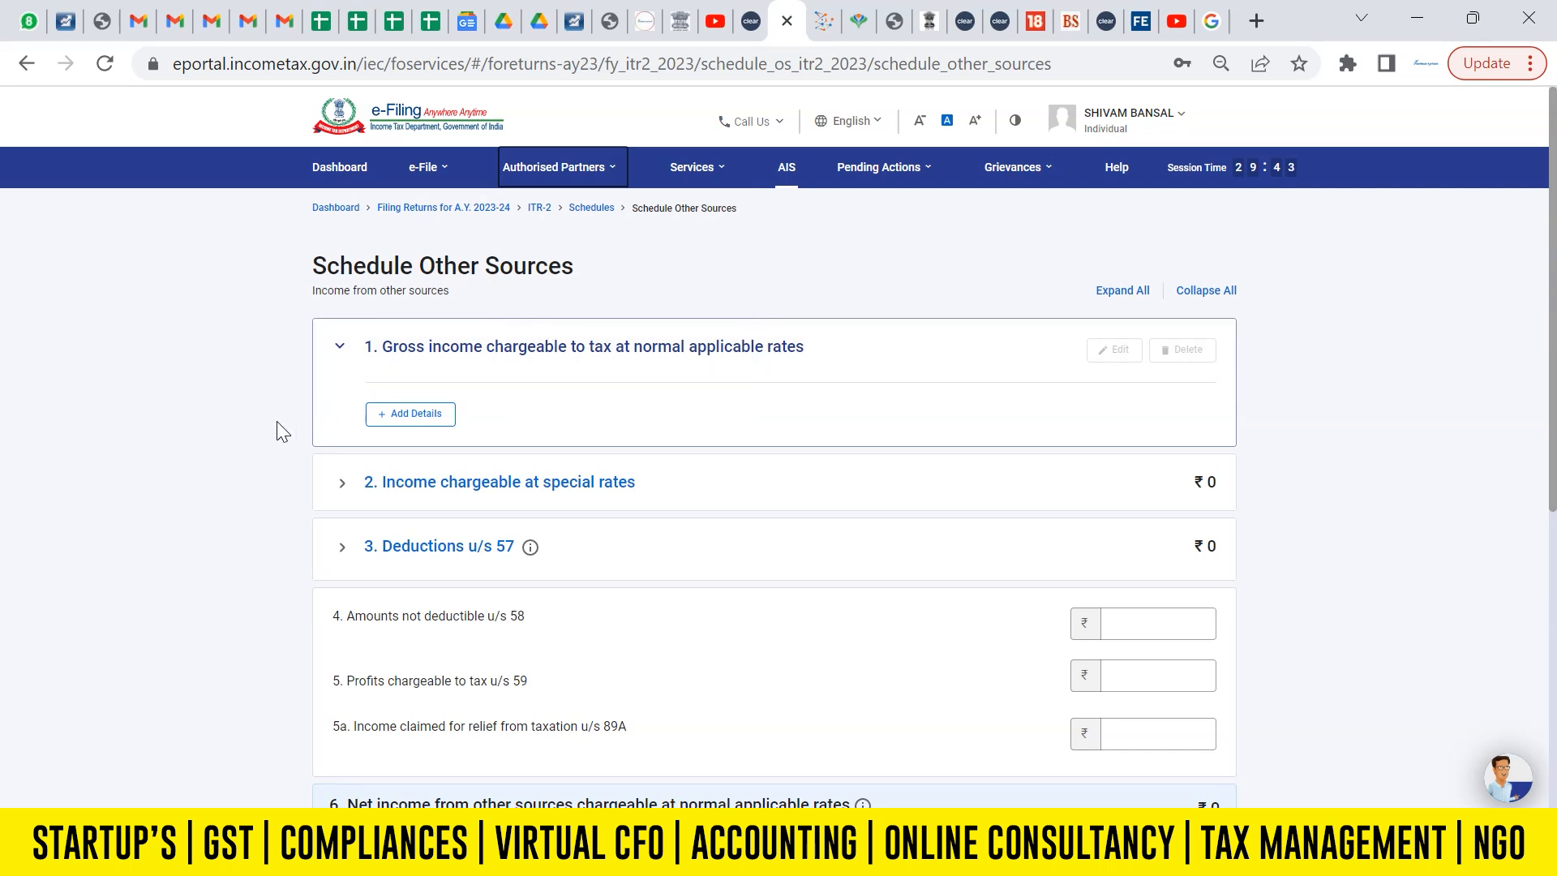
Add a Dividends, Gross entry at normal applicable rates with dividend income [other than (ii)] of 178, verified against the AIS summary.
left_click(410, 414)
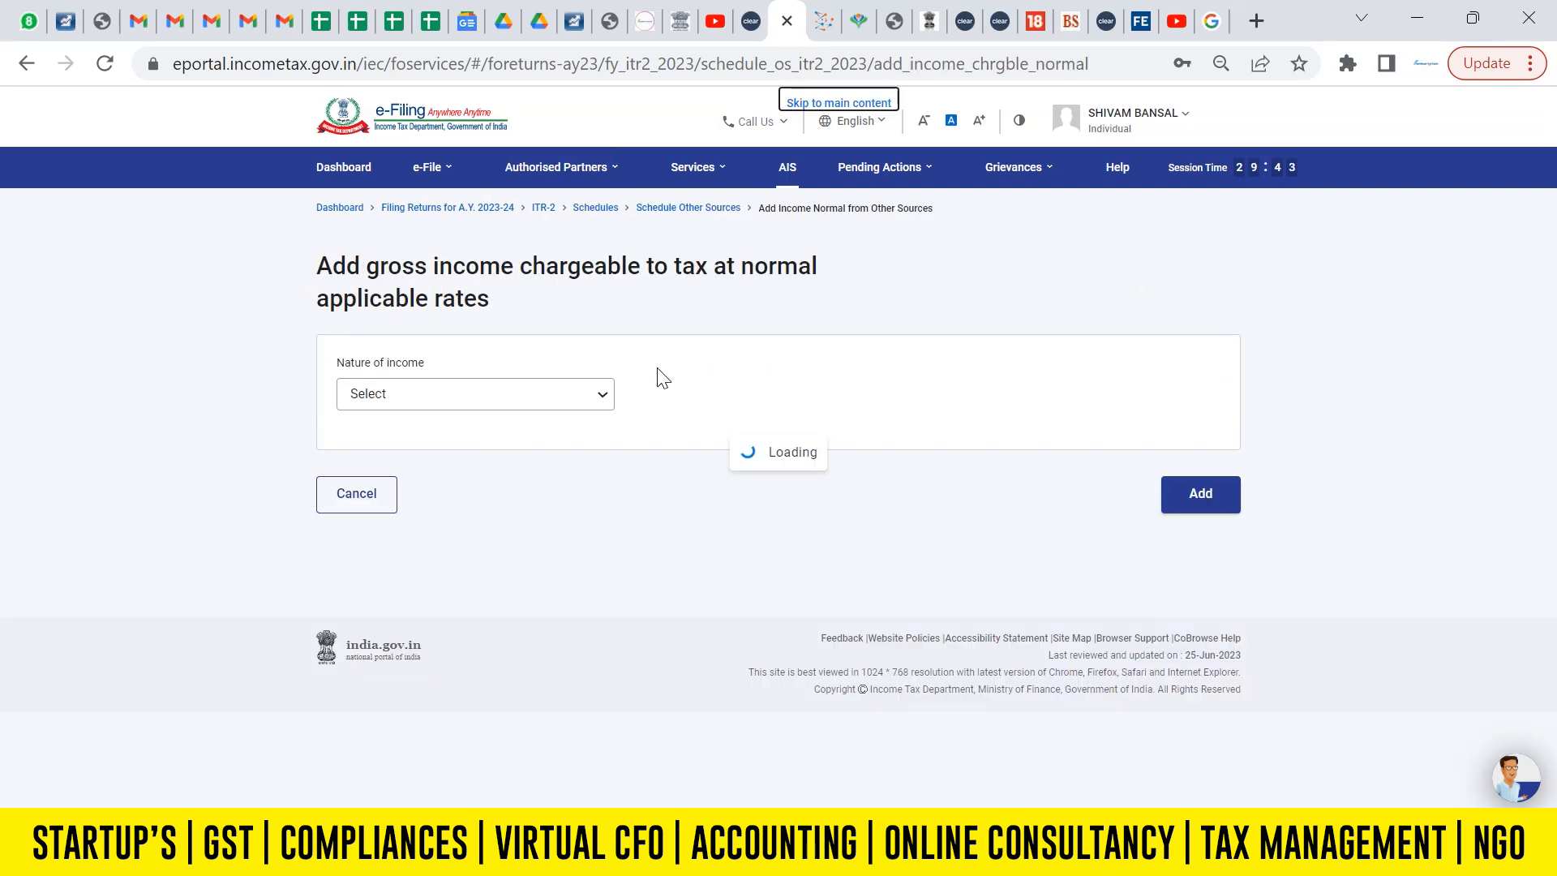
left_click(491, 416)
left_click(446, 472)
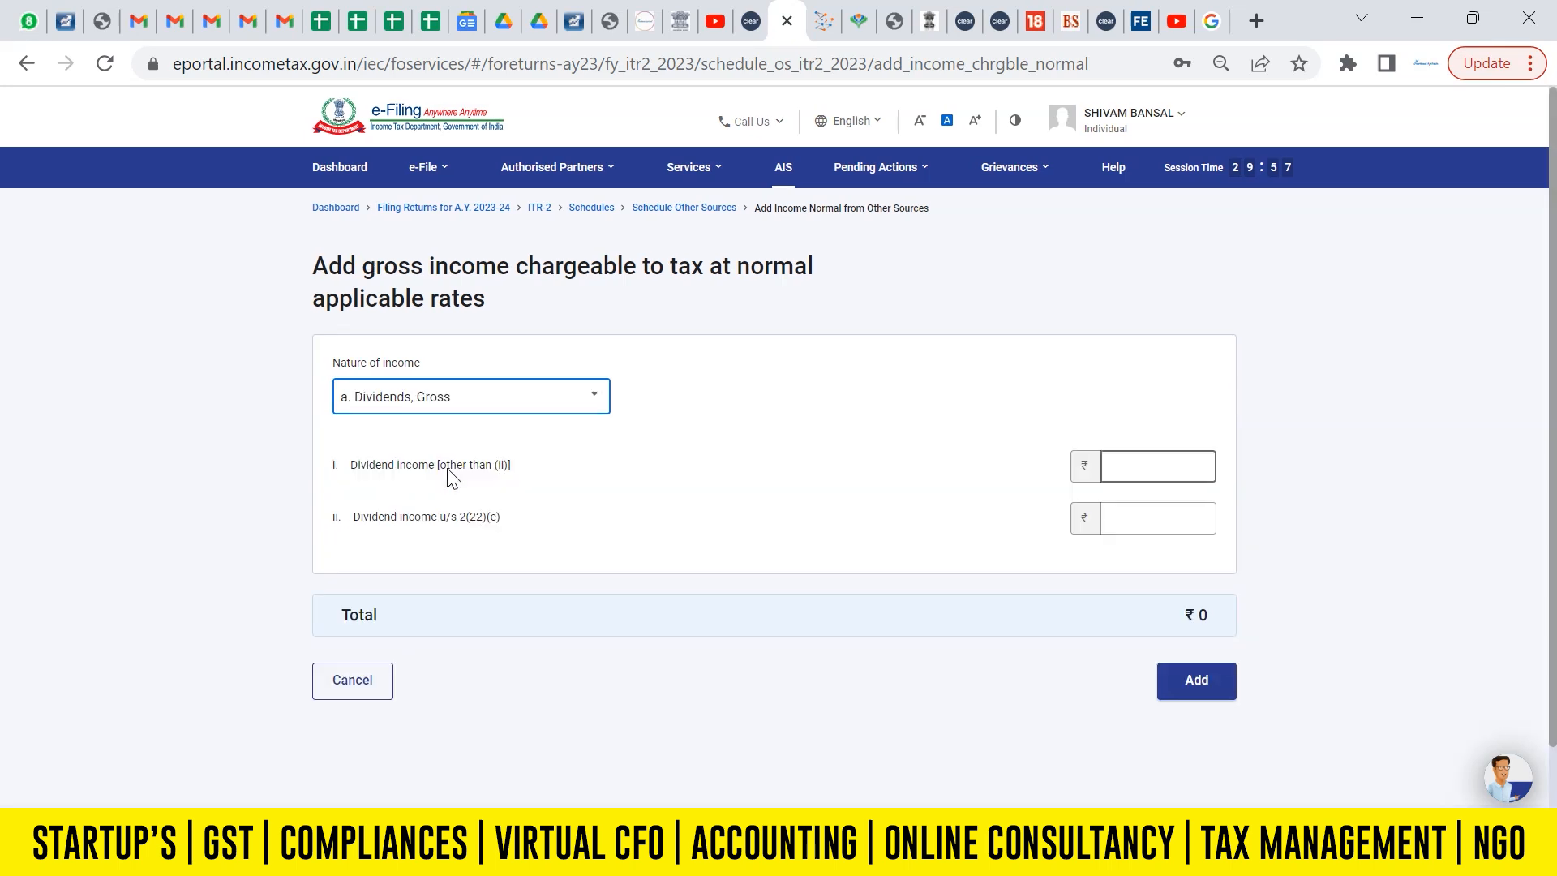
left_click(1134, 466)
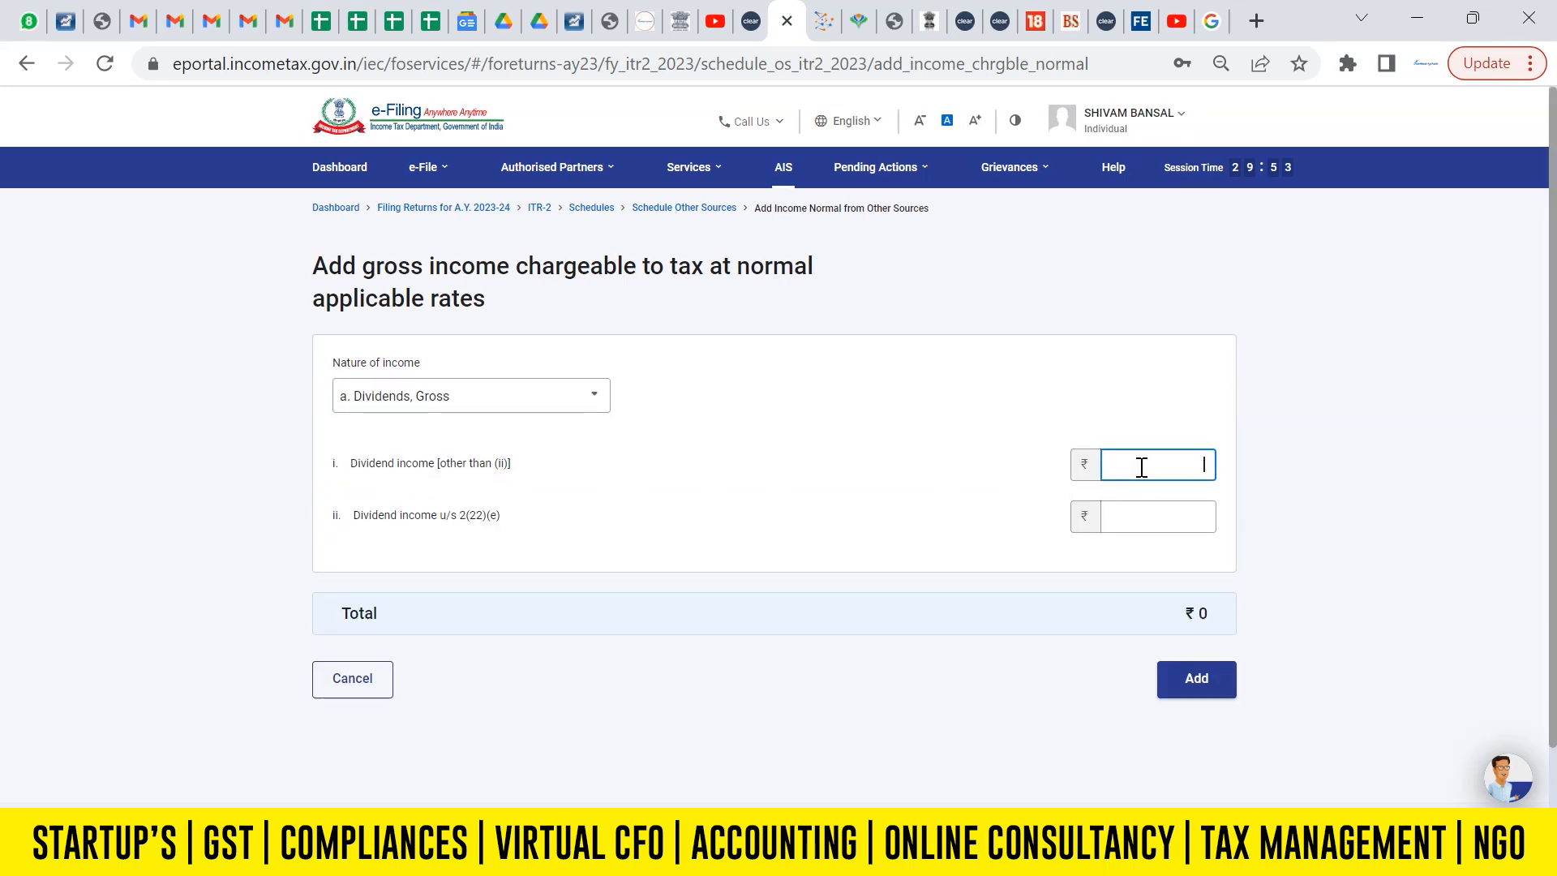
key("BackSpace")
left_click(1020, 466)
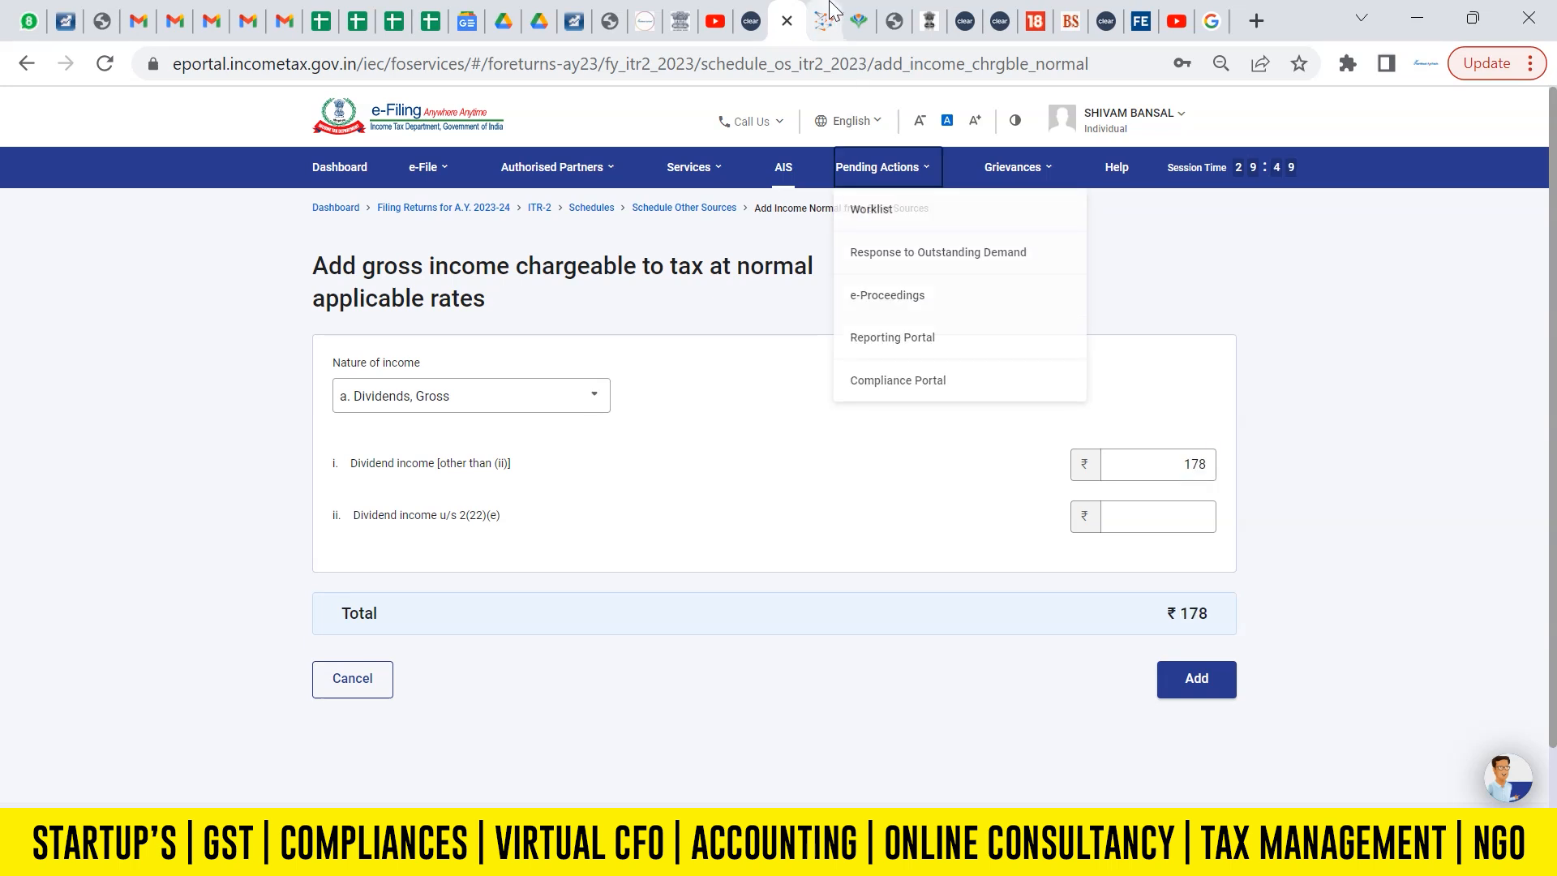
key("ctrl+Tab")
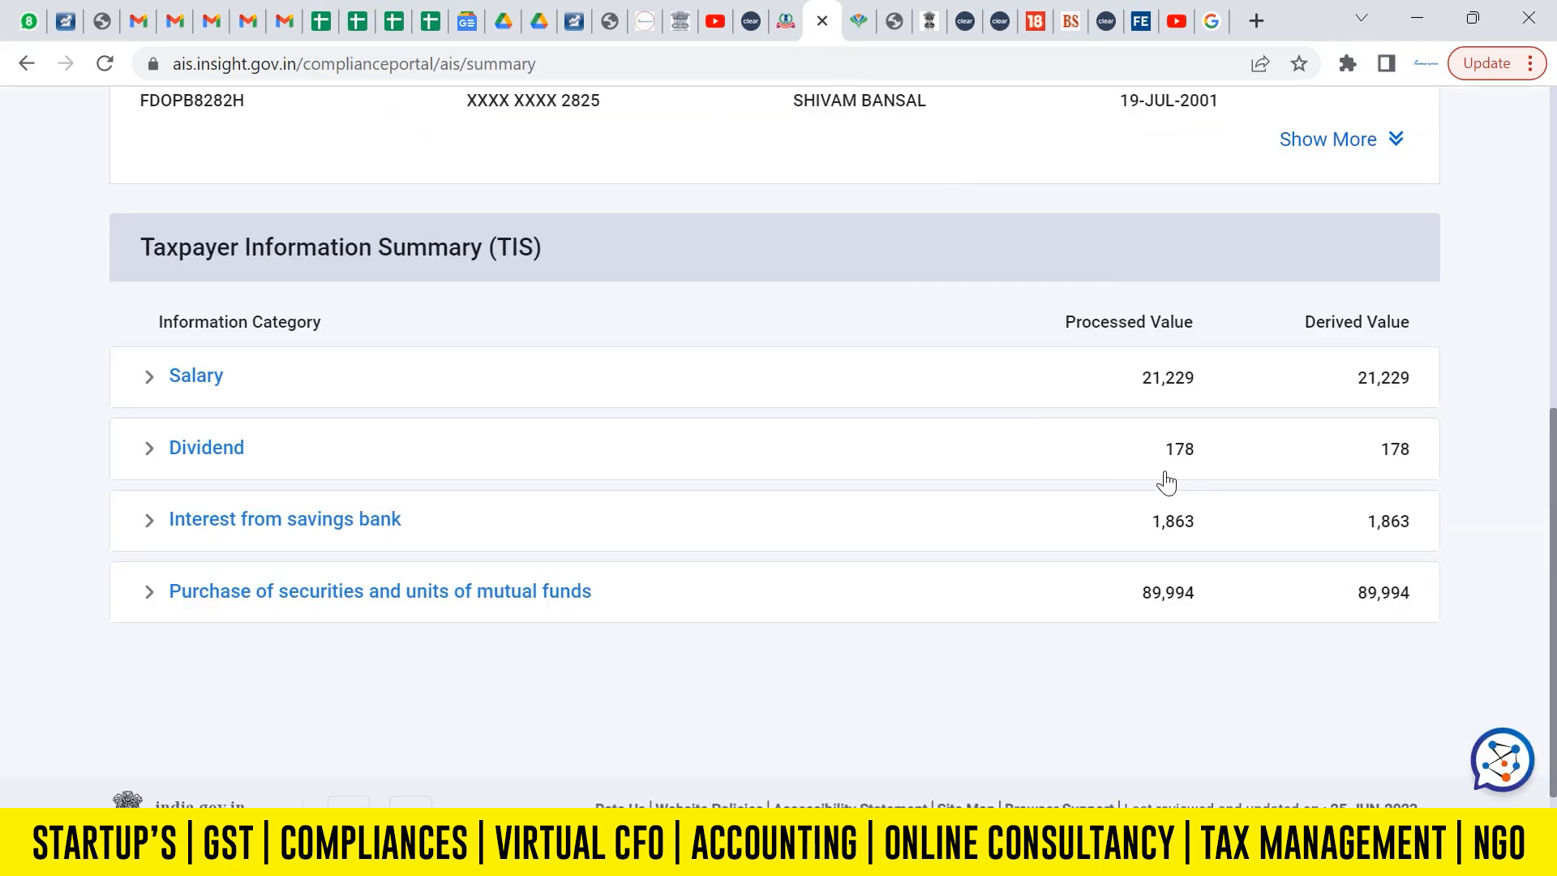
left_click(785, 20)
left_click(1196, 681)
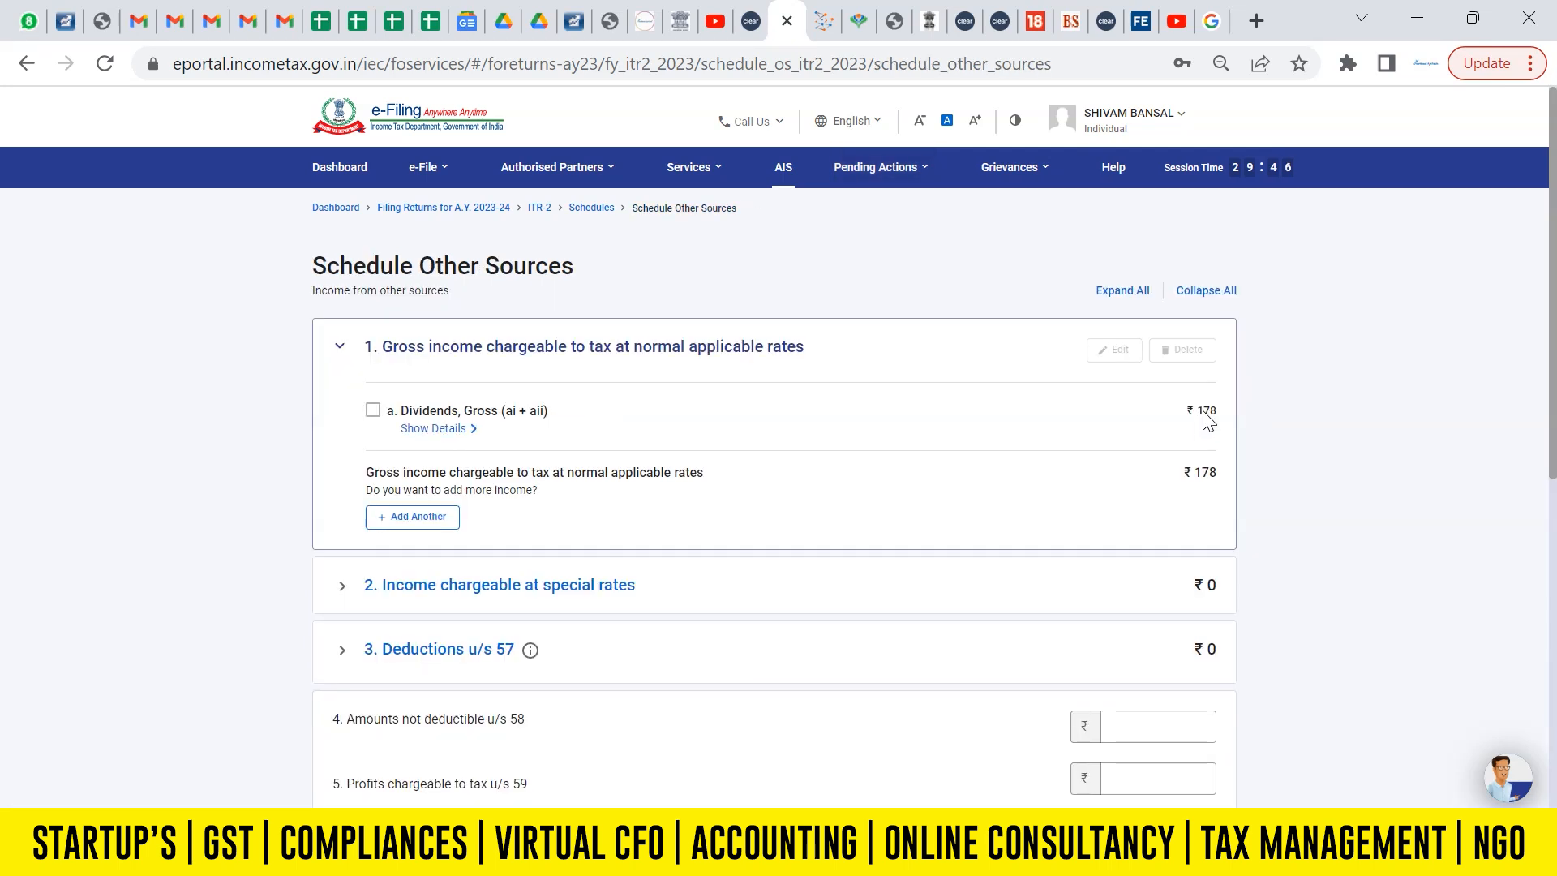
Start another entry for gross income chargeable at normal applicable rates, with Interest, Gross as the nature of income.
left_click(422, 519)
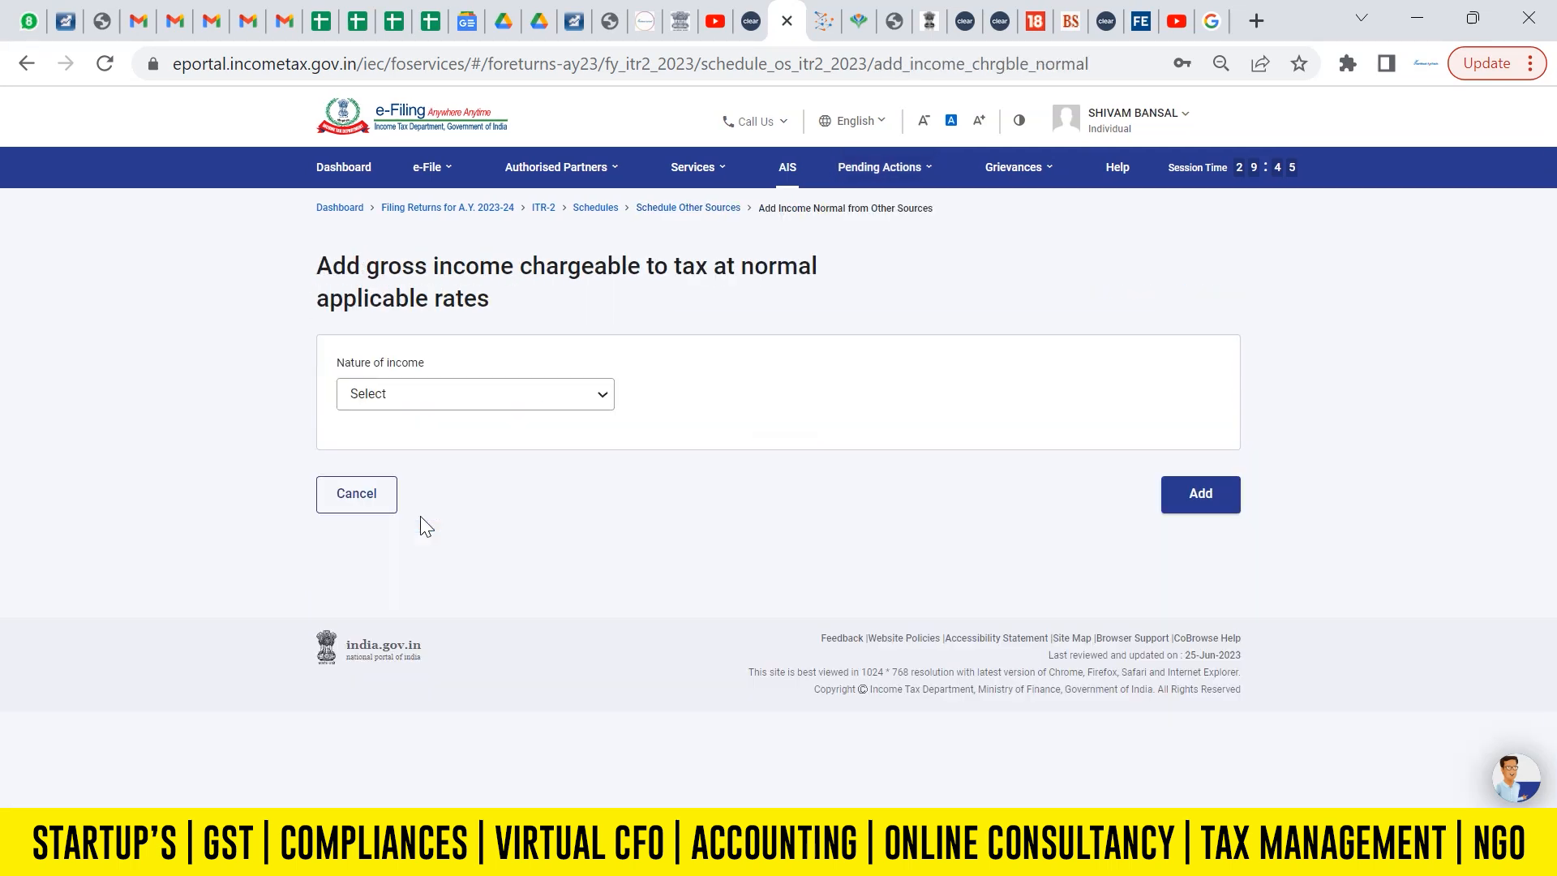
left_click(407, 402)
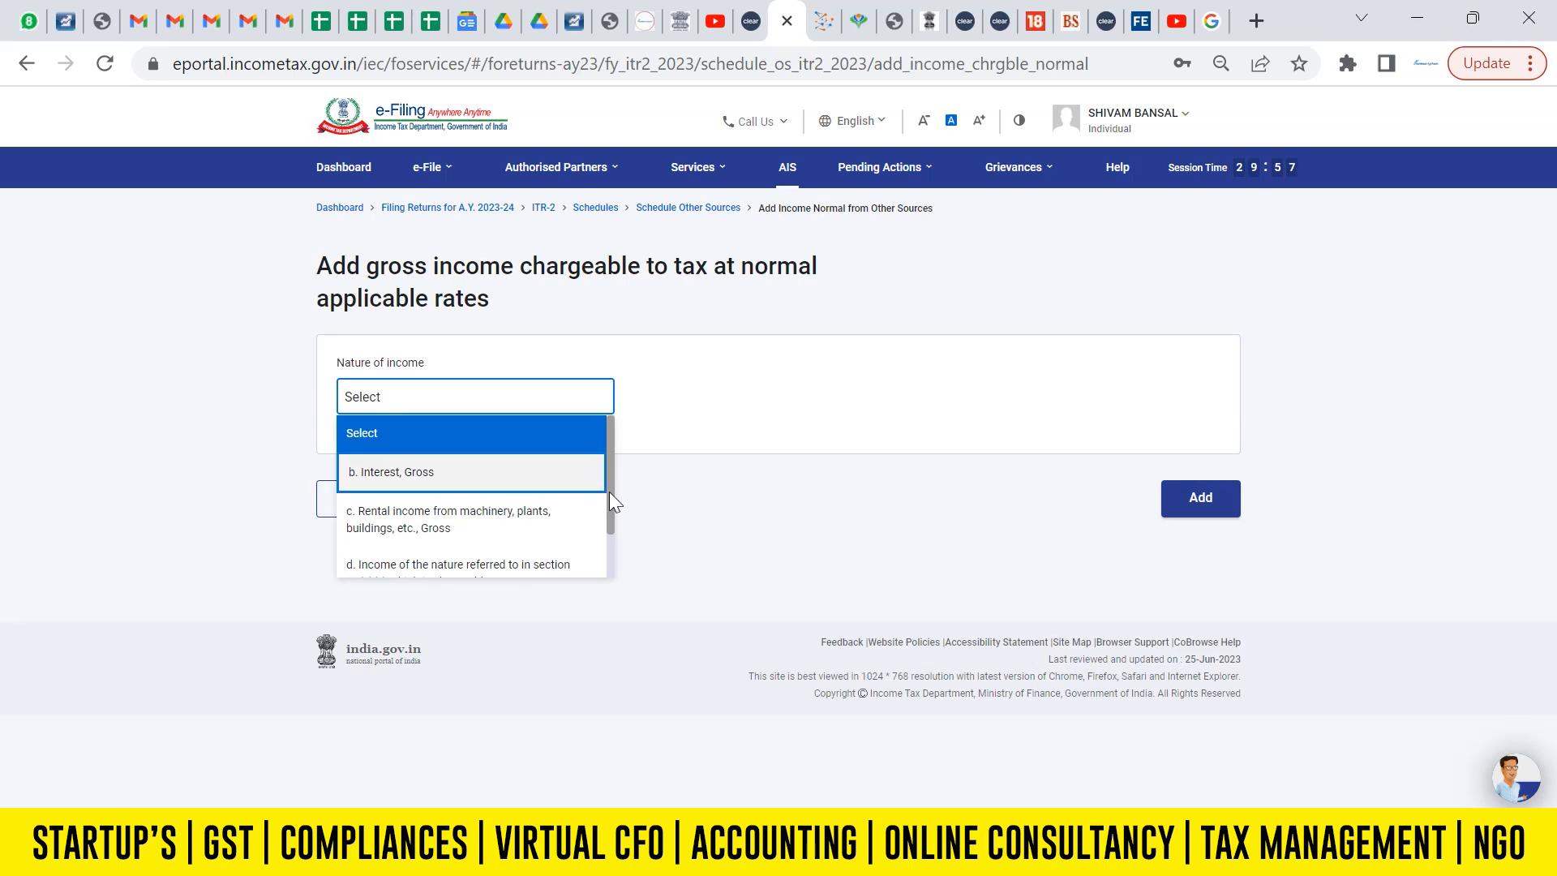
left_click_drag(610, 492, 620, 527)
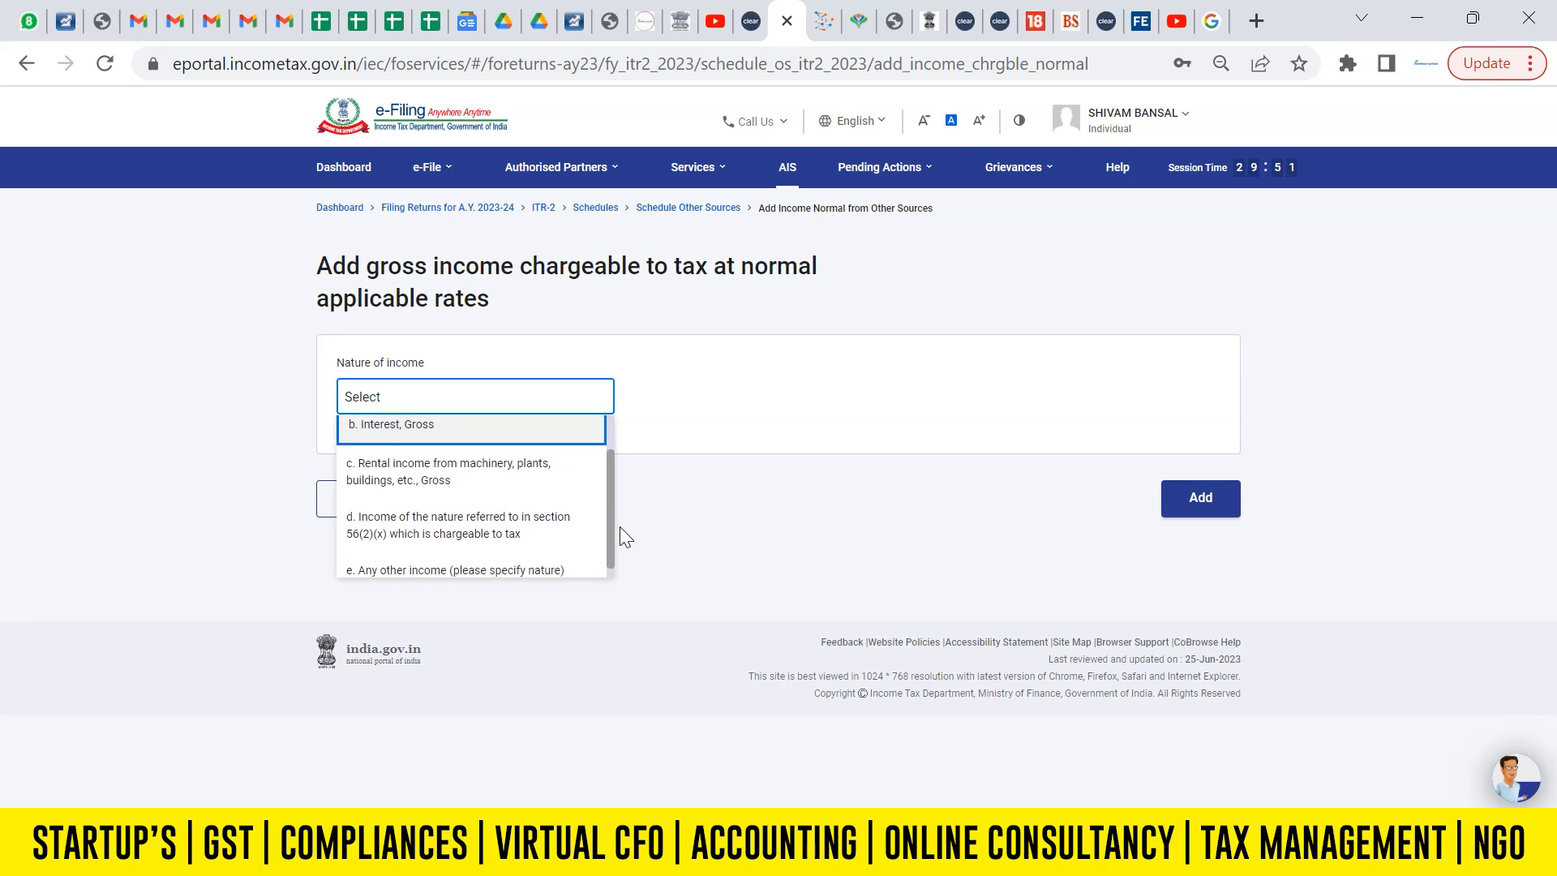
left_click(423, 431)
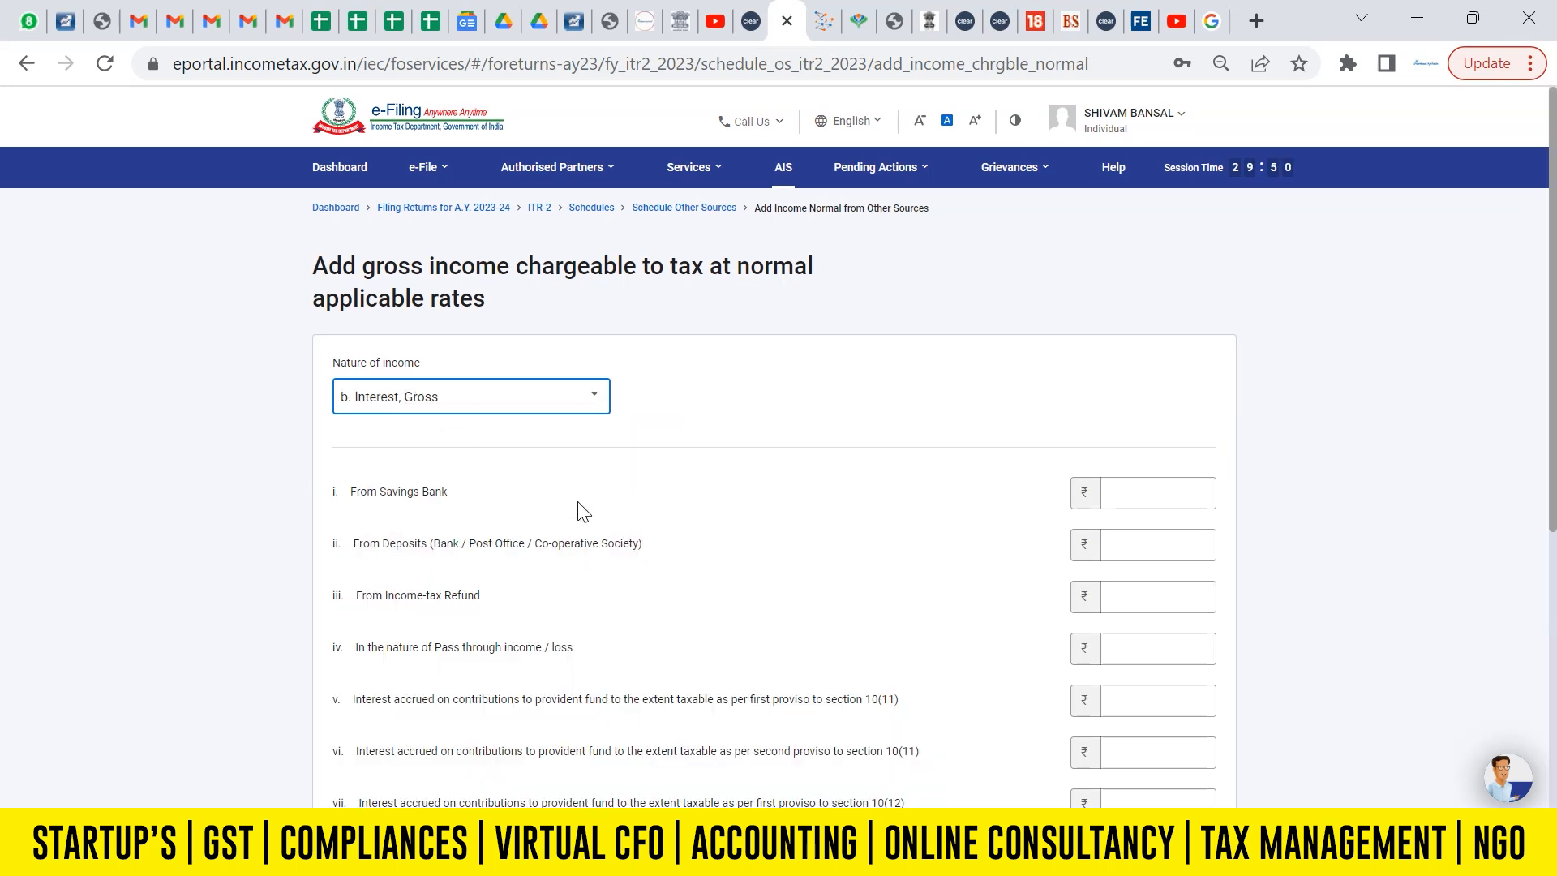
Check the savings bank interest in the AIS summary, then set interest From Savings Bank to 1863 and add the entry.
left_click(1190, 499)
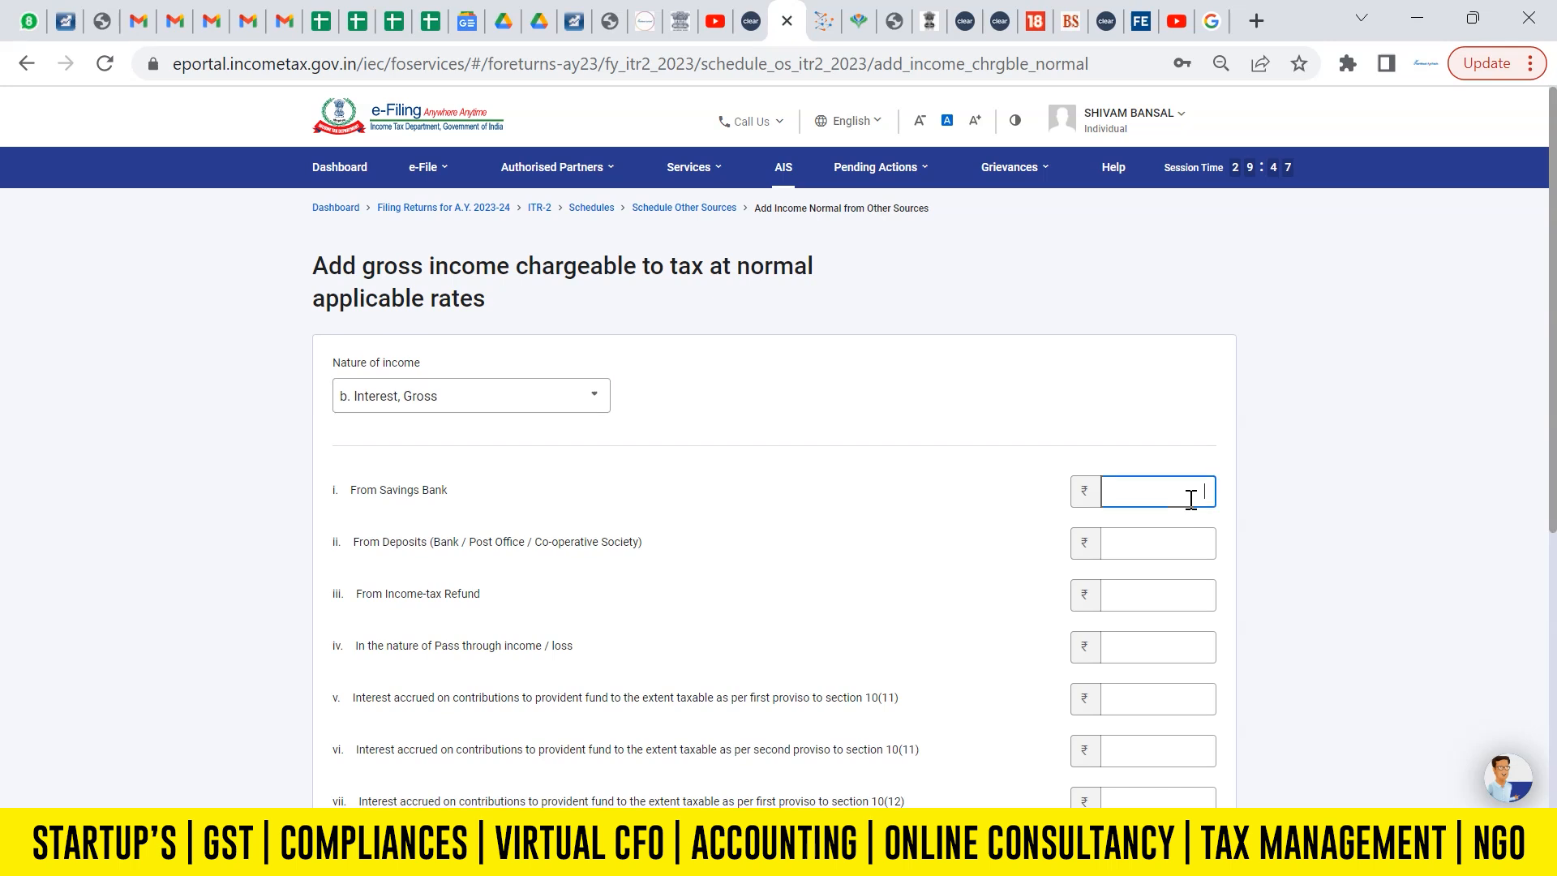
left_click(824, 20)
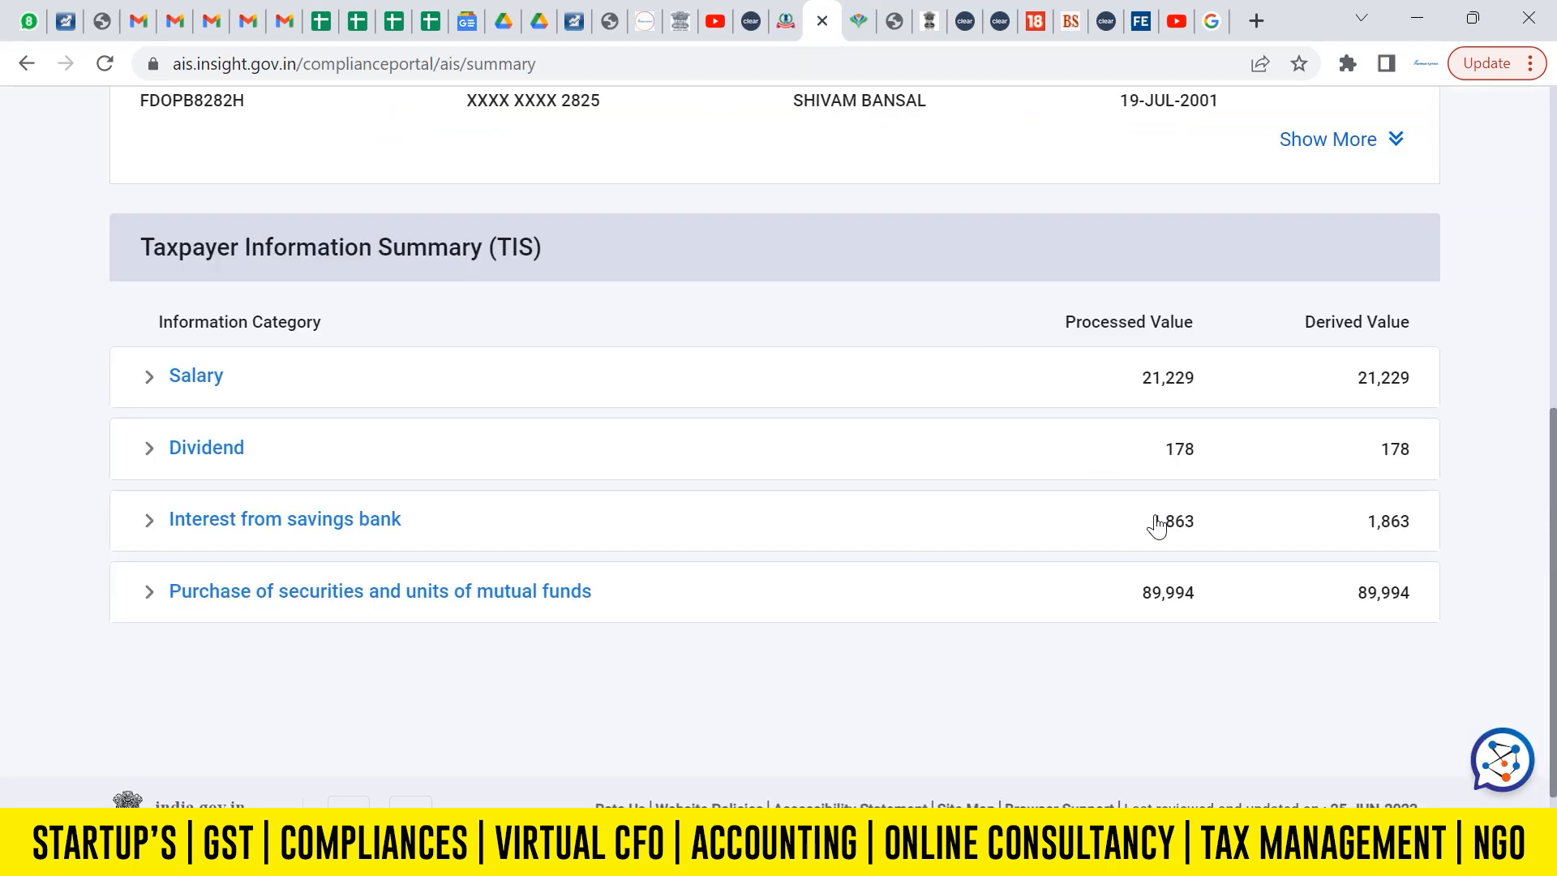
left_click(783, 21)
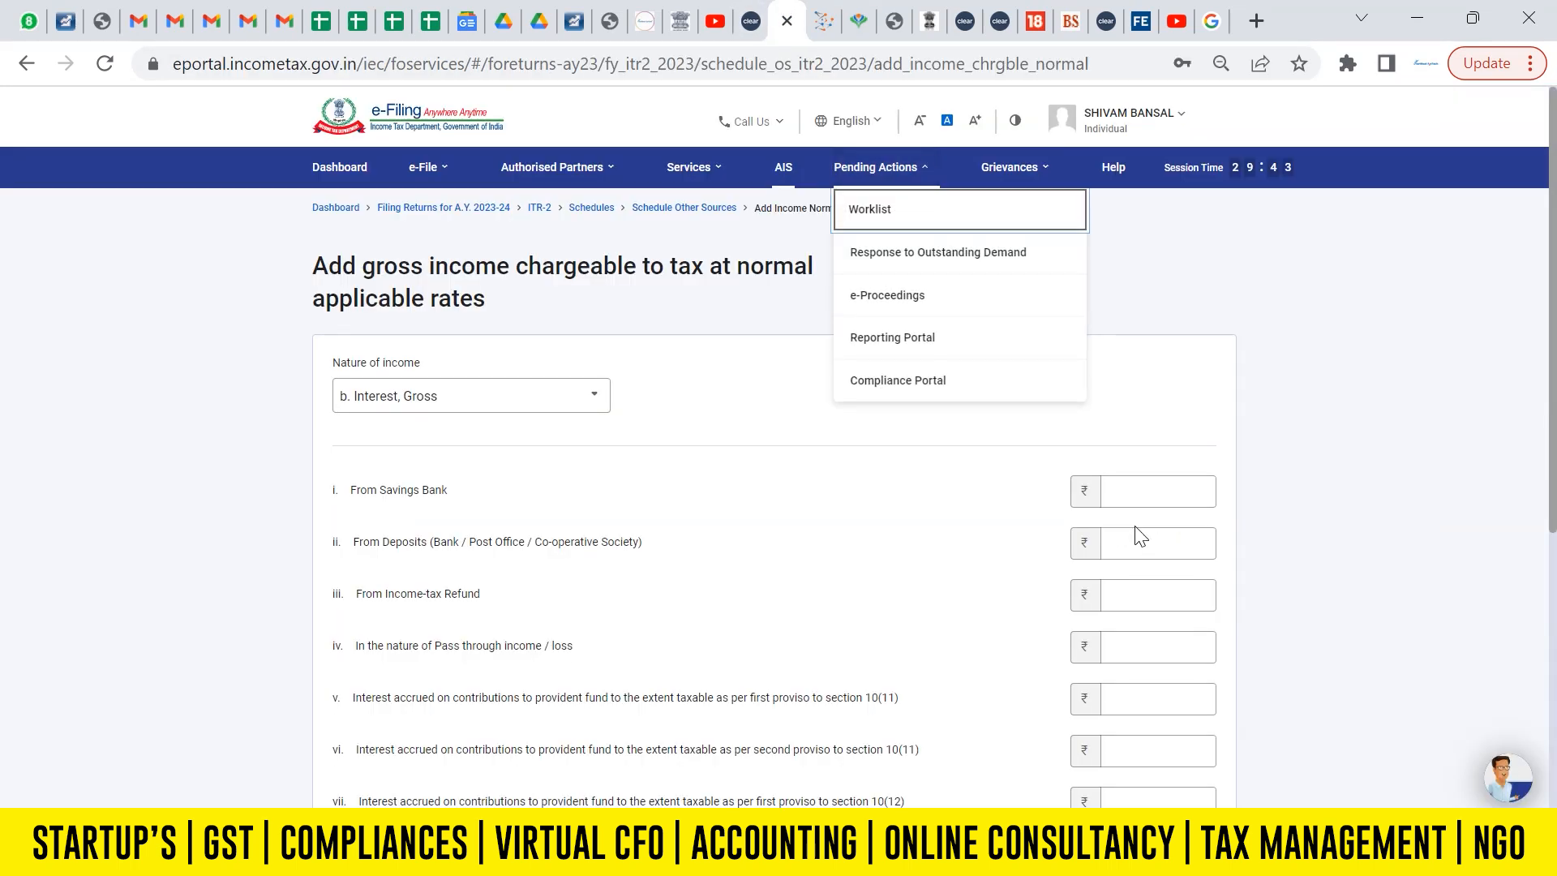
right_click(1183, 495)
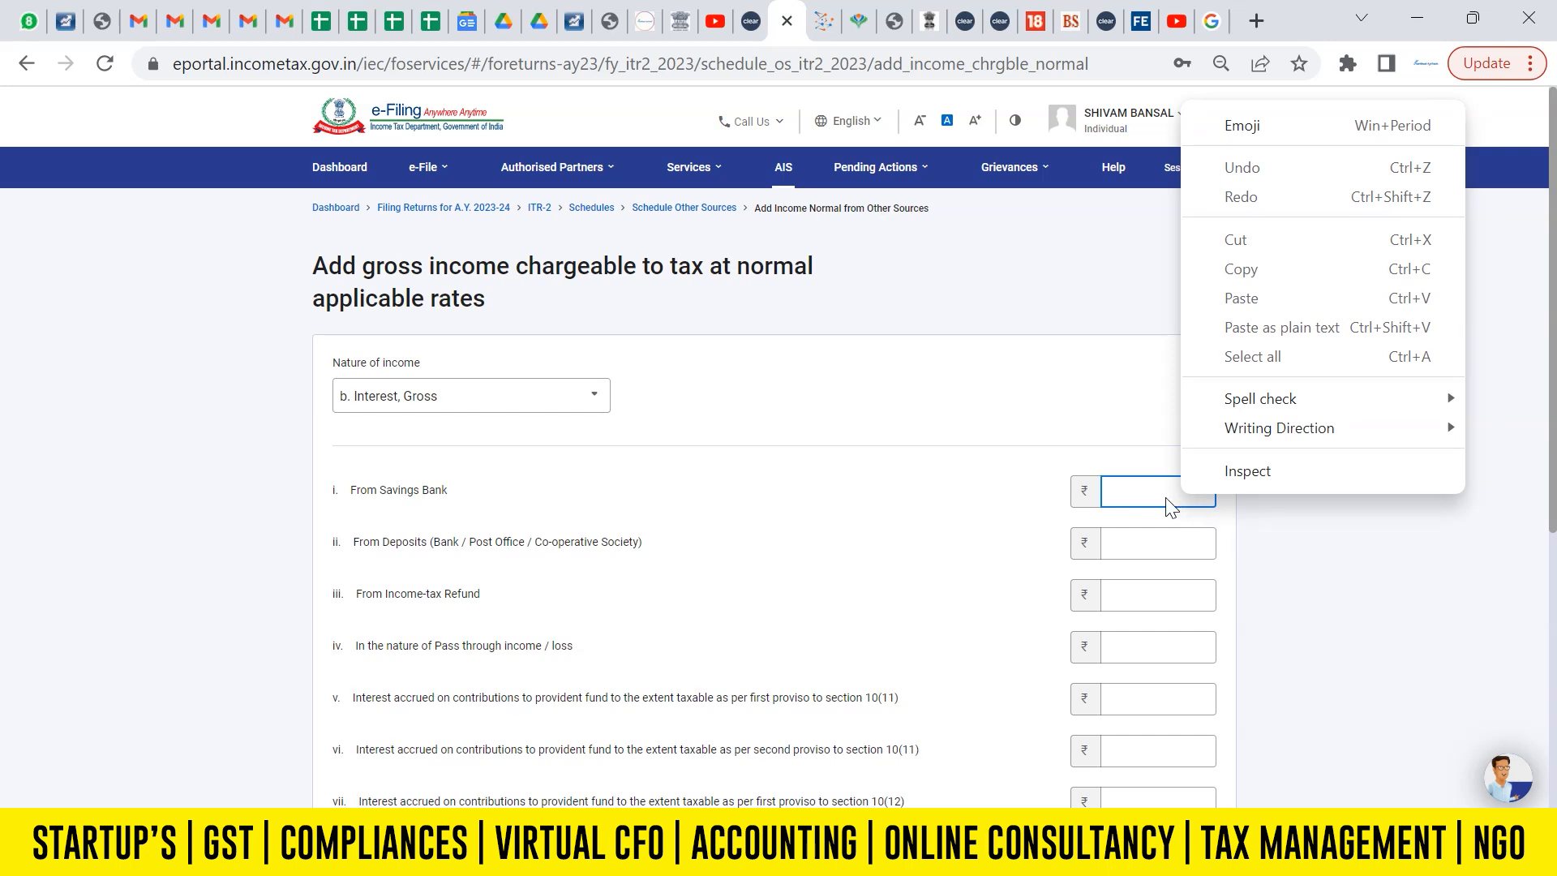
left_click(1168, 497)
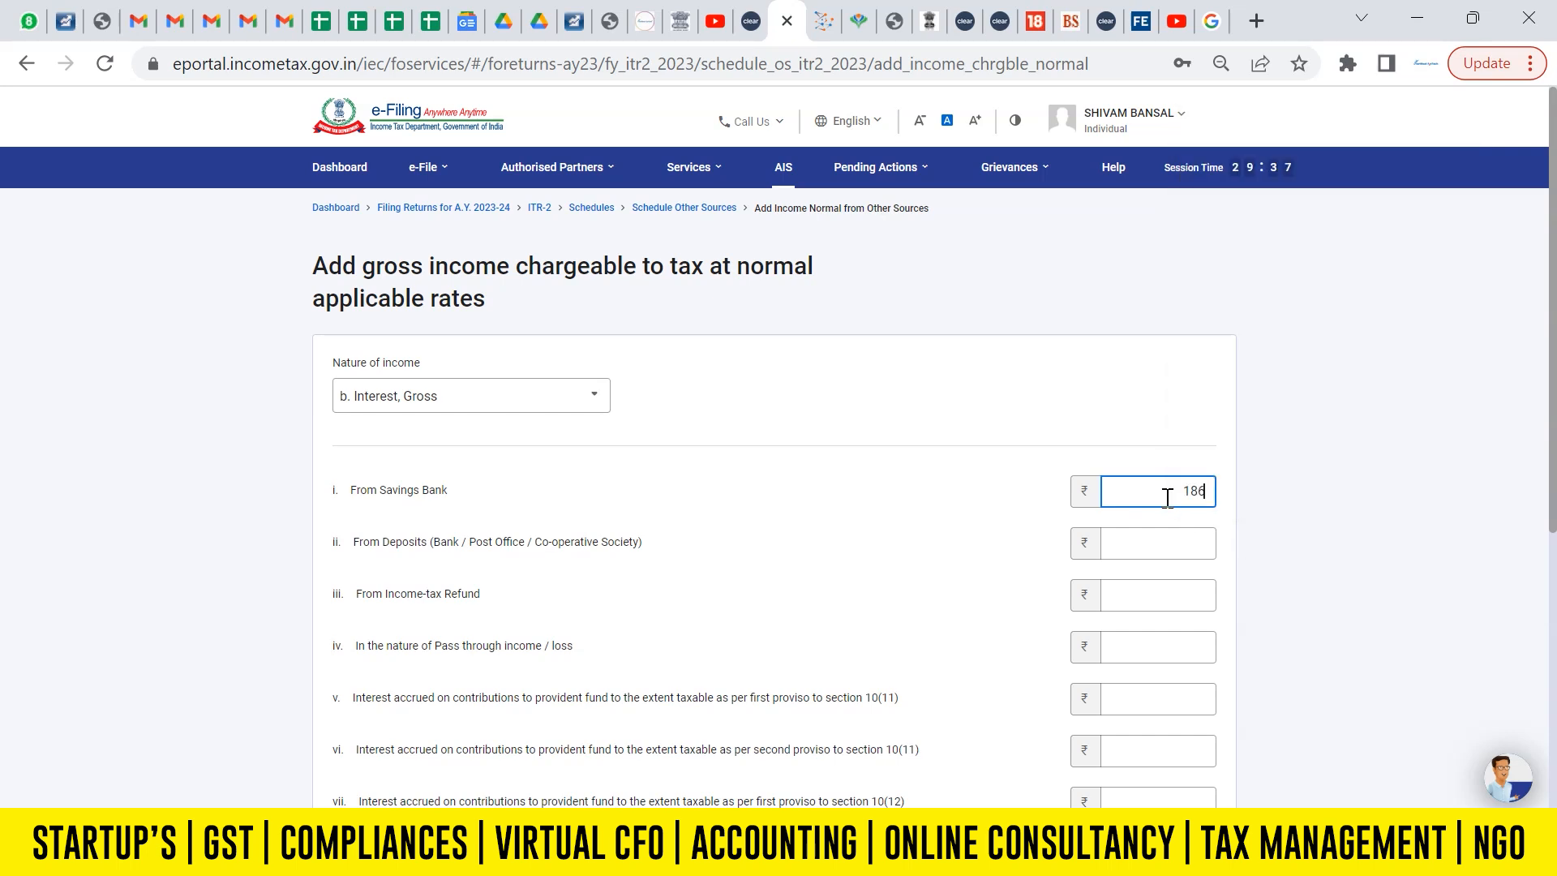
left_click(1439, 484)
scroll(1144, 453, "down", 3)
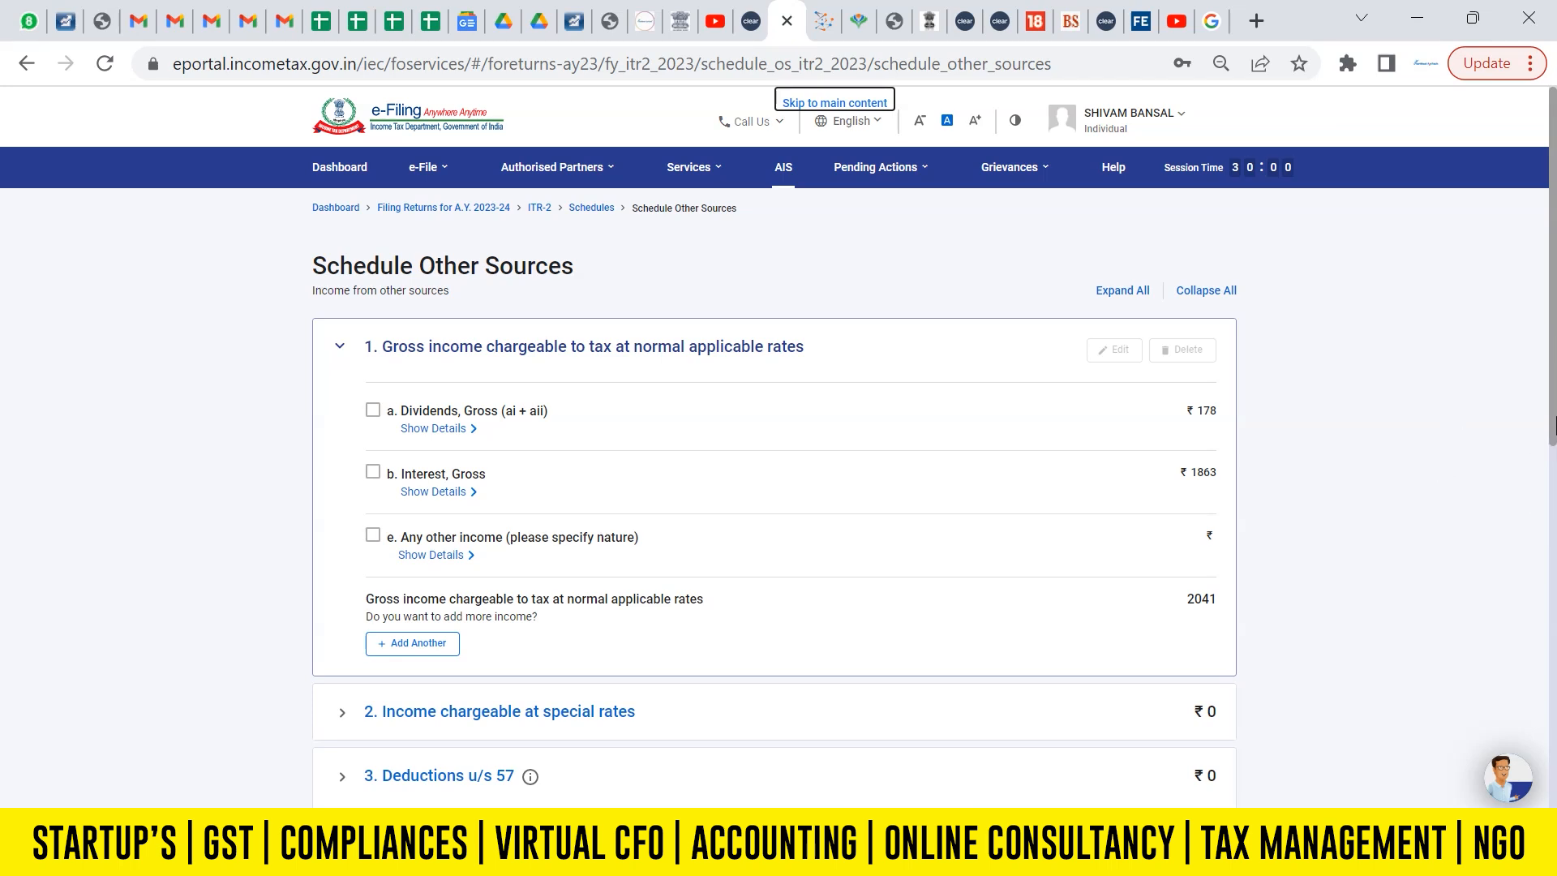
Review the remaining sections and net income figures of Schedule Other Sources, and confirm the schedule.
scroll(1551, 414, "down", 6)
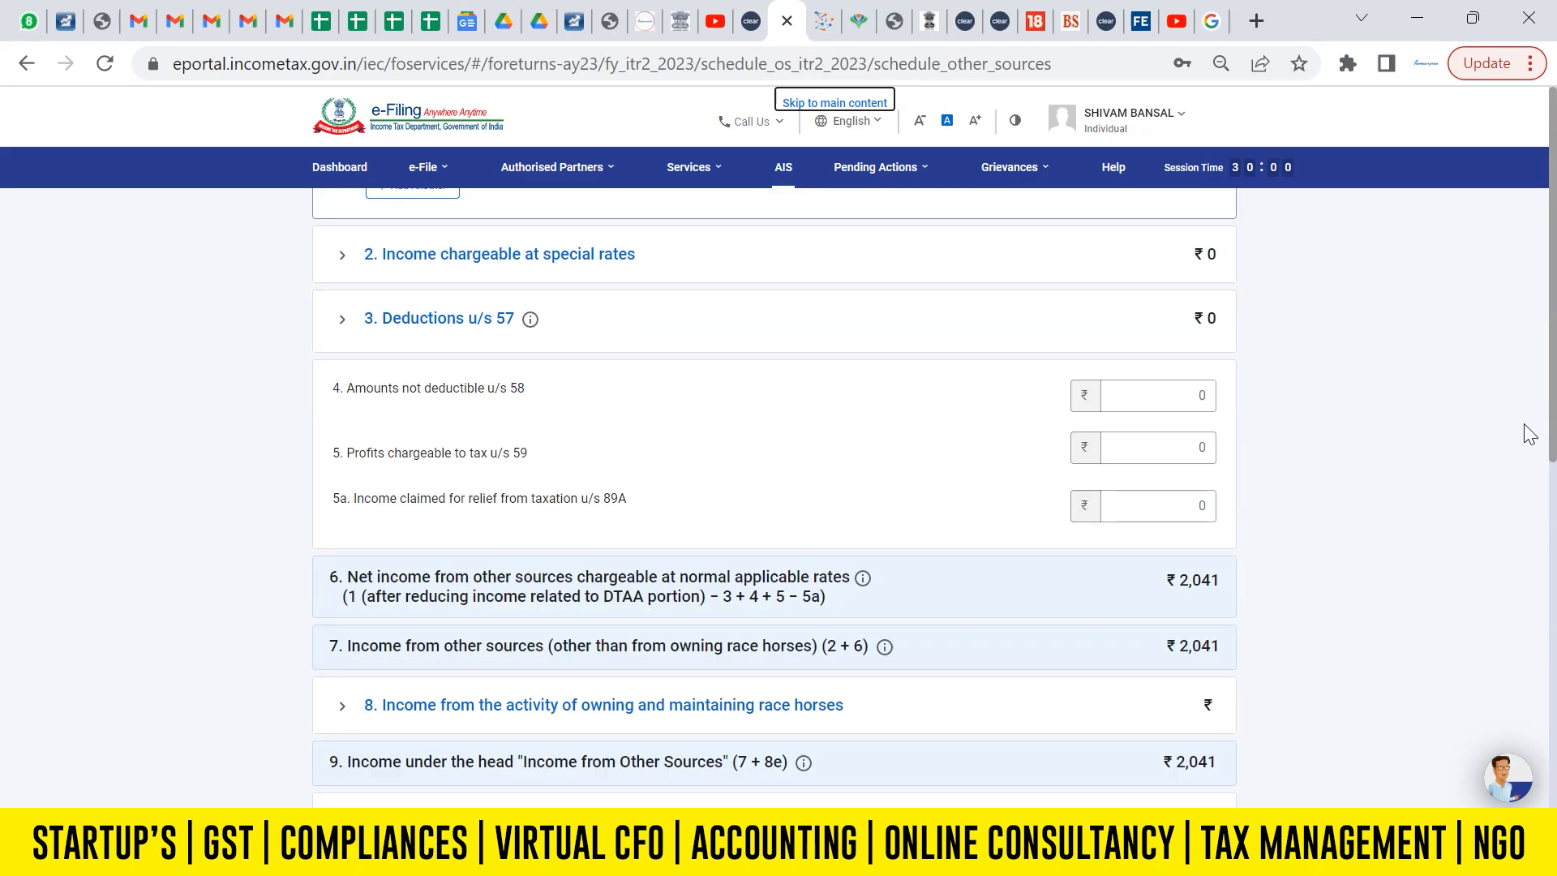
left_click_drag(1553, 414, 1540, 600)
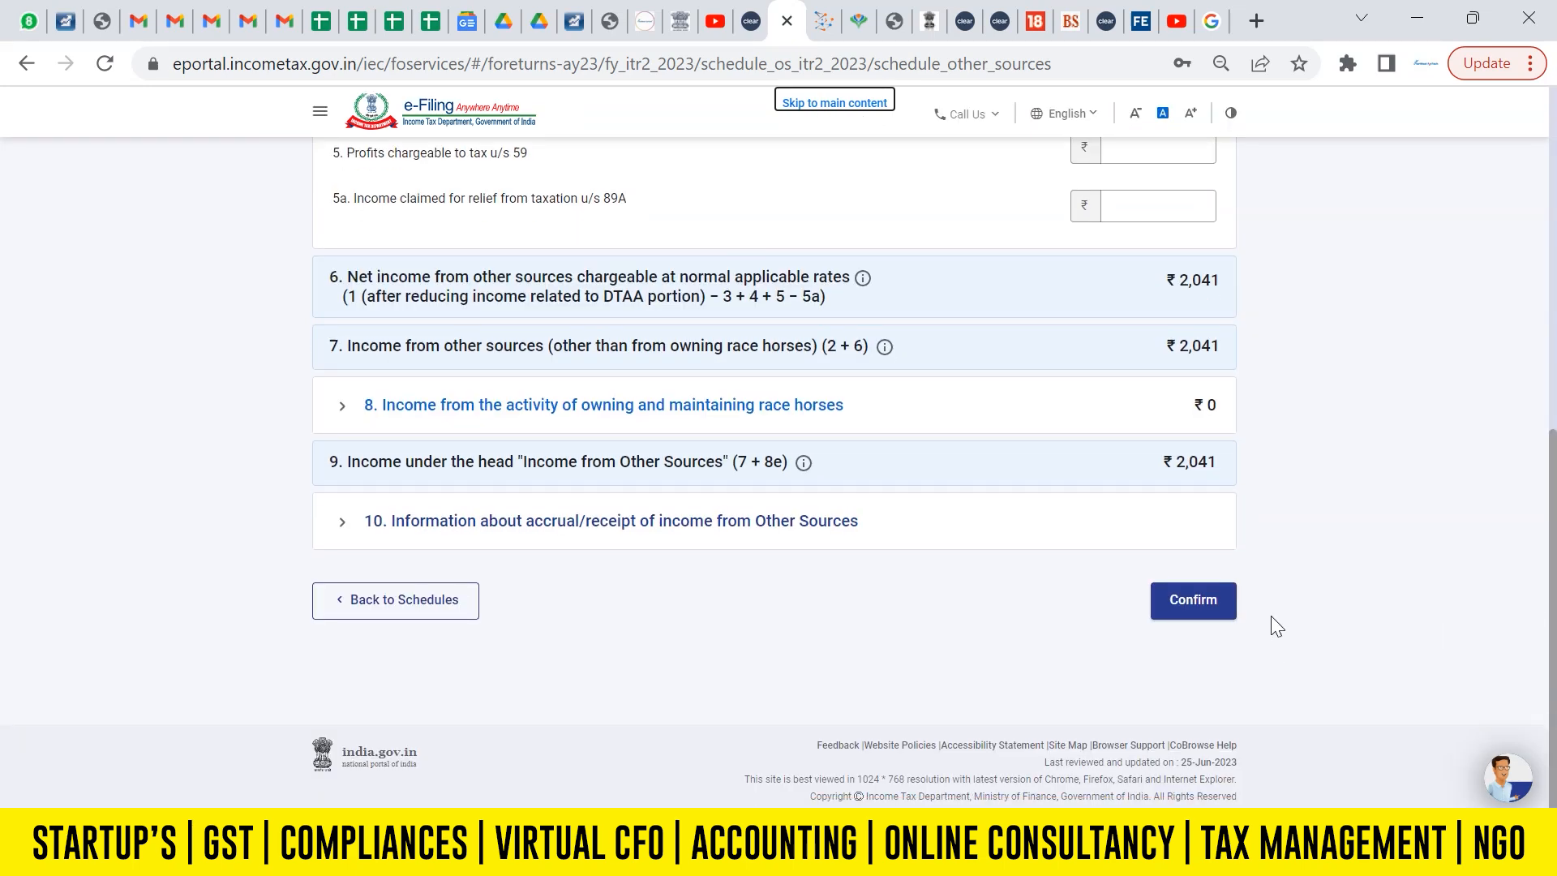
left_click(1181, 605)
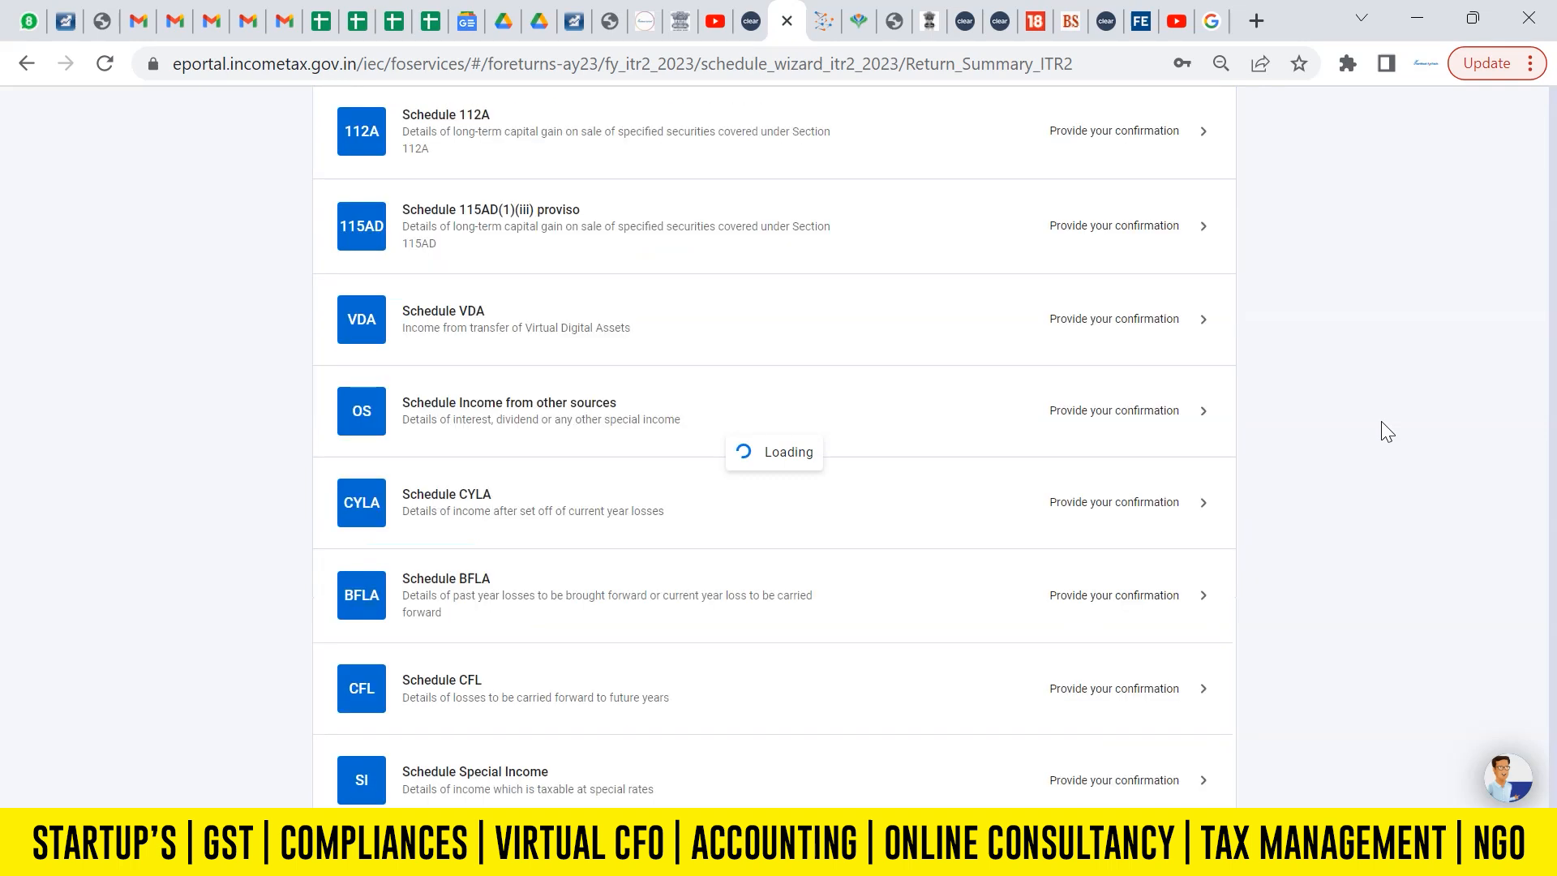
Open Schedule CYLA, review the current-year loss set-off table, and confirm the schedule.
left_click_drag(1553, 298, 1555, 505)
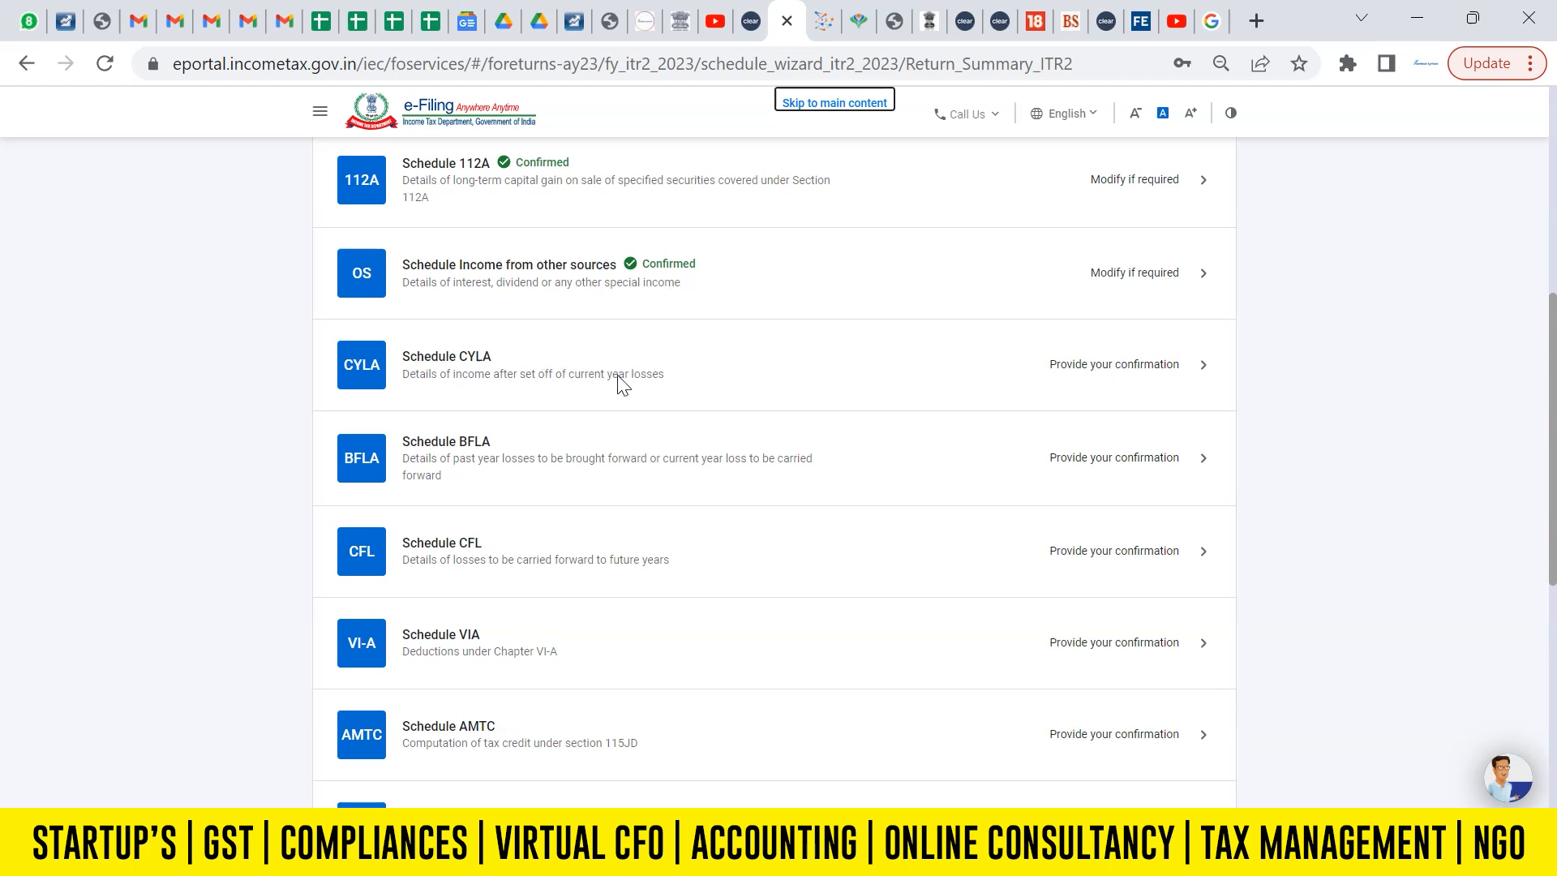
left_click(1146, 363)
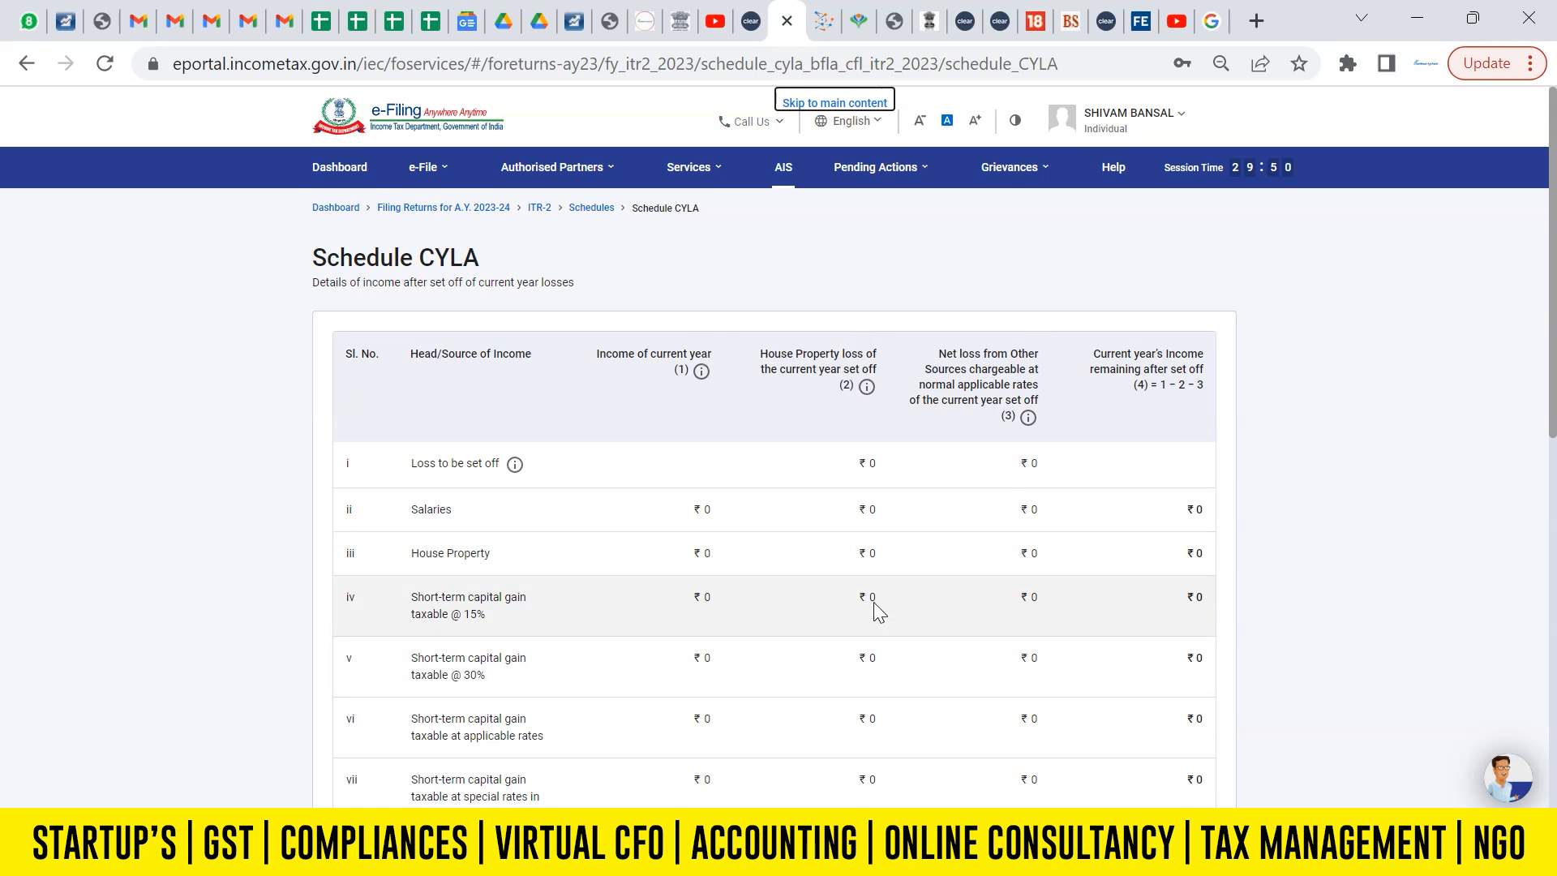
left_click_drag(1555, 373, 1555, 742)
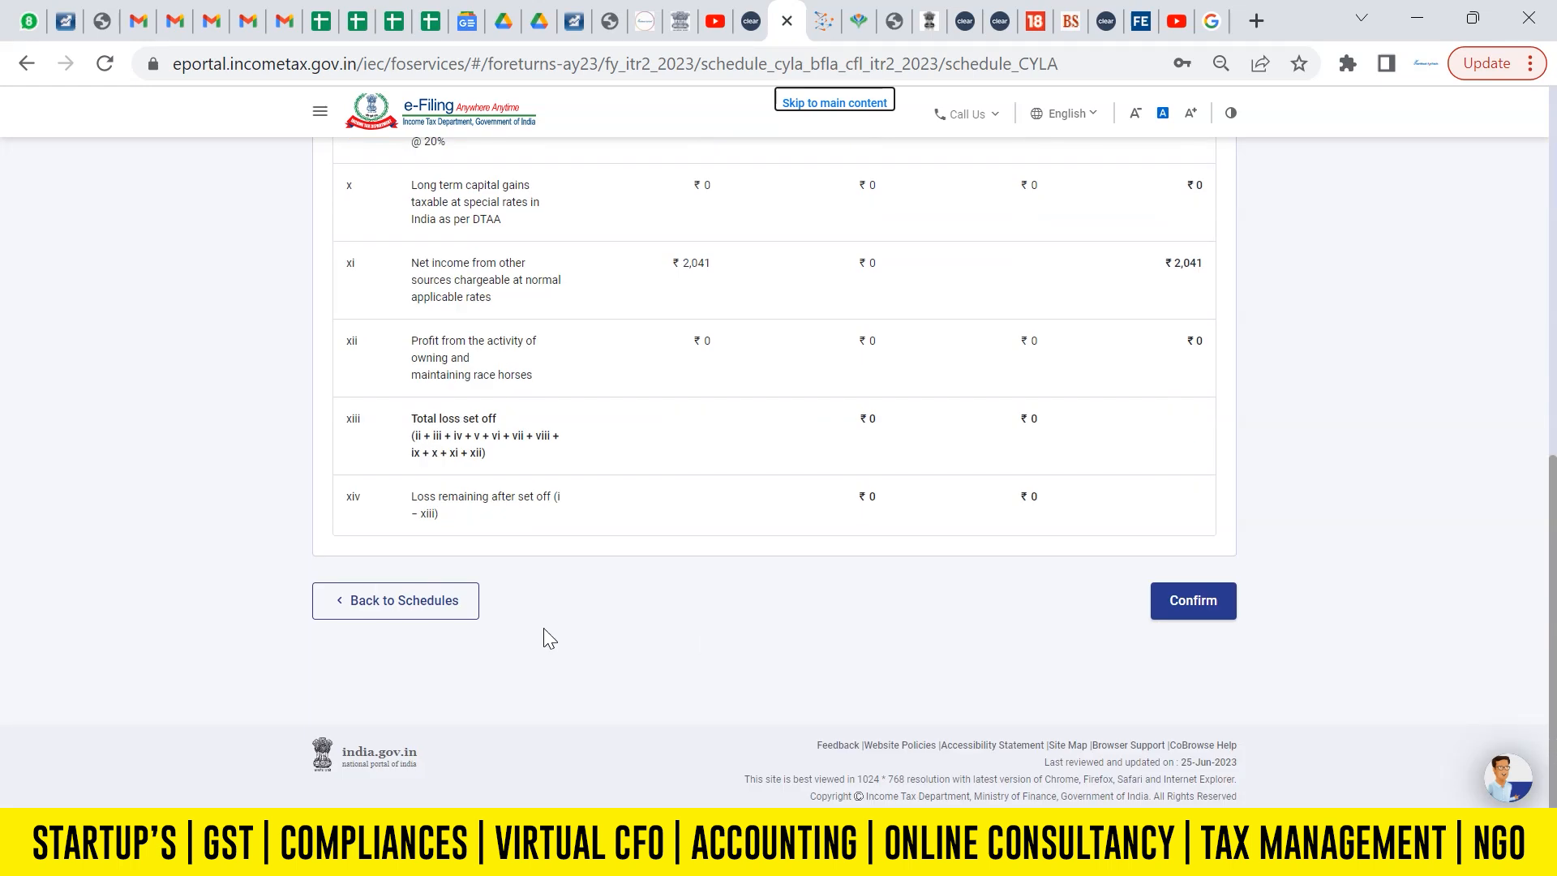
left_click(1157, 601)
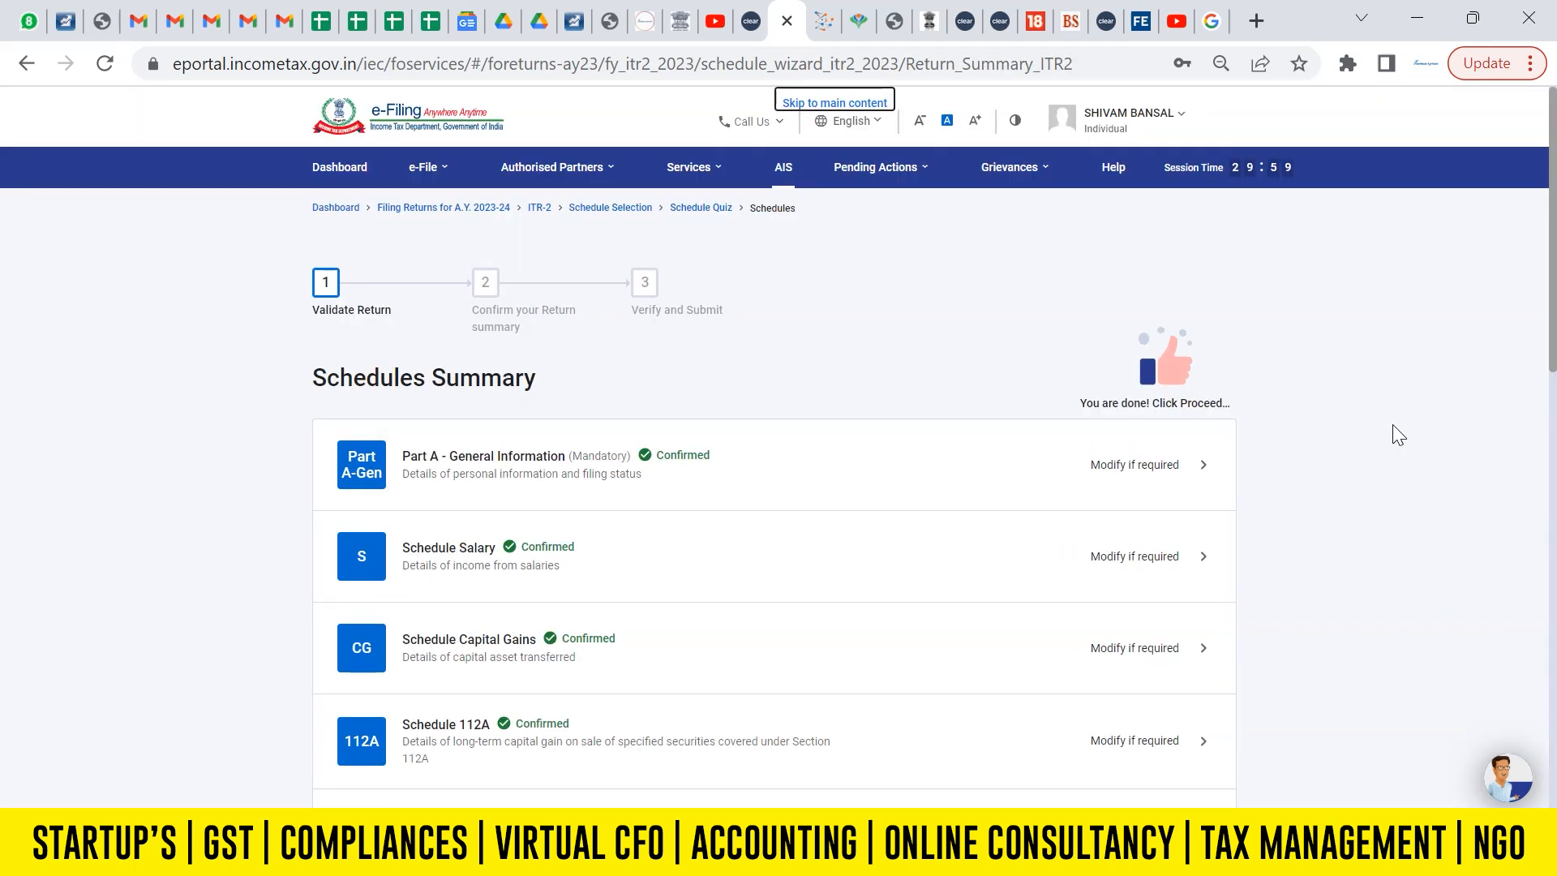
Look through the schedules still awaiting confirmation in the Schedules Summary, from Schedule BFLA to Part B - TTI.
left_click_drag(1555, 301, 1555, 505)
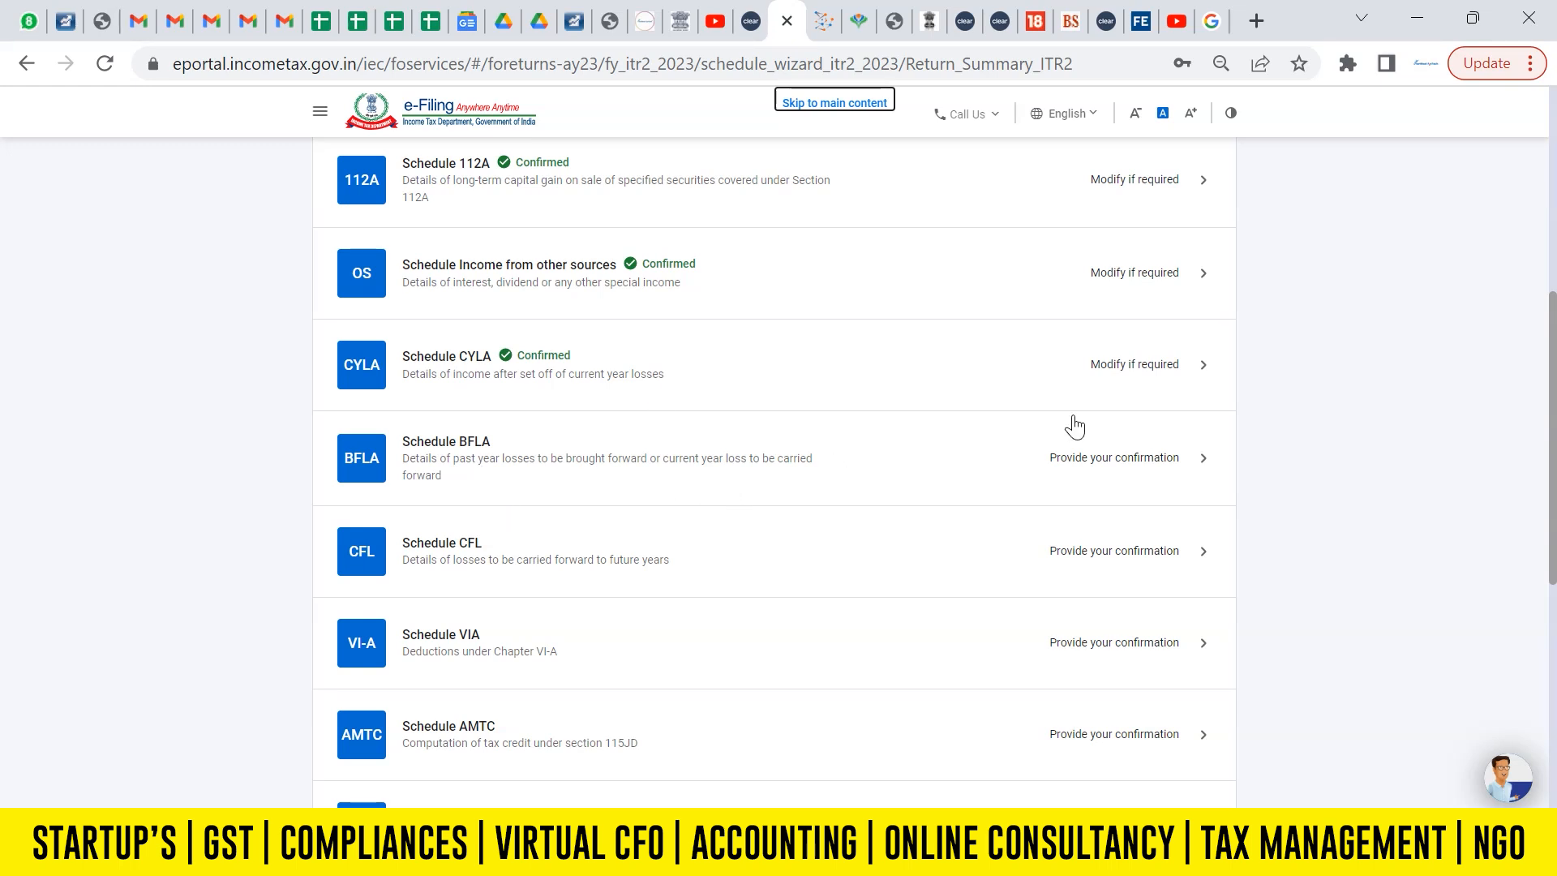
scroll(1553, 475, "down", 3)
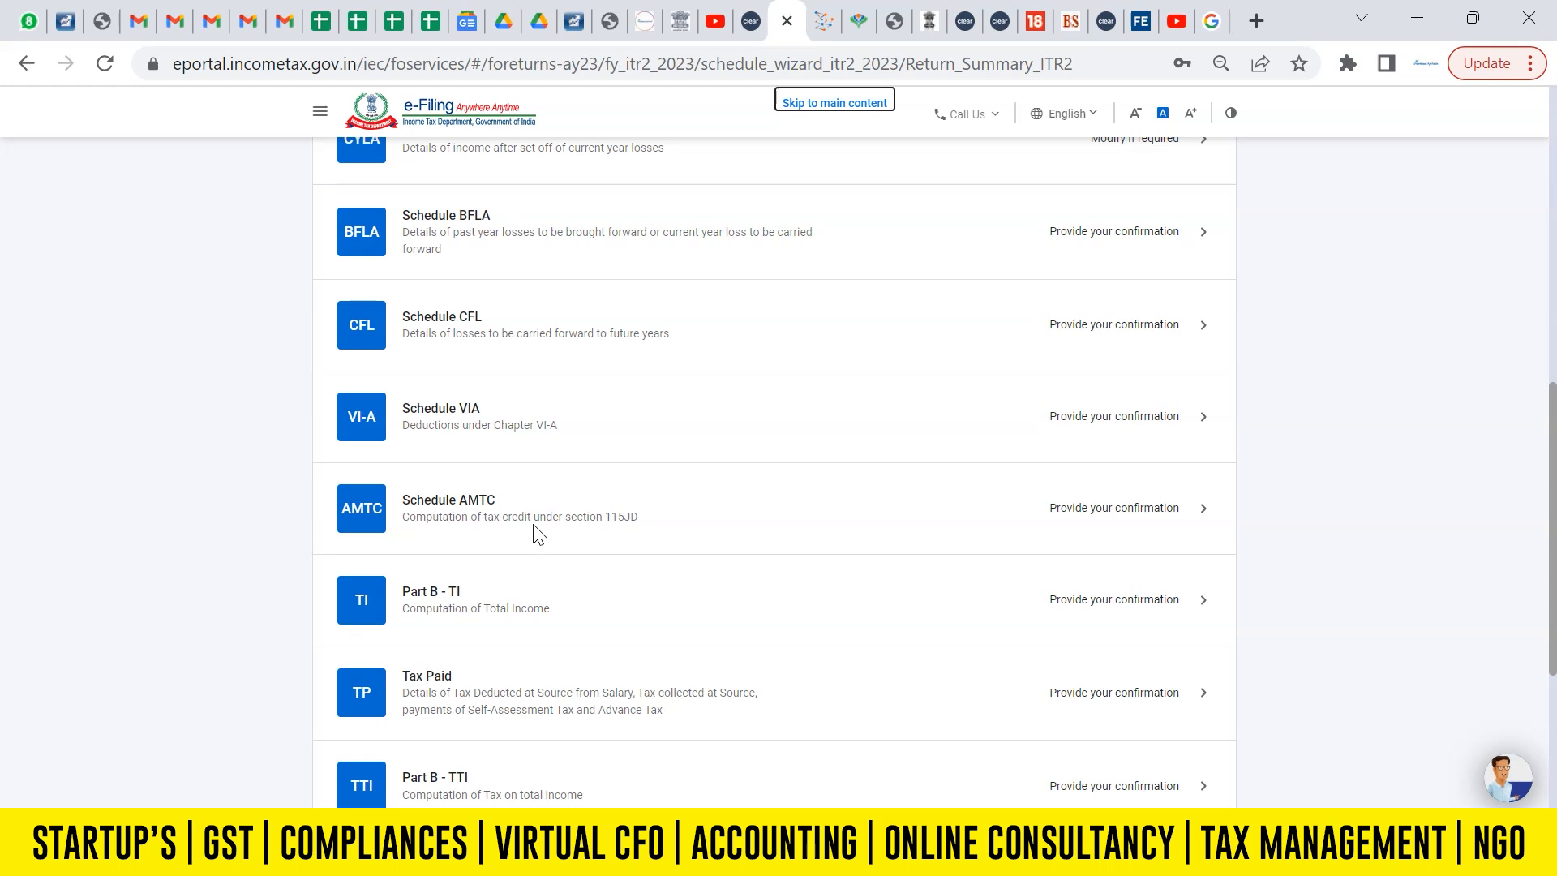
scroll(1553, 594, "down", 3)
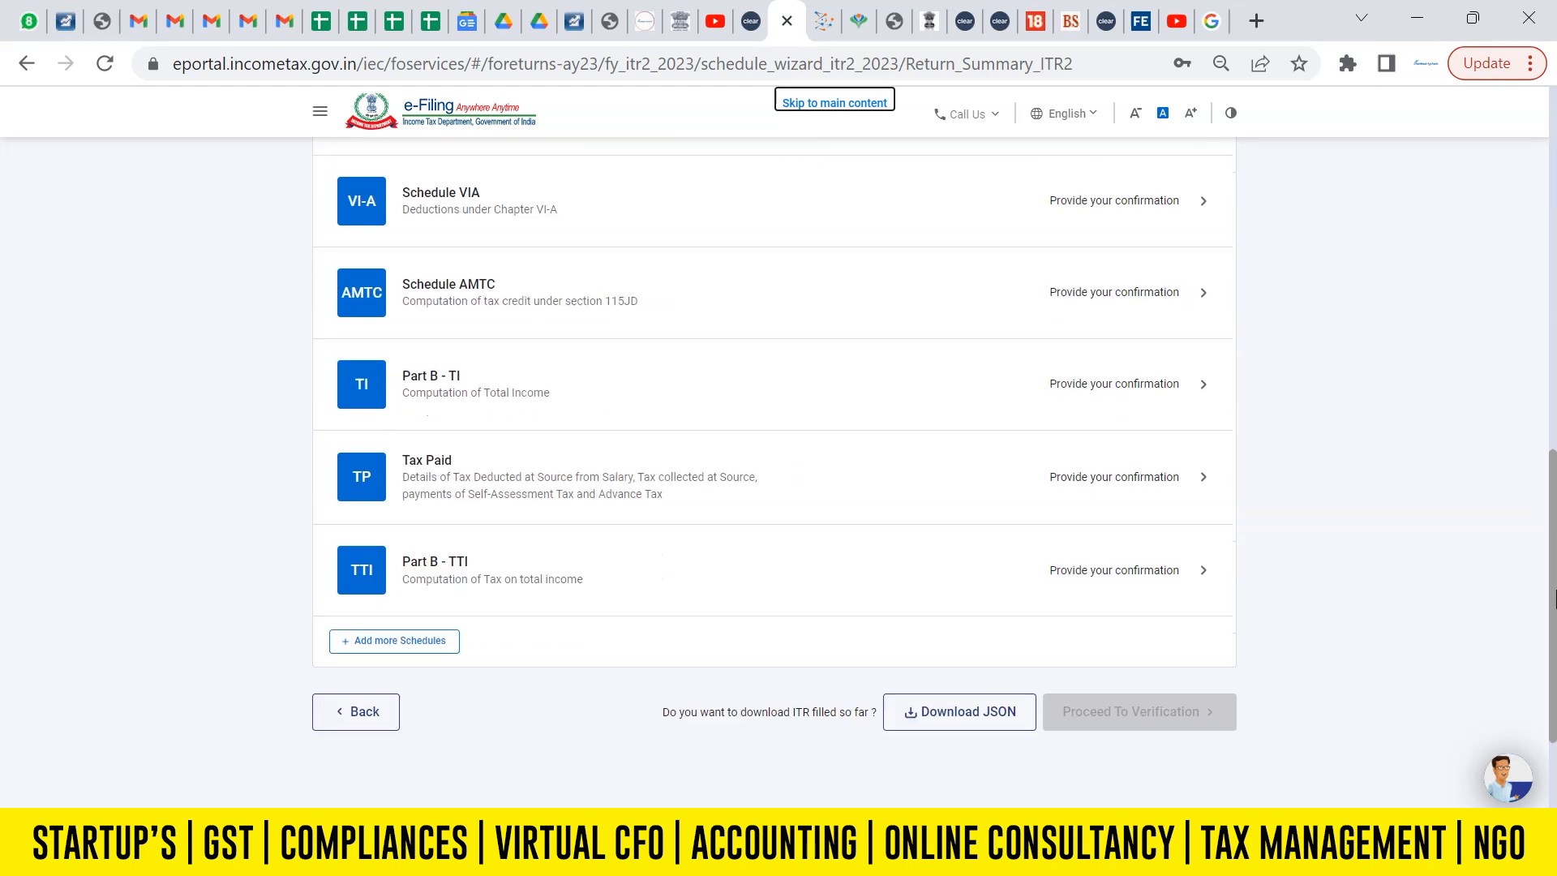